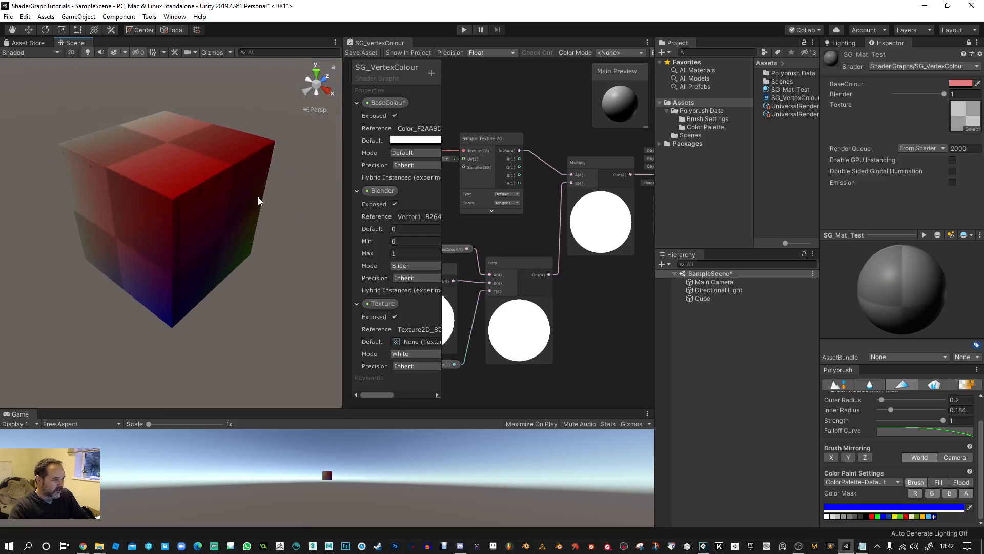
Unlock the Inspector for the Directional Light and set its rotation to X 44.4 and Y -31.9
{"action": "left_click", "coordinate": [706, 290]}
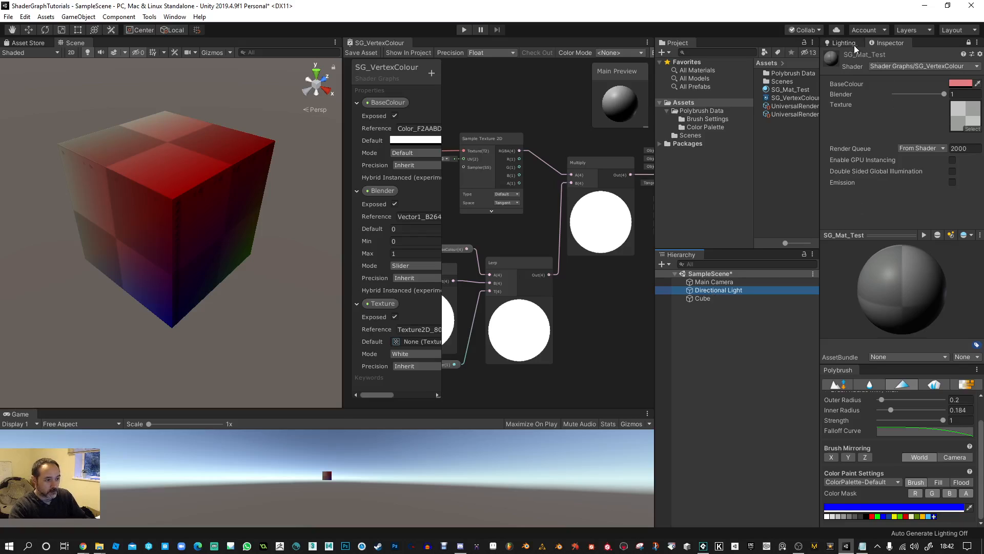
{"action": "left_click", "coordinate": [968, 44]}
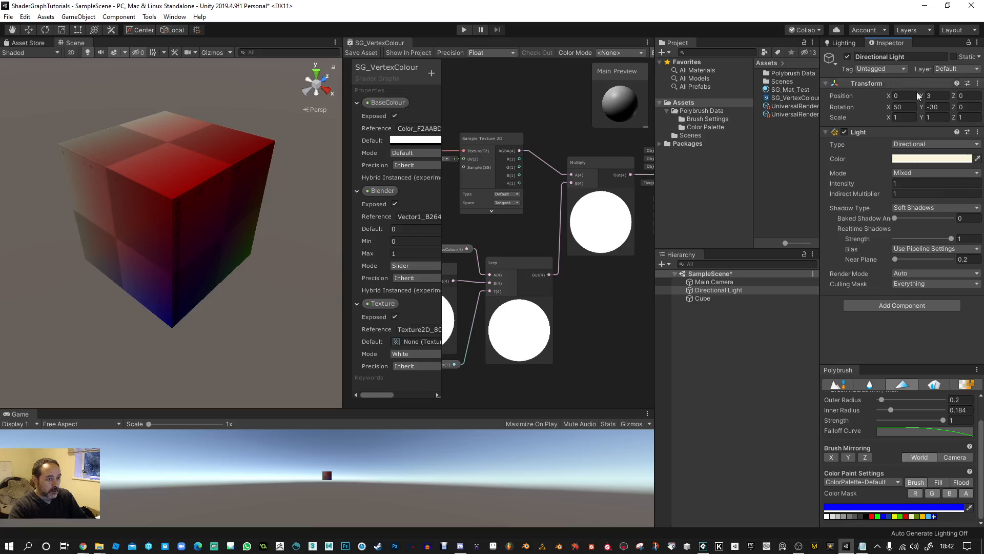
{"action": "mouse_move", "coordinate": [920, 108]}
{"action": "left_mouse_down"}
{"action": "mouse_move", "coordinate": [845, 121]}
{"action": "mouse_move", "coordinate": [883, 109]}
{"action": "mouse_move", "coordinate": [819, 109]}
{"action": "mouse_move", "coordinate": [946, 121]}
{"action": "left_mouse_up"}
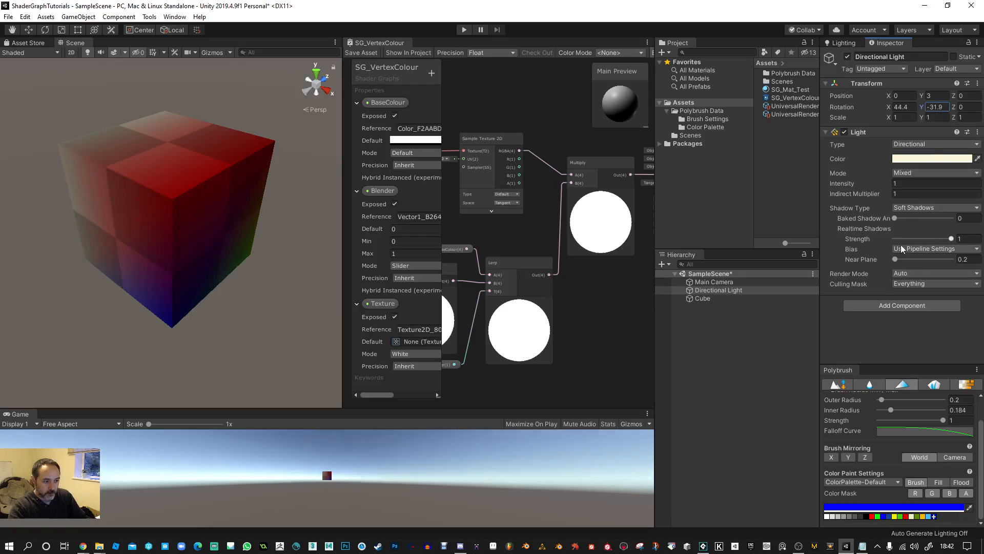
Set the light's shadow near plane to 0.1 and its bias to Custom with depth 2.8 and normal 1.18
{"action": "left_click_drag", "start_coordinate": [892, 259], "coordinate": [883, 261]}
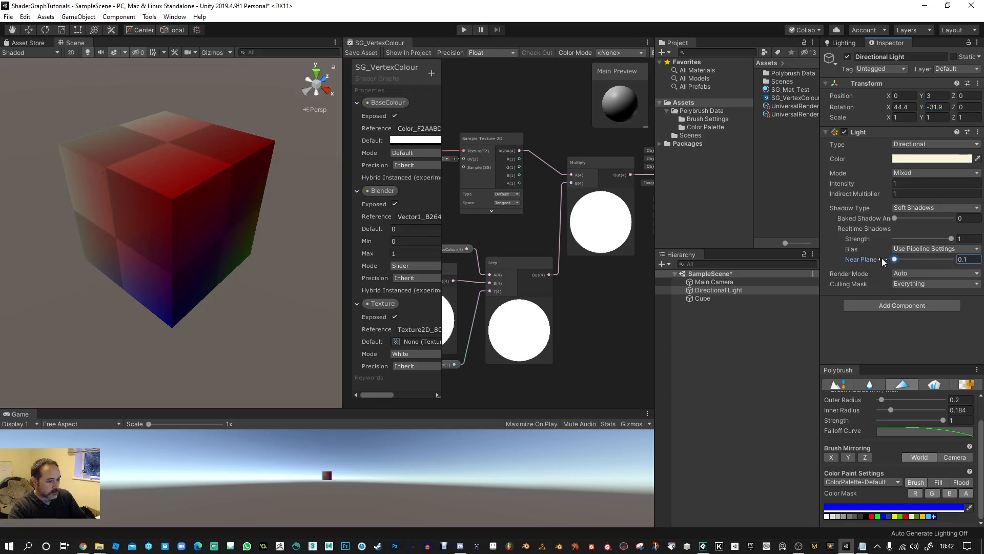
{"action": "left_click", "coordinate": [933, 249]}
{"action": "left_click", "coordinate": [923, 258]}
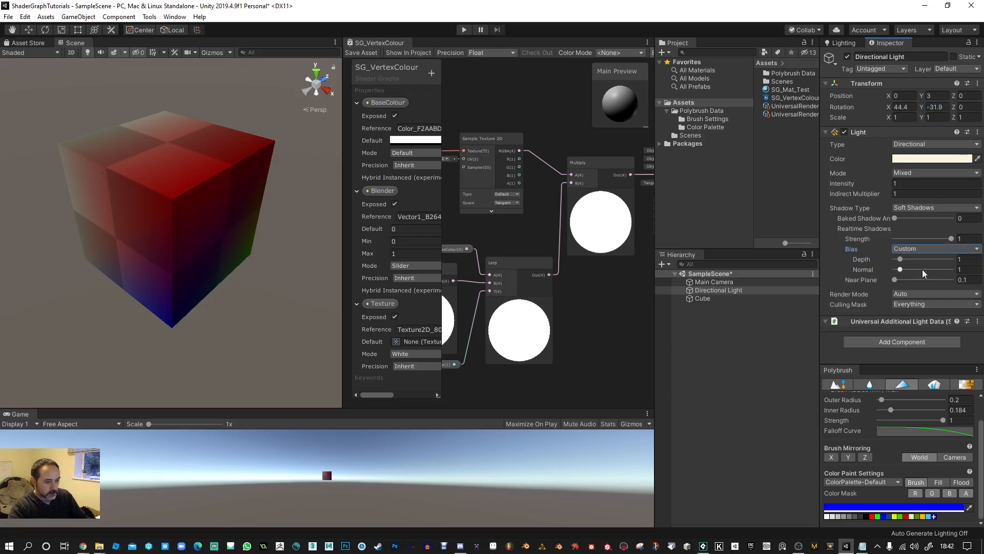
{"action": "mouse_move", "coordinate": [899, 260]}
{"action": "left_mouse_down"}
{"action": "mouse_move", "coordinate": [896, 272]}
{"action": "mouse_move", "coordinate": [913, 260]}
{"action": "left_mouse_up"}
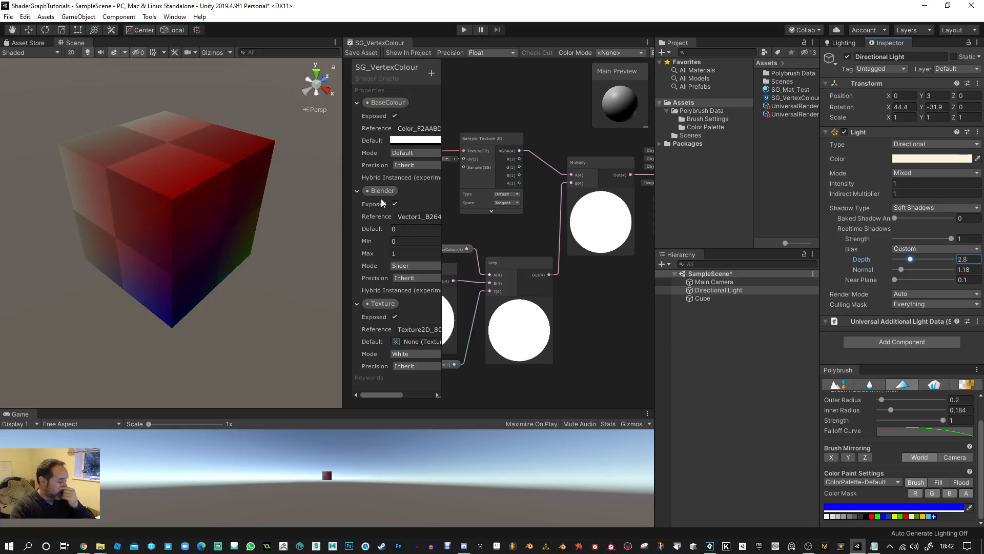
Enlarge the shader graph area beside the scene view and display the SG_Mat_Test material's properties
{"action": "scroll", "coordinate": [493, 185], "scroll_direction": "down", "scroll_amount": 1}
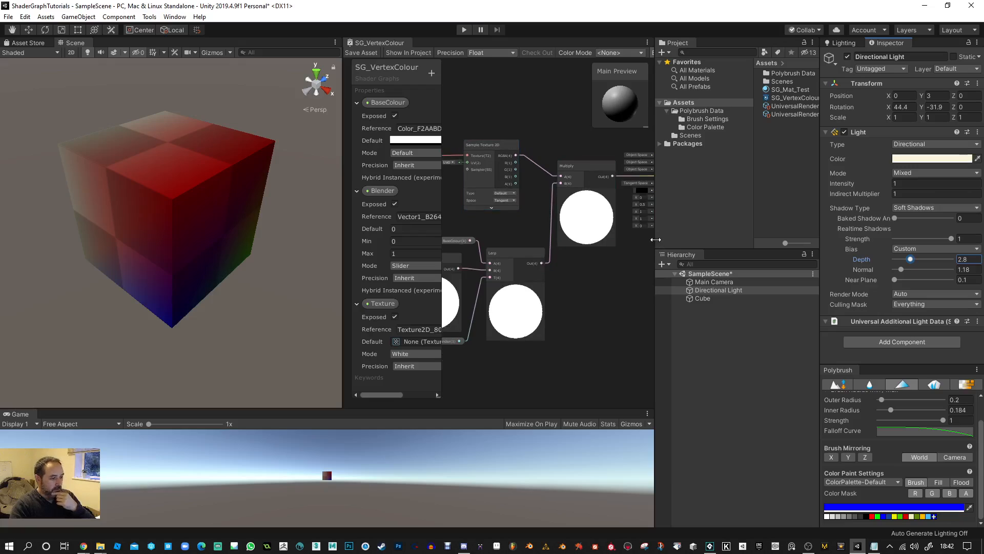
{"action": "left_click_drag", "start_coordinate": [656, 240], "coordinate": [701, 239]}
{"action": "left_click", "coordinate": [792, 89]}
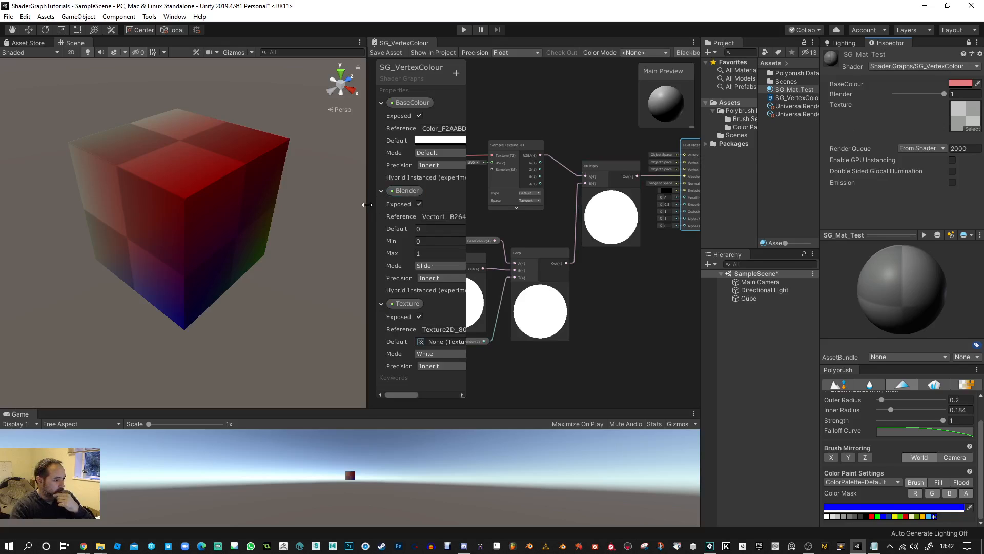
{"action": "left_click_drag", "start_coordinate": [377, 201], "coordinate": [267, 207]}
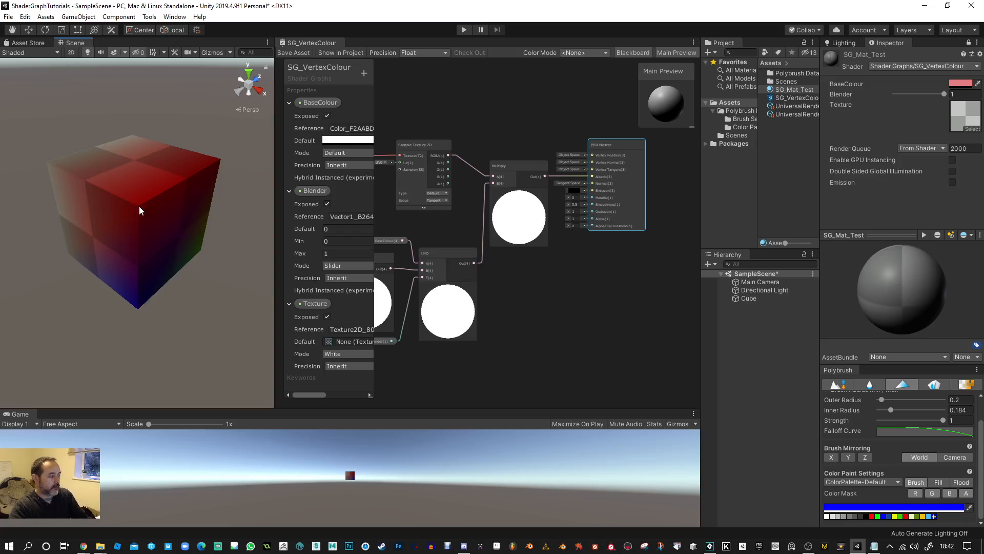
{"action": "left_click_drag", "start_coordinate": [137, 204], "coordinate": [145, 217], "text": "alt"}
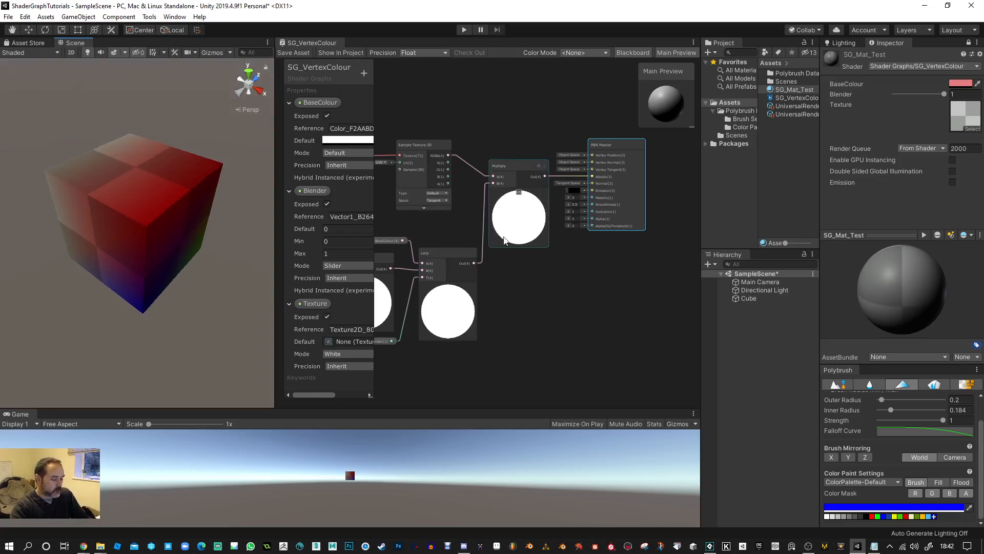
{"action": "scroll", "coordinate": [587, 270], "scroll_direction": "down", "scroll_amount": 2}
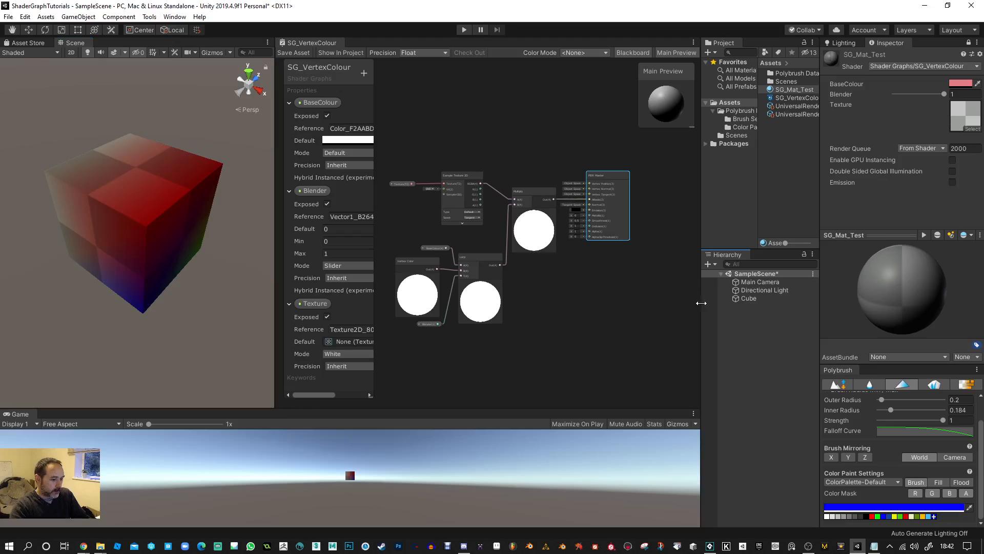
Move the Vertex Color node farther away from the Lerp node in the graph
{"action": "right_click", "coordinate": [567, 292]}
{"action": "left_click", "coordinate": [546, 297]}
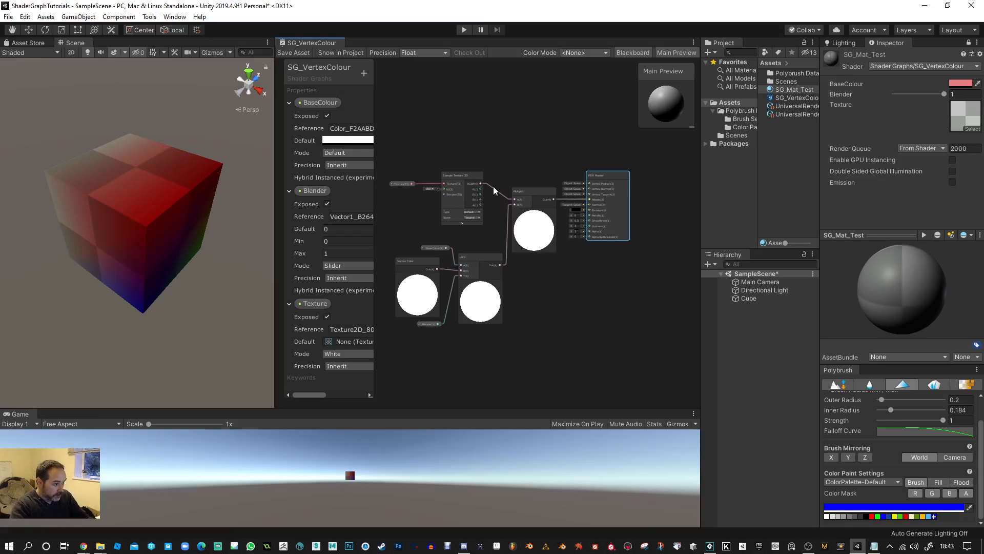
{"action": "scroll", "coordinate": [512, 182], "scroll_direction": "up", "scroll_amount": 3}
{"action": "right_click", "coordinate": [585, 149]}
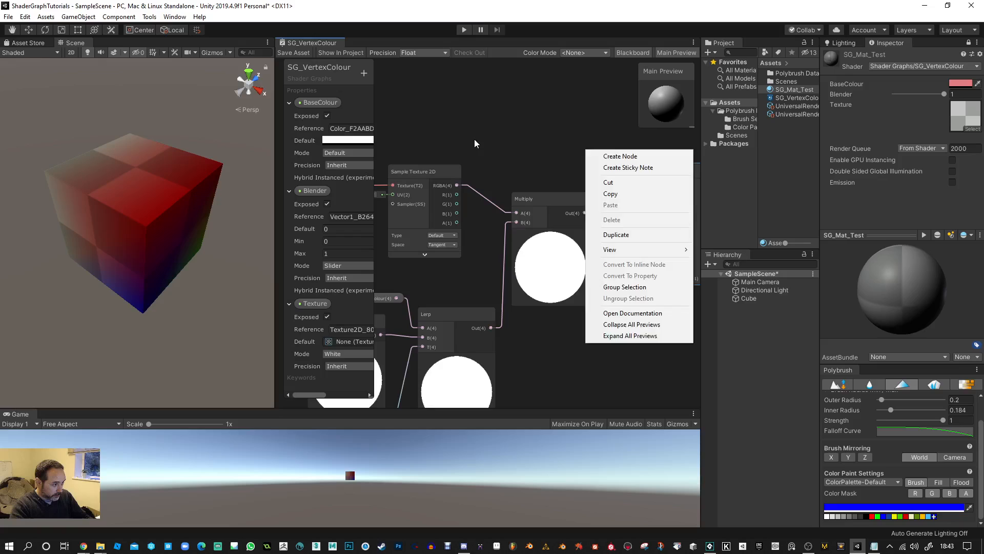
{"action": "left_click", "coordinate": [487, 145]}
{"action": "middle_click_drag", "start_coordinate": [494, 147], "coordinate": [605, 106]}
{"action": "scroll", "coordinate": [455, 237], "scroll_direction": "up", "scroll_amount": 2}
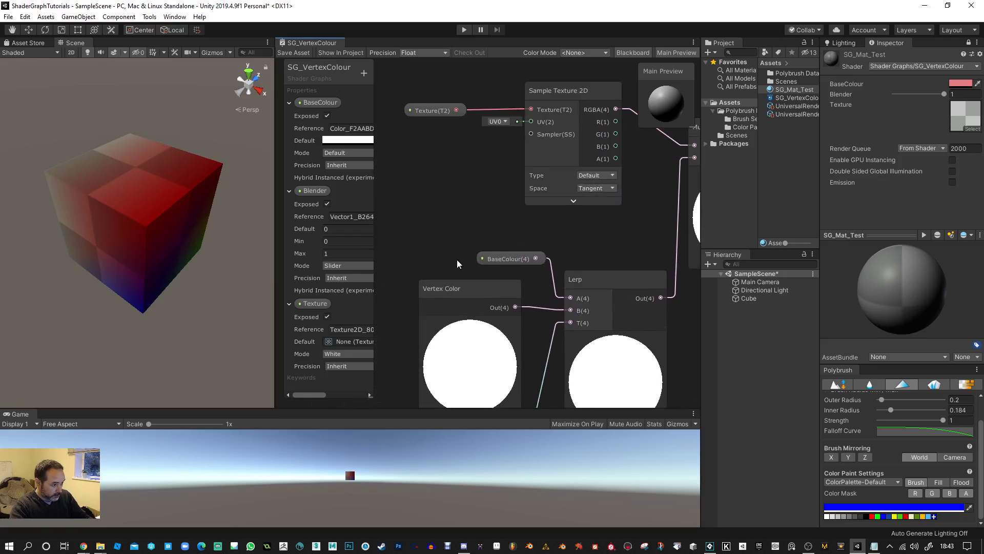
{"action": "middle_click_drag", "start_coordinate": [457, 260], "coordinate": [527, 127]}
{"action": "left_click_drag", "start_coordinate": [536, 157], "coordinate": [449, 162]}
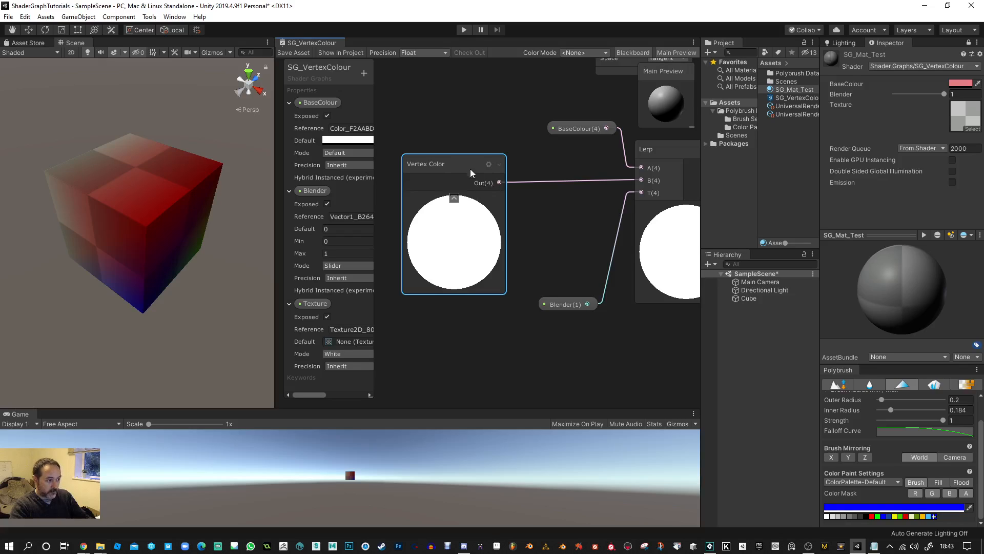
{"action": "left_click_drag", "start_coordinate": [468, 161], "coordinate": [458, 160]}
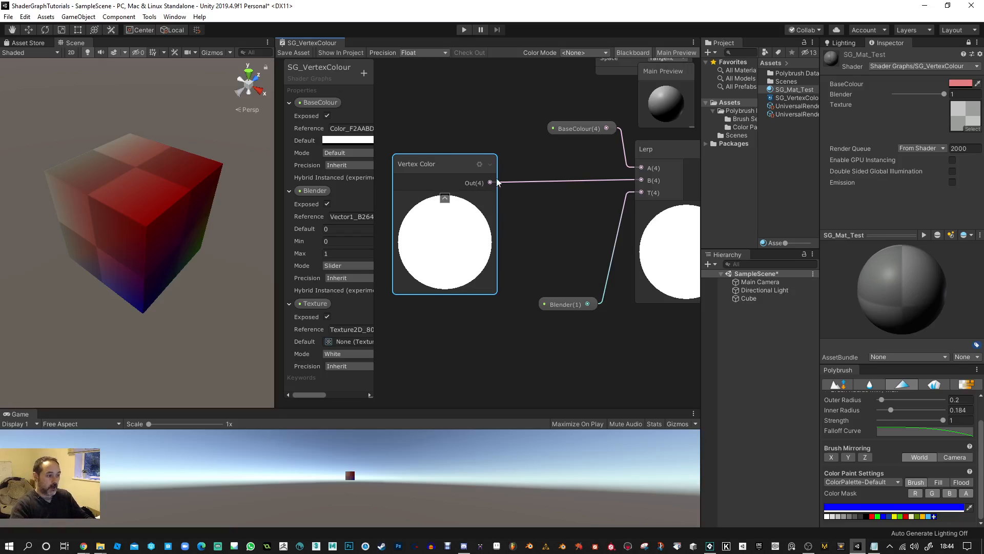
Regroup the BaseColour, Blender and Lerp nodes closely around the Vertex Color node
{"action": "middle_click_drag", "start_coordinate": [584, 246], "coordinate": [493, 252]}
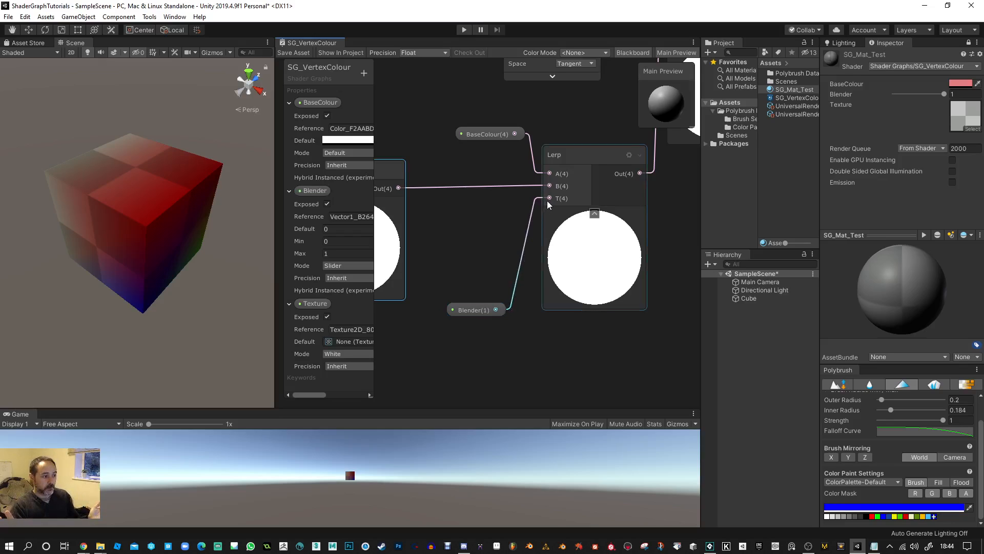
{"action": "scroll", "coordinate": [541, 201], "scroll_direction": "down", "scroll_amount": 2}
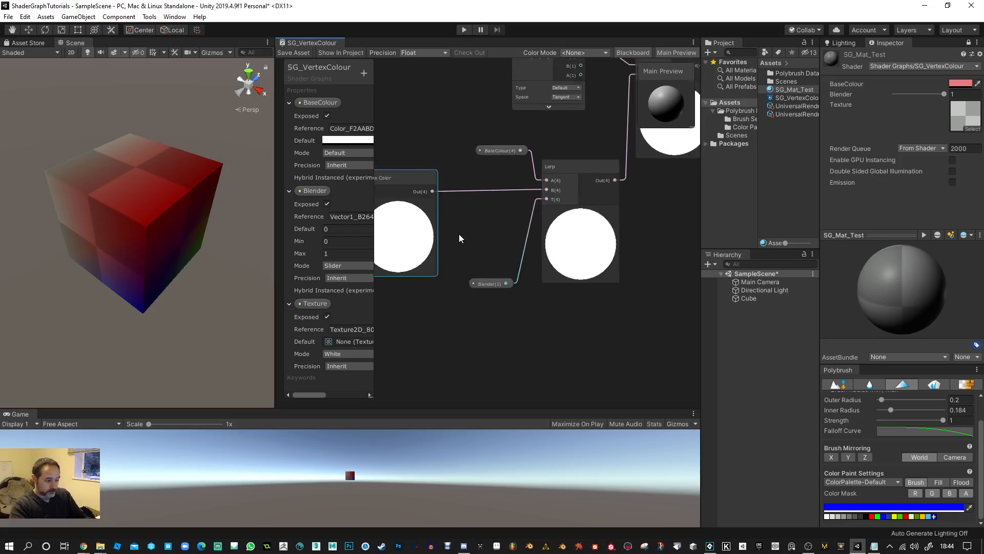
{"action": "middle_click_drag", "start_coordinate": [459, 234], "coordinate": [554, 233]}
{"action": "left_click_drag", "start_coordinate": [473, 176], "coordinate": [415, 180]}
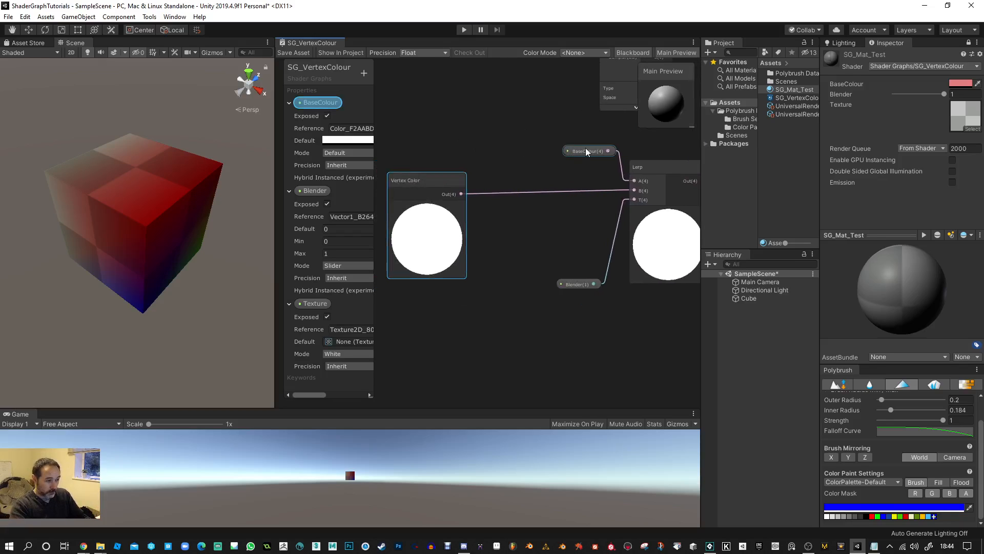
{"action": "left_click_drag", "start_coordinate": [585, 148], "coordinate": [422, 146]}
{"action": "left_click_drag", "start_coordinate": [579, 285], "coordinate": [436, 305]}
{"action": "left_click_drag", "start_coordinate": [648, 168], "coordinate": [521, 173]}
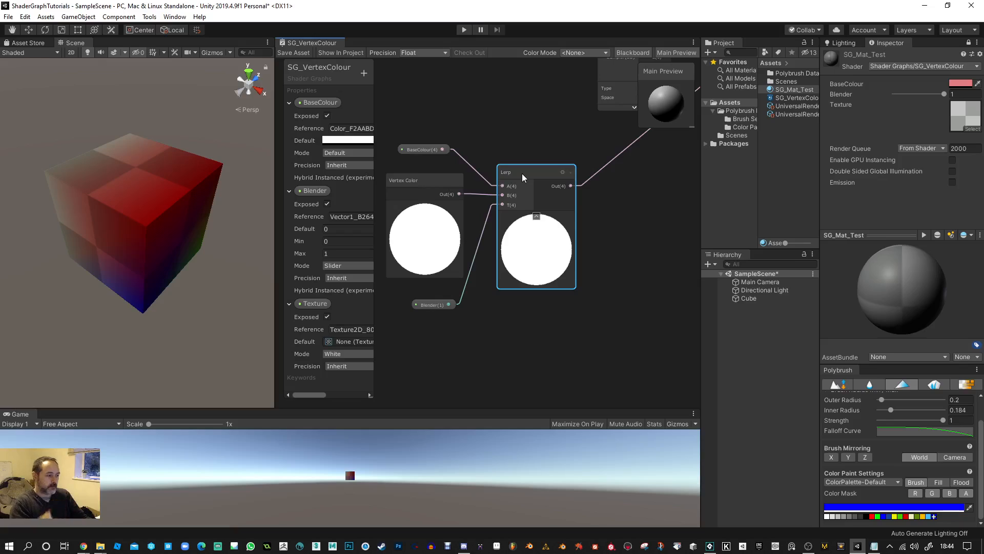
{"action": "left_click_drag", "start_coordinate": [522, 174], "coordinate": [539, 167]}
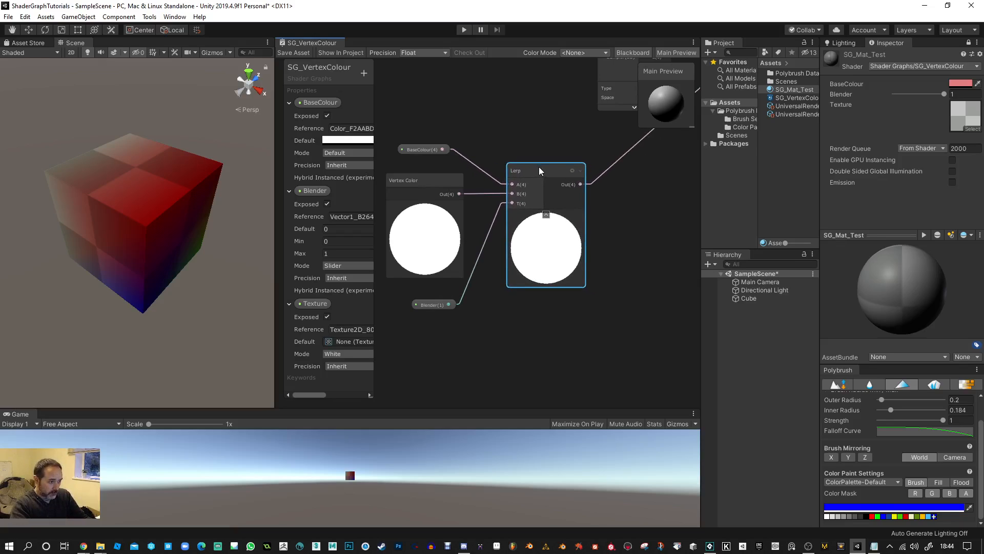
Fine-tune the spacing of the BaseColour, Vertex Color and Blender nodes feeding the Lerp
{"action": "mouse_move", "coordinate": [418, 149]}
{"action": "left_mouse_down"}
{"action": "mouse_move", "coordinate": [431, 134]}
{"action": "mouse_move", "coordinate": [422, 138]}
{"action": "left_mouse_up"}
{"action": "left_click_drag", "start_coordinate": [432, 181], "coordinate": [431, 170]}
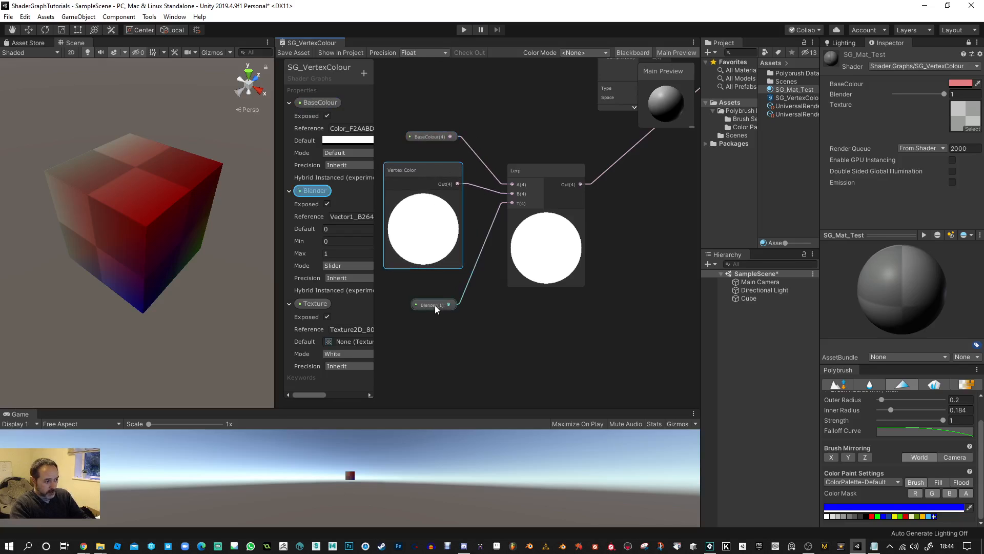
{"action": "left_click_drag", "start_coordinate": [435, 305], "coordinate": [444, 304]}
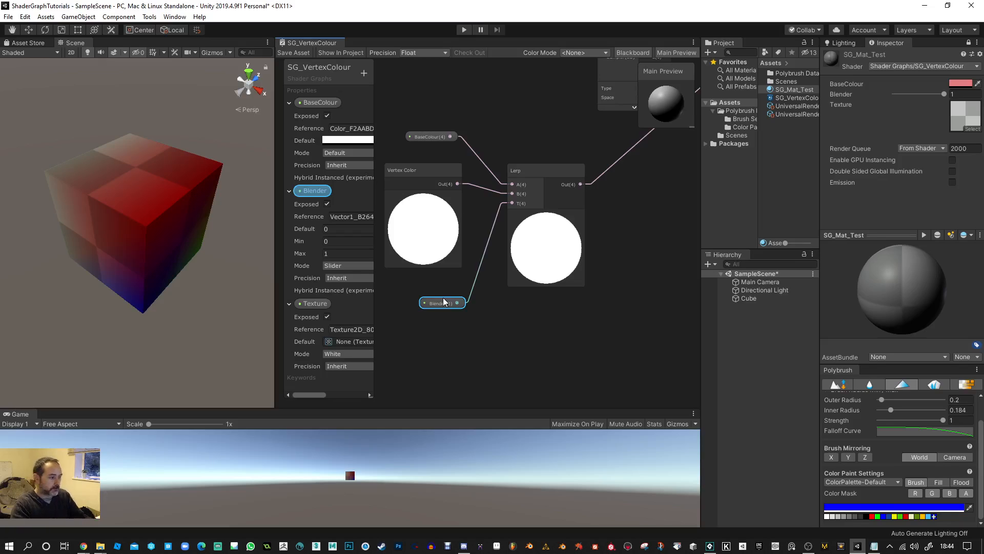
{"action": "left_click_drag", "start_coordinate": [430, 173], "coordinate": [441, 180]}
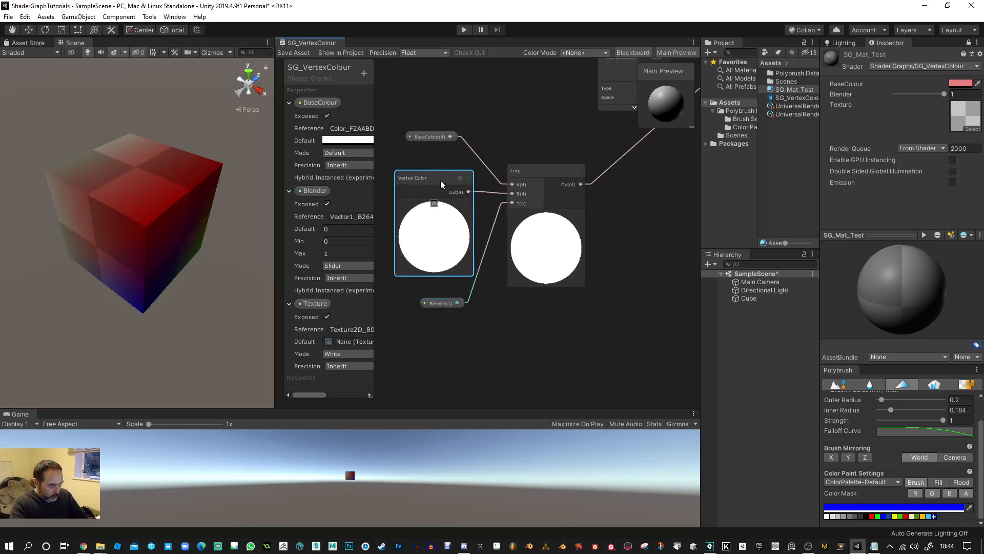
Make room beside the Vertex Color node and add a Split node fed by its output
{"action": "middle_click_drag", "start_coordinate": [561, 304], "coordinate": [669, 279]}
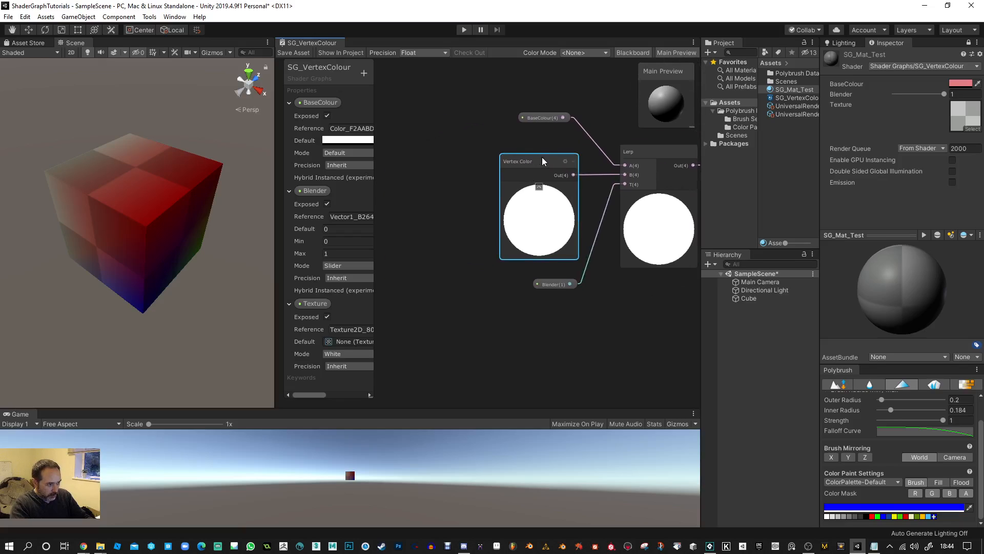
{"action": "left_click_drag", "start_coordinate": [542, 158], "coordinate": [426, 157]}
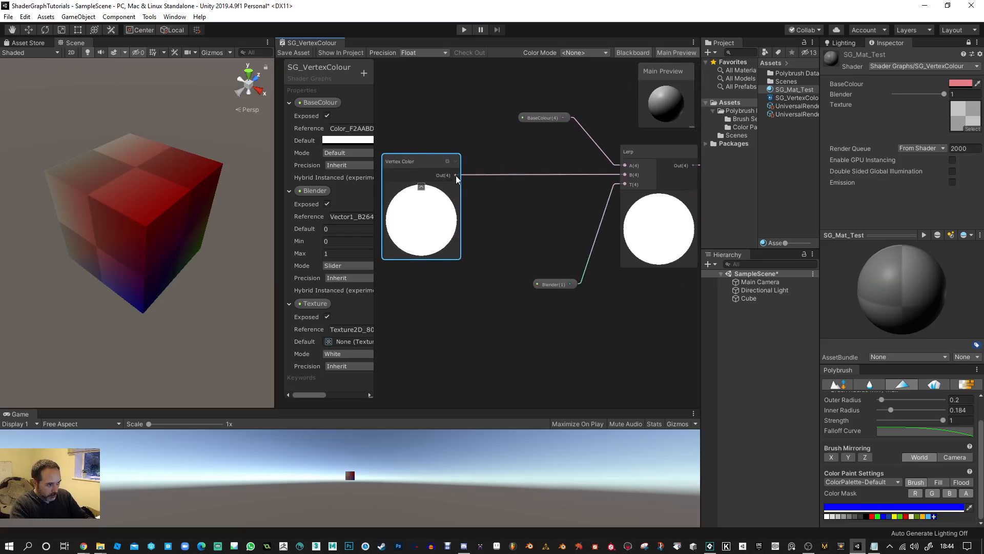
{"action": "key", "text": "space"}
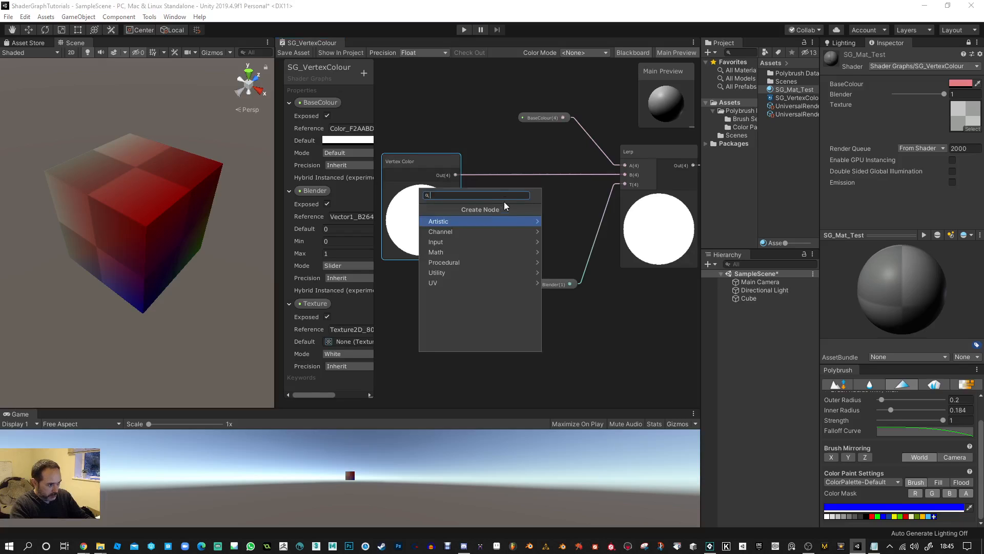
{"action": "type", "text": "split"}
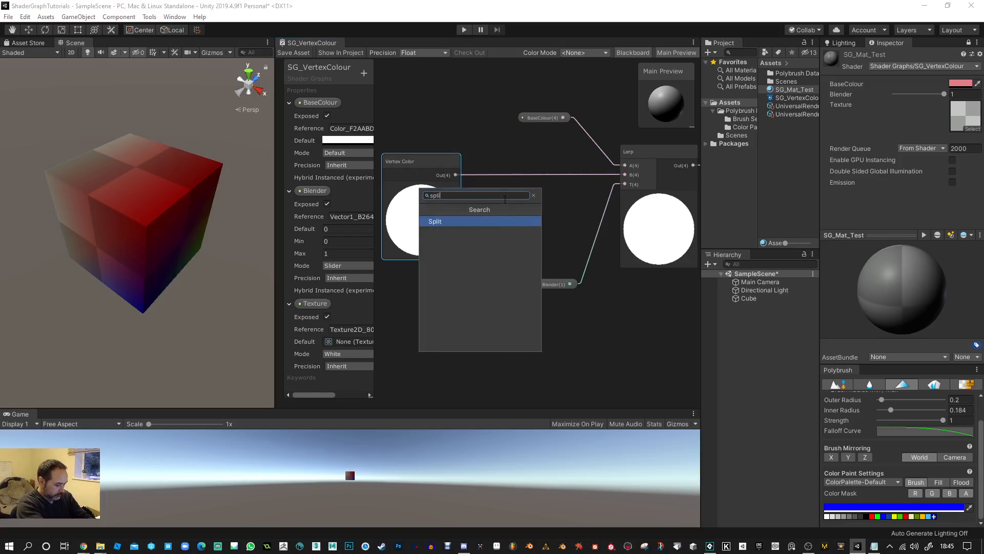
{"action": "left_click", "coordinate": [485, 221]}
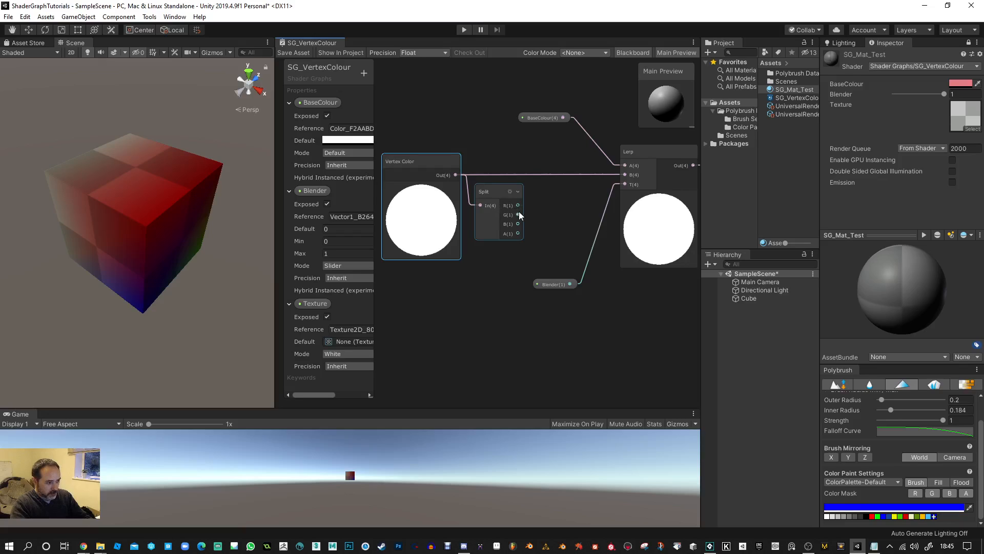
Connect the Split node's R output directly to the PBR Master's Albedo input
{"action": "scroll", "coordinate": [520, 231], "scroll_direction": "up", "scroll_amount": 2}
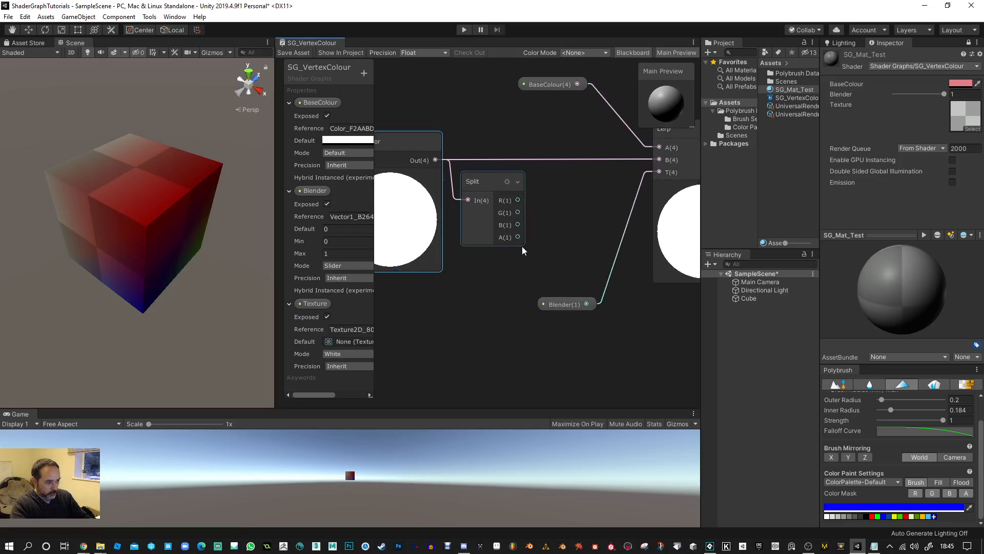
{"action": "scroll", "coordinate": [536, 241], "scroll_direction": "down", "scroll_amount": 4}
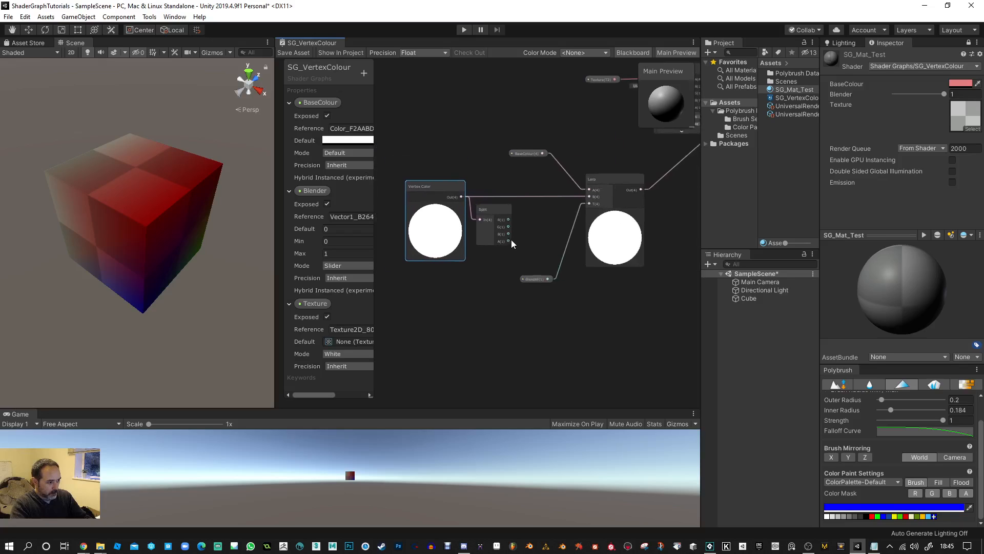
{"action": "scroll", "coordinate": [495, 241], "scroll_direction": "down", "scroll_amount": 2}
{"action": "scroll", "coordinate": [524, 241], "scroll_direction": "down", "scroll_amount": 2}
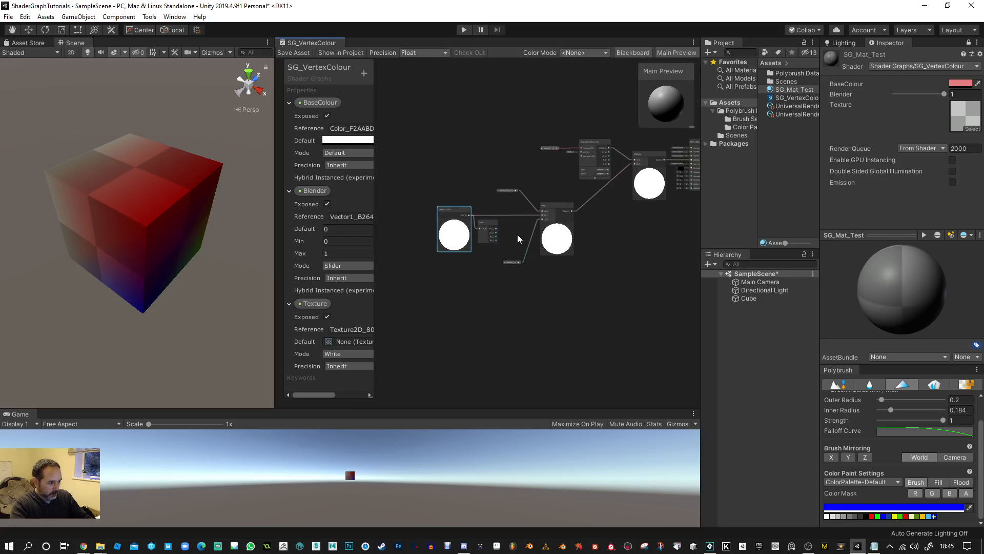
{"action": "middle_click_drag", "start_coordinate": [518, 235], "coordinate": [493, 231]}
{"action": "scroll", "coordinate": [478, 229], "scroll_direction": "up", "scroll_amount": 2}
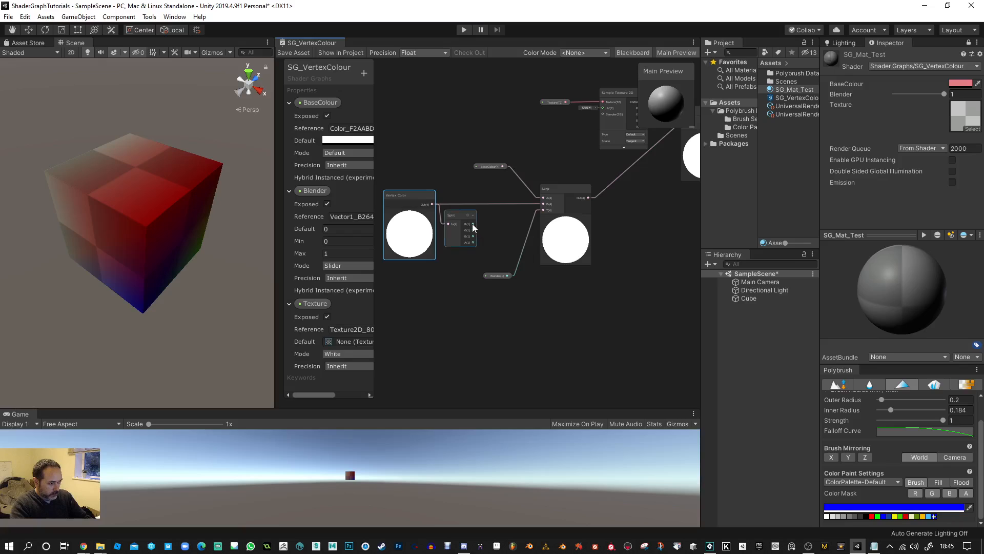
{"action": "left_click_drag", "start_coordinate": [473, 224], "coordinate": [614, 149]}
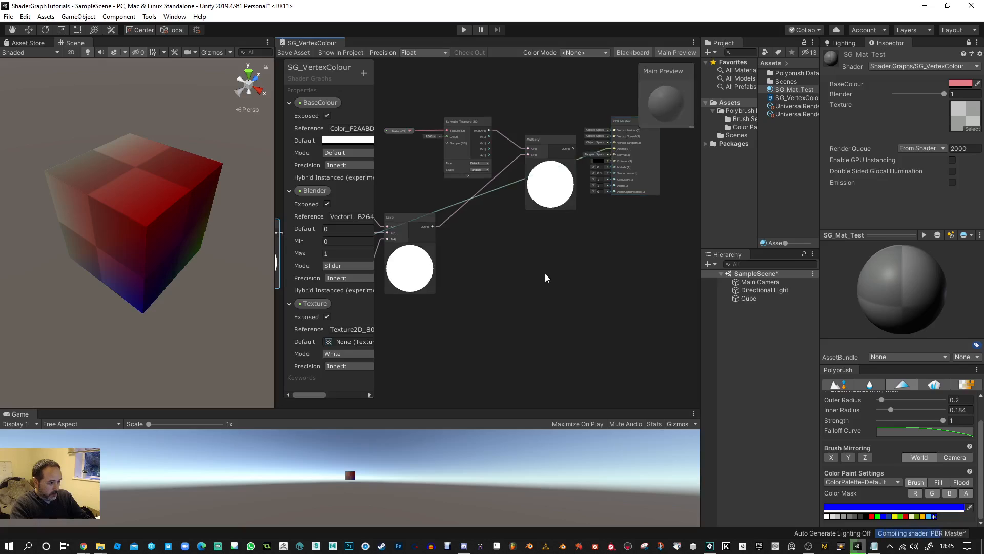
{"action": "middle_click_drag", "start_coordinate": [523, 266], "coordinate": [626, 246]}
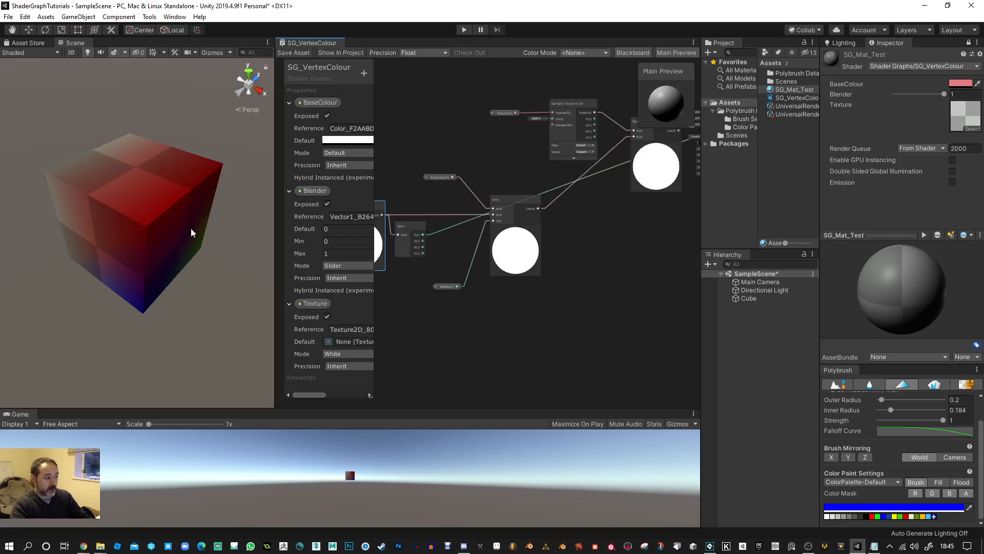
Move the PBR Master node to a clear spot below and beyond the Multiply node
{"action": "left_click_drag", "start_coordinate": [208, 236], "coordinate": [340, 232], "text": "alt"}
{"action": "scroll", "coordinate": [617, 232], "scroll_direction": "down", "scroll_amount": 2}
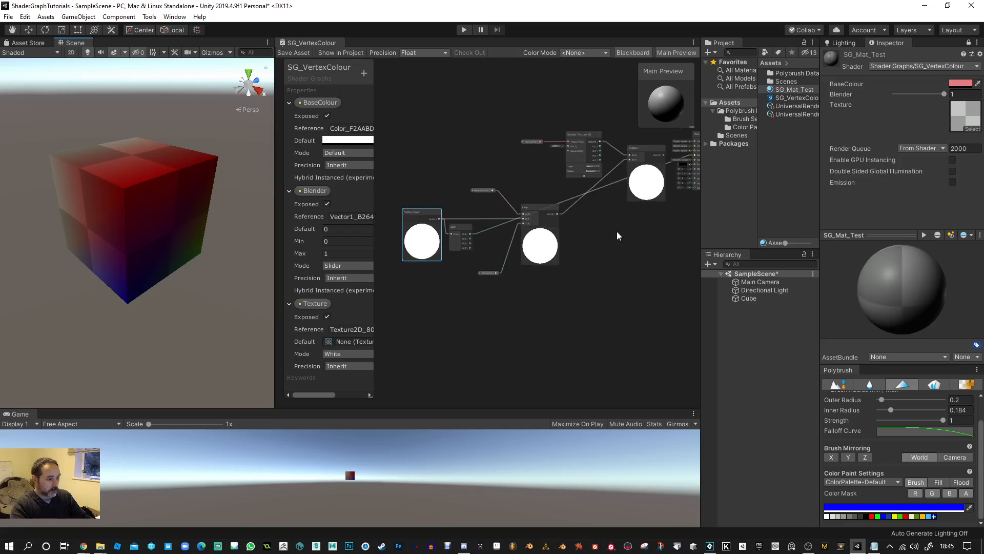
{"action": "scroll", "coordinate": [616, 232], "scroll_direction": "down", "scroll_amount": 1}
{"action": "middle_click_drag", "start_coordinate": [636, 232], "coordinate": [499, 228]}
{"action": "scroll", "coordinate": [556, 152], "scroll_direction": "up", "scroll_amount": 6}
{"action": "left_click_drag", "start_coordinate": [522, 130], "coordinate": [560, 290]}
{"action": "scroll", "coordinate": [523, 296], "scroll_direction": "down", "scroll_amount": 5}
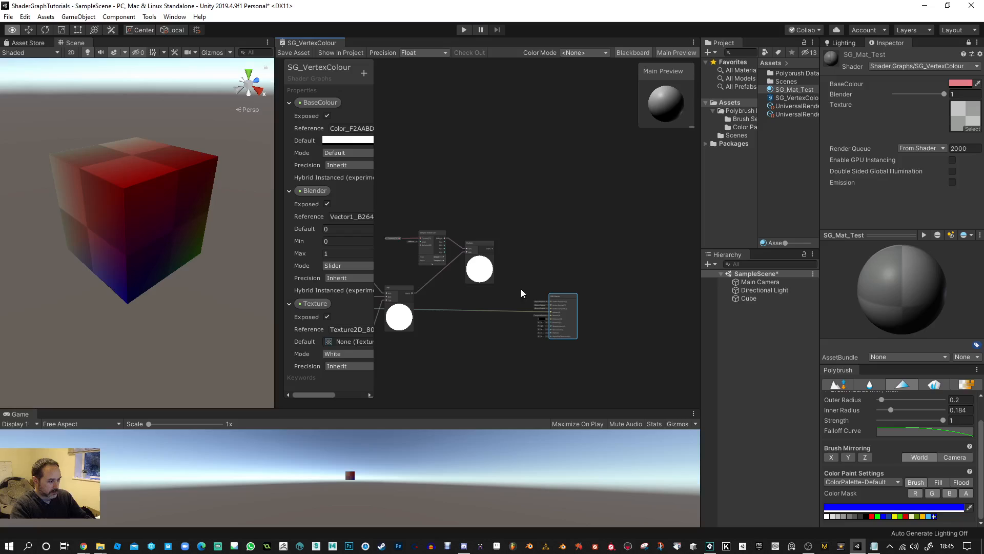
Connect the Split node's R output to the PBR Master's Emission input as well and save the shader asset
{"action": "middle_click_drag", "start_coordinate": [462, 330], "coordinate": [468, 260]}
{"action": "scroll", "coordinate": [447, 245], "scroll_direction": "up", "scroll_amount": 3}
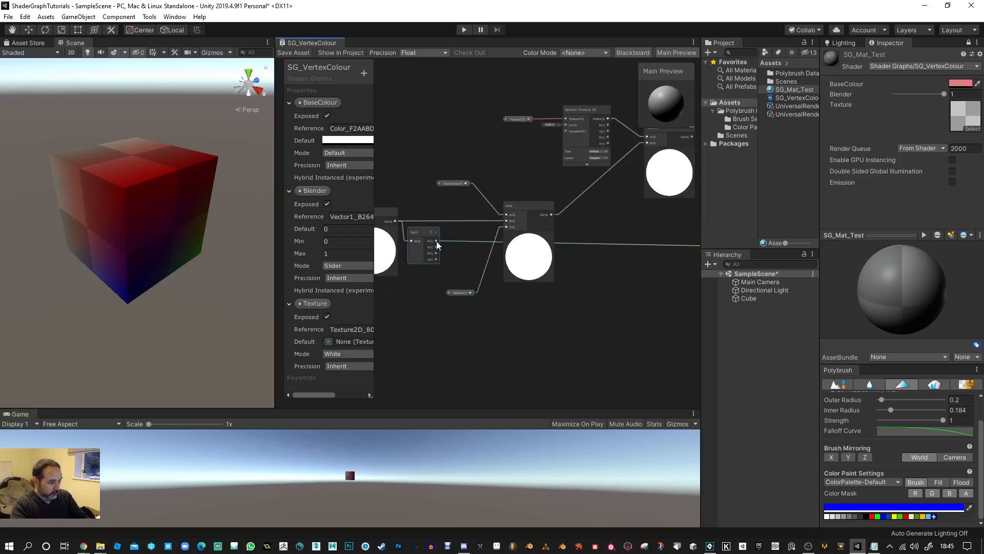
{"action": "left_click_drag", "start_coordinate": [436, 241], "coordinate": [610, 261]}
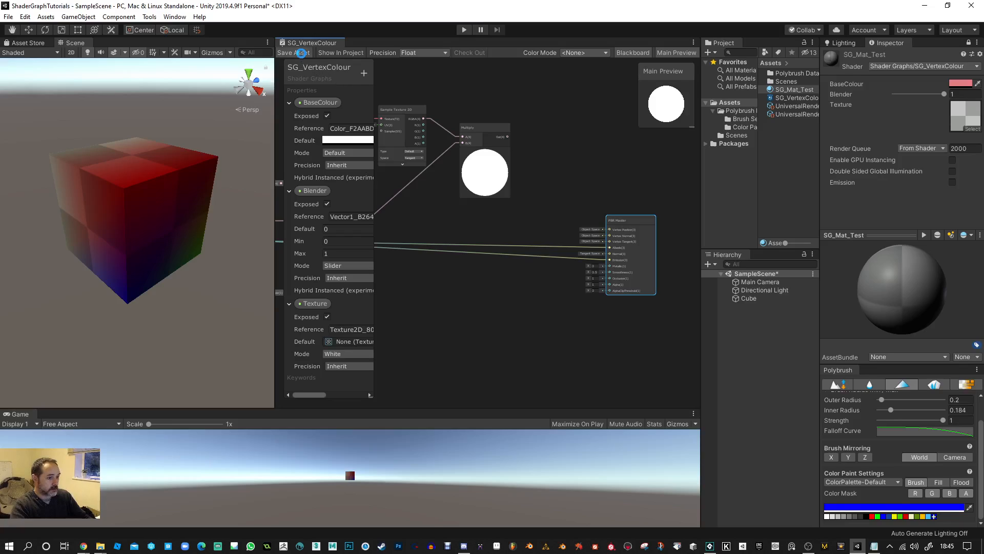
{"action": "left_click", "coordinate": [301, 53]}
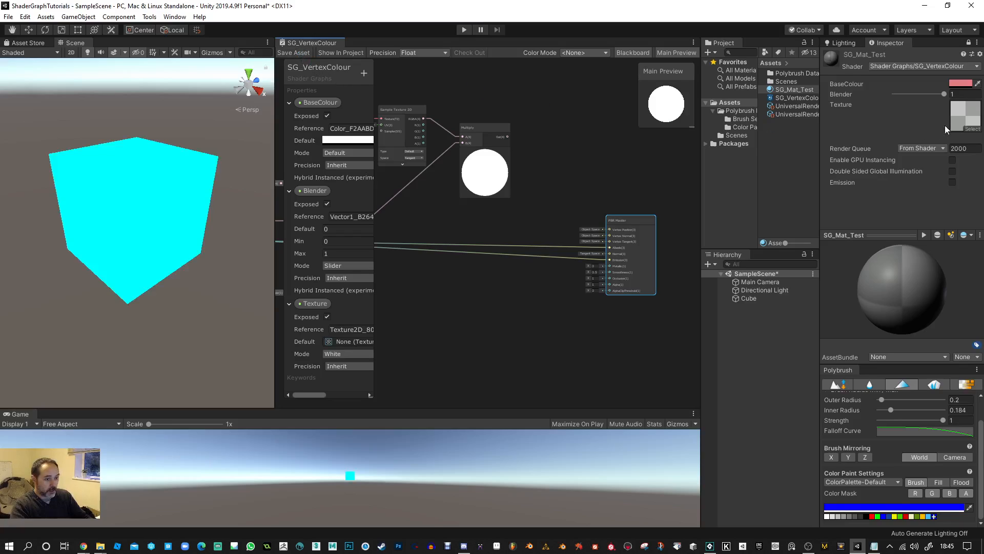
{"action": "left_click", "coordinate": [945, 95]}
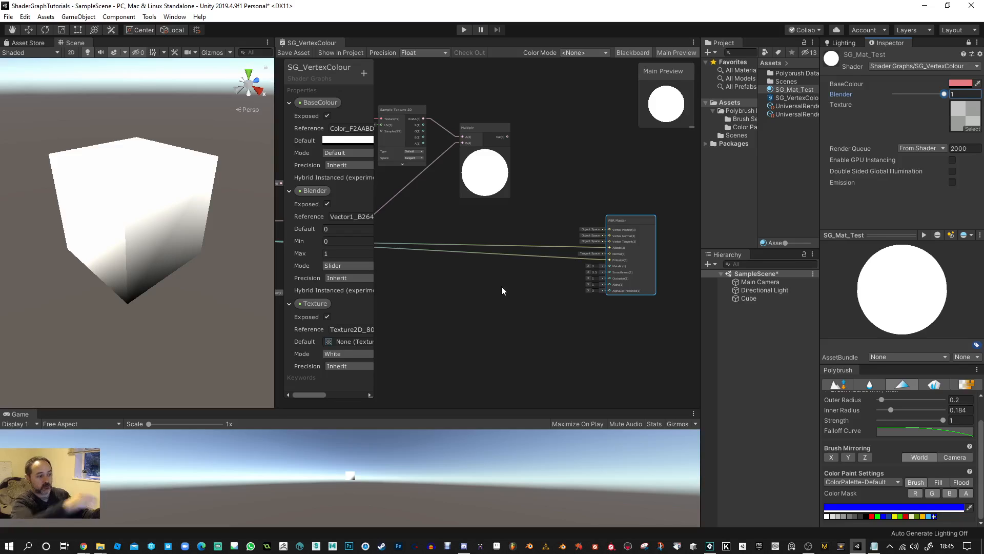
Shift the Split node slightly farther from the Vertex Color node
{"action": "scroll", "coordinate": [510, 278], "scroll_direction": "down", "scroll_amount": 2}
{"action": "middle_click_drag", "start_coordinate": [480, 255], "coordinate": [559, 254]}
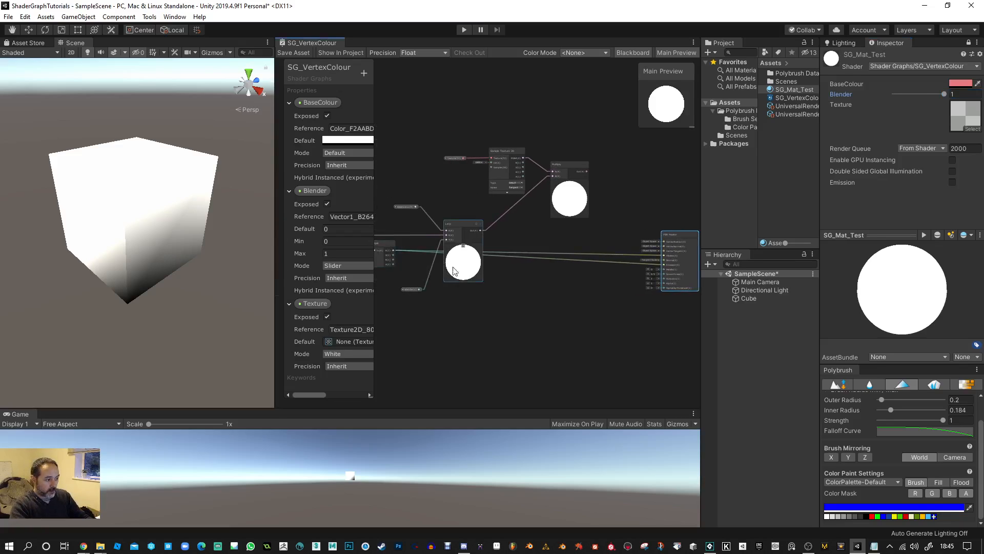
{"action": "middle_click_drag", "start_coordinate": [668, 242], "coordinate": [614, 242]}
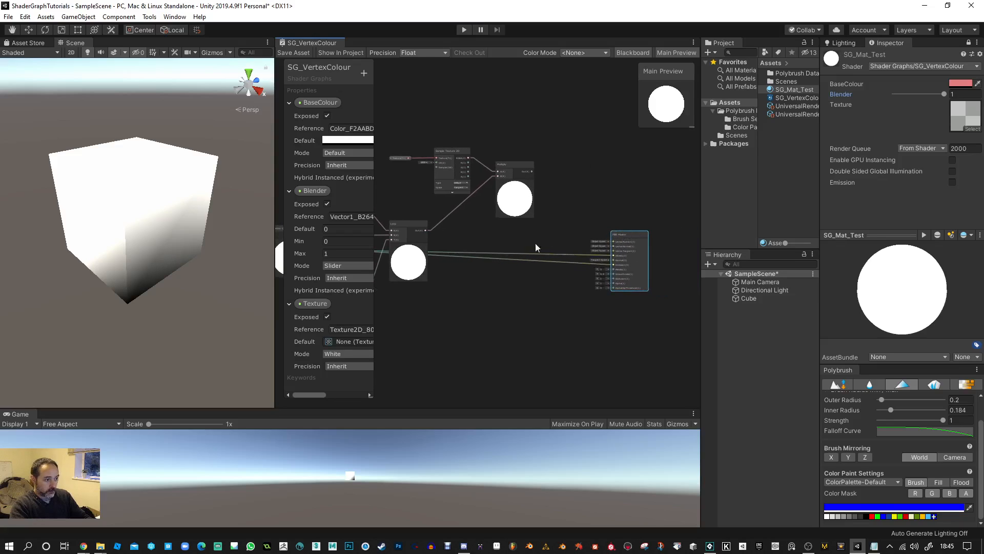
{"action": "middle_click_drag", "start_coordinate": [498, 274], "coordinate": [645, 240]}
{"action": "scroll", "coordinate": [549, 232], "scroll_direction": "up", "scroll_amount": 2}
{"action": "scroll", "coordinate": [473, 218], "scroll_direction": "up", "scroll_amount": 2}
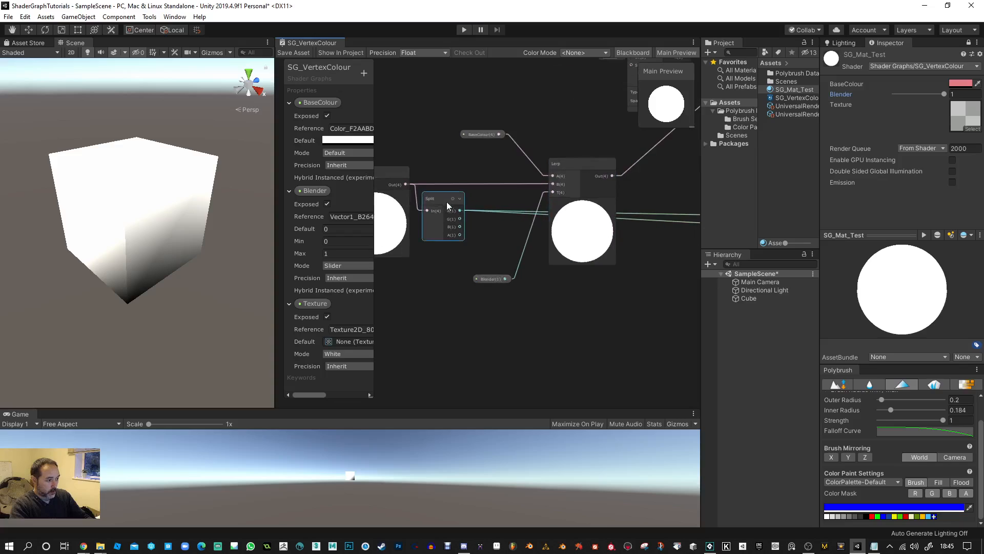
{"action": "left_click_drag", "start_coordinate": [447, 202], "coordinate": [459, 213]}
{"action": "middle_click_drag", "start_coordinate": [463, 269], "coordinate": [514, 265]}
{"action": "left_click", "coordinate": [553, 214]}
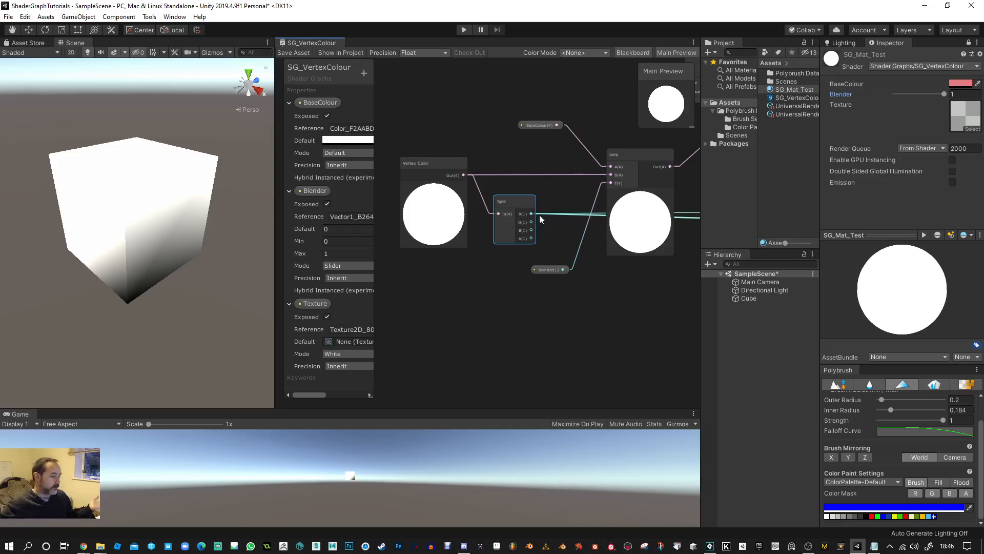
Flood the whole cube with black vertex colour using Polybrush
{"action": "left_click_drag", "start_coordinate": [171, 179], "coordinate": [264, 185], "text": "alt"}
{"action": "left_click_drag", "start_coordinate": [204, 238], "coordinate": [154, 213], "text": "alt"}
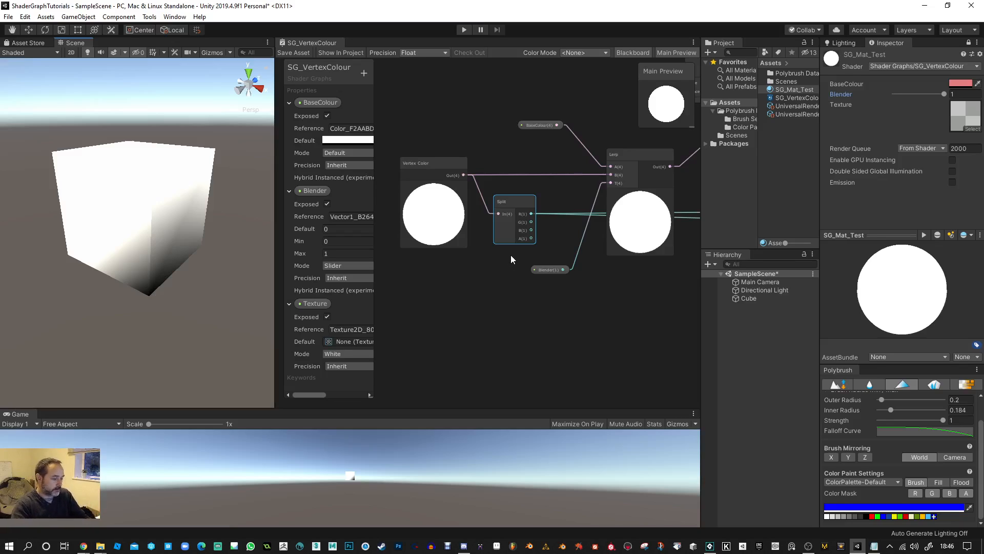
{"action": "scroll", "coordinate": [513, 254], "scroll_direction": "down", "scroll_amount": 4}
{"action": "middle_click_drag", "start_coordinate": [690, 274], "coordinate": [659, 299]}
{"action": "scroll", "coordinate": [606, 263], "scroll_direction": "up", "scroll_amount": 2}
{"action": "scroll", "coordinate": [574, 267], "scroll_direction": "down", "scroll_amount": 3}
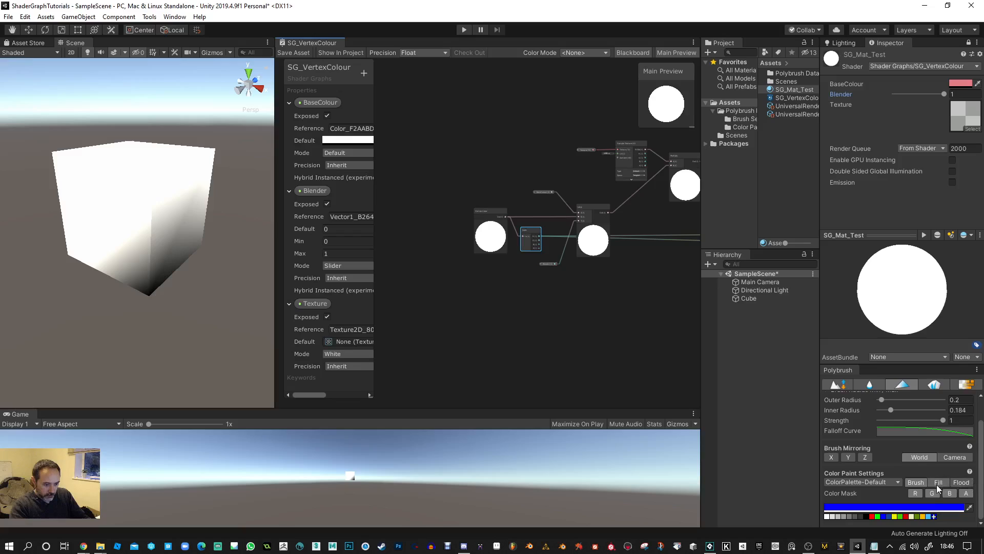
{"action": "left_click", "coordinate": [866, 516]}
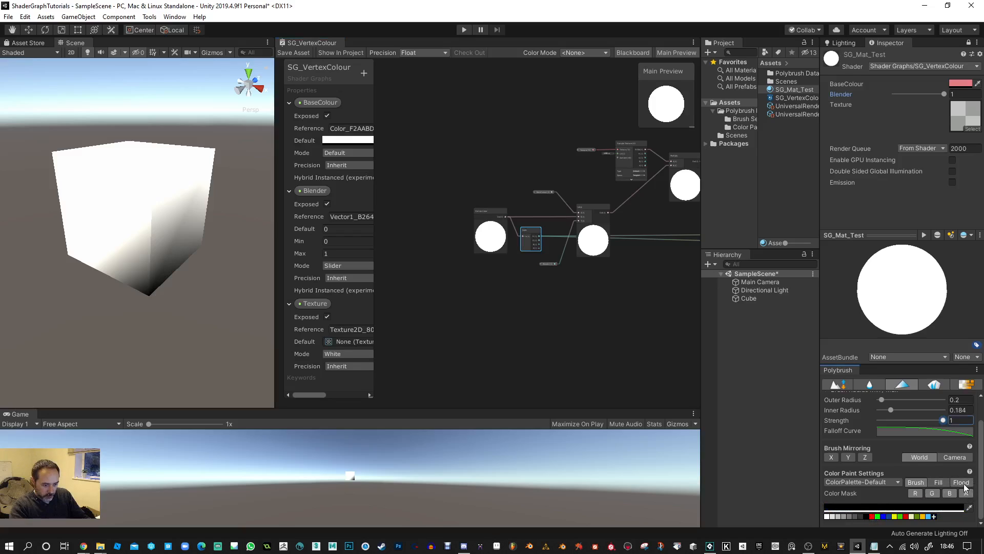
{"action": "left_click", "coordinate": [134, 178]}
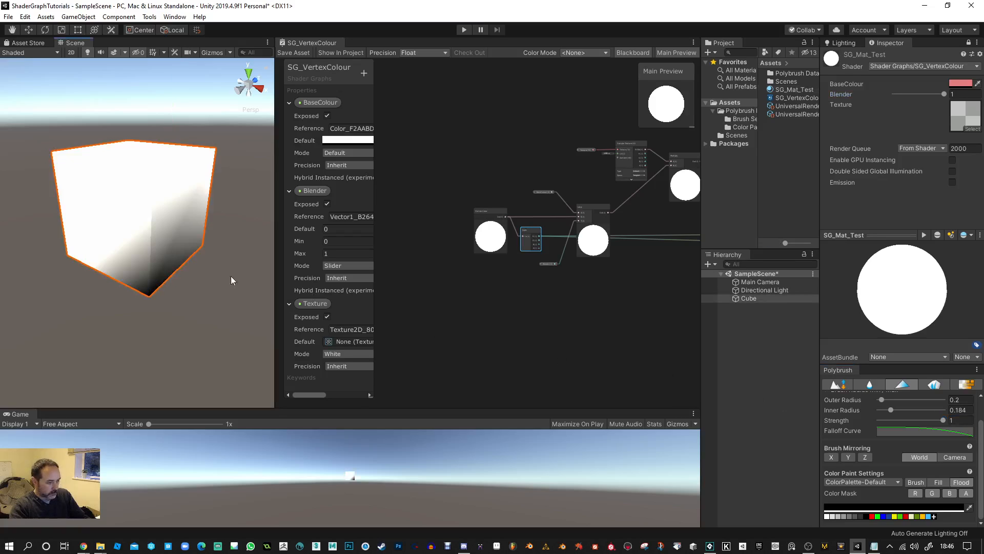
Switch Polybrush to Brush mode with red and paint the upper corners of the cube
{"action": "left_click", "coordinate": [873, 515]}
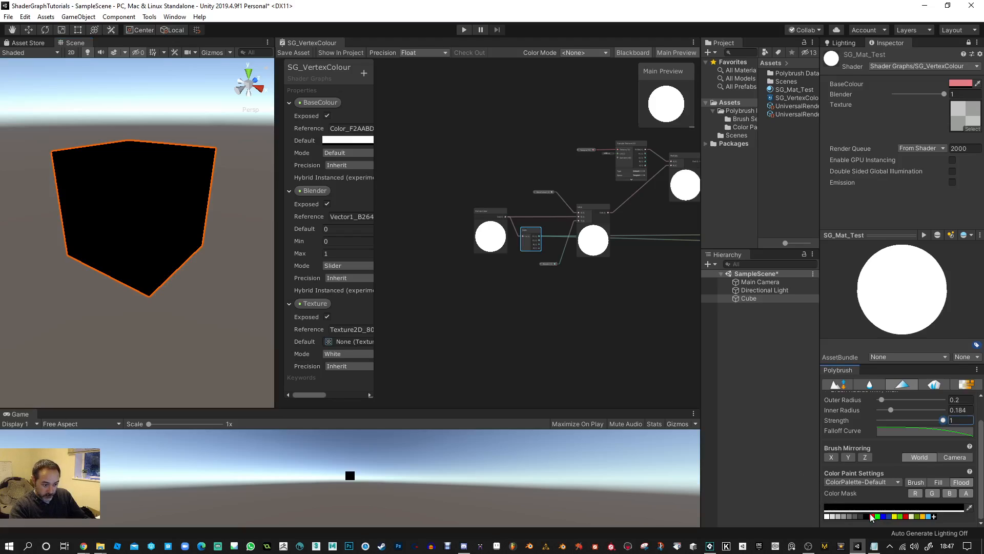
{"action": "left_click", "coordinate": [917, 482]}
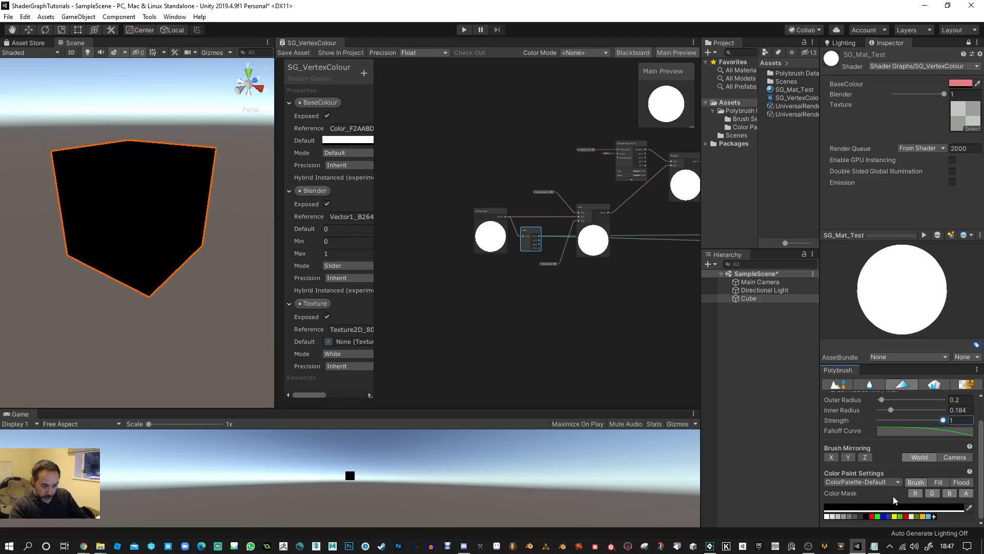
{"action": "left_click", "coordinate": [872, 516]}
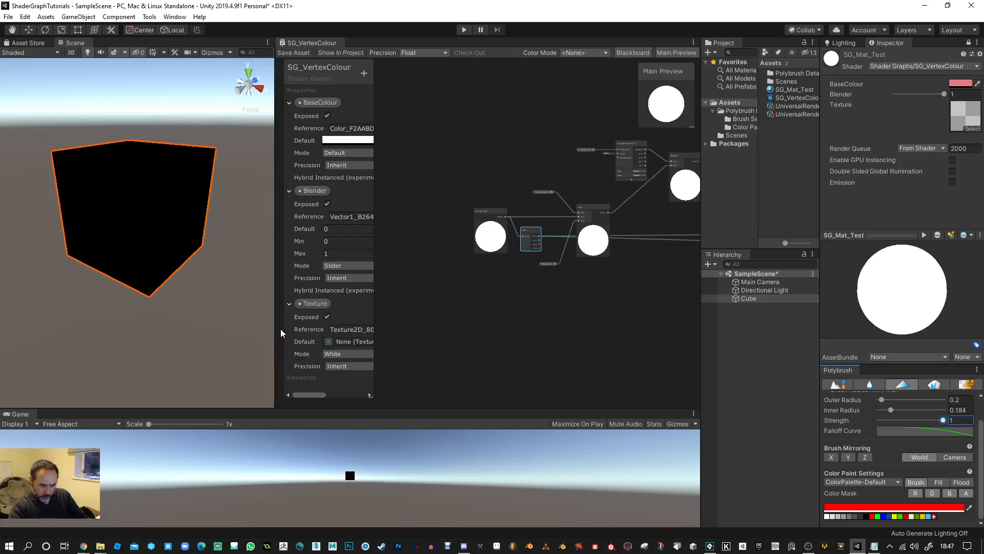
{"action": "scroll", "coordinate": [867, 398], "scroll_direction": "up", "scroll_amount": 3}
{"action": "scroll", "coordinate": [866, 400], "scroll_direction": "down", "scroll_amount": 3}
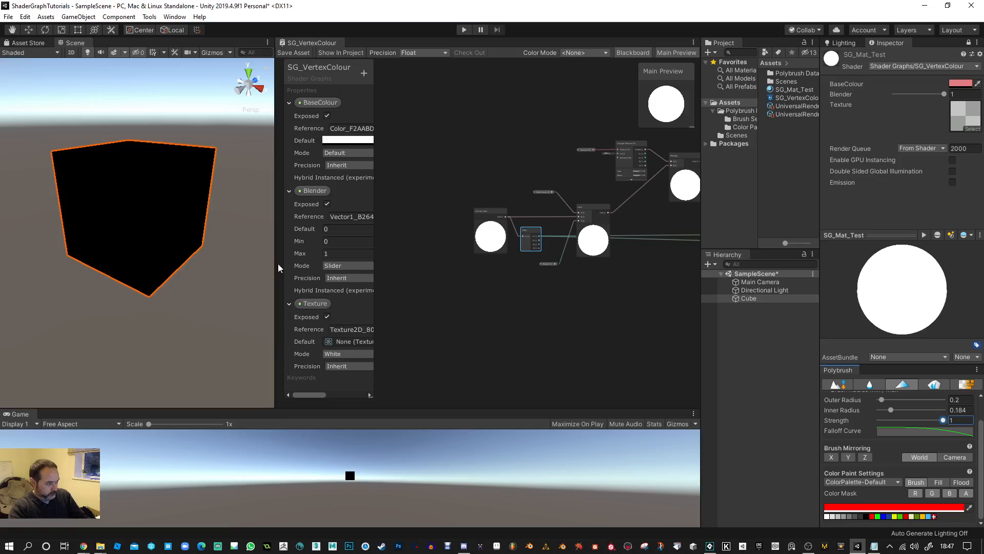
{"action": "left_click_drag", "start_coordinate": [128, 349], "coordinate": [297, 358], "text": "alt"}
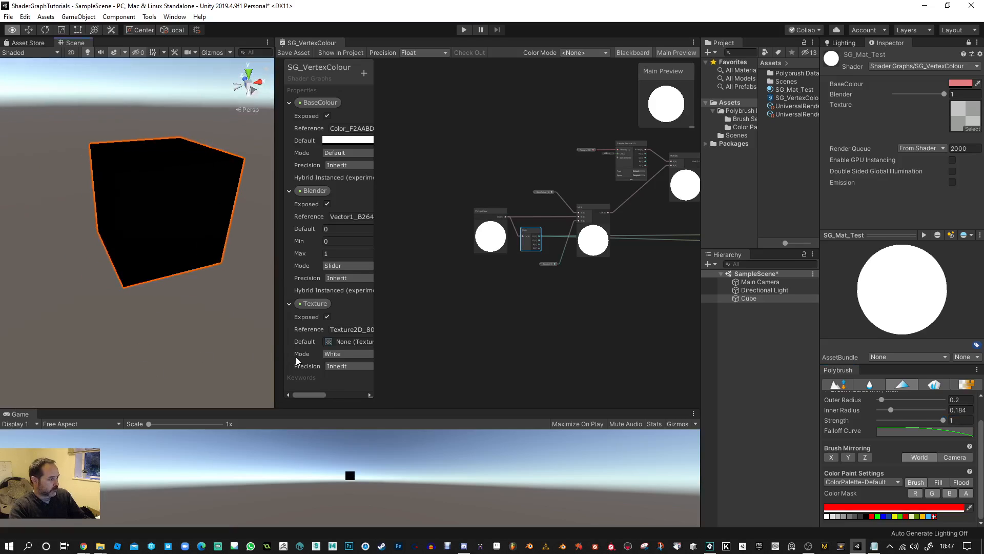
{"action": "mouse_move", "coordinate": [148, 246]}
{"action": "left_mouse_down", "text": "alt"}
{"action": "mouse_move", "coordinate": [164, 325]}
{"action": "mouse_move", "coordinate": [183, 246]}
{"action": "left_mouse_up", "text": "alt"}
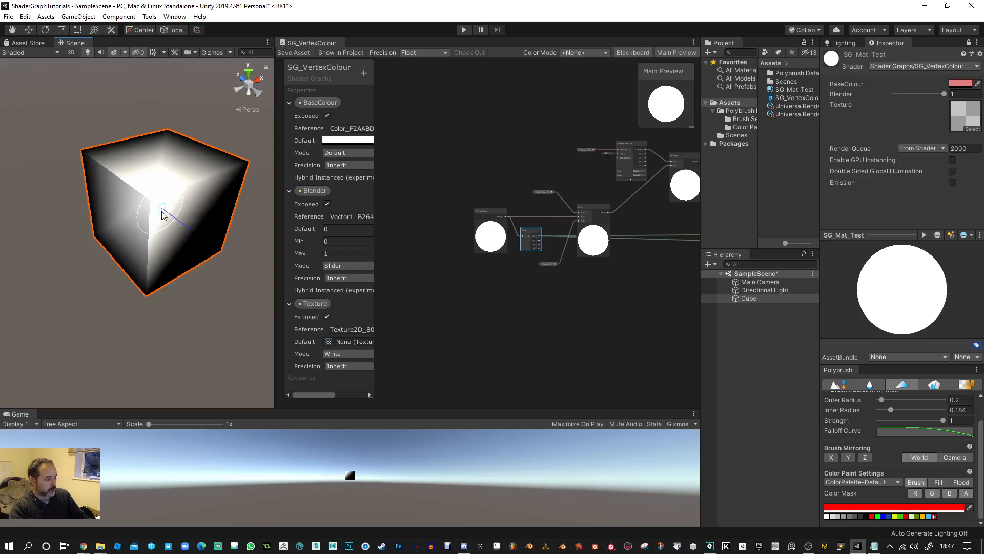
{"action": "left_click_drag", "start_coordinate": [173, 359], "coordinate": [216, 327], "text": "alt"}
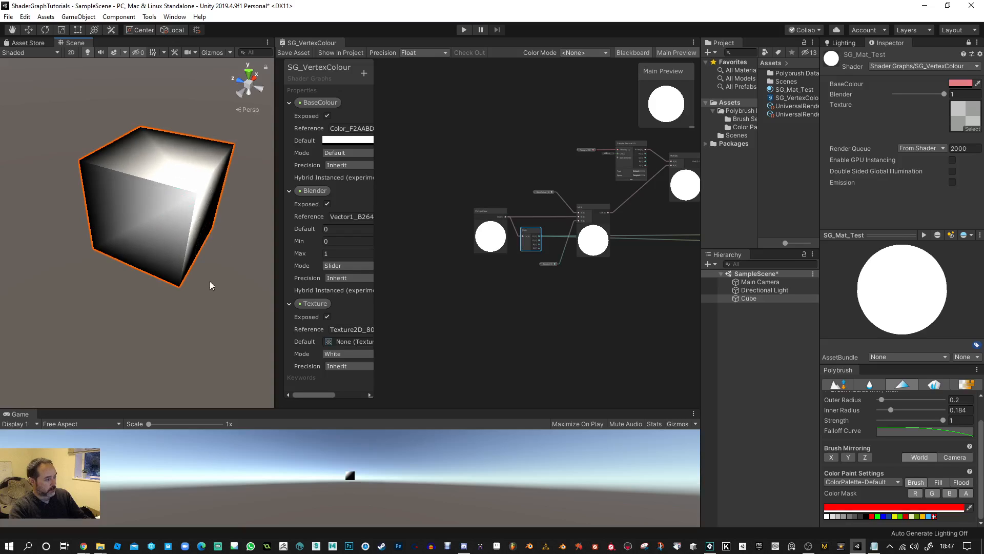
{"action": "left_click_drag", "start_coordinate": [210, 281], "coordinate": [57, 292], "text": "alt"}
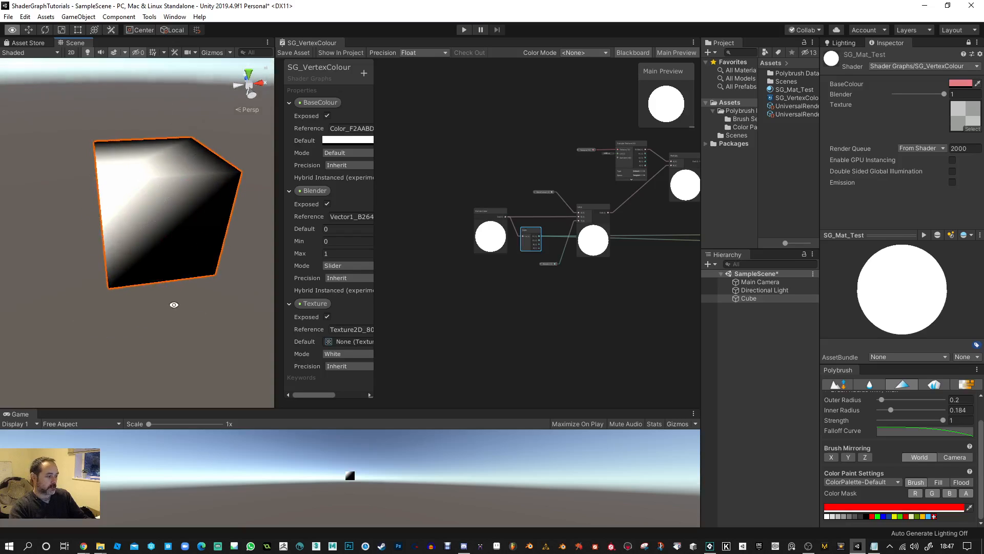
{"action": "mouse_move", "coordinate": [171, 301]}
{"action": "left_mouse_down", "text": "alt"}
{"action": "mouse_move", "coordinate": [97, 279]}
{"action": "mouse_move", "coordinate": [126, 277]}
{"action": "left_mouse_up", "text": "alt"}
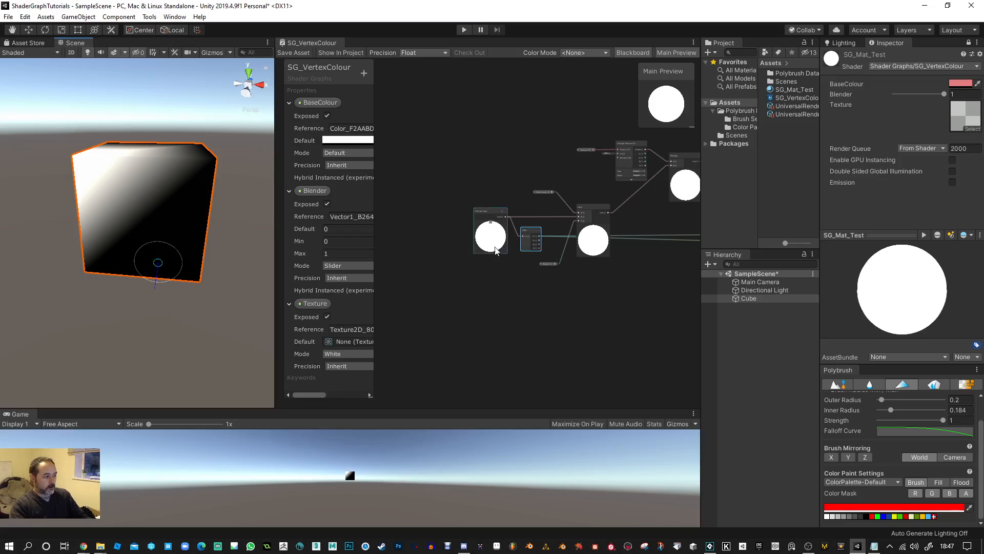
Widen the shader graph area and move the Vertex Color and Split nodes farther from the Lerp node
{"action": "left_click_drag", "start_coordinate": [273, 250], "coordinate": [209, 250]}
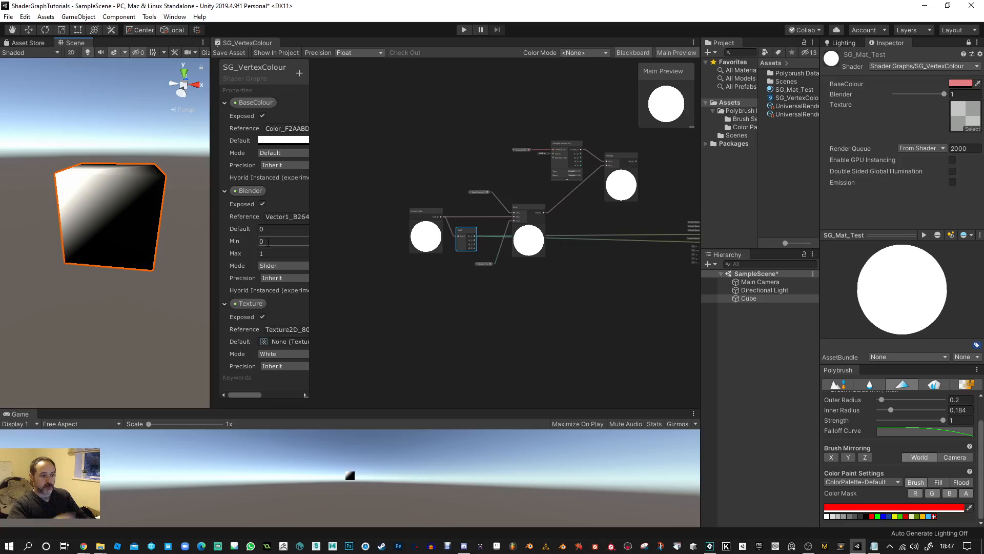
{"action": "left_click", "coordinate": [564, 283]}
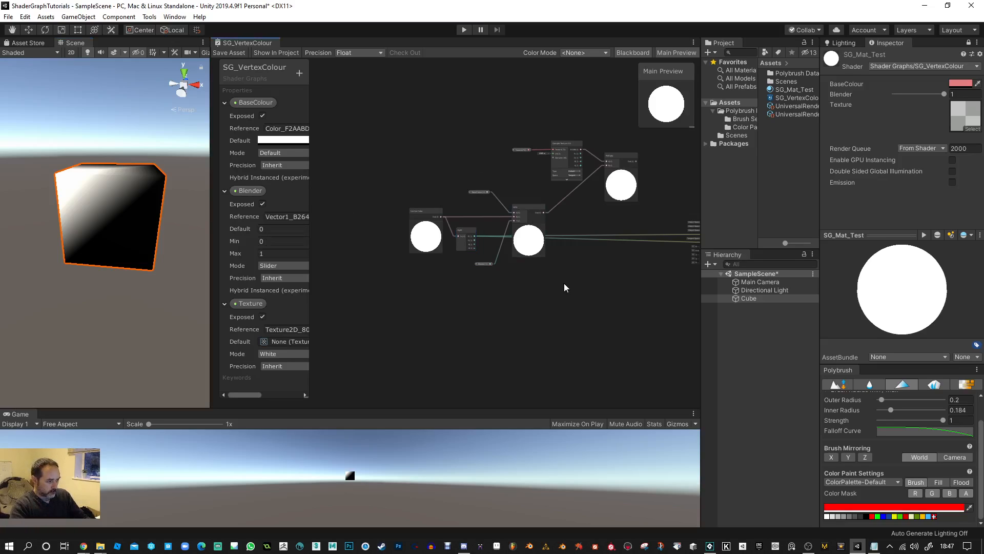
{"action": "scroll", "coordinate": [539, 248], "scroll_direction": "up", "scroll_amount": 3}
{"action": "middle_click_drag", "start_coordinate": [399, 149], "coordinate": [455, 148]}
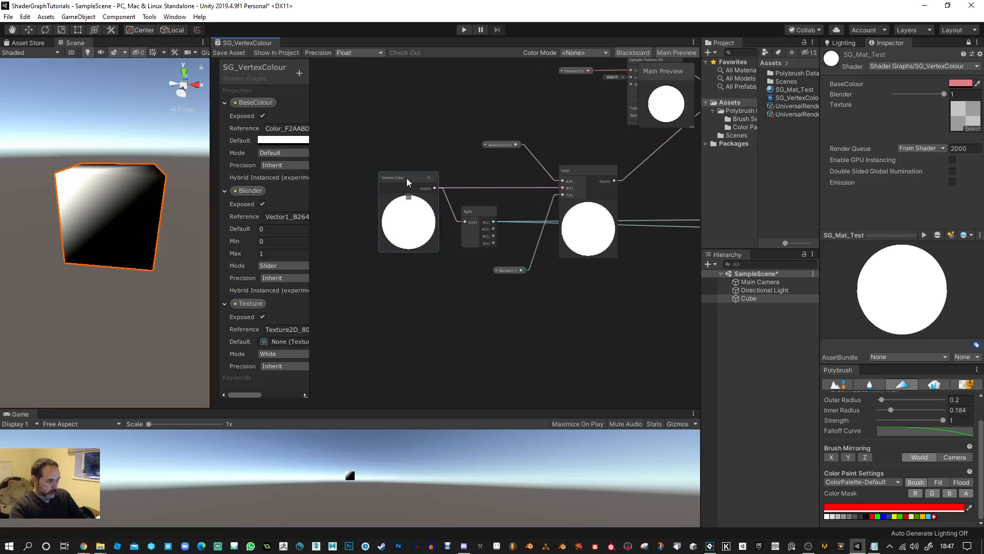
{"action": "left_click_drag", "start_coordinate": [407, 178], "coordinate": [382, 176]}
{"action": "left_click_drag", "start_coordinate": [480, 211], "coordinate": [453, 210]}
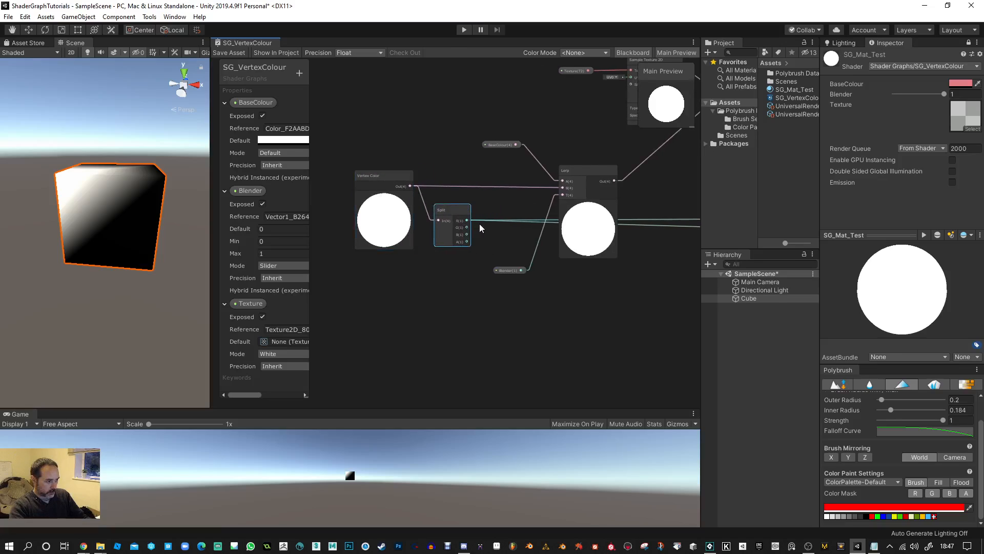
{"action": "scroll", "coordinate": [469, 222], "scroll_direction": "up", "scroll_amount": 2}
{"action": "scroll", "coordinate": [506, 220], "scroll_direction": "down", "scroll_amount": 2}
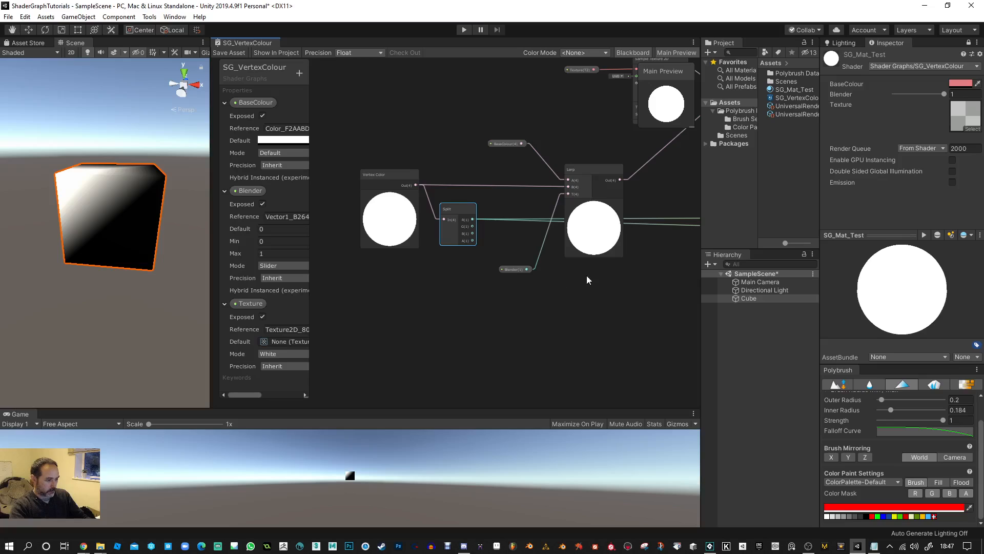
{"action": "right_click", "coordinate": [431, 293]}
{"action": "left_click", "coordinate": [663, 294]}
{"action": "left_click_drag", "start_coordinate": [663, 293], "coordinate": [528, 288]}
Delete the connections going into the PBR Master's Emission and Albedo inputs
{"action": "middle_click_drag", "start_coordinate": [628, 276], "coordinate": [419, 278]}
{"action": "middle_click_drag", "start_coordinate": [621, 259], "coordinate": [419, 262]}
{"action": "scroll", "coordinate": [492, 256], "scroll_direction": "up", "scroll_amount": 3}
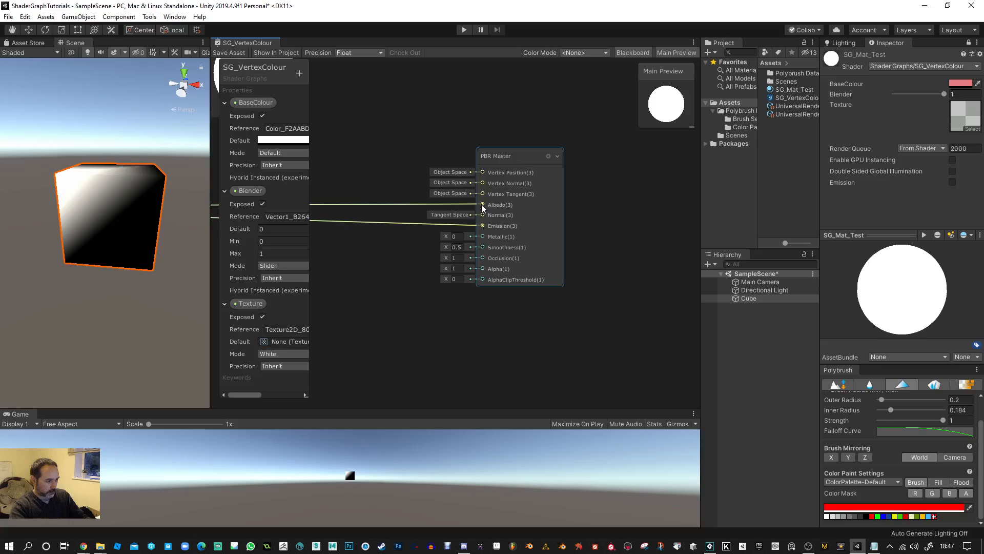
{"action": "left_click", "coordinate": [469, 225]}
{"action": "left_click", "coordinate": [469, 225]}
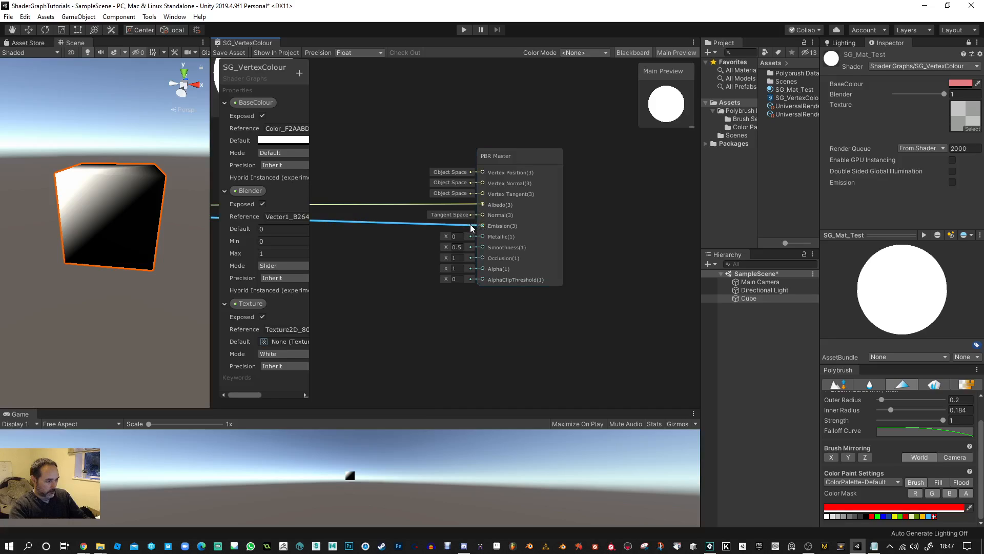
{"action": "key", "text": "Delete"}
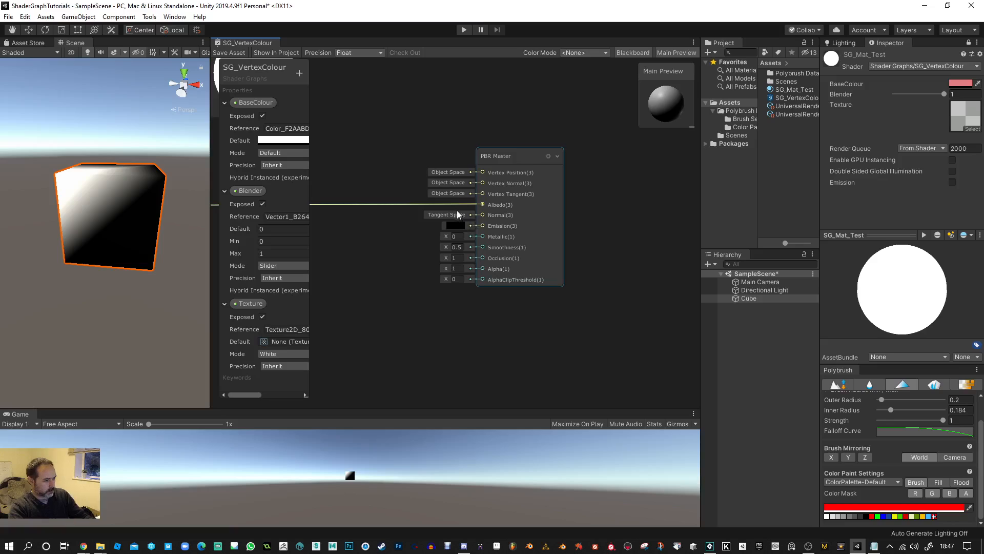
{"action": "left_click", "coordinate": [460, 205]}
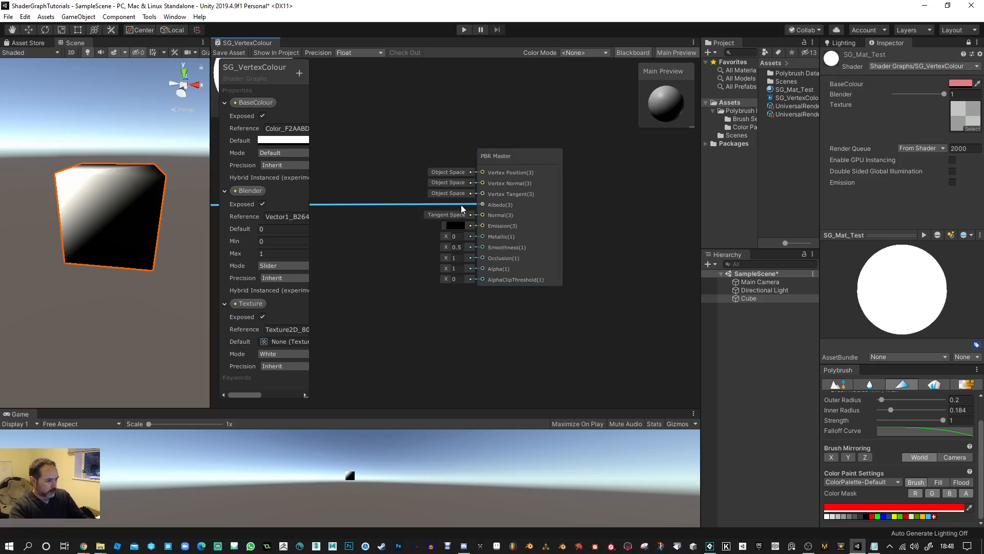
{"action": "key", "text": "Delete"}
Look over the graph from the PBR Master back to the Vertex Color, Split and Lerp nodes
{"action": "scroll", "coordinate": [436, 253], "scroll_direction": "down", "scroll_amount": 4}
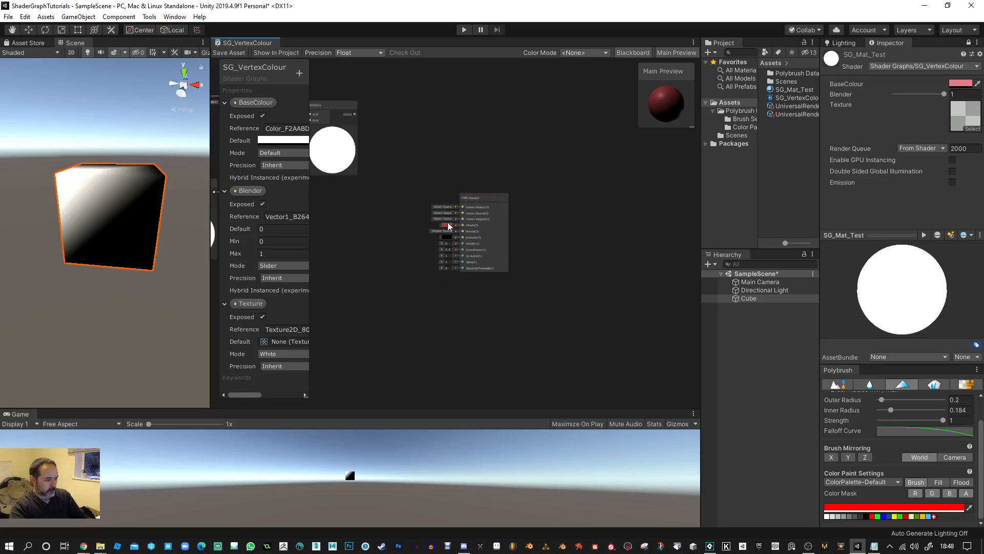
{"action": "middle_click_drag", "start_coordinate": [386, 245], "coordinate": [483, 214]}
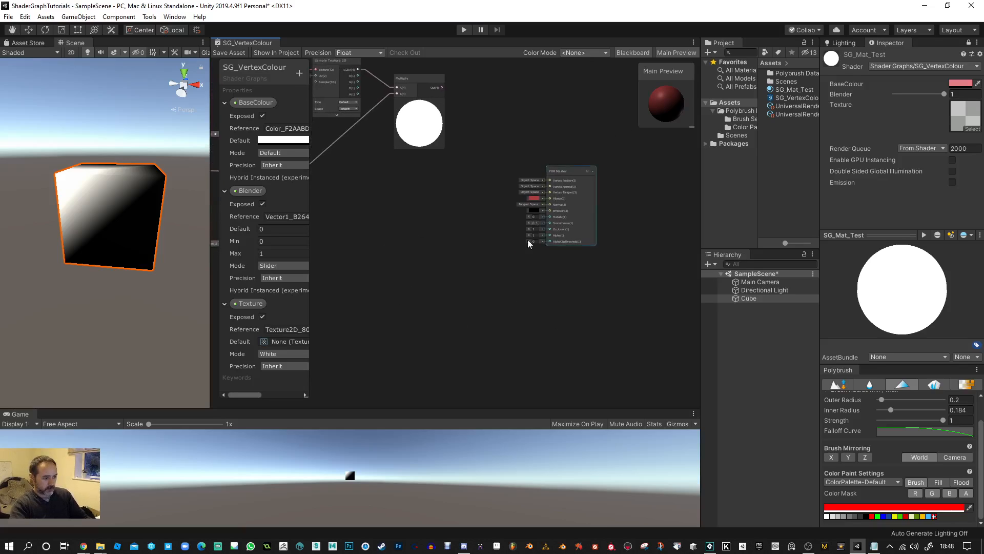
{"action": "right_click", "coordinate": [500, 271]}
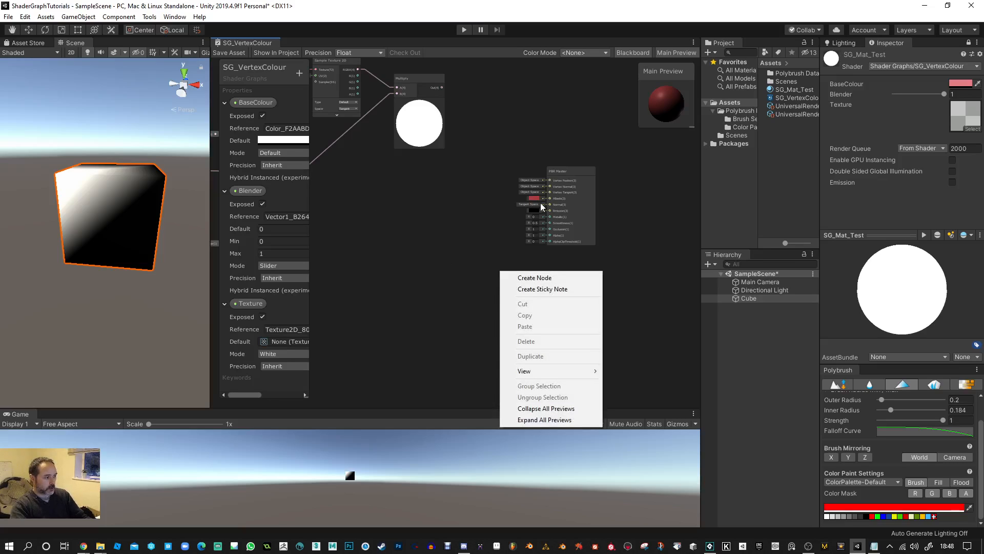
{"action": "left_click", "coordinate": [424, 213]}
{"action": "middle_click_drag", "start_coordinate": [424, 213], "coordinate": [543, 242]}
{"action": "middle_click_drag", "start_coordinate": [452, 221], "coordinate": [621, 239]}
{"action": "middle_click_drag", "start_coordinate": [457, 314], "coordinate": [481, 311]}
{"action": "scroll", "coordinate": [478, 290], "scroll_direction": "up", "scroll_amount": 1}
{"action": "scroll", "coordinate": [477, 287], "scroll_direction": "up", "scroll_amount": 1}
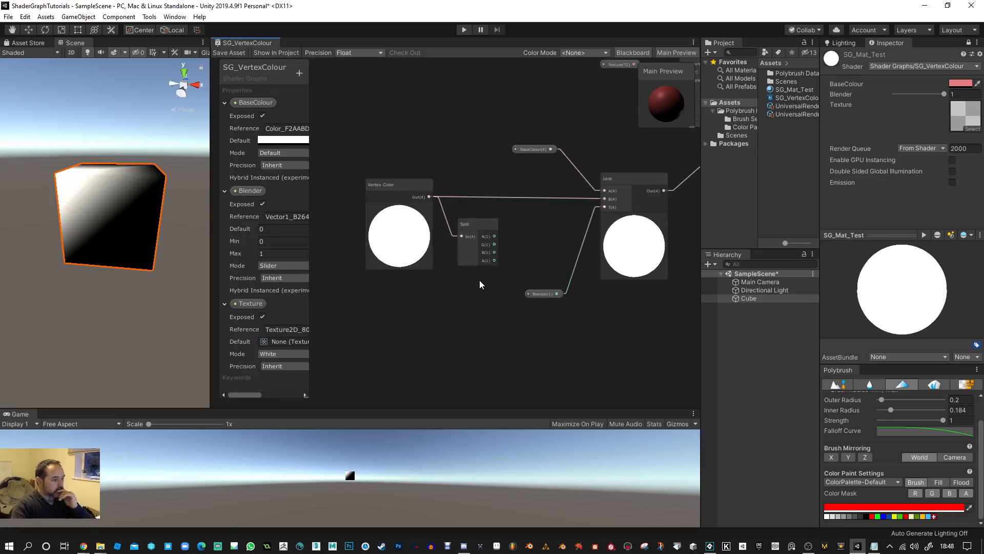
{"action": "middle_click_drag", "start_coordinate": [526, 232], "coordinate": [480, 258]}
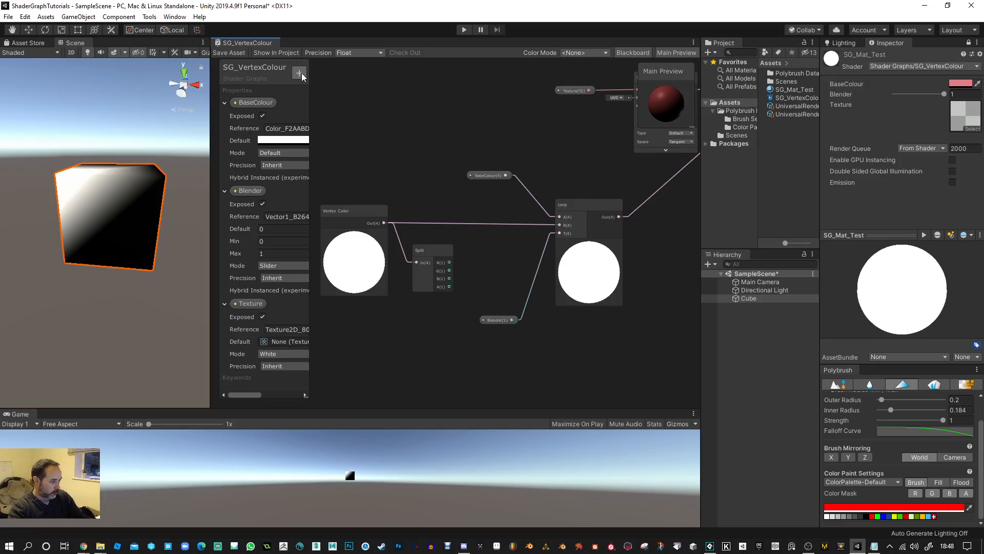
Rename the Texture property as TextureBase
{"action": "double_click", "coordinate": [254, 304]}
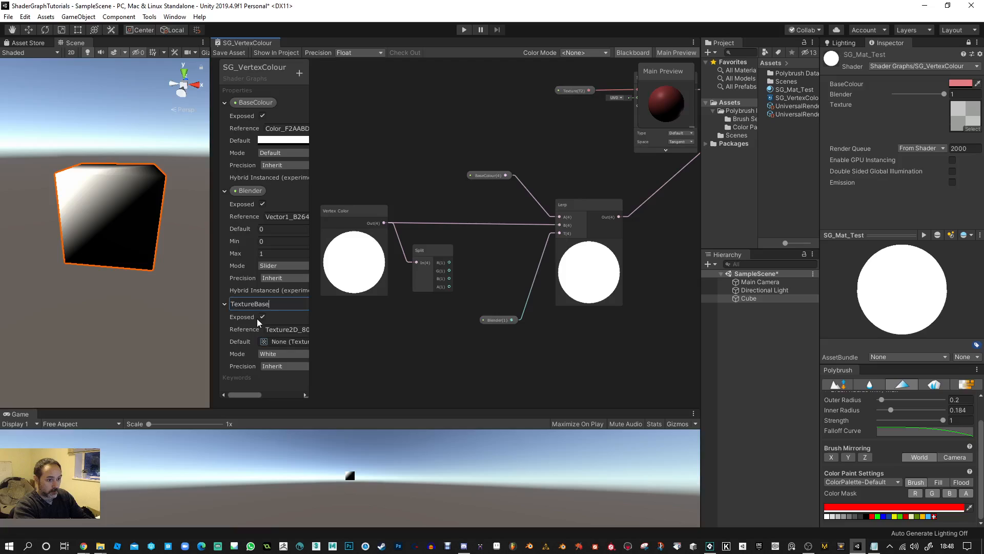
{"action": "type", "text": "Base"}
{"action": "key", "text": "Return"}
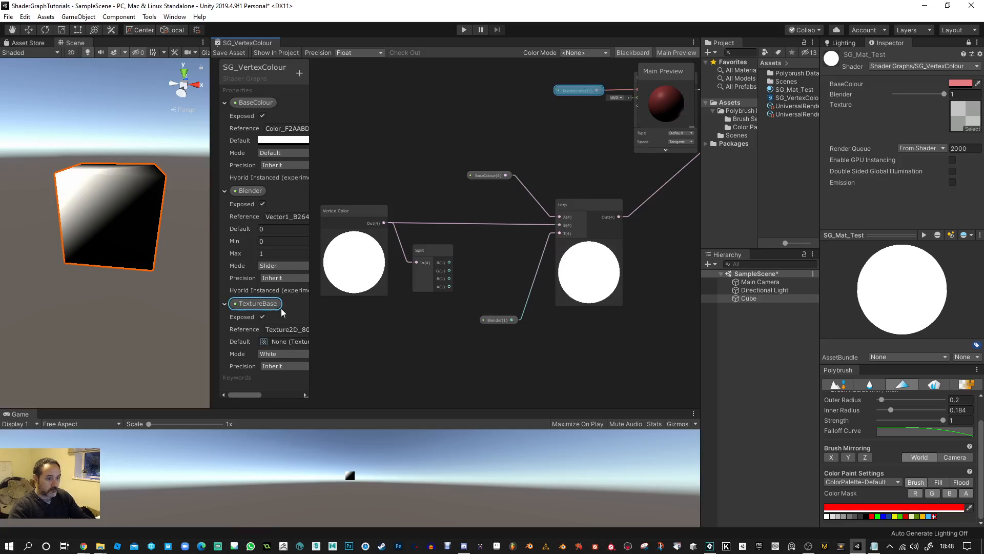
Add a Texture2D property named TextureRed to the shader graph
{"action": "left_click", "coordinate": [300, 72]}
{"action": "left_click", "coordinate": [343, 140]}
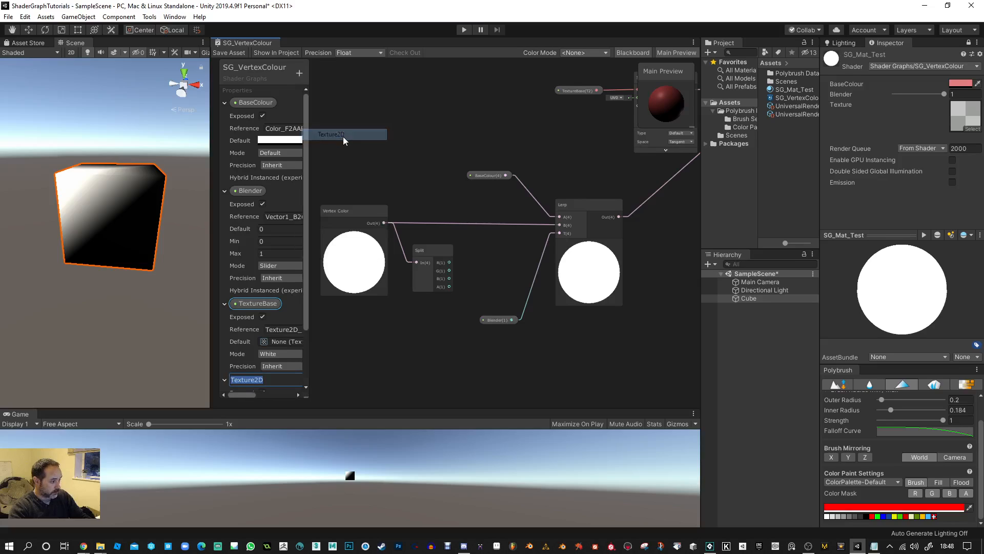
{"action": "type", "text": "Tec"}
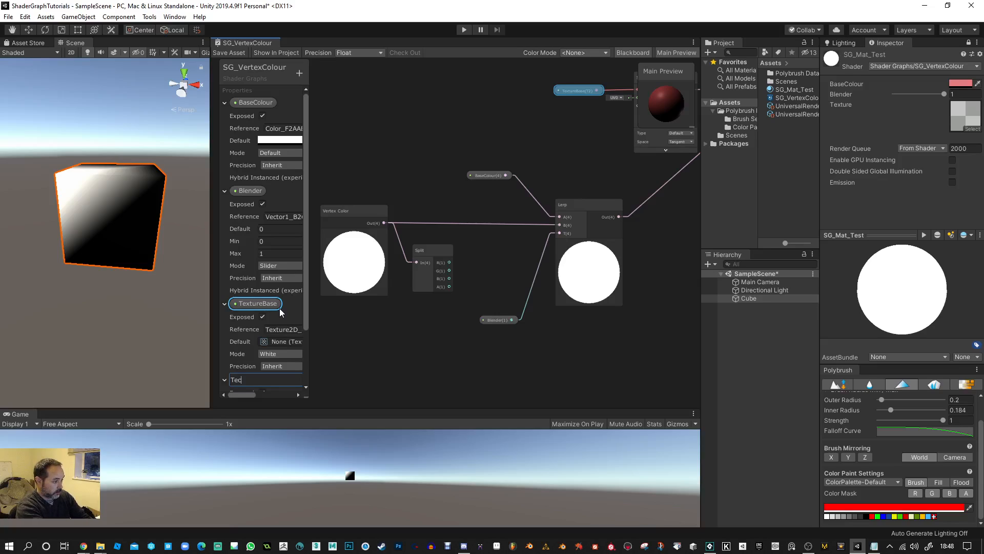
{"action": "key", "text": "BackSpace"}
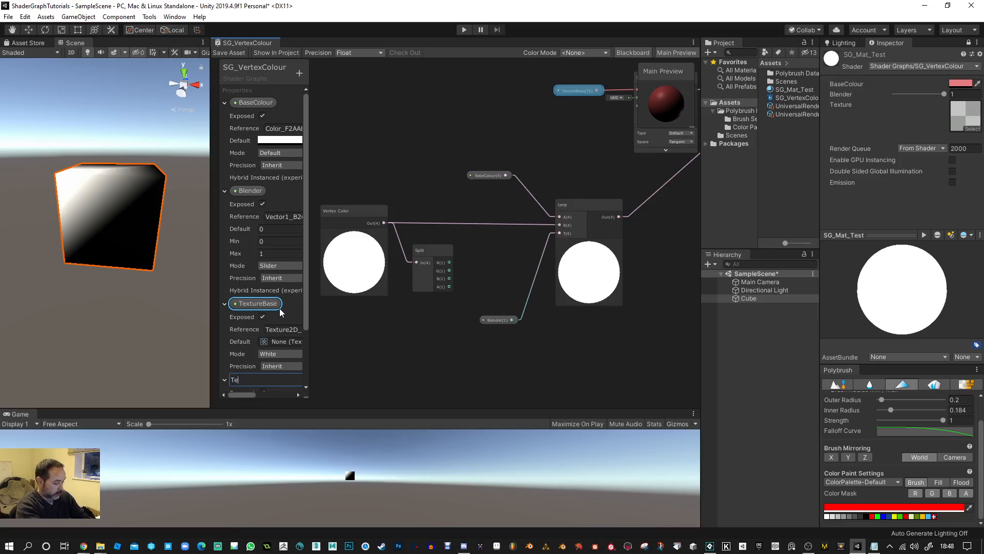
{"action": "type", "text": "xtureRed"}
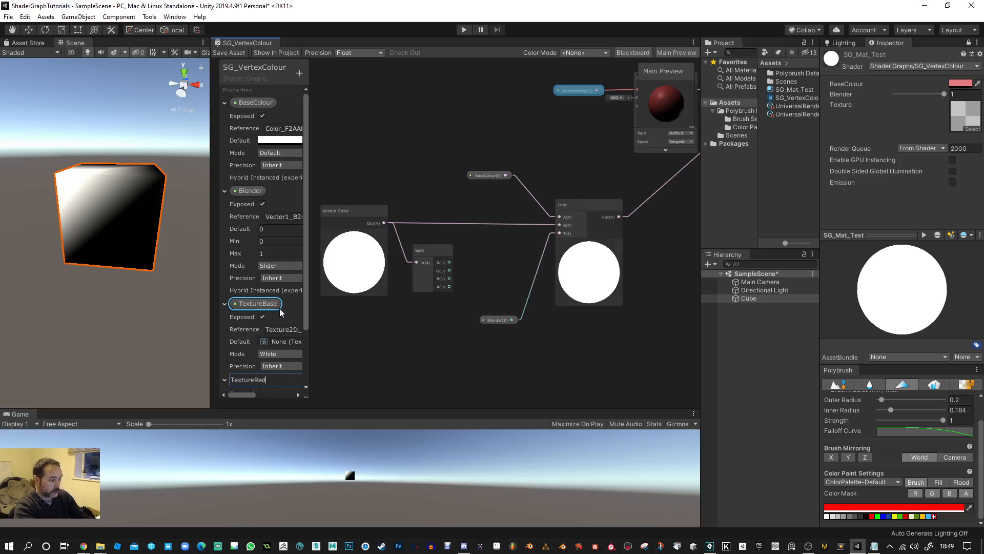
{"action": "key", "text": "Return"}
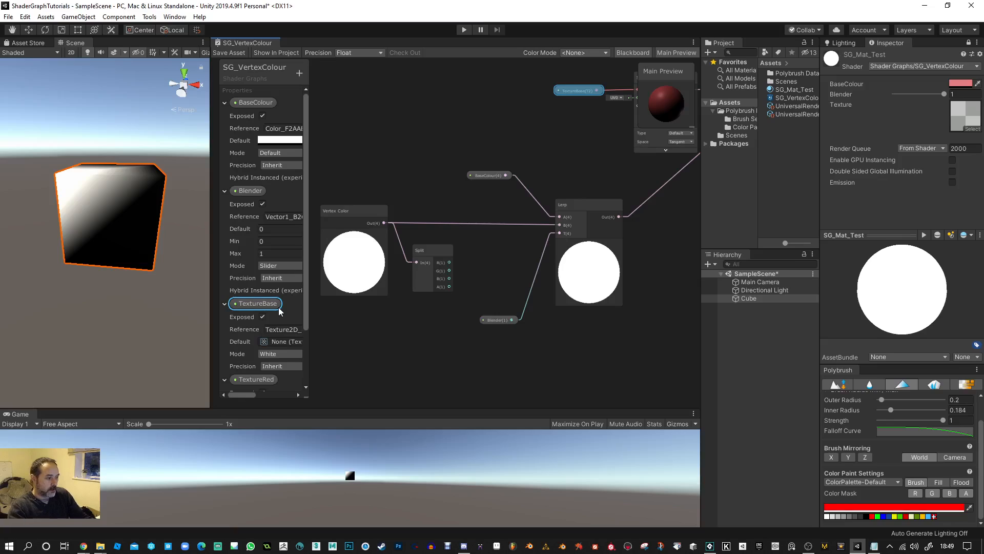
Shift the Split and BaseColour nodes away from the Lerp node and delete the Lerp node
{"action": "left_click", "coordinate": [433, 251]}
{"action": "mouse_move", "coordinate": [437, 251]}
{"action": "left_mouse_down"}
{"action": "mouse_move", "coordinate": [489, 245]}
{"action": "mouse_move", "coordinate": [448, 242]}
{"action": "left_mouse_up"}
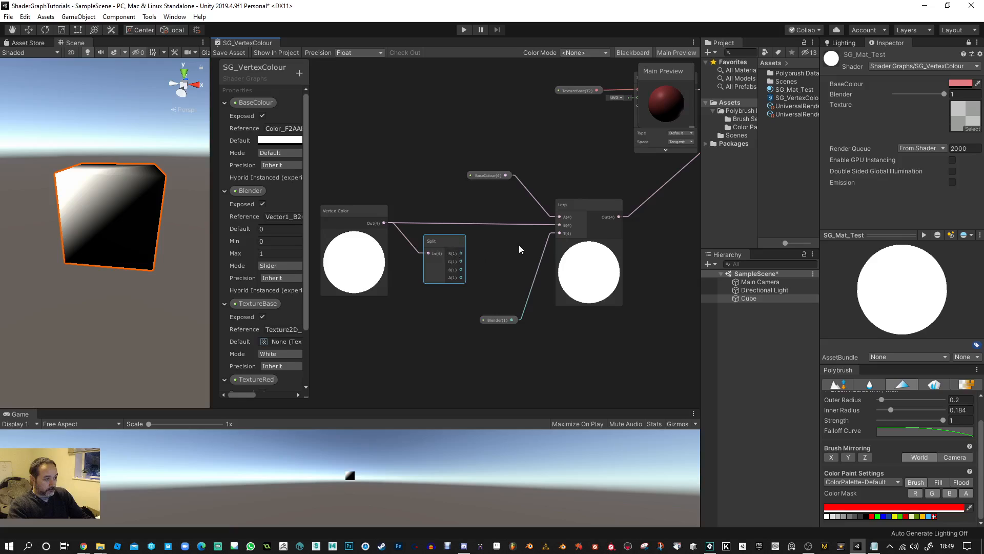
{"action": "left_click_drag", "start_coordinate": [481, 173], "coordinate": [392, 119]}
{"action": "left_click", "coordinate": [580, 203]}
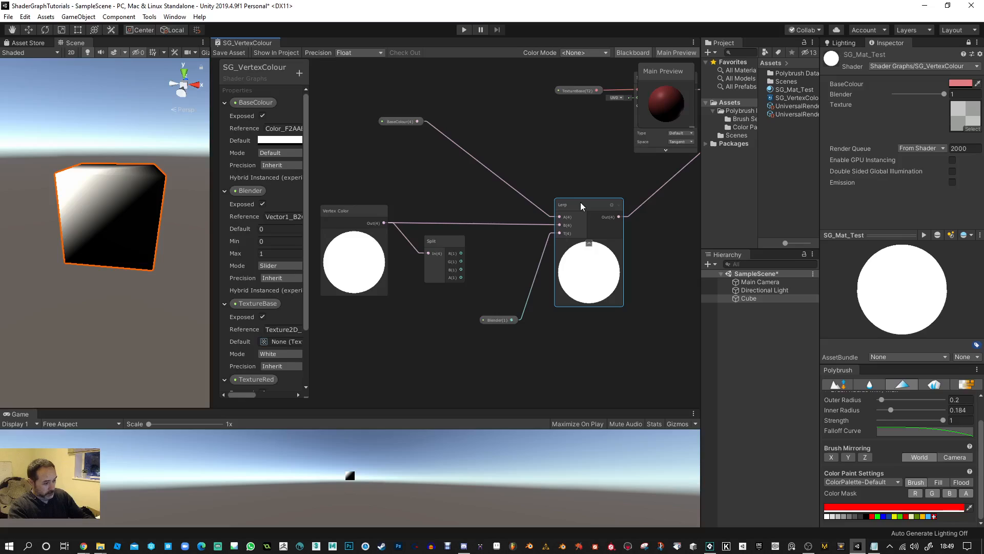
{"action": "key", "text": "Delete"}
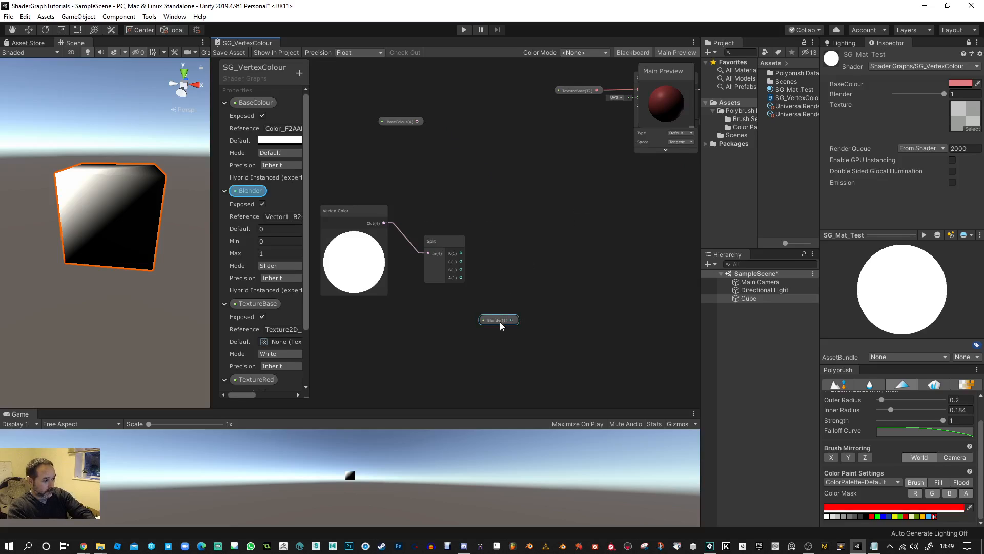
Park the unused BaseColour and Blender nodes together, clear of the rest of the graph
{"action": "scroll", "coordinate": [582, 211], "scroll_direction": "down", "scroll_amount": 1}
{"action": "middle_click_drag", "start_coordinate": [582, 211], "coordinate": [524, 235]}
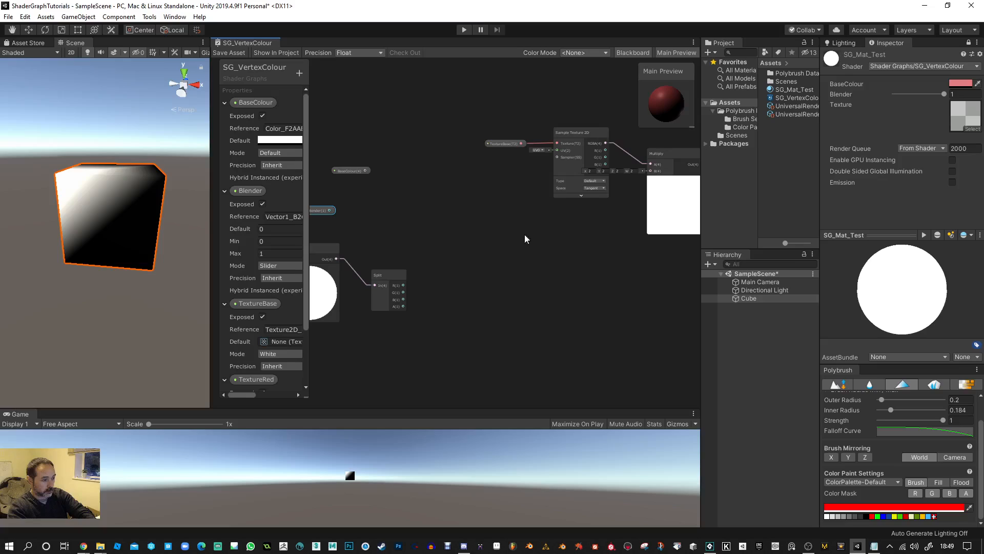
{"action": "left_click_drag", "start_coordinate": [570, 125], "coordinate": [532, 213]}
{"action": "middle_click_drag", "start_coordinate": [483, 187], "coordinate": [523, 159]}
{"action": "left_click_drag", "start_coordinate": [340, 121], "coordinate": [393, 180]}
{"action": "mouse_move", "coordinate": [392, 141]}
{"action": "left_mouse_down"}
{"action": "mouse_move", "coordinate": [374, 86]}
{"action": "mouse_move", "coordinate": [396, 153]}
{"action": "left_mouse_up"}
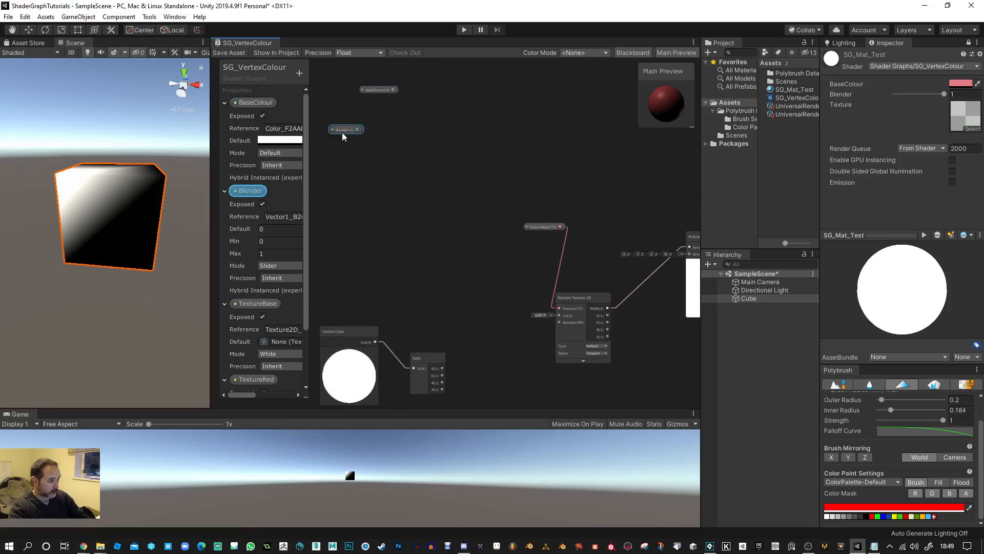
{"action": "left_click_drag", "start_coordinate": [342, 132], "coordinate": [378, 136]}
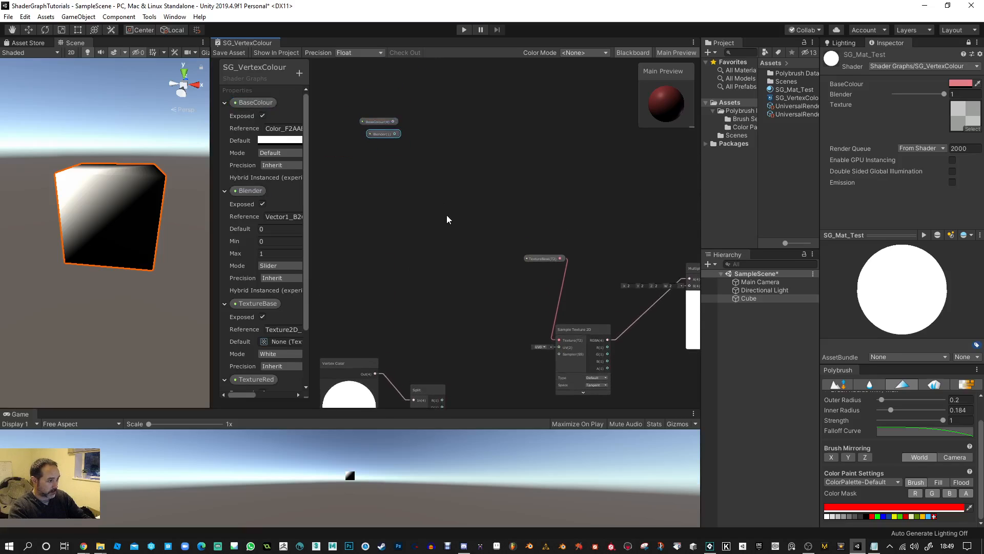
Place the TextureBase and Sample Texture 2D nodes side by side above the Vertex Color and Split nodes
{"action": "scroll", "coordinate": [448, 214], "scroll_direction": "down", "scroll_amount": 2}
{"action": "middle_click_drag", "start_coordinate": [458, 234], "coordinate": [504, 161]}
{"action": "scroll", "coordinate": [549, 175], "scroll_direction": "up", "scroll_amount": 1}
{"action": "left_click_drag", "start_coordinate": [561, 173], "coordinate": [432, 209]}
{"action": "left_click_drag", "start_coordinate": [602, 238], "coordinate": [537, 232]}
{"action": "scroll", "coordinate": [480, 255], "scroll_direction": "up", "scroll_amount": 2}
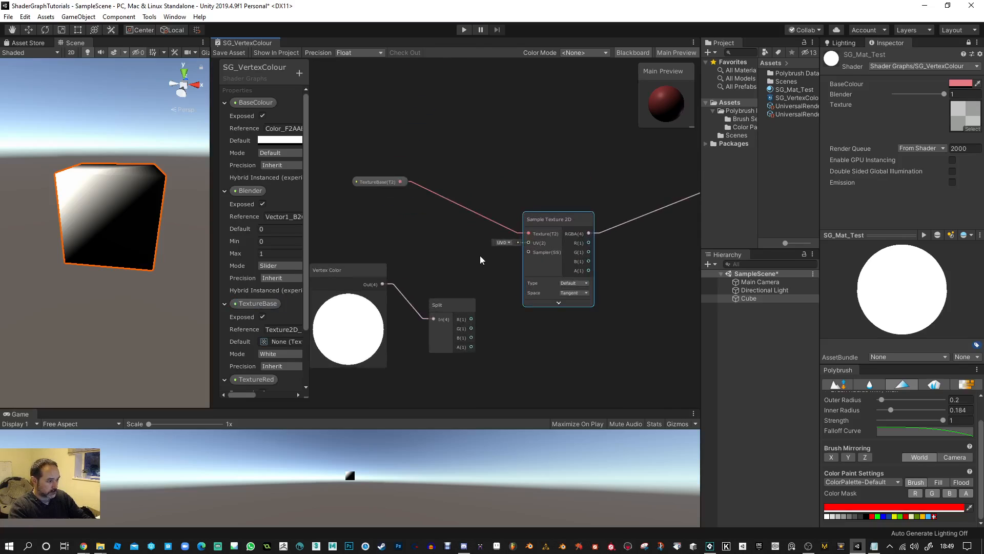
{"action": "middle_click_drag", "start_coordinate": [465, 259], "coordinate": [506, 237]}
{"action": "mouse_move", "coordinate": [416, 163]}
{"action": "left_mouse_down"}
{"action": "mouse_move", "coordinate": [423, 212]}
{"action": "mouse_move", "coordinate": [479, 204]}
{"action": "mouse_move", "coordinate": [422, 159]}
{"action": "left_mouse_up"}
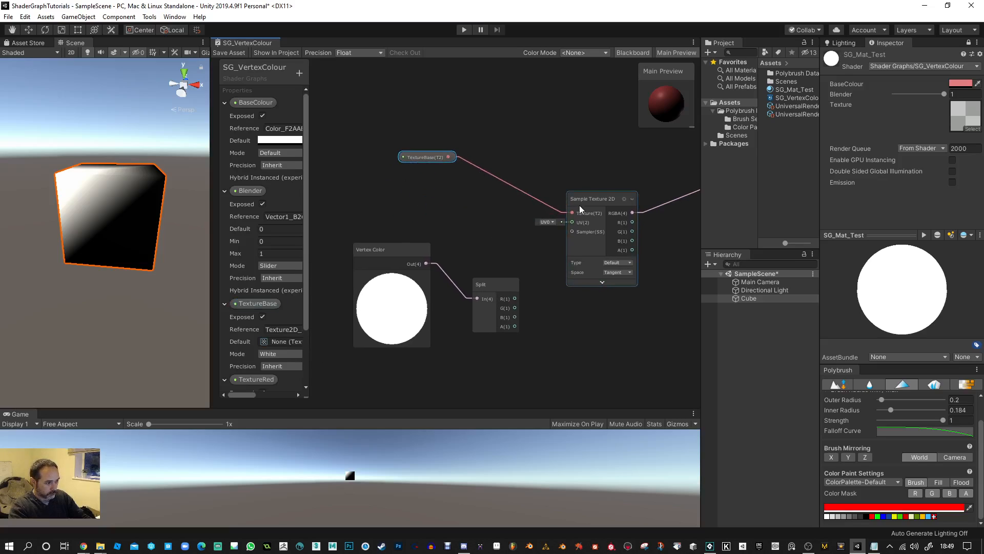
{"action": "left_click_drag", "start_coordinate": [581, 205], "coordinate": [484, 150]}
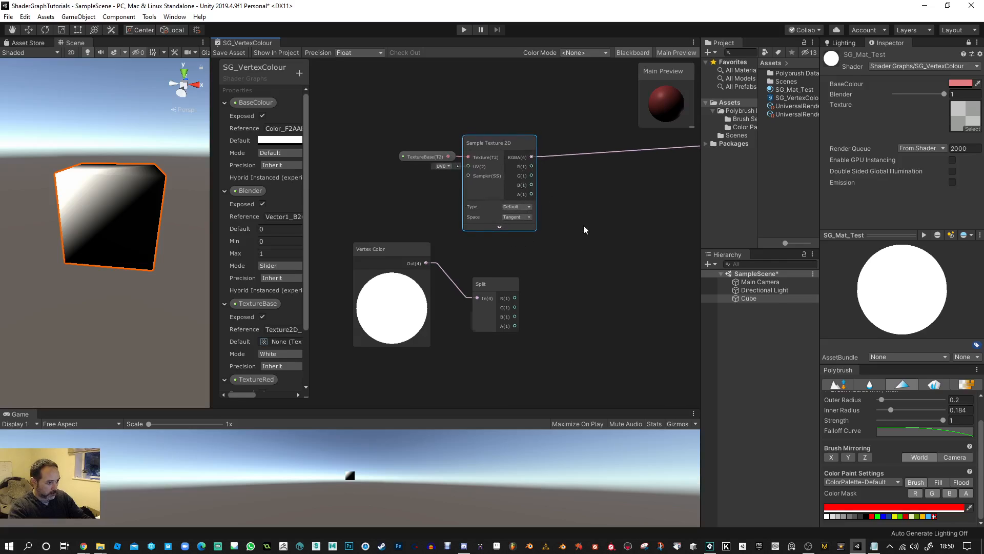
Align the Split node directly beside the Vertex Color node
{"action": "scroll", "coordinate": [548, 211], "scroll_direction": "down", "scroll_amount": 3}
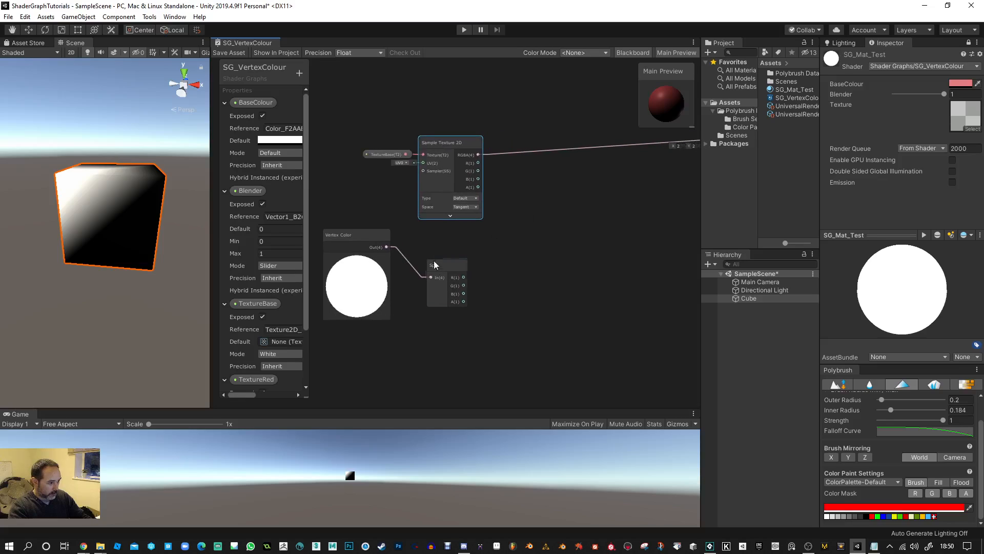
{"action": "left_click_drag", "start_coordinate": [434, 260], "coordinate": [414, 238]}
{"action": "left_click", "coordinate": [362, 235]}
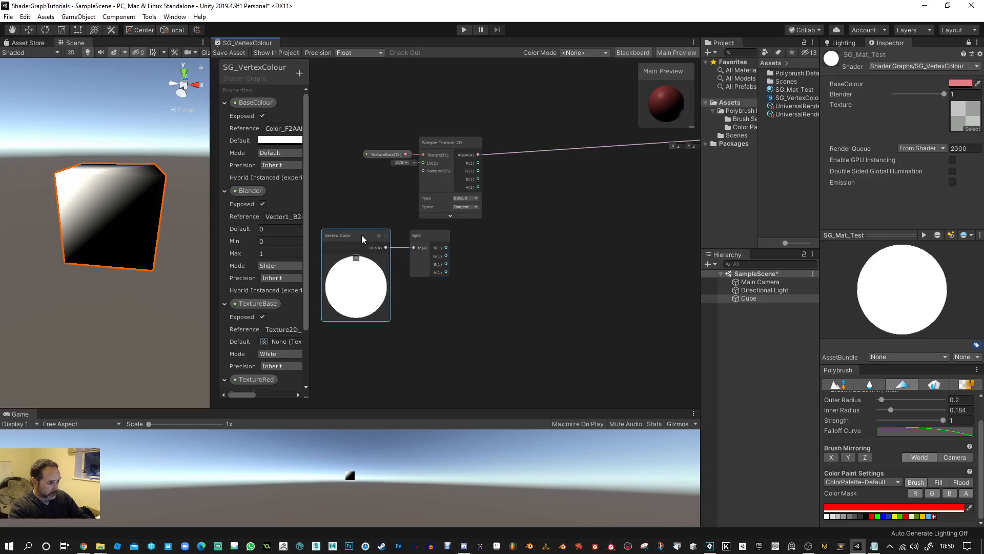
{"action": "left_click", "coordinate": [552, 185]}
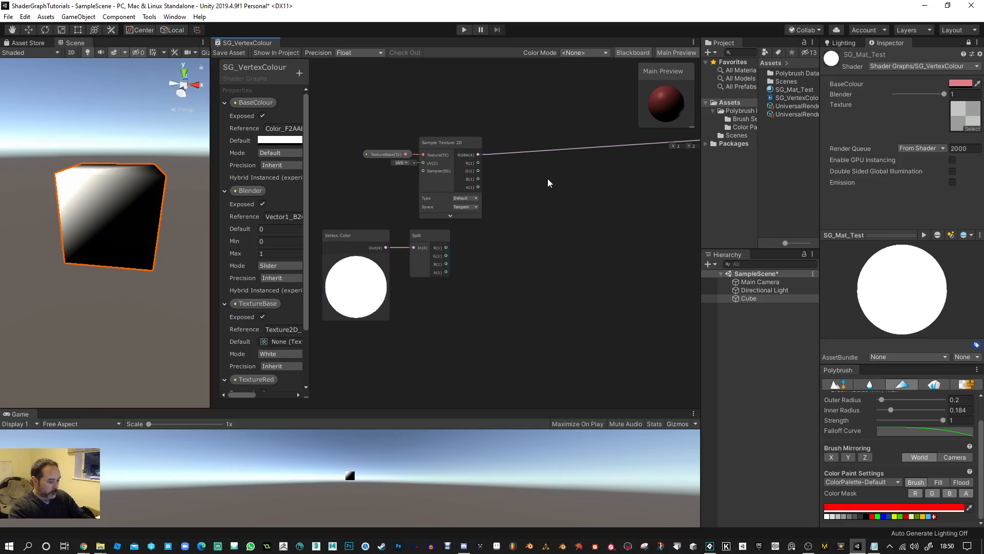
Duplicate the Sample Texture 2D node to the right of Split and add a TextureRed property node below it
{"action": "left_click", "coordinate": [449, 146]}
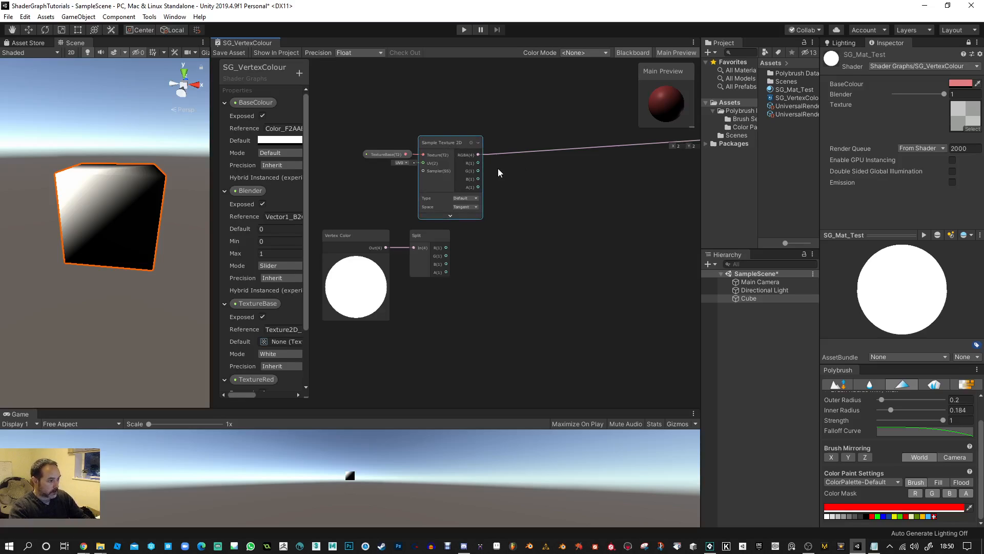
{"action": "key", "text": "ctrl+d"}
{"action": "left_click_drag", "start_coordinate": [487, 162], "coordinate": [575, 252]}
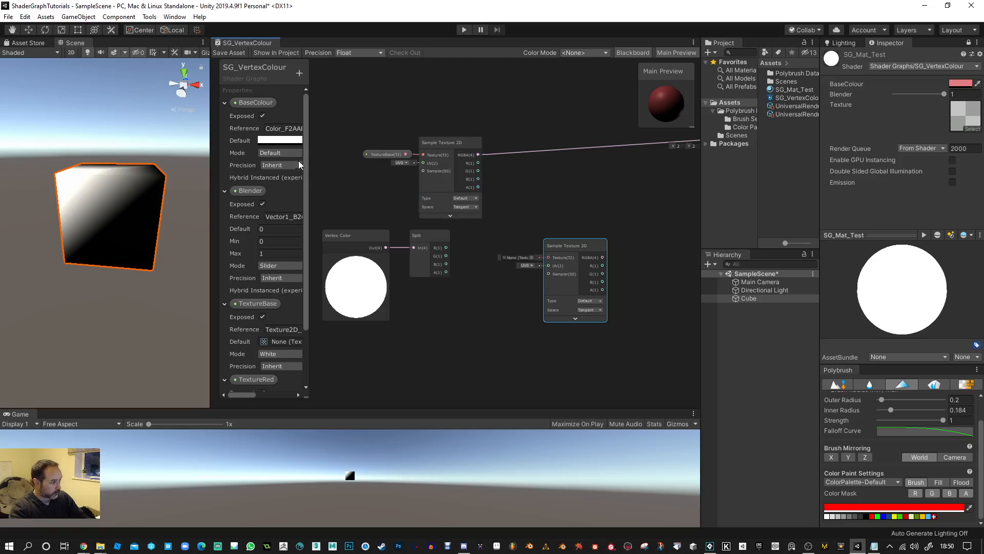
{"action": "left_click_drag", "start_coordinate": [260, 377], "coordinate": [466, 328]}
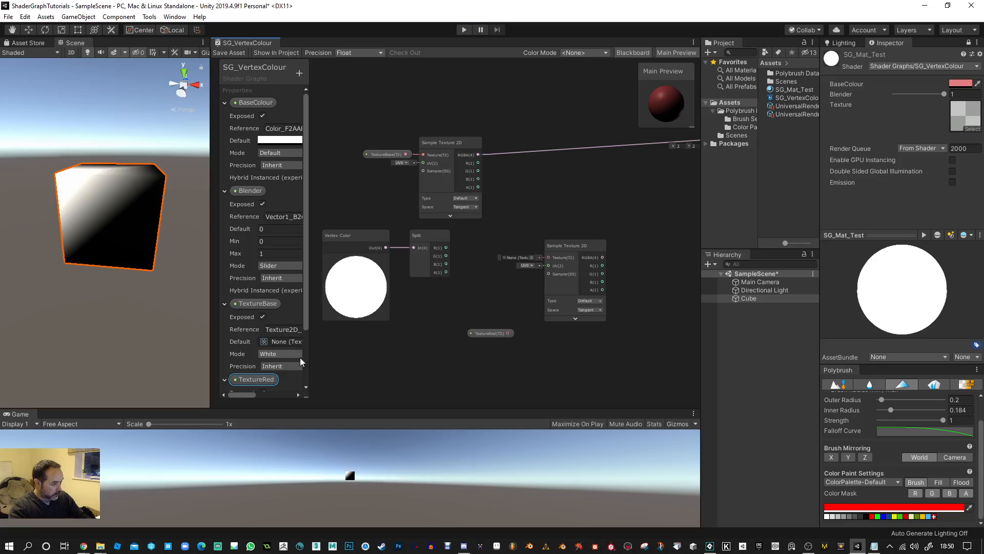
Replace the TextureBase node with a fresh one connected to the upper Sample Texture 2D's Texture input
{"action": "left_click", "coordinate": [389, 156]}
{"action": "key", "text": "Delete"}
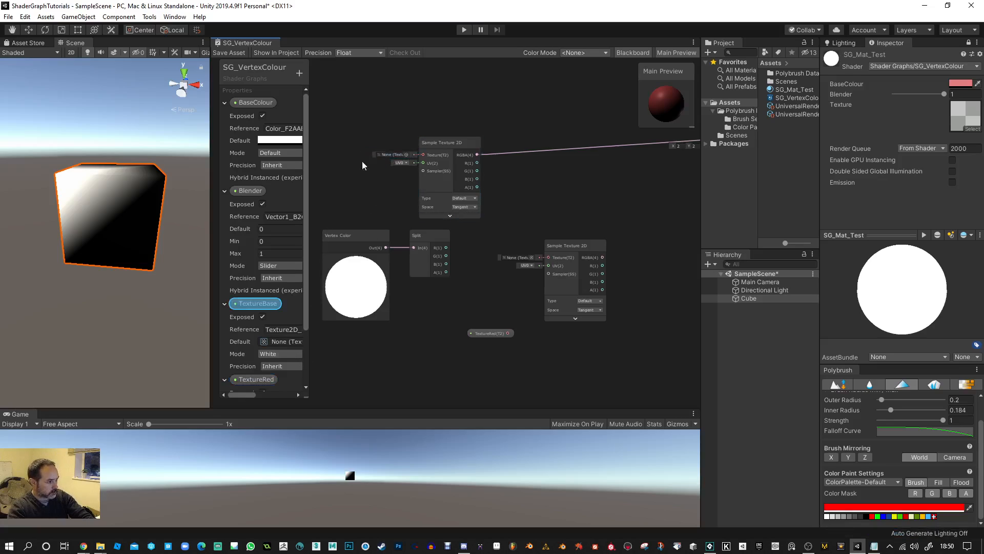
{"action": "scroll", "coordinate": [251, 282], "scroll_direction": "down", "scroll_amount": 3}
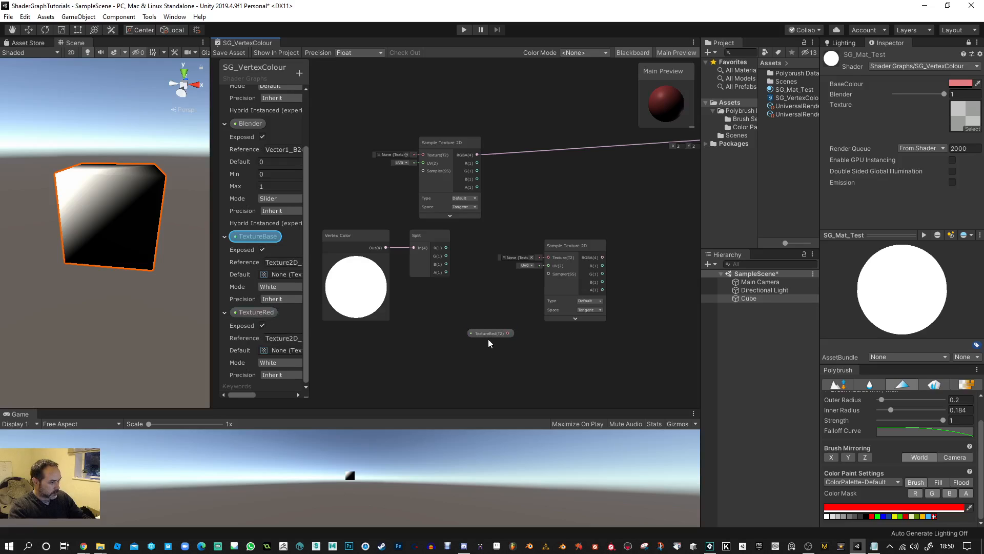
{"action": "left_click_drag", "start_coordinate": [280, 237], "coordinate": [423, 155]}
{"action": "left_click_drag", "start_coordinate": [379, 182], "coordinate": [378, 151]}
Connect TextureRed to the duplicated Sample Texture 2D's Texture input and arrange both nodes below Vertex Color and Split
{"action": "left_click_drag", "start_coordinate": [507, 333], "coordinate": [548, 257]}
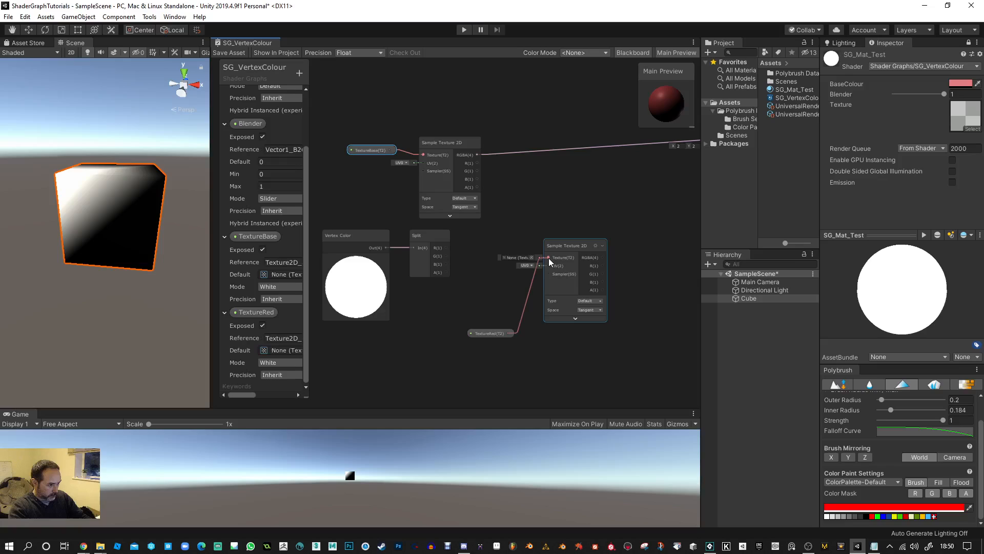
{"action": "left_click_drag", "start_coordinate": [489, 331], "coordinate": [362, 304]}
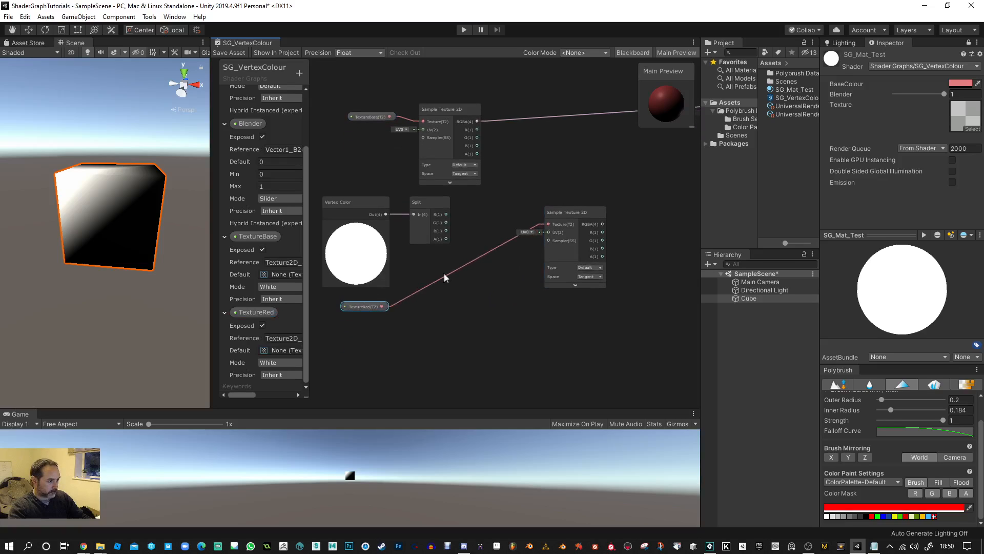
{"action": "left_click_drag", "start_coordinate": [564, 211], "coordinate": [437, 294]}
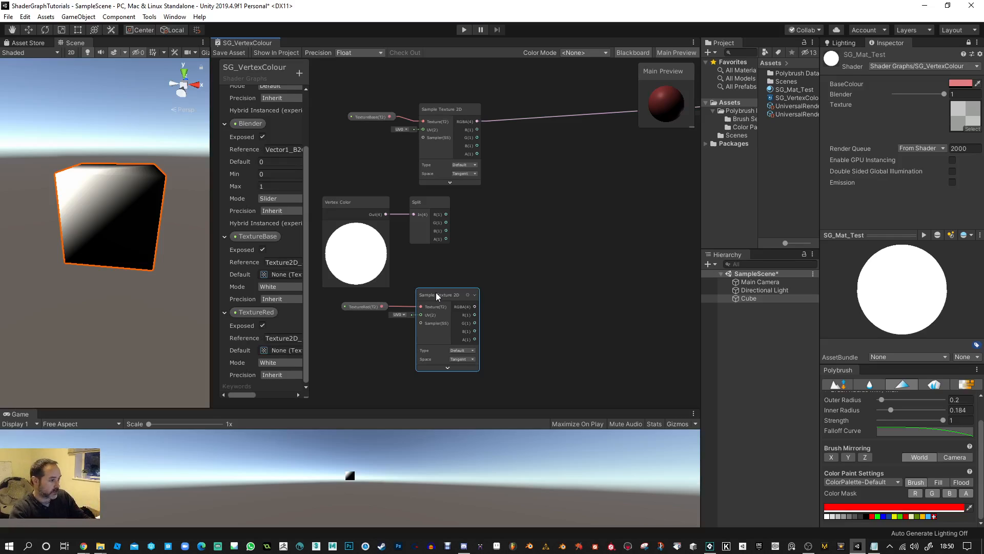
{"action": "middle_click_drag", "start_coordinate": [472, 264], "coordinate": [497, 269]}
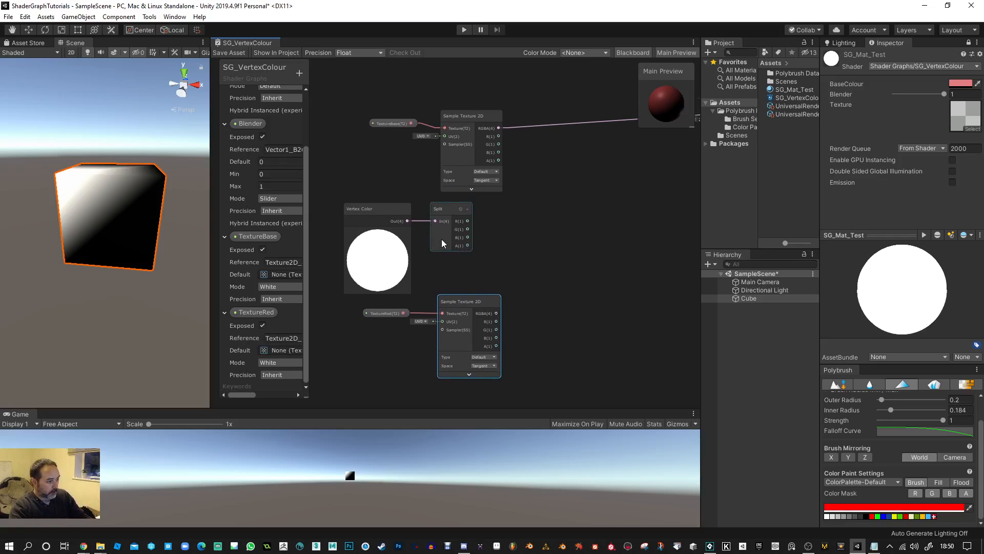
{"action": "scroll", "coordinate": [441, 239], "scroll_direction": "up", "scroll_amount": 2}
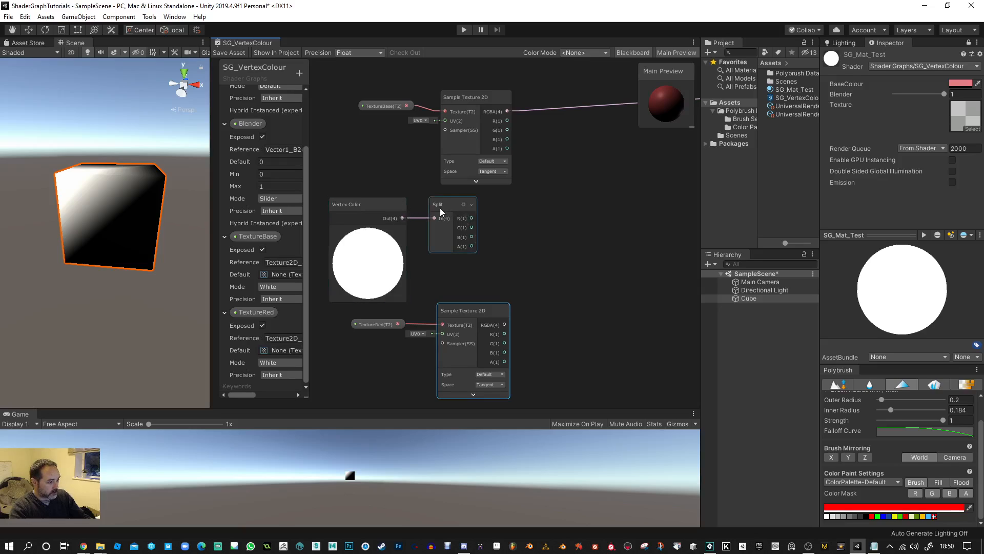
{"action": "left_click_drag", "start_coordinate": [460, 311], "coordinate": [464, 311]}
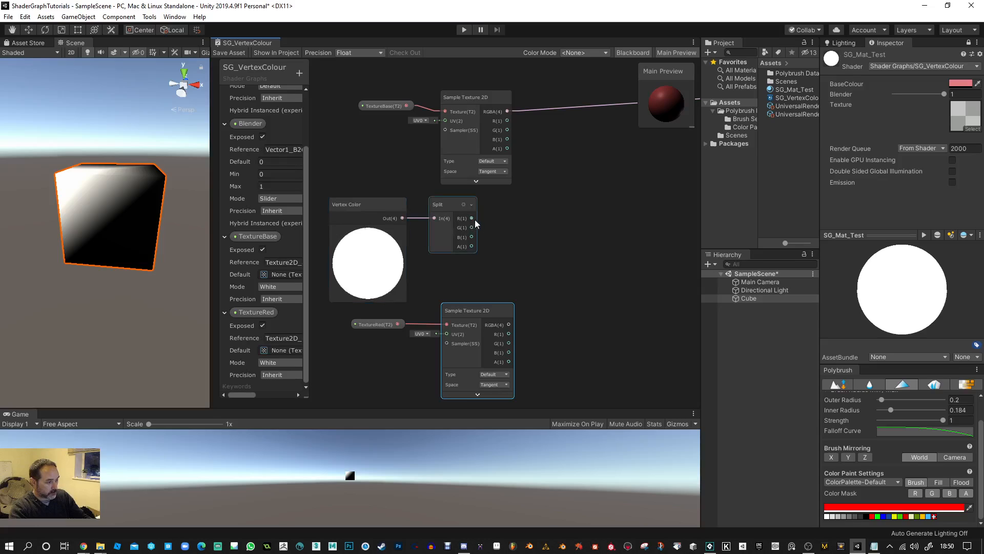
Add a Lerp node to the right of the Sample Texture 2D and Split nodes
{"action": "middle_click_drag", "start_coordinate": [599, 230], "coordinate": [514, 297]}
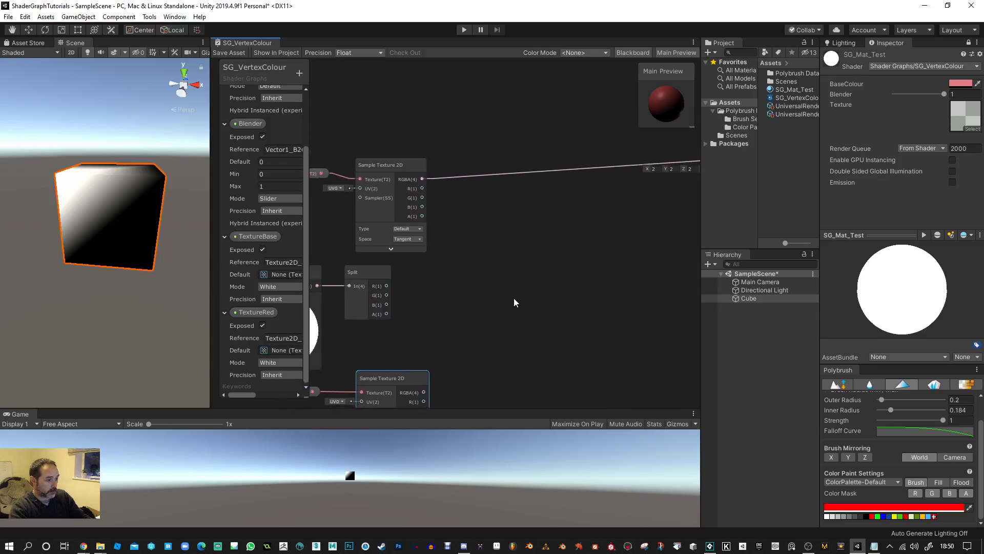
{"action": "right_click", "coordinate": [519, 241]}
{"action": "left_click", "coordinate": [537, 248]}
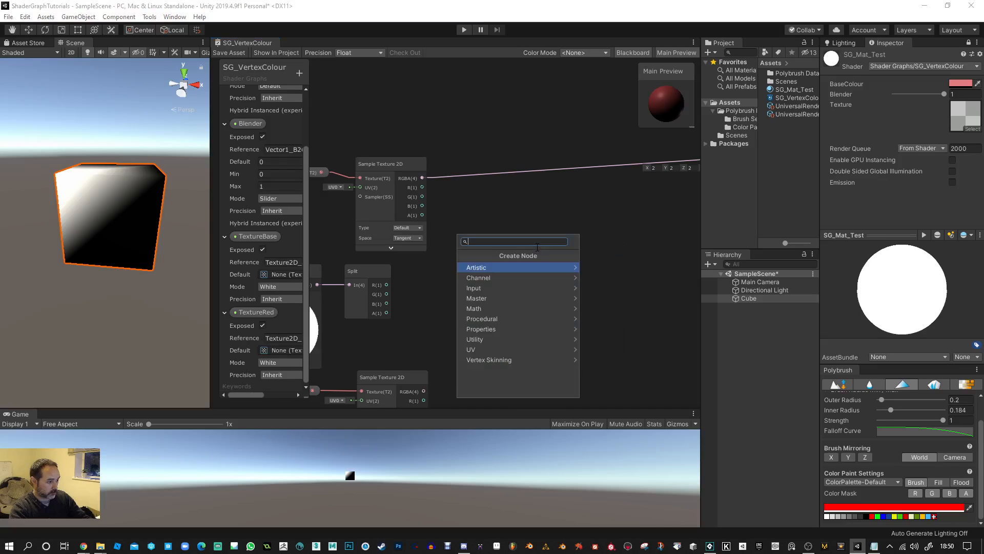
{"action": "type", "text": "lerp"}
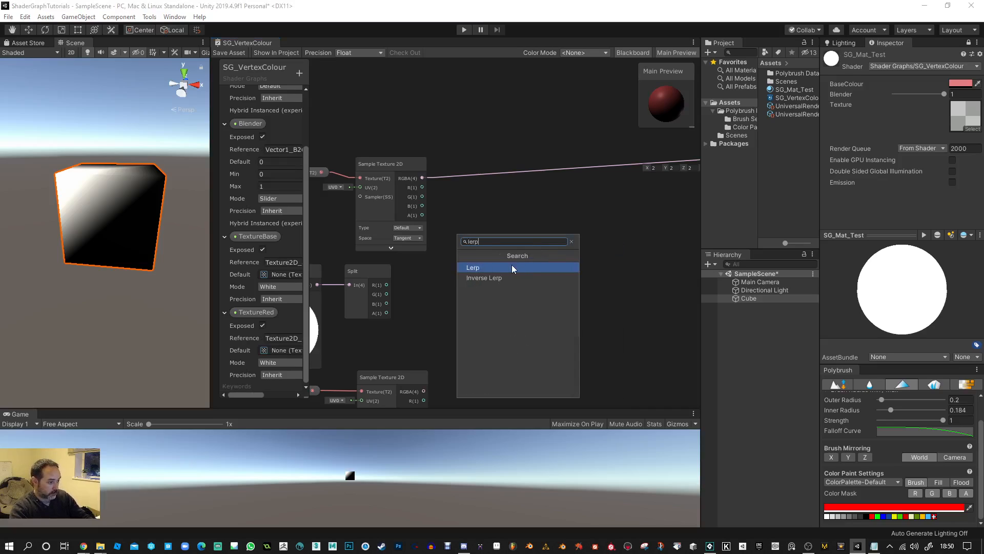
{"action": "left_click", "coordinate": [512, 267]}
{"action": "left_click_drag", "start_coordinate": [549, 262], "coordinate": [566, 235]}
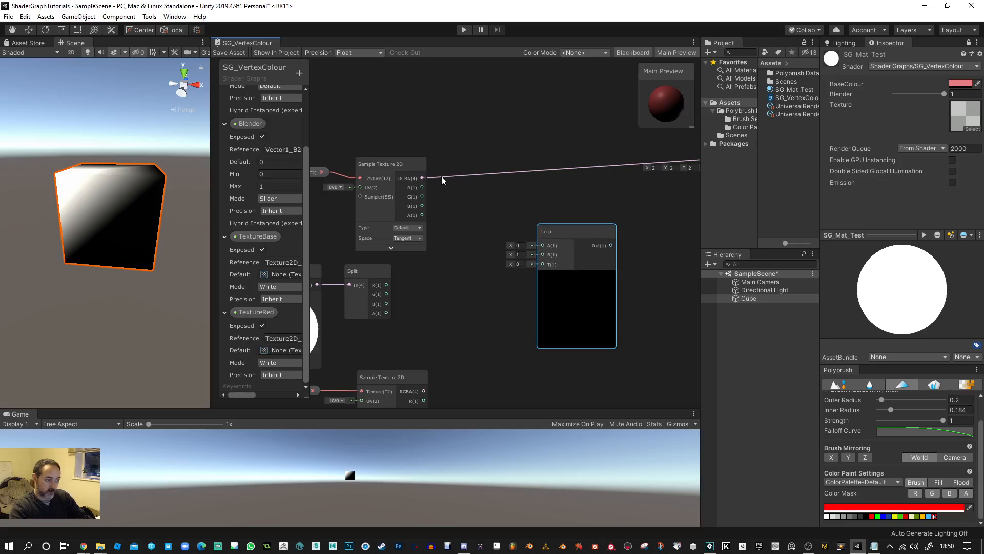
Feed the Lerp with the base texture's RGBA as A, the red texture's RGBA as B and Split's R as T
{"action": "middle_click_drag", "start_coordinate": [464, 216], "coordinate": [473, 206]}
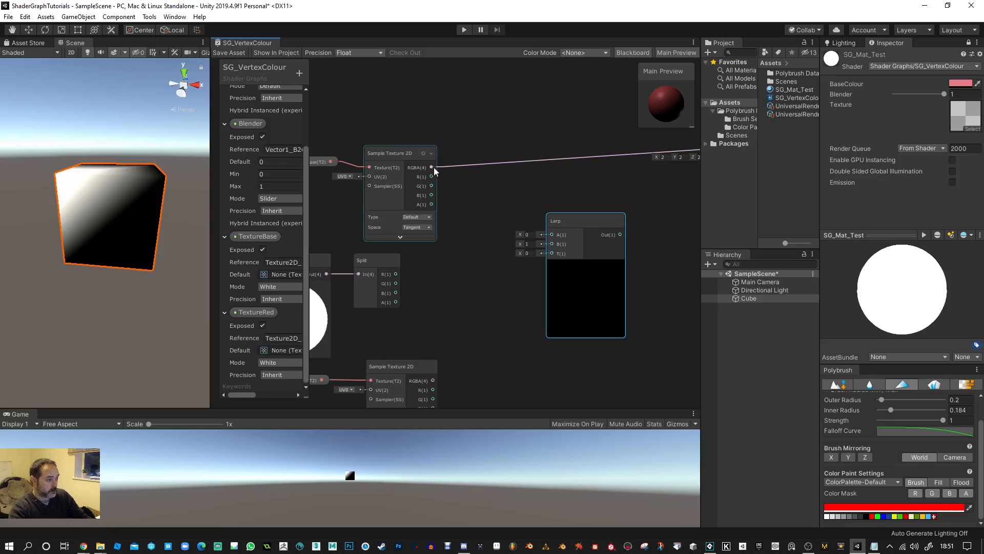
{"action": "left_click_drag", "start_coordinate": [434, 167], "coordinate": [551, 235]}
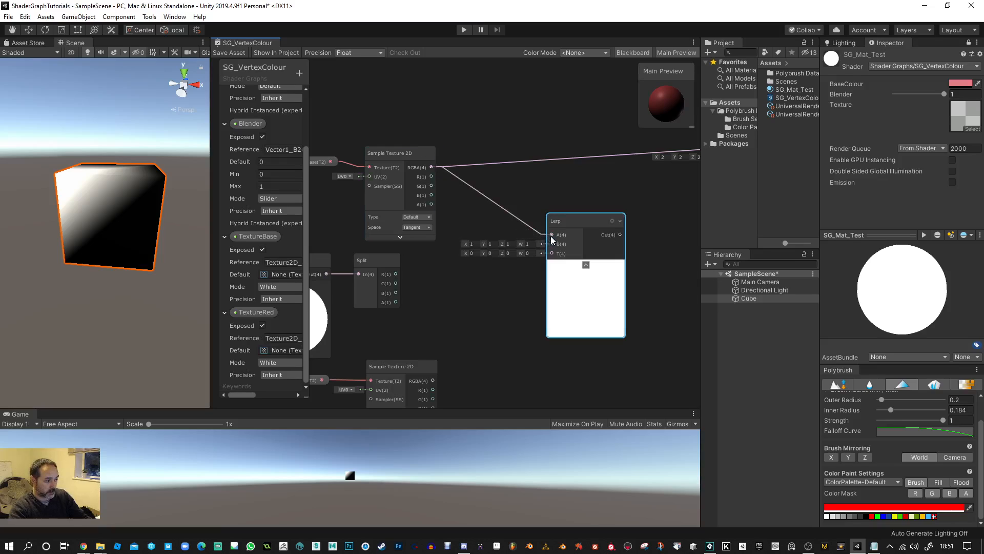
{"action": "middle_click_drag", "start_coordinate": [515, 282], "coordinate": [569, 243]}
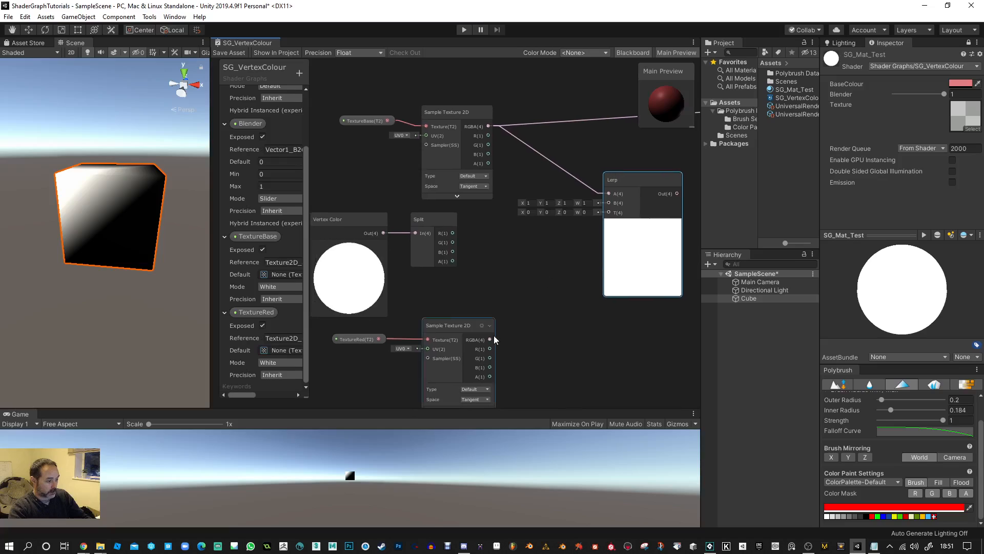
{"action": "left_click_drag", "start_coordinate": [491, 340], "coordinate": [610, 203]}
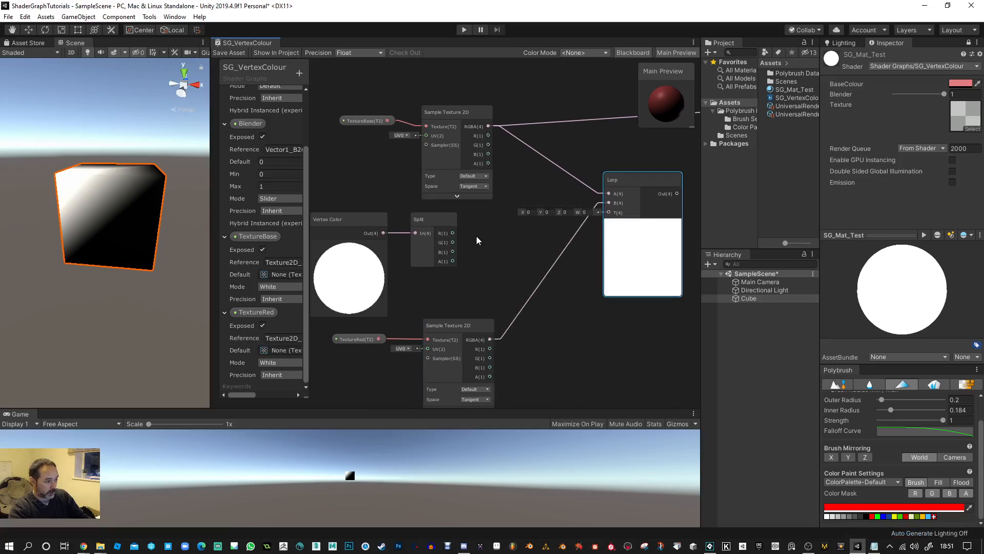
{"action": "left_click_drag", "start_coordinate": [452, 233], "coordinate": [610, 215]}
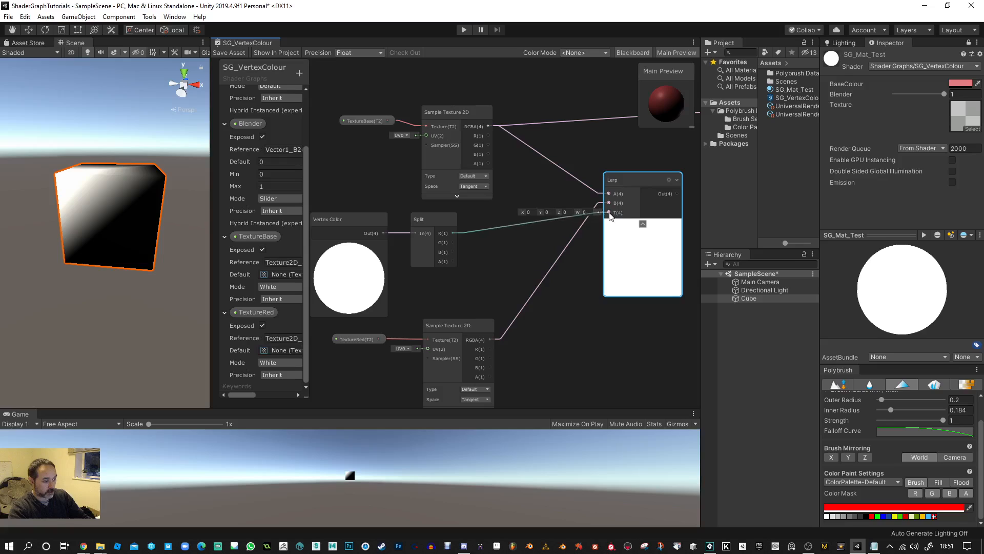
Delete the Multiply node between the base texture sample and the PBR Master
{"action": "scroll", "coordinate": [475, 290], "scroll_direction": "down", "scroll_amount": 1}
{"action": "middle_click_drag", "start_coordinate": [562, 337], "coordinate": [414, 326]}
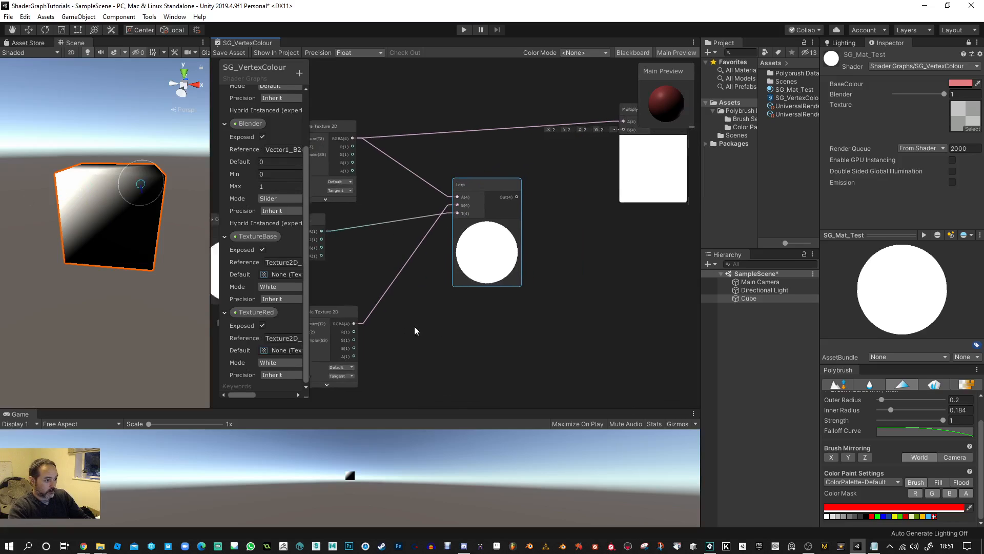
{"action": "middle_click_drag", "start_coordinate": [603, 250], "coordinate": [497, 311]}
{"action": "left_click", "coordinate": [548, 169]}
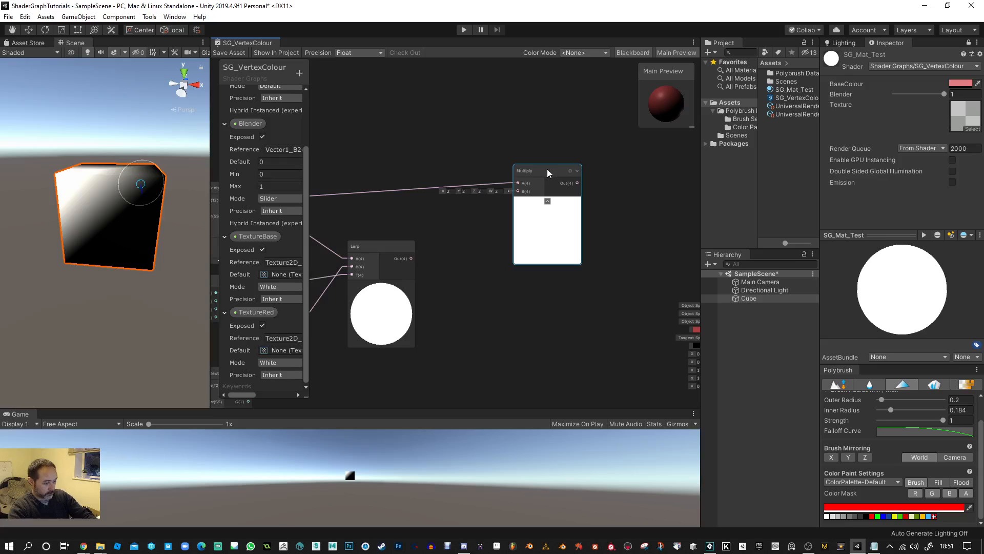
{"action": "key", "text": "Delete"}
Space the Lerp node further from the texture samples and bring the PBR Master node close beside it
{"action": "scroll", "coordinate": [513, 208], "scroll_direction": "down", "scroll_amount": 4}
{"action": "middle_click_drag", "start_coordinate": [493, 254], "coordinate": [519, 232]}
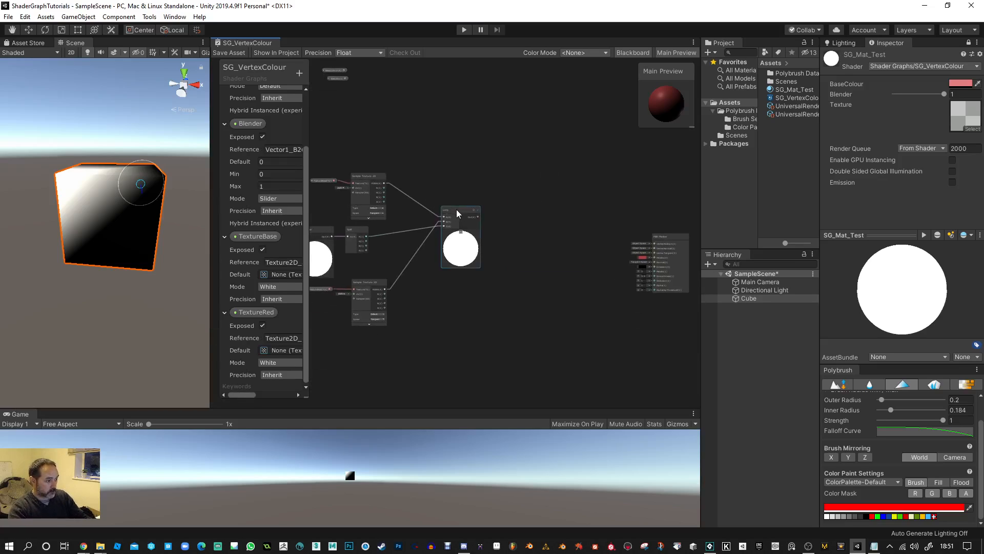
{"action": "left_click_drag", "start_coordinate": [456, 209], "coordinate": [510, 226]}
{"action": "scroll", "coordinate": [590, 283], "scroll_direction": "up", "scroll_amount": 4}
{"action": "middle_click_drag", "start_coordinate": [576, 281], "coordinate": [427, 277]}
{"action": "left_click_drag", "start_coordinate": [578, 194], "coordinate": [492, 179]}
{"action": "middle_click_drag", "start_coordinate": [403, 244], "coordinate": [462, 275]}
{"action": "left_click_drag", "start_coordinate": [554, 210], "coordinate": [521, 165]}
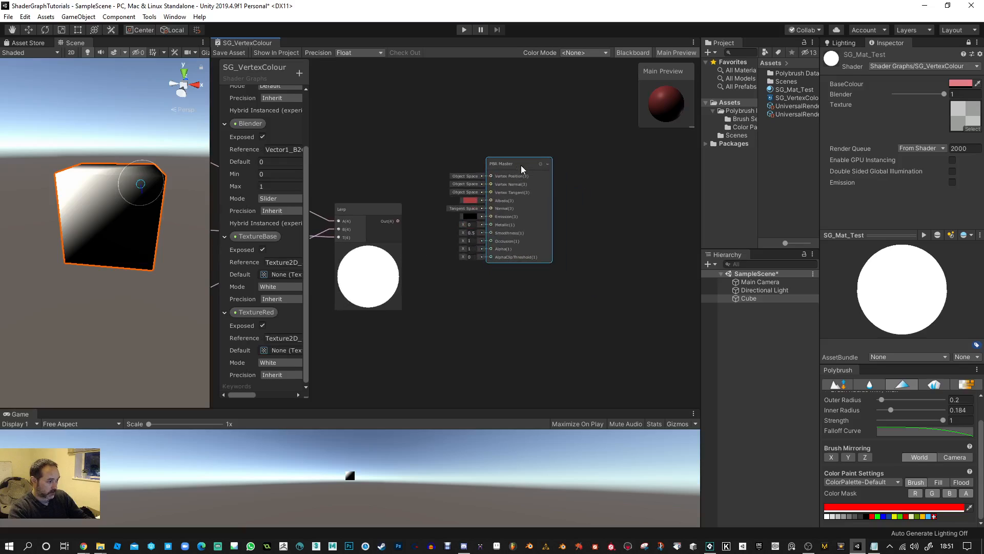
Connect the Lerp output to the PBR Master's Emission input, align the two nodes and save the shader asset
{"action": "left_click_drag", "start_coordinate": [399, 221], "coordinate": [490, 216]}
{"action": "left_click_drag", "start_coordinate": [512, 170], "coordinate": [514, 180]}
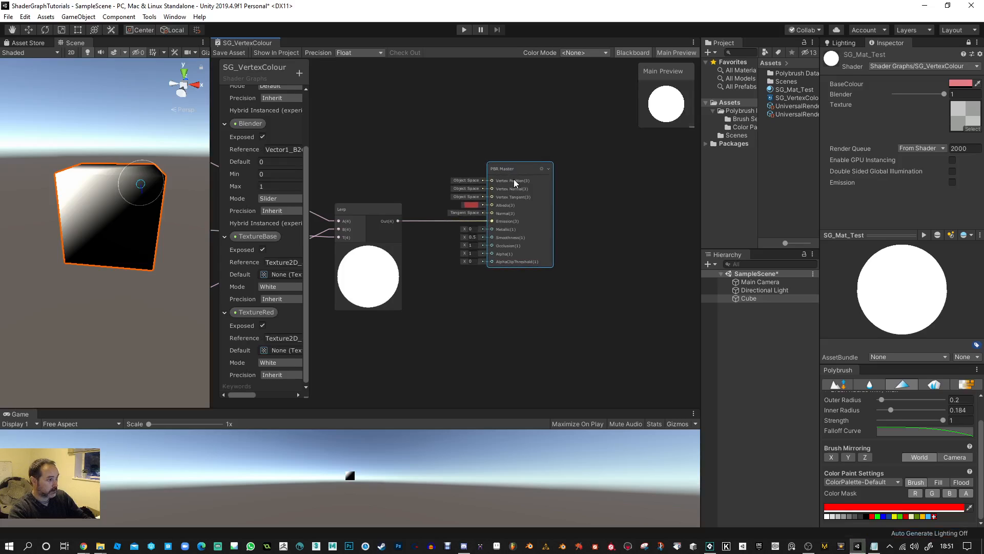
{"action": "left_click", "coordinate": [236, 53]}
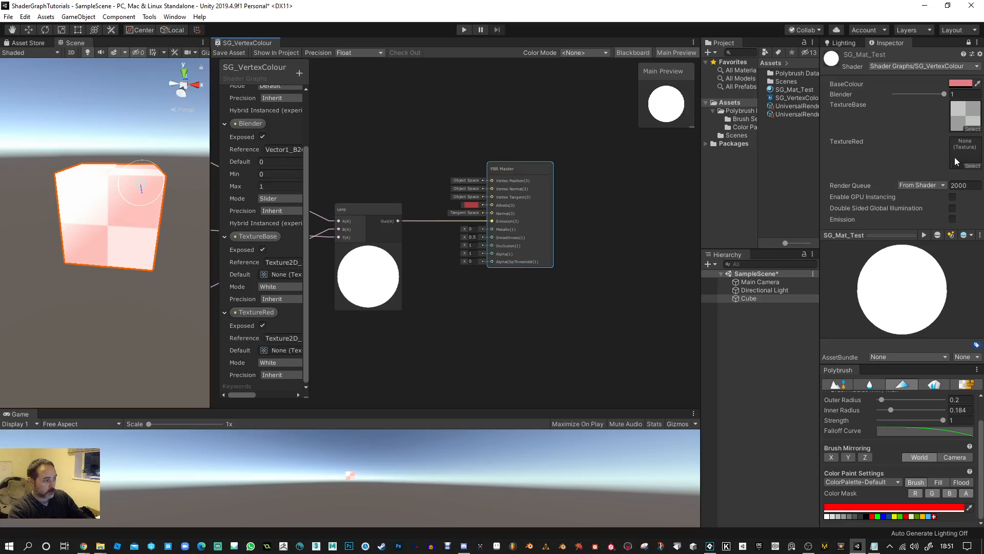
Assign the Default-Particle texture to the SG_Mat_Test material's TextureRed slot and inspect the cube
{"action": "left_click_drag", "start_coordinate": [85, 141], "coordinate": [132, 198], "text": "alt"}
{"action": "right_click_drag", "start_coordinate": [132, 198], "coordinate": [143, 314], "text": "alt"}
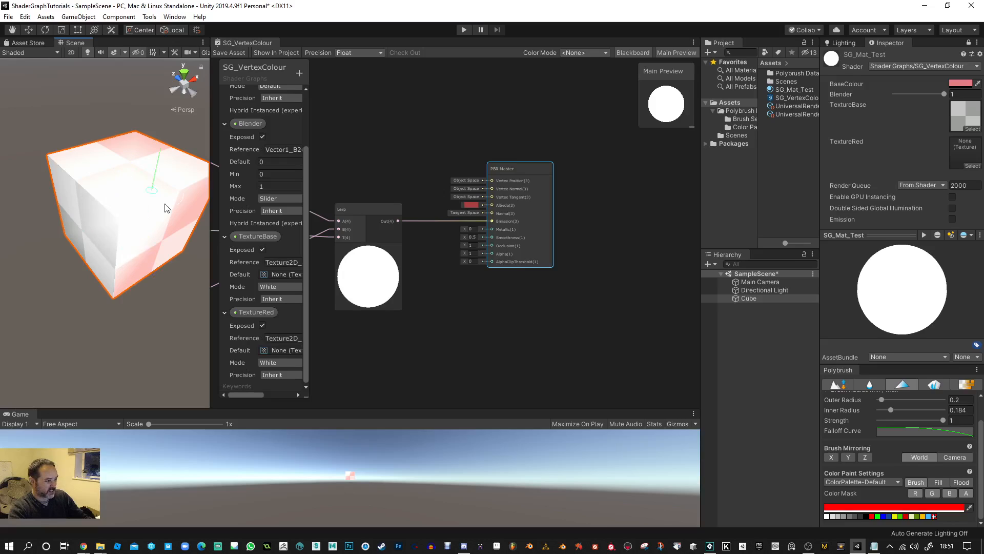
{"action": "left_click", "coordinate": [972, 166]}
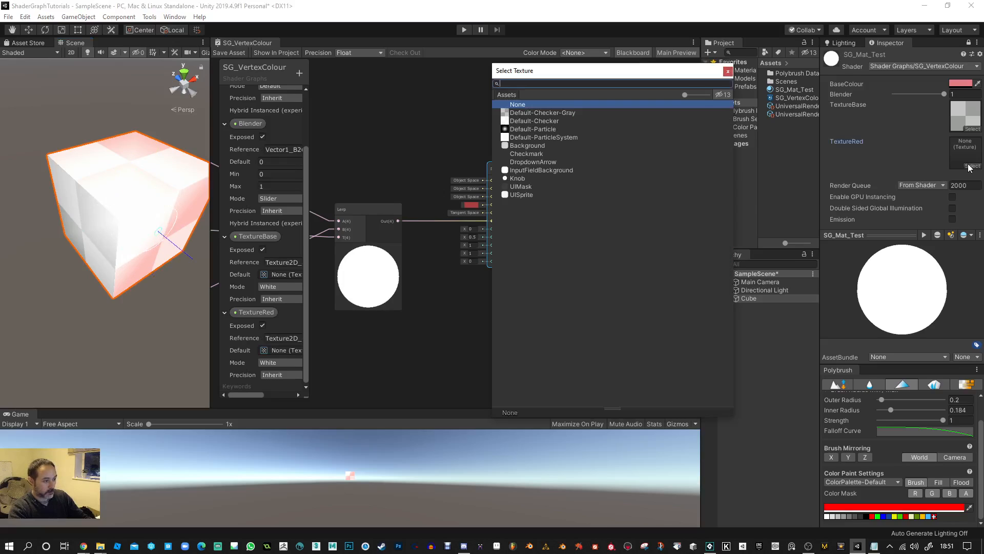
{"action": "left_click", "coordinate": [535, 129]}
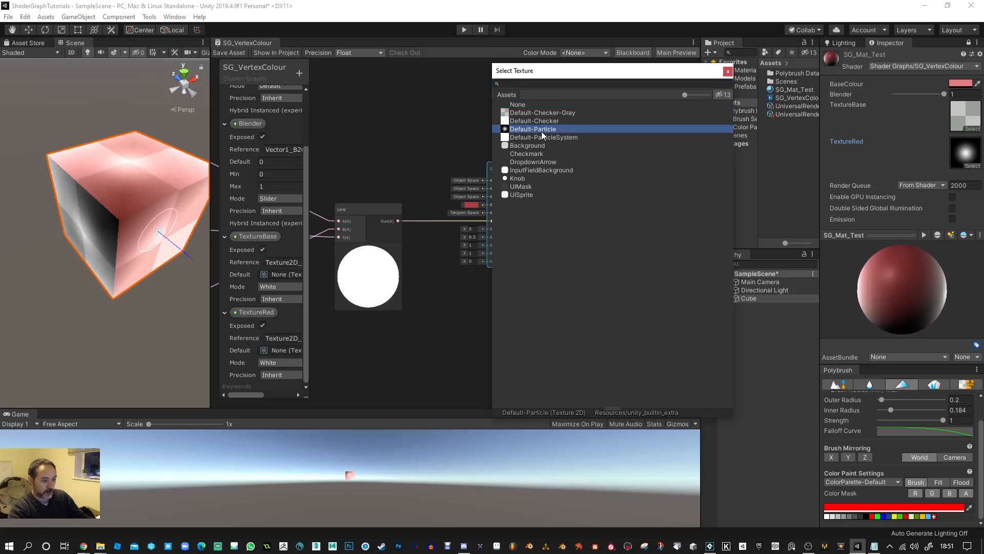
{"action": "double_click", "coordinate": [542, 132]}
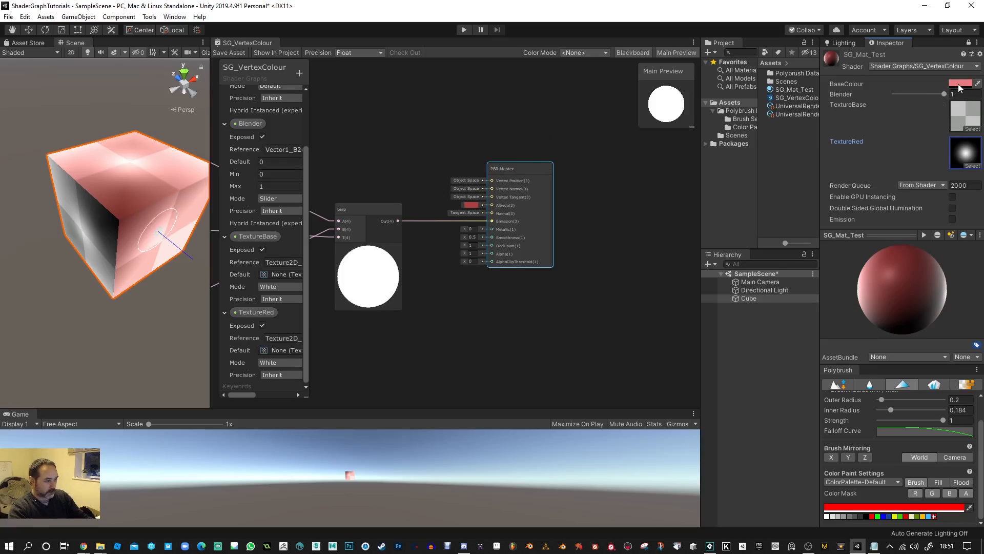
{"action": "left_click_drag", "start_coordinate": [171, 292], "coordinate": [143, 246], "text": "alt"}
Set the PBR Master's Albedo colour to white, save the shader asset and check the cube
{"action": "scroll", "coordinate": [459, 220], "scroll_direction": "up", "scroll_amount": 3}
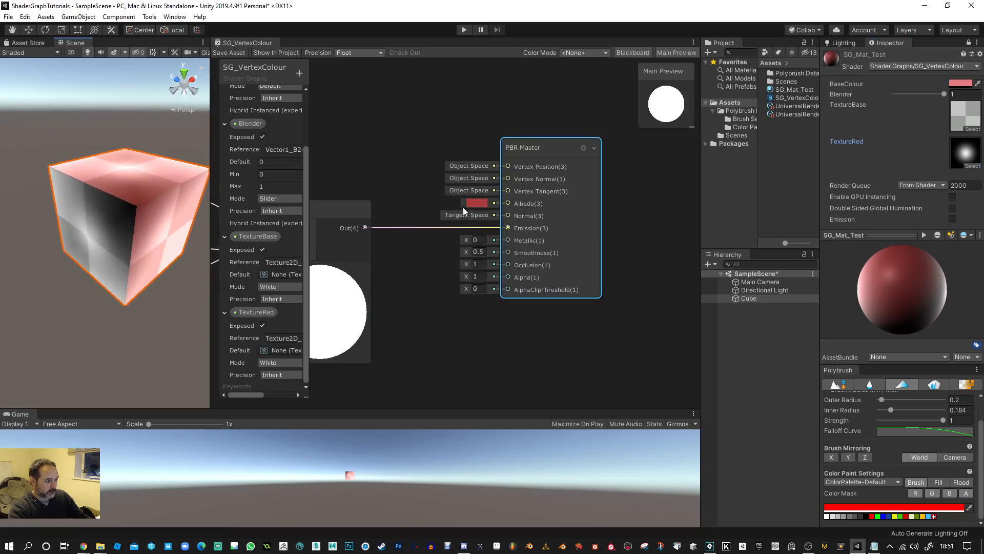
{"action": "left_click", "coordinate": [479, 204]}
{"action": "left_click", "coordinate": [613, 229]}
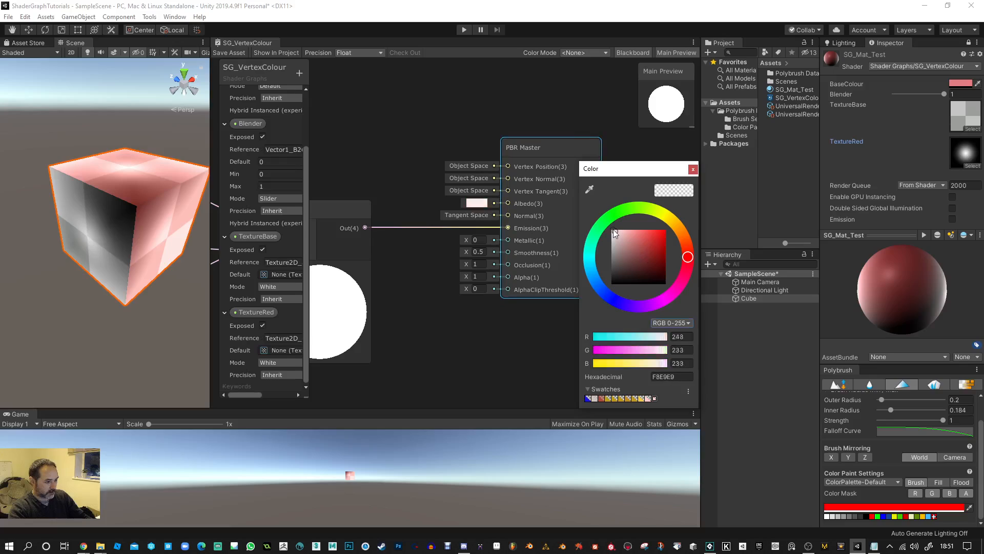
{"action": "left_click", "coordinate": [692, 170]}
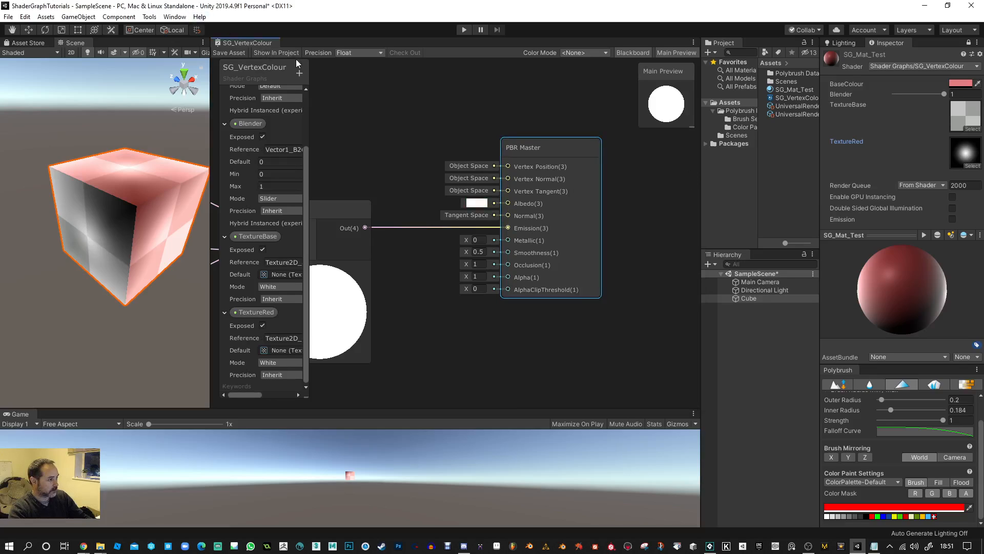
{"action": "left_click", "coordinate": [233, 54]}
{"action": "mouse_move", "coordinate": [123, 292]}
{"action": "left_mouse_down", "text": "alt"}
{"action": "mouse_move", "coordinate": [127, 316]}
{"action": "mouse_move", "coordinate": [147, 238]}
{"action": "left_mouse_up", "text": "alt"}
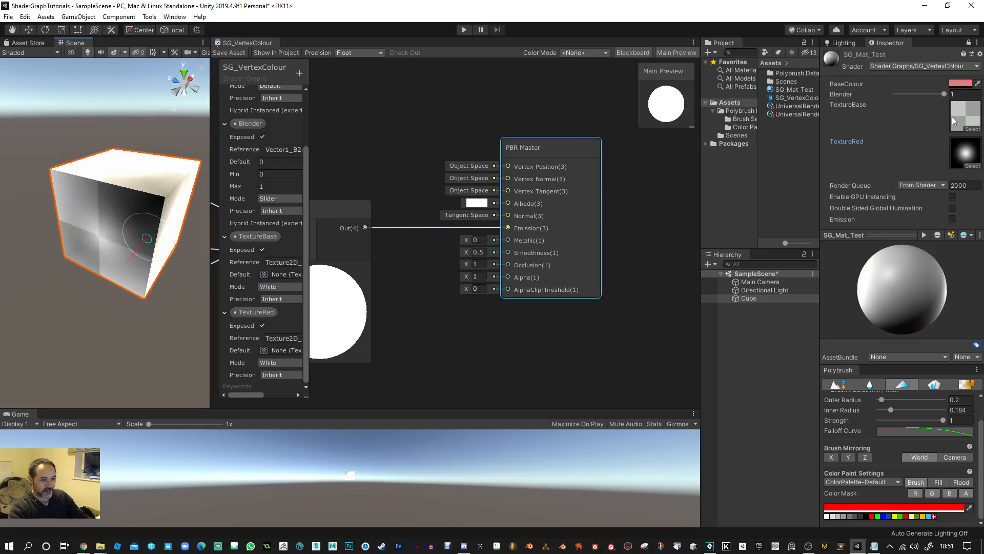
Add a Tiling And Offset node to the left of the TextureBase and Vertex Color nodes
{"action": "scroll", "coordinate": [618, 307], "scroll_direction": "down", "scroll_amount": 2}
{"action": "scroll", "coordinate": [563, 339], "scroll_direction": "down", "scroll_amount": 2}
{"action": "middle_click_drag", "start_coordinate": [563, 339], "coordinate": [632, 319]}
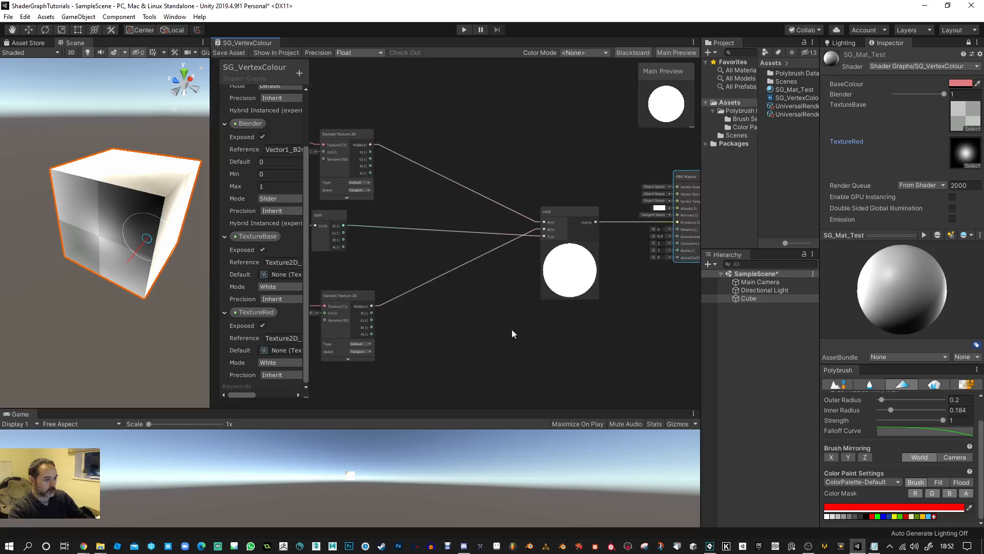
{"action": "middle_click_drag", "start_coordinate": [443, 334], "coordinate": [682, 347]}
{"action": "scroll", "coordinate": [540, 243], "scroll_direction": "up", "scroll_amount": 2}
{"action": "scroll", "coordinate": [466, 210], "scroll_direction": "up", "scroll_amount": 2}
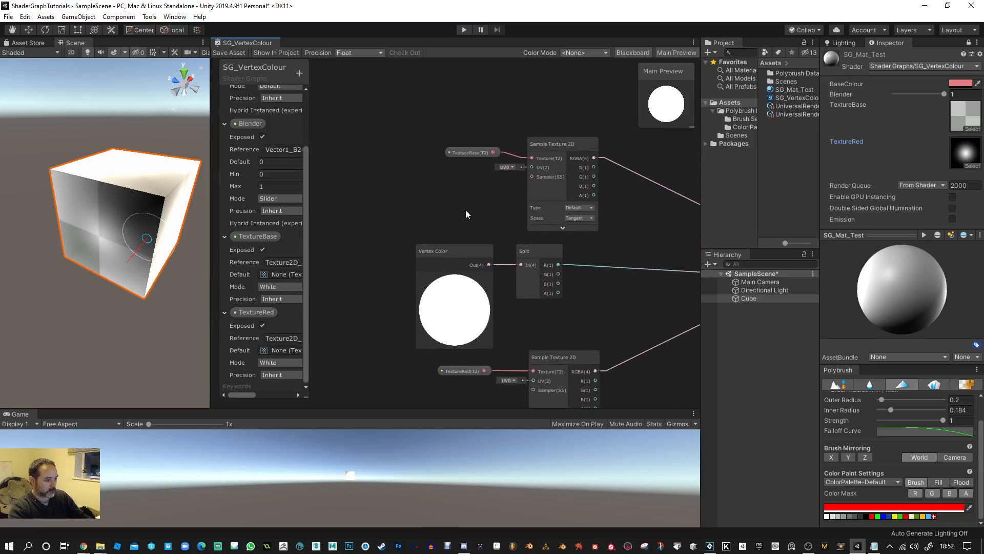
{"action": "right_click", "coordinate": [396, 176]}
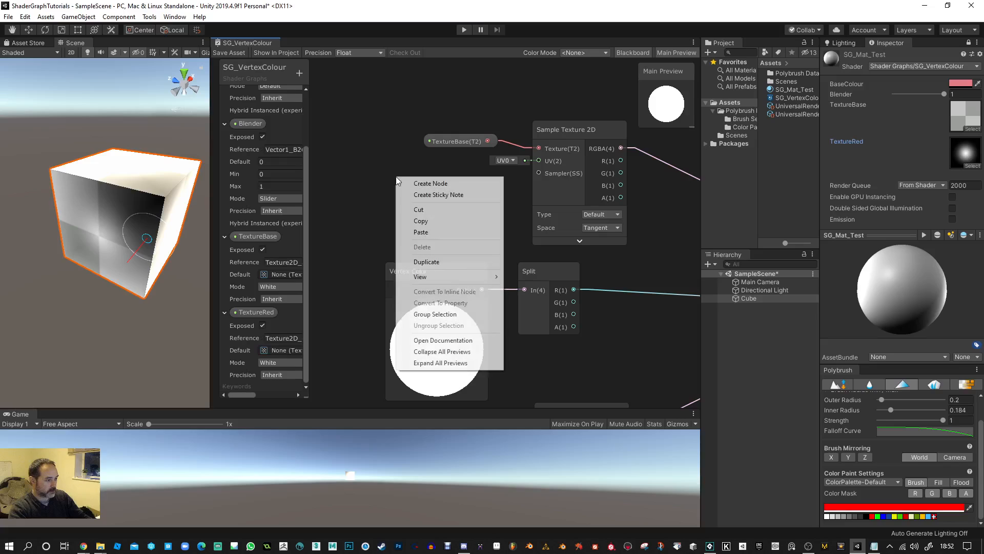
{"action": "left_click", "coordinate": [416, 180]}
{"action": "type", "text": "tile"}
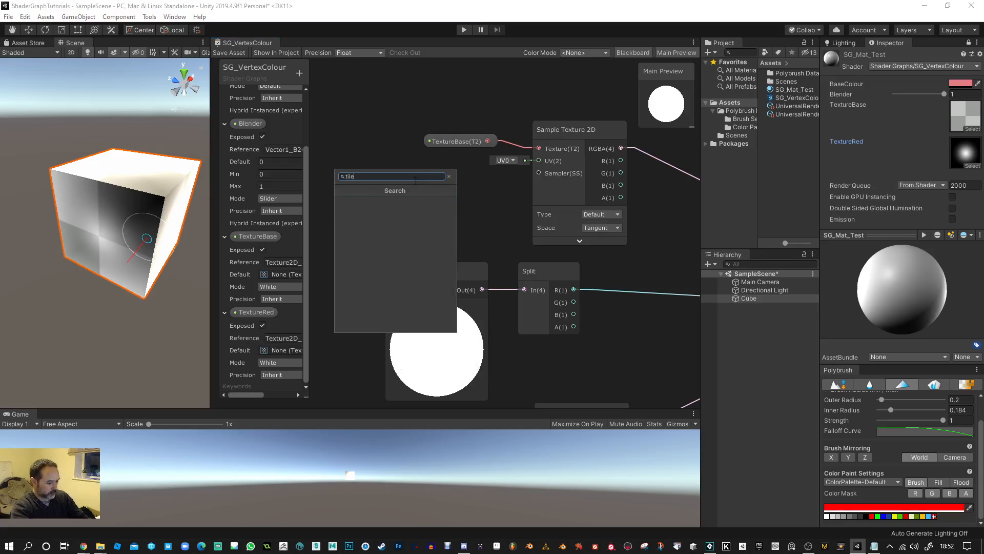
{"action": "key", "text": "BackSpace"}
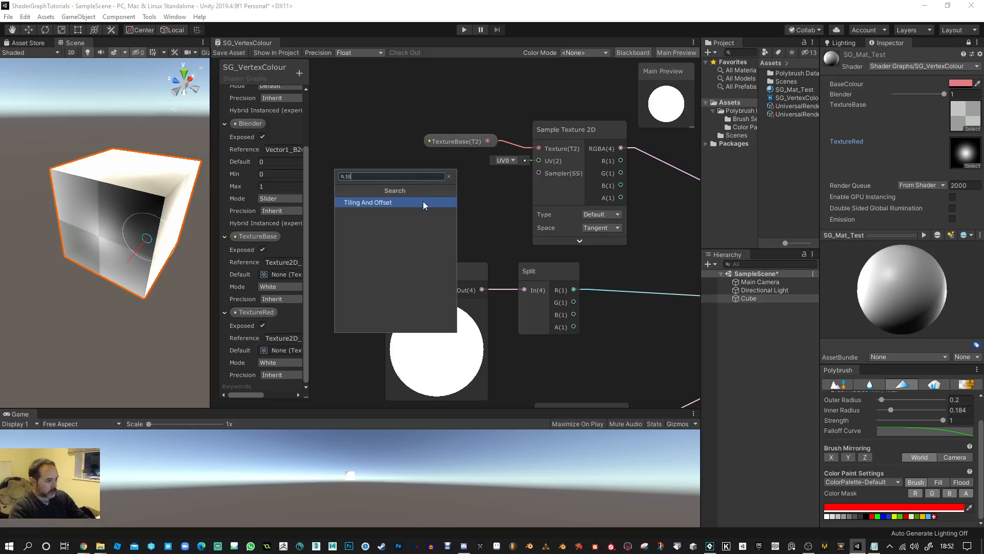
{"action": "left_click", "coordinate": [423, 202]}
{"action": "left_click_drag", "start_coordinate": [422, 202], "coordinate": [380, 184]}
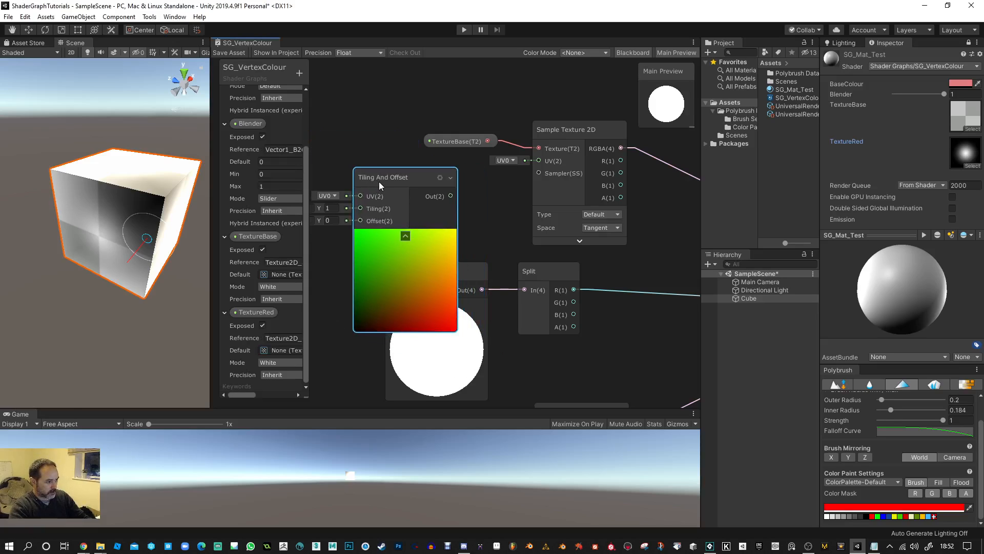
{"action": "middle_click_drag", "start_coordinate": [379, 184], "coordinate": [548, 163]}
{"action": "left_click_drag", "start_coordinate": [548, 163], "coordinate": [448, 170]}
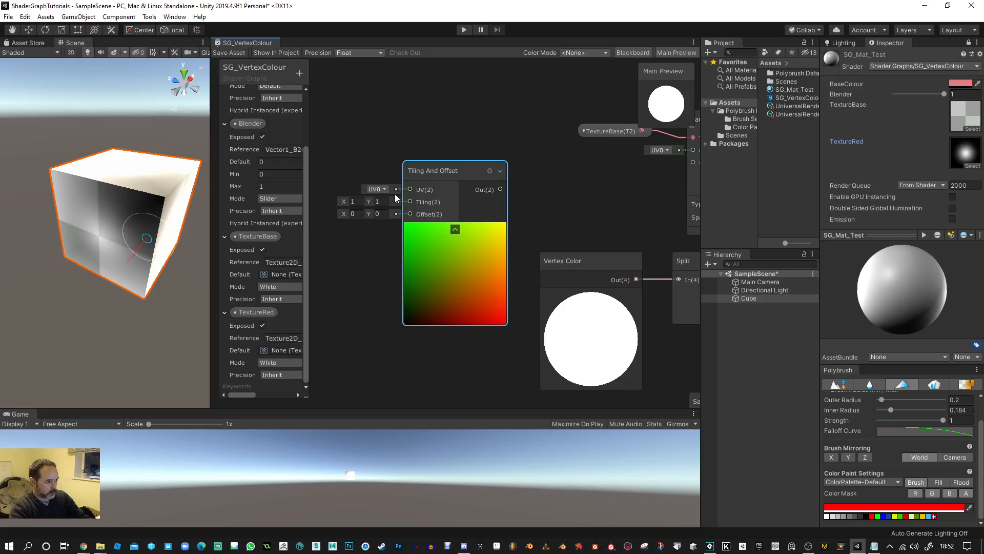
Set the Tiling And Offset node's tiling to X 10 and Y 10
{"action": "type", "text": "10"}
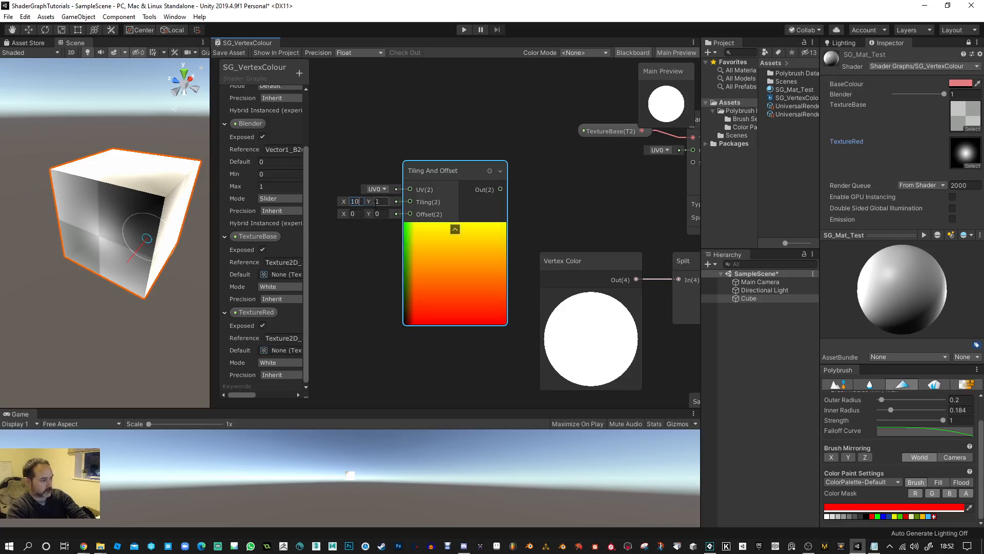
{"action": "key", "text": "Tab"}
{"action": "type", "text": "10"}
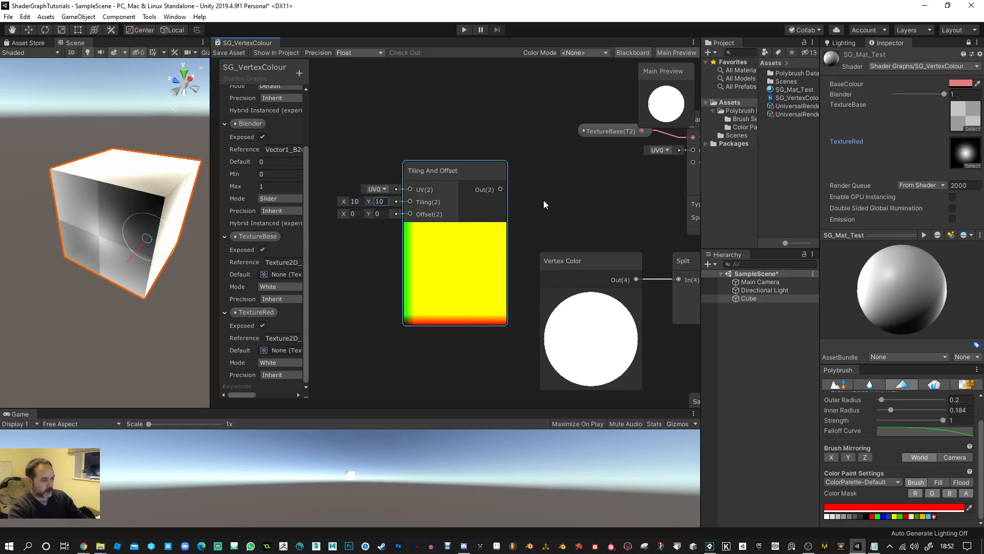
Connect the Tiling And Offset output to the UV inputs of both Sample Texture 2D nodes
{"action": "scroll", "coordinate": [544, 204], "scroll_direction": "down", "scroll_amount": 1}
{"action": "left_click_drag", "start_coordinate": [466, 183], "coordinate": [634, 150]}
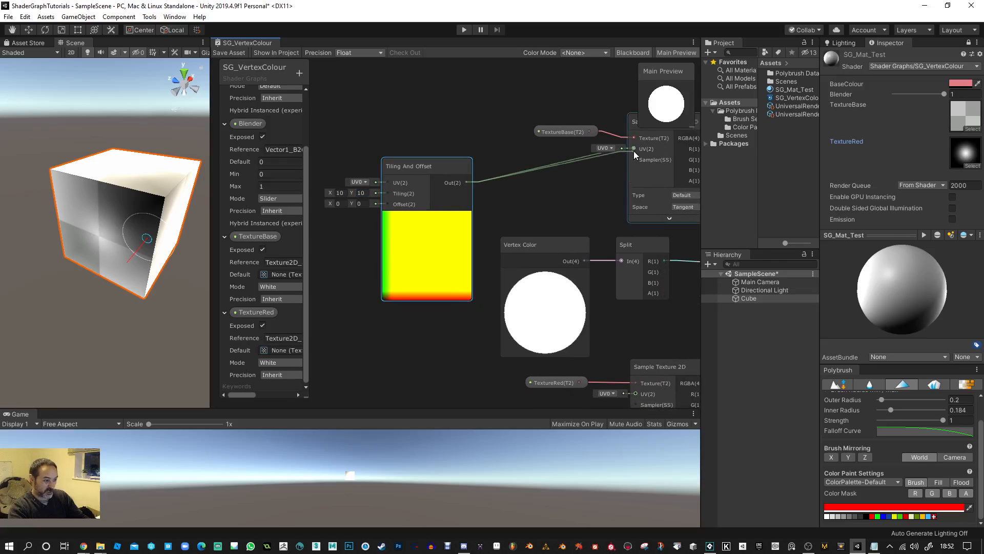
{"action": "scroll", "coordinate": [594, 183], "scroll_direction": "down", "scroll_amount": 2}
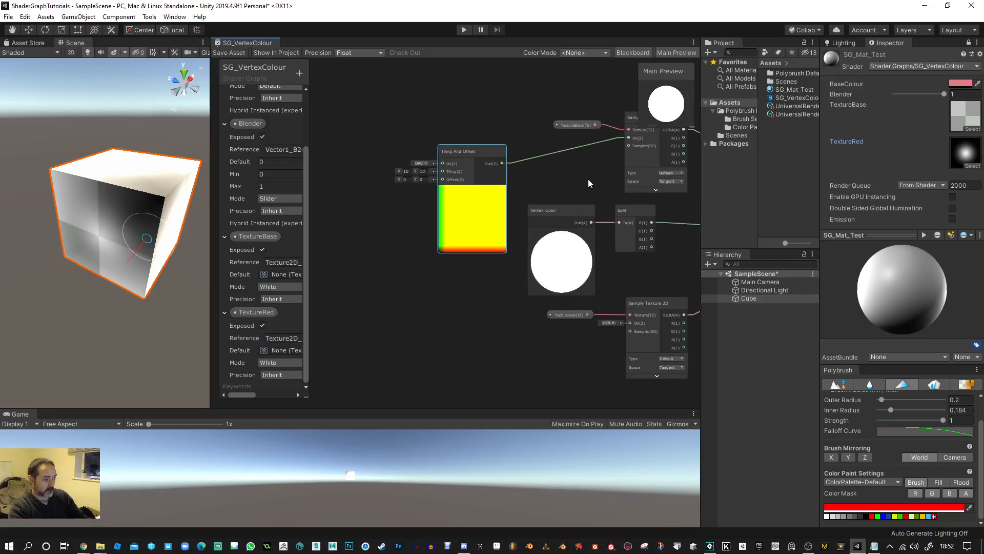
{"action": "left_click_drag", "start_coordinate": [493, 137], "coordinate": [632, 305]}
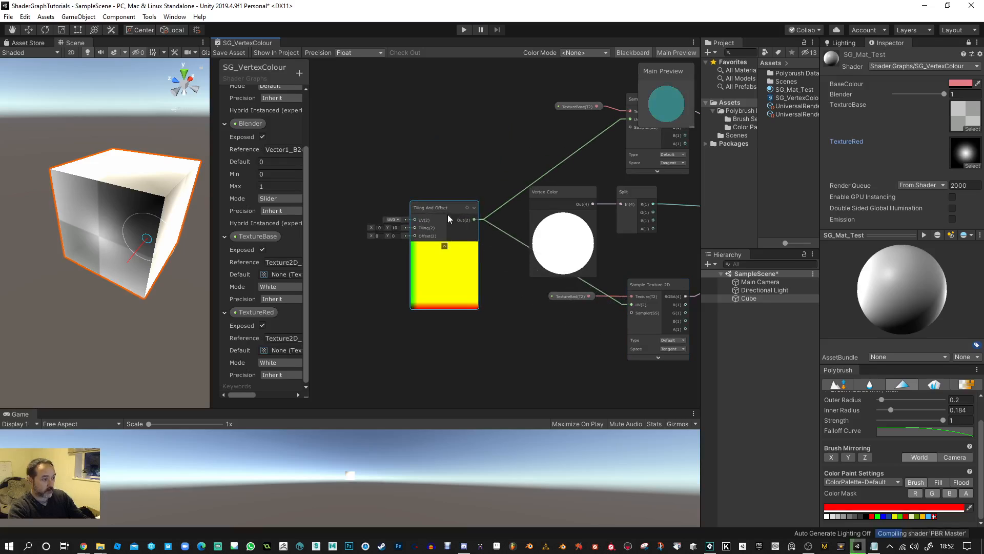
Move the Tiling And Offset node slightly up, save the shader asset and inspect the tiled textures on the cube
{"action": "left_click_drag", "start_coordinate": [438, 204], "coordinate": [435, 182]}
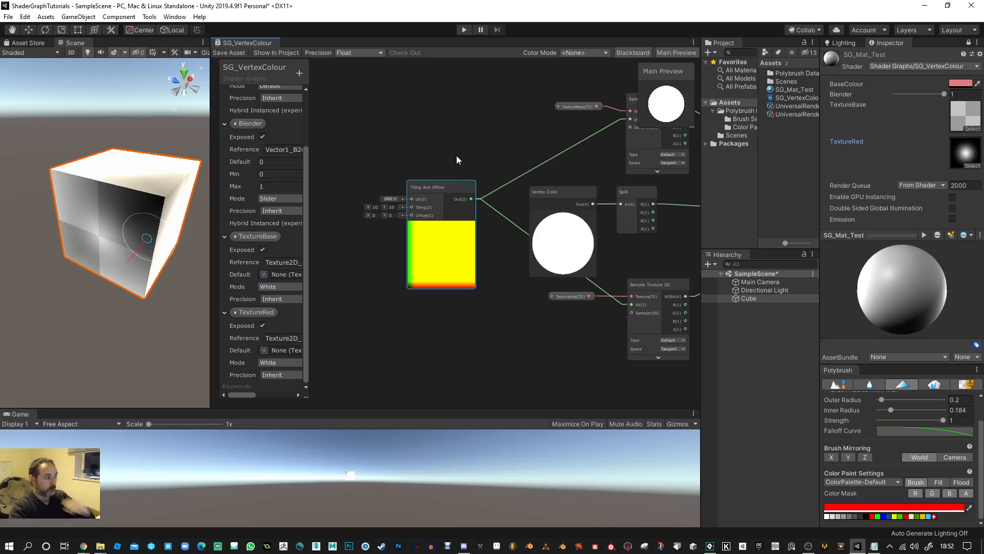
{"action": "left_click", "coordinate": [237, 52]}
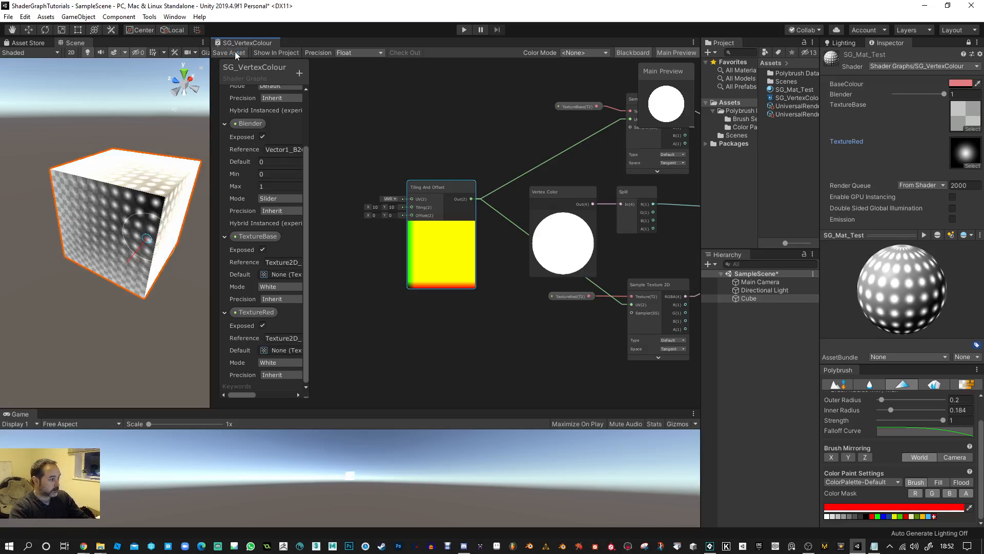
{"action": "mouse_move", "coordinate": [154, 231]}
{"action": "left_mouse_down", "text": "alt"}
{"action": "mouse_move", "coordinate": [190, 313]}
{"action": "mouse_move", "coordinate": [271, 249]}
{"action": "mouse_move", "coordinate": [208, 219]}
{"action": "mouse_move", "coordinate": [166, 237]}
{"action": "left_mouse_up", "text": "alt"}
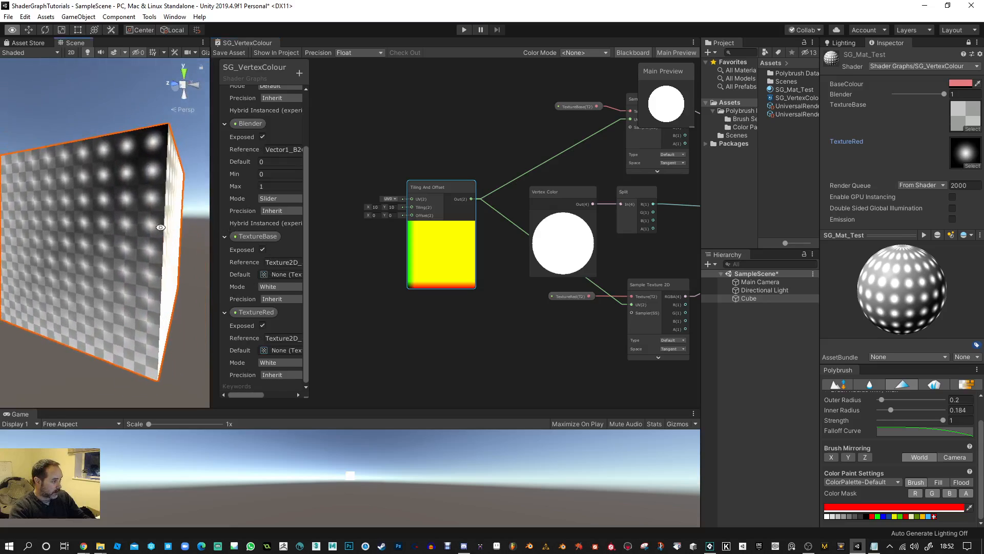
{"action": "mouse_move", "coordinate": [156, 251]}
{"action": "right_mouse_down", "text": "alt"}
{"action": "mouse_move", "coordinate": [152, 292]}
{"action": "mouse_move", "coordinate": [152, 225]}
{"action": "right_mouse_up", "text": "alt"}
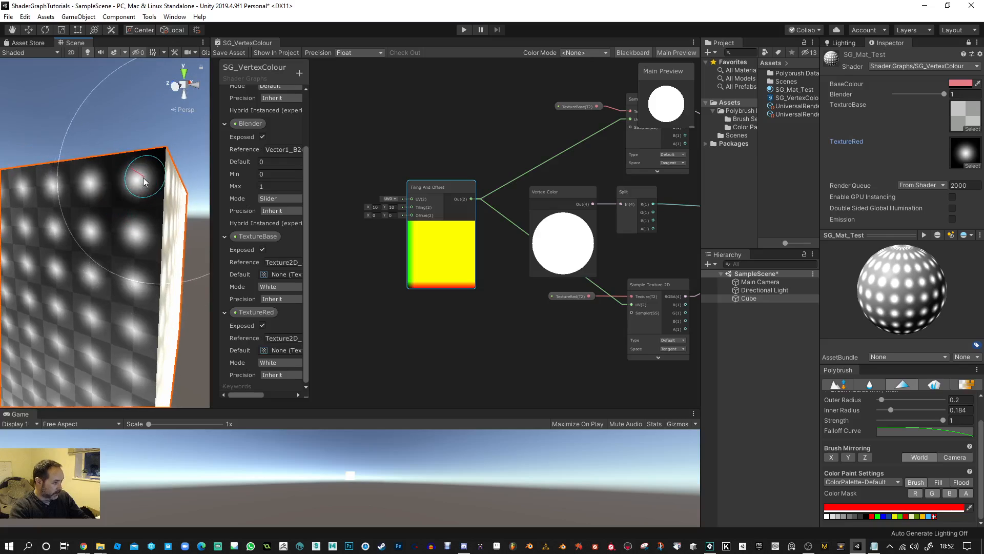
Paint the remaining checkered area of the cube's front face with red vertex colour
{"action": "mouse_move", "coordinate": [151, 221]}
{"action": "left_mouse_down", "text": "alt"}
{"action": "mouse_move", "coordinate": [162, 284]}
{"action": "mouse_move", "coordinate": [147, 219]}
{"action": "mouse_move", "coordinate": [149, 347]}
{"action": "mouse_move", "coordinate": [79, 199]}
{"action": "mouse_move", "coordinate": [74, 219]}
{"action": "left_mouse_up", "text": "alt"}
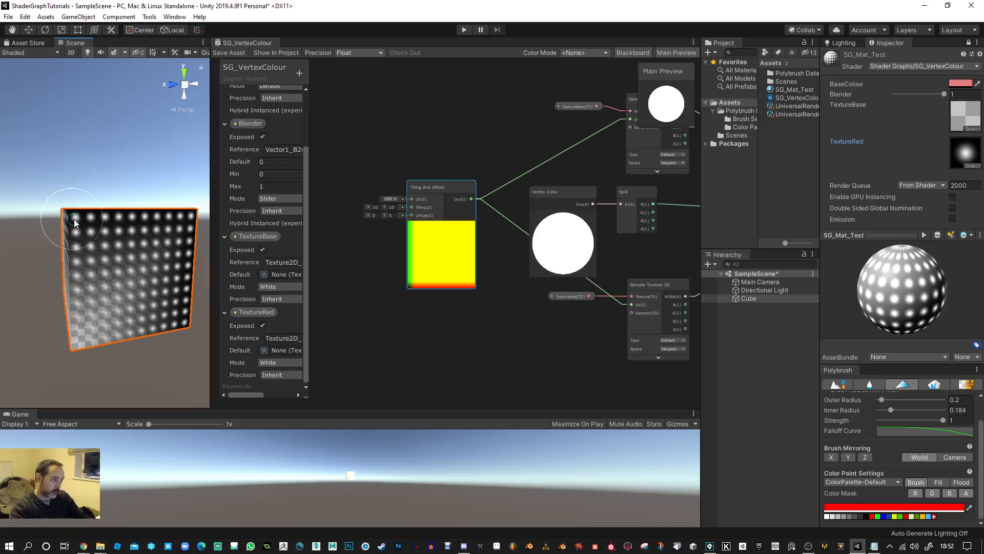
{"action": "left_click_drag", "start_coordinate": [94, 343], "coordinate": [79, 346]}
{"action": "mouse_move", "coordinate": [149, 392]}
{"action": "left_mouse_down", "text": "alt"}
{"action": "mouse_move", "coordinate": [66, 340]}
{"action": "mouse_move", "coordinate": [66, 325]}
{"action": "left_mouse_up", "text": "alt"}
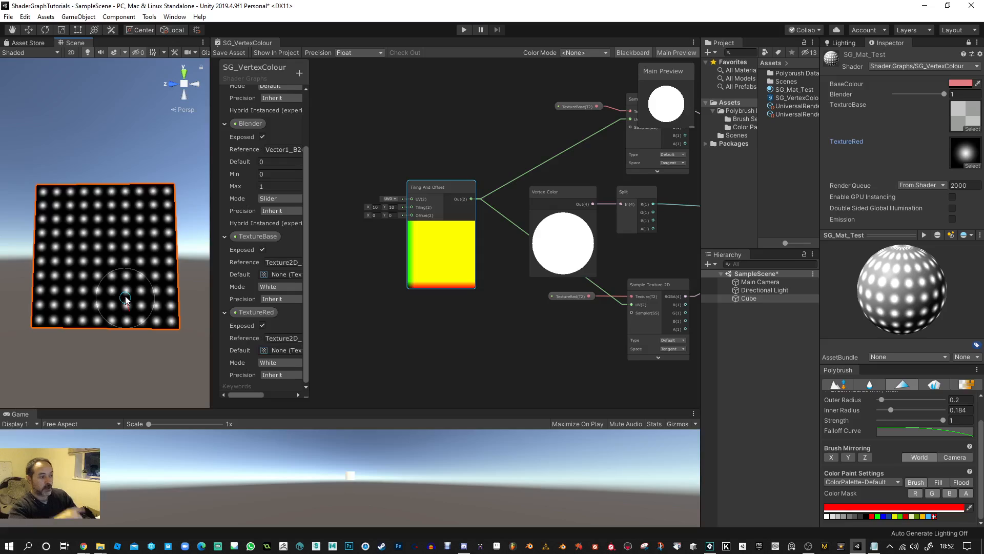
Move the Lerp node close to the Split node and nudge the TextureRed Sample Texture 2D node
{"action": "middle_click_drag", "start_coordinate": [553, 331], "coordinate": [432, 322]}
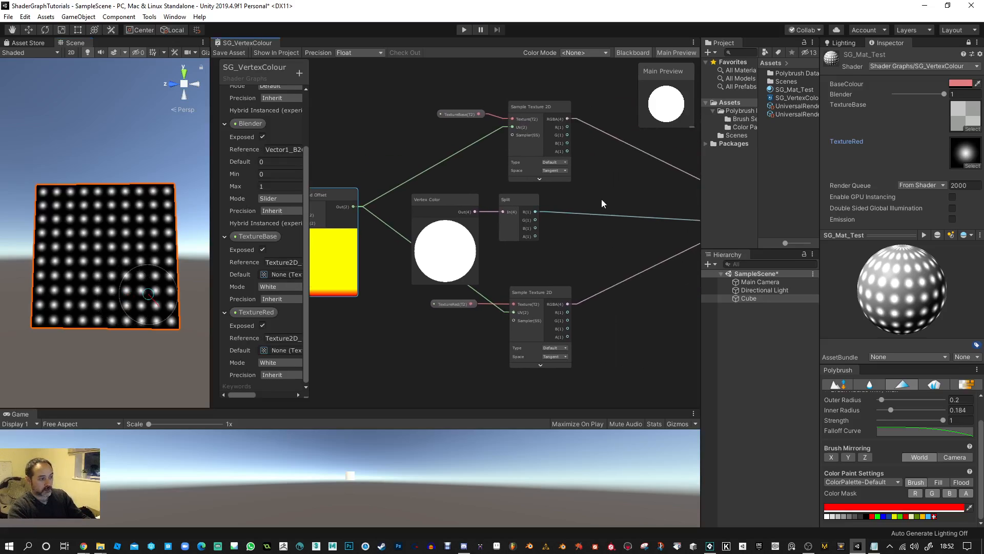
{"action": "middle_click_drag", "start_coordinate": [603, 203], "coordinate": [439, 261]}
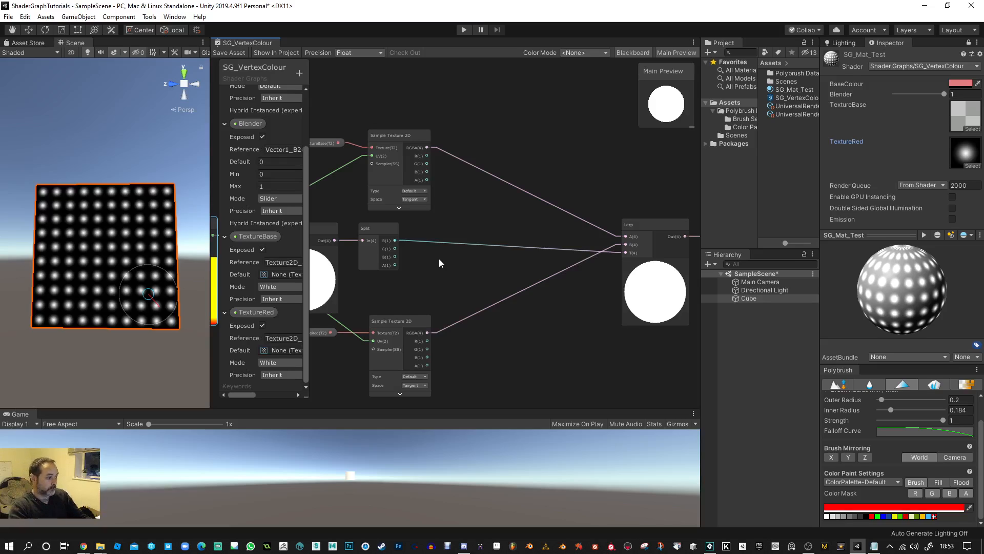
{"action": "left_click_drag", "start_coordinate": [652, 224], "coordinate": [501, 206]}
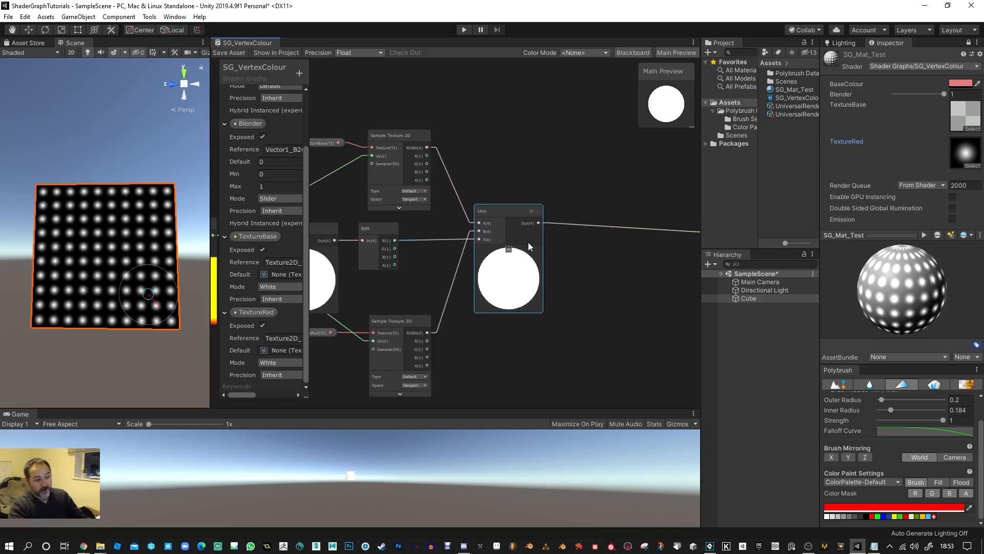
{"action": "scroll", "coordinate": [531, 245], "scroll_direction": "down", "scroll_amount": 2}
{"action": "left_click_drag", "start_coordinate": [449, 300], "coordinate": [442, 296]}
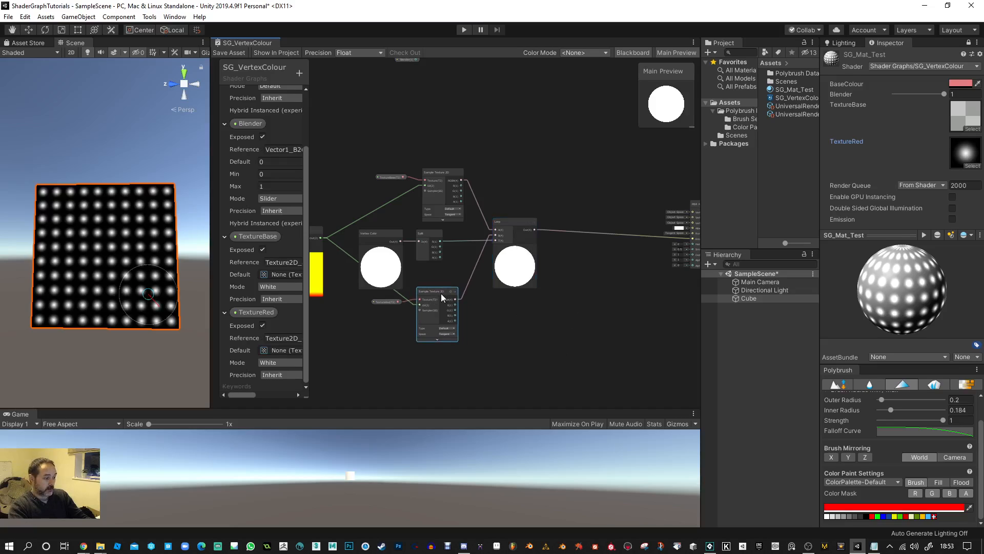
Add a Texture2D property named TextureGreen and place it in the graph below the TextureRed nodes
{"action": "left_click", "coordinate": [300, 73]}
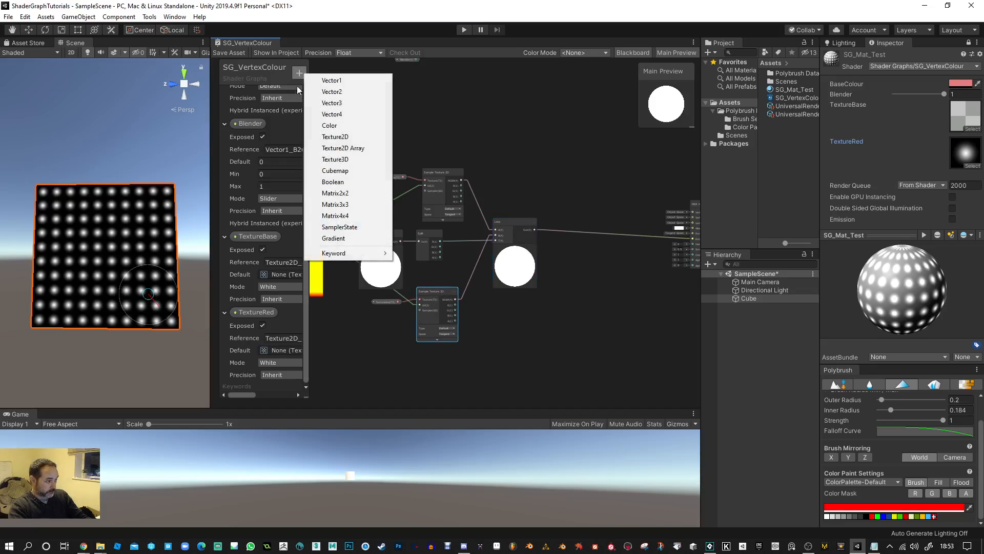
{"action": "left_click", "coordinate": [341, 138]}
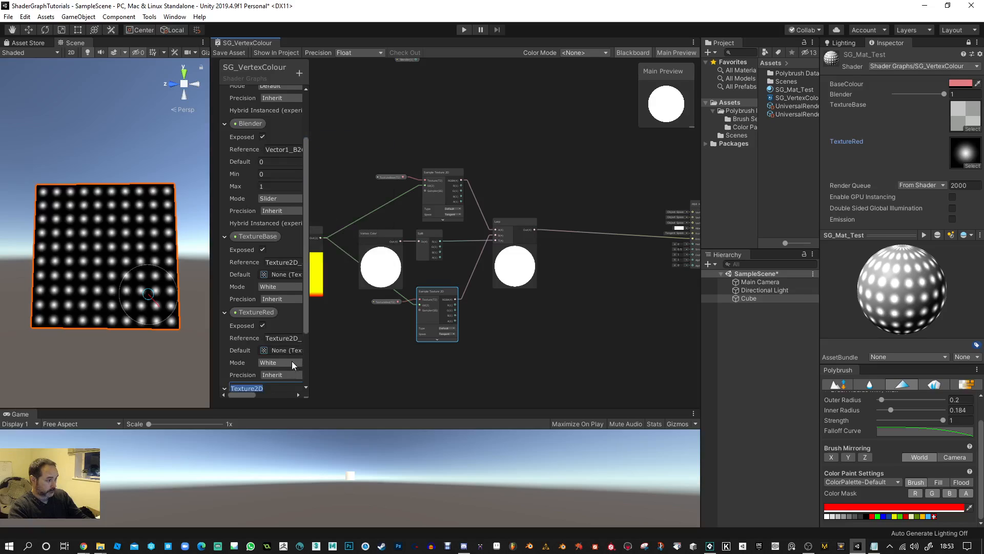
{"action": "type", "text": "TextureG"}
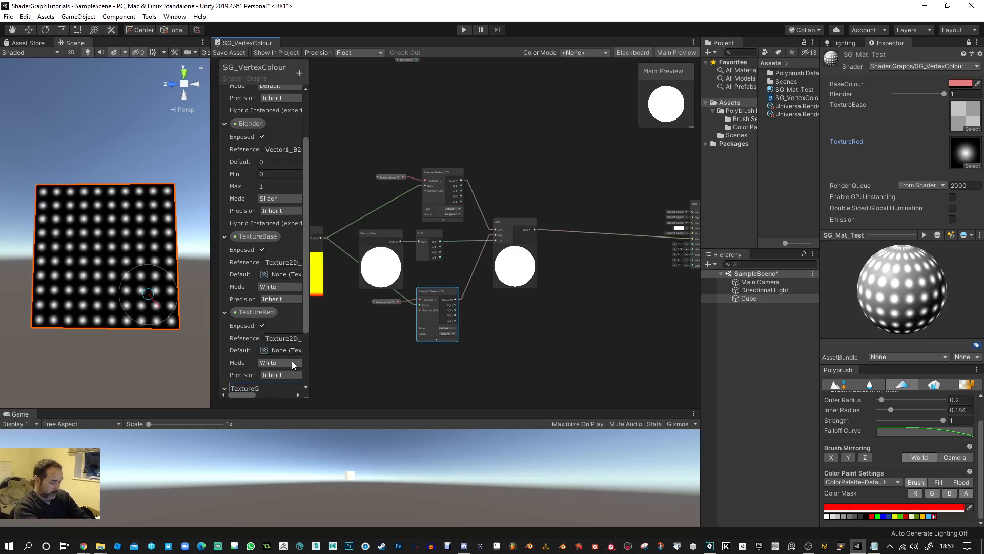
{"action": "type", "text": "reen"}
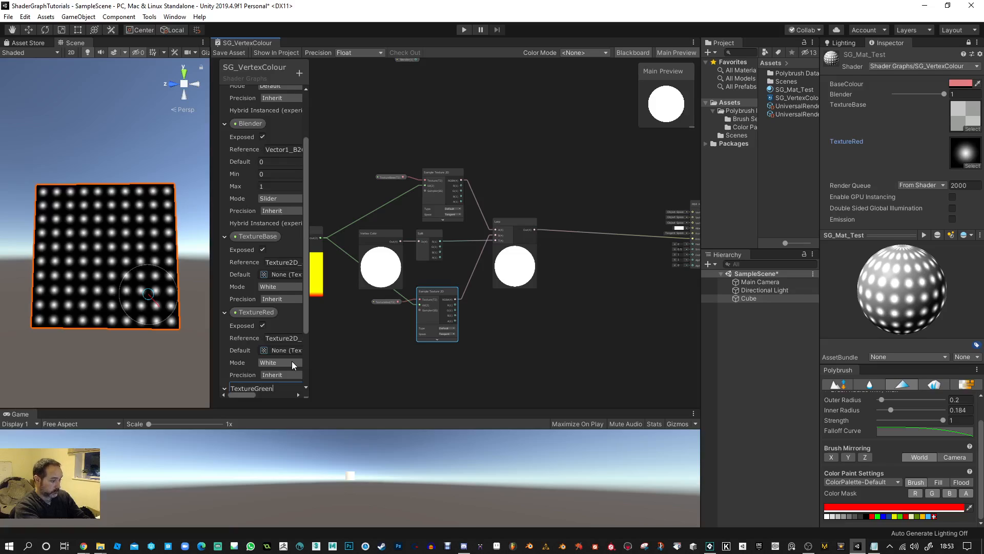
{"action": "key", "text": "Return"}
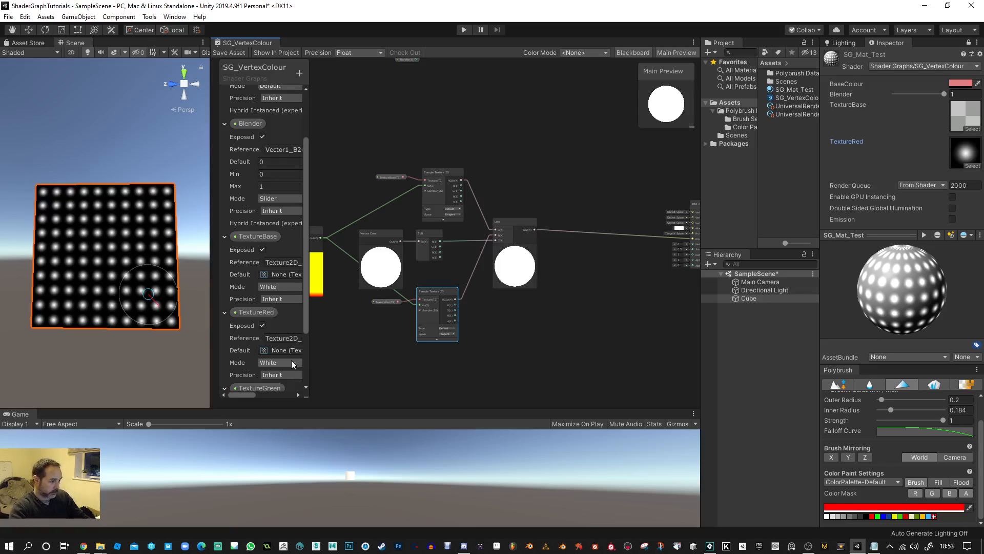
{"action": "left_click_drag", "start_coordinate": [306, 315], "coordinate": [311, 372]}
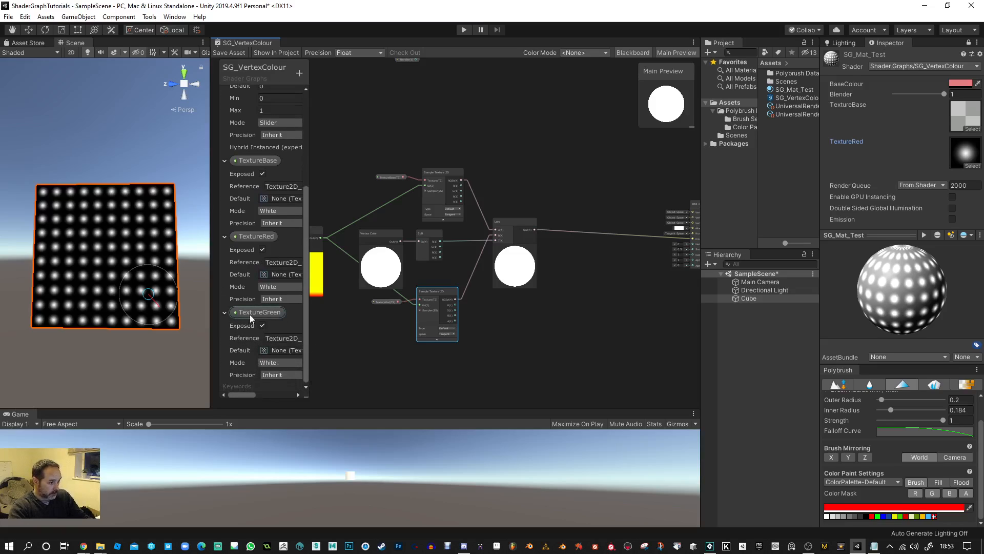
{"action": "left_click_drag", "start_coordinate": [251, 314], "coordinate": [389, 378]}
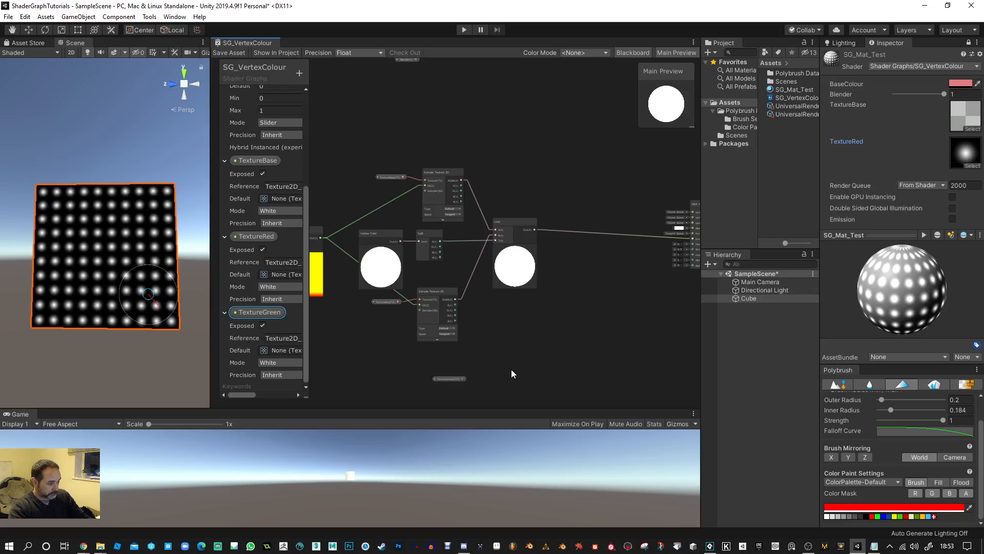
Duplicate the TextureRed Sample Texture 2D node, place the copy beside TextureGreen and connect TextureGreen to its Texture input
{"action": "scroll", "coordinate": [493, 371], "scroll_direction": "up", "scroll_amount": 2}
{"action": "left_click", "coordinate": [417, 268]}
{"action": "key", "text": "ctrl+d"}
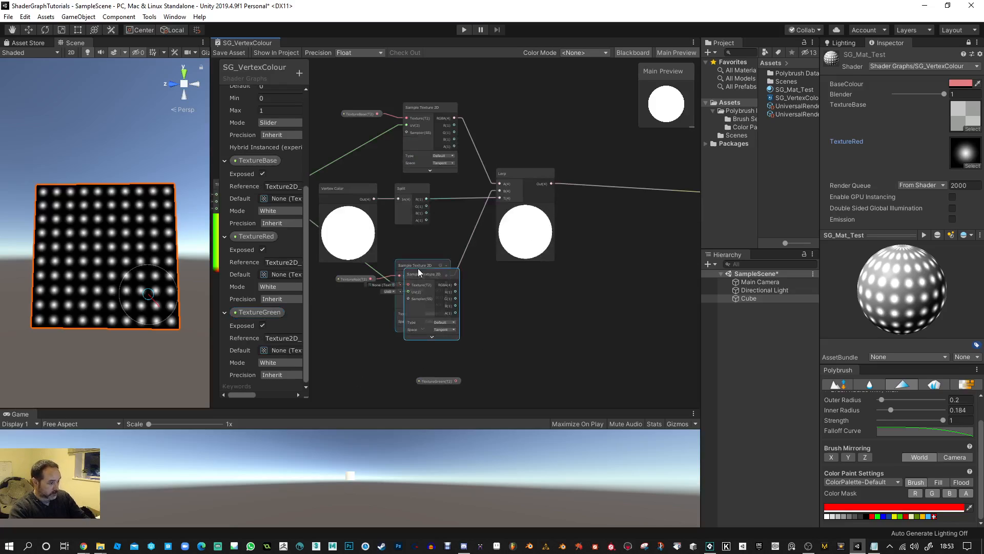
{"action": "left_click_drag", "start_coordinate": [457, 282], "coordinate": [558, 349]}
{"action": "scroll", "coordinate": [420, 385], "scroll_direction": "up", "scroll_amount": 2}
{"action": "scroll", "coordinate": [421, 390], "scroll_direction": "up", "scroll_amount": 2}
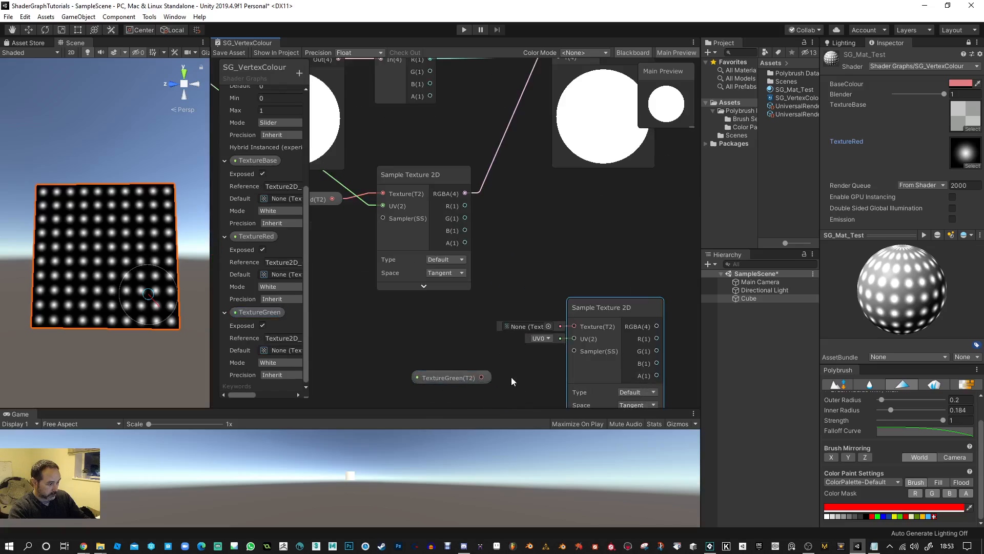
{"action": "left_click_drag", "start_coordinate": [485, 376], "coordinate": [574, 306]}
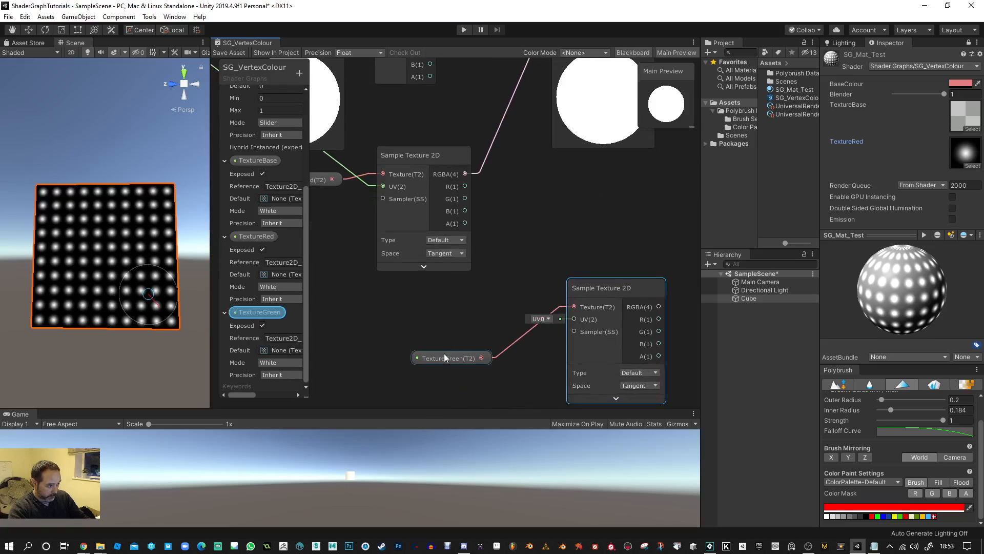
Move the TextureGreen nodes closer under the TextureRed nodes and connect the Tiling And Offset output to the new sampler's UV input
{"action": "left_click_drag", "start_coordinate": [459, 357], "coordinate": [382, 311]}
{"action": "left_click_drag", "start_coordinate": [595, 299], "coordinate": [475, 307]}
{"action": "scroll", "coordinate": [549, 298], "scroll_direction": "down", "scroll_amount": 2}
{"action": "scroll", "coordinate": [599, 297], "scroll_direction": "down", "scroll_amount": 2}
{"action": "middle_click_drag", "start_coordinate": [609, 298], "coordinate": [644, 315]}
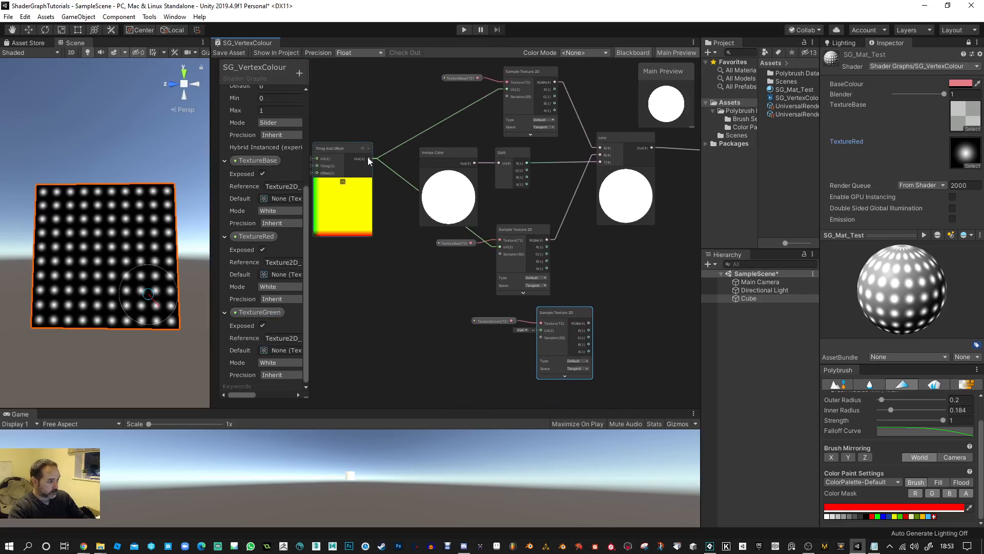
{"action": "left_click_drag", "start_coordinate": [368, 158], "coordinate": [541, 329]}
{"action": "scroll", "coordinate": [633, 314], "scroll_direction": "up", "scroll_amount": 1}
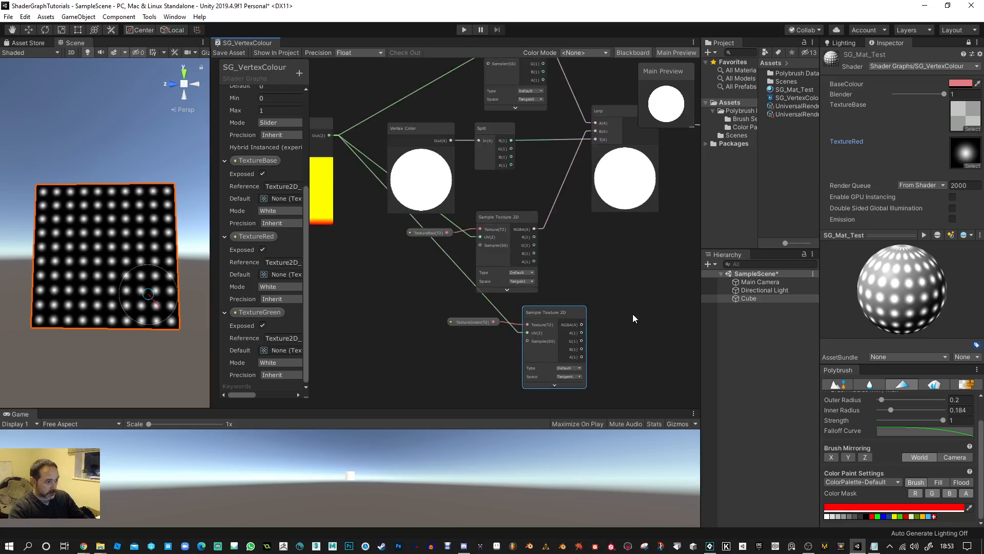
Move the Tiling And Offset, Vertex Color, Split, base and red texture, and Lerp nodes together farther from the PBR Master
{"action": "middle_click_drag", "start_coordinate": [632, 314], "coordinate": [452, 343]}
{"action": "scroll", "coordinate": [494, 235], "scroll_direction": "down", "scroll_amount": 1}
{"action": "left_click_drag", "start_coordinate": [460, 160], "coordinate": [452, 156]}
{"action": "scroll", "coordinate": [449, 168], "scroll_direction": "down", "scroll_amount": 3}
{"action": "middle_click_drag", "start_coordinate": [435, 125], "coordinate": [493, 134]}
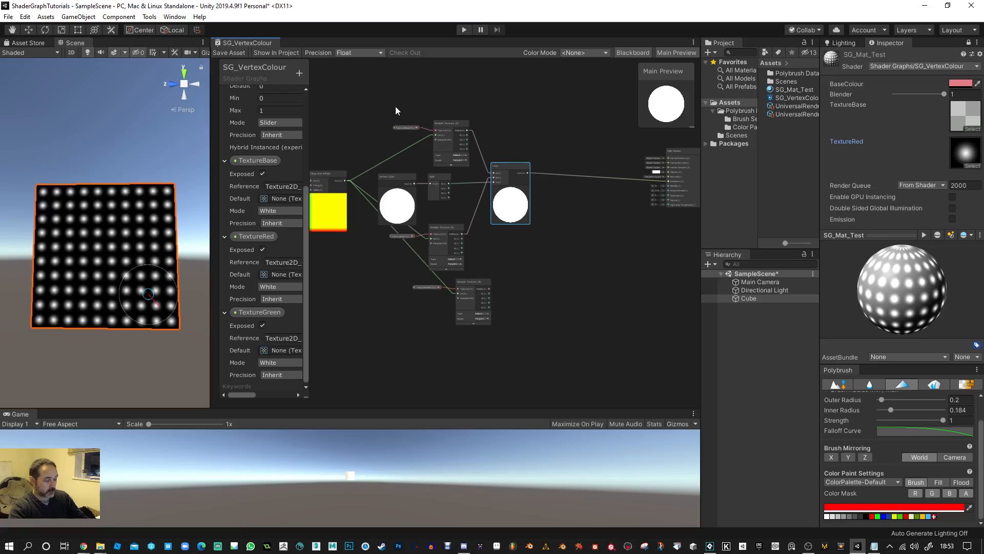
{"action": "scroll", "coordinate": [395, 106], "scroll_direction": "down", "scroll_amount": 1}
{"action": "left_click_drag", "start_coordinate": [347, 109], "coordinate": [508, 215]}
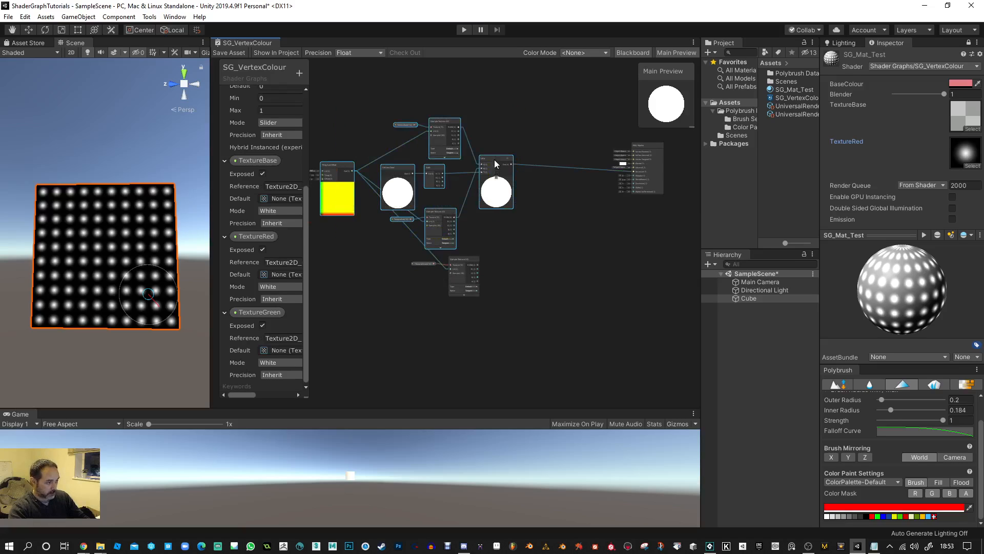
{"action": "left_click_drag", "start_coordinate": [495, 159], "coordinate": [417, 148]}
{"action": "left_click", "coordinate": [491, 208]}
{"action": "scroll", "coordinate": [435, 180], "scroll_direction": "up", "scroll_amount": 2}
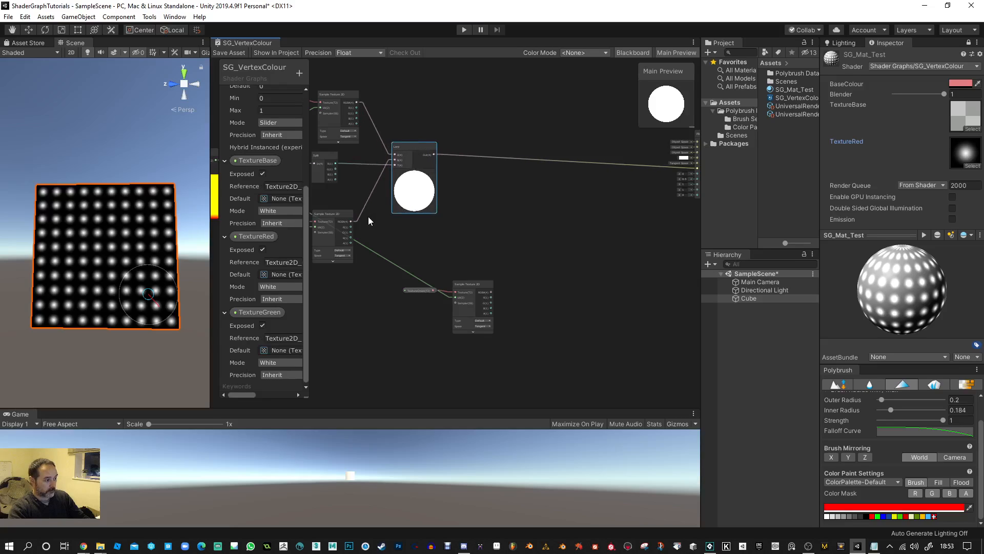
{"action": "mouse_move", "coordinate": [368, 216]}
{"action": "middle_mouse_down"}
{"action": "mouse_move", "coordinate": [497, 213]}
{"action": "mouse_move", "coordinate": [386, 217]}
{"action": "middle_mouse_up"}
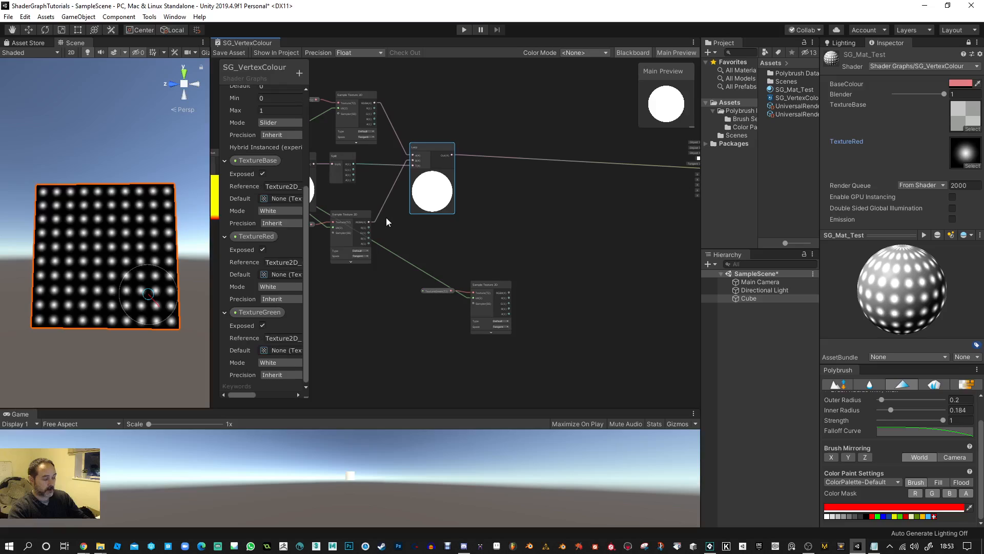
{"action": "scroll", "coordinate": [459, 191], "scroll_direction": "up", "scroll_amount": 2}
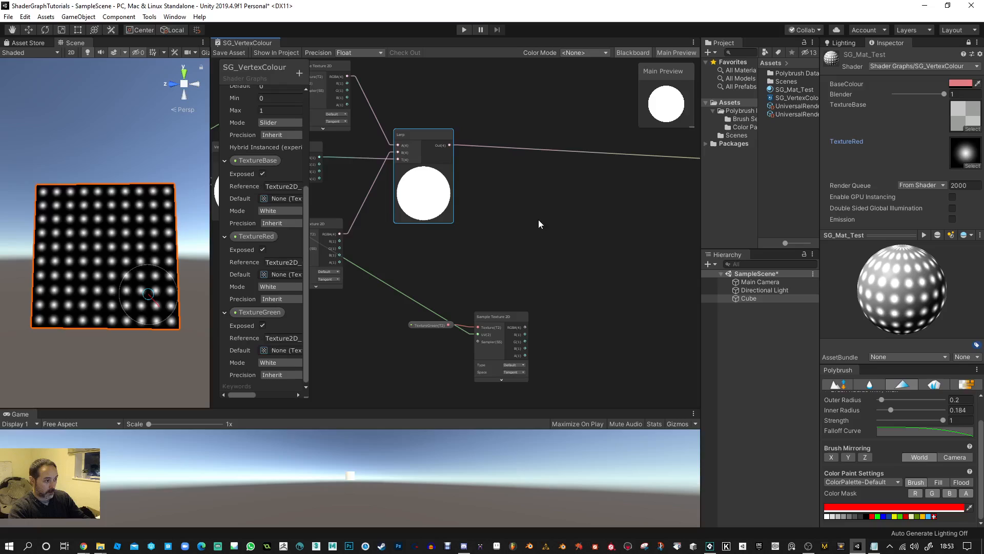
Duplicate the Lerp node, then connect the first Lerp's output to the copy's A input and the TextureGreen sampler's RGBA to B
{"action": "left_click", "coordinate": [538, 219]}
{"action": "left_click", "coordinate": [435, 140]}
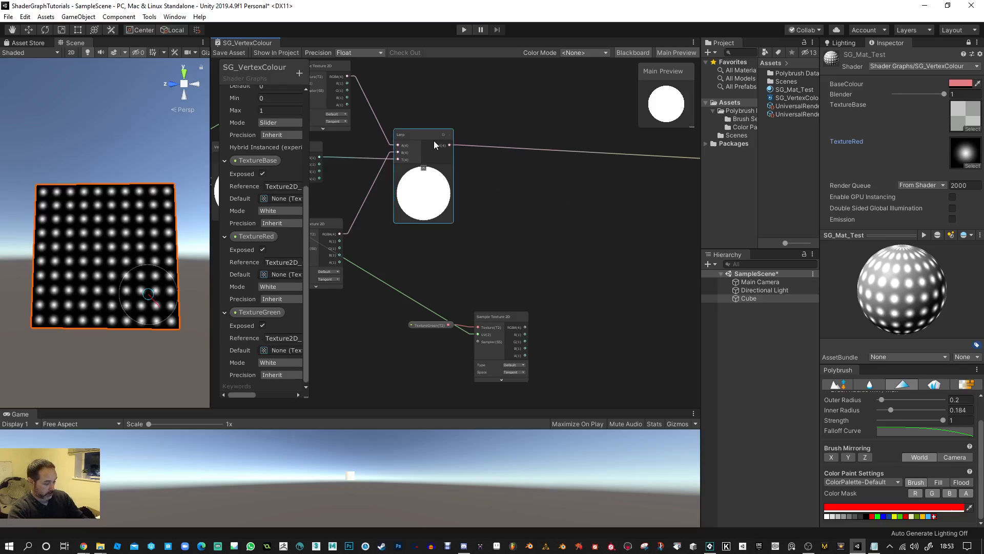
{"action": "key", "text": "ctrl+d"}
{"action": "left_click_drag", "start_coordinate": [441, 146], "coordinate": [610, 175]}
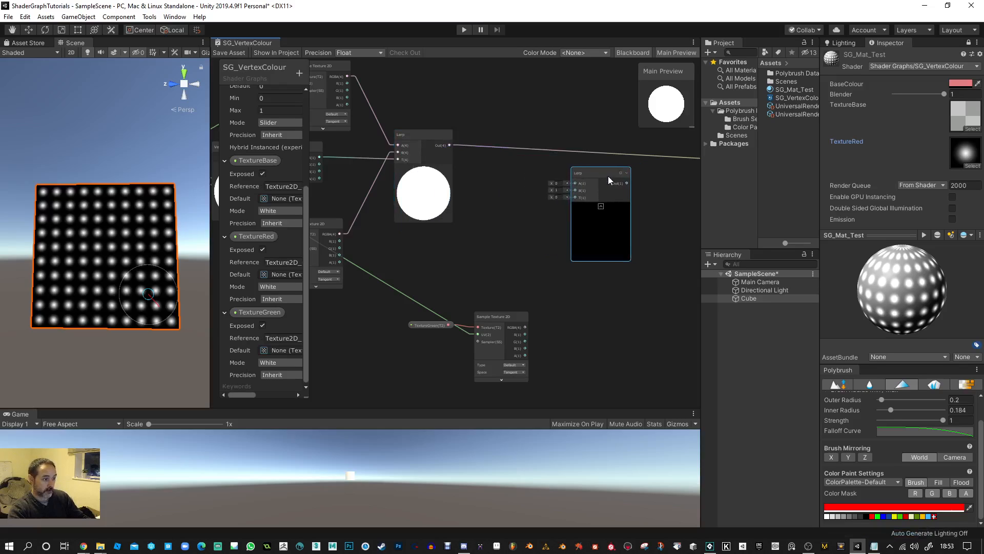
{"action": "left_click_drag", "start_coordinate": [449, 145], "coordinate": [579, 188]}
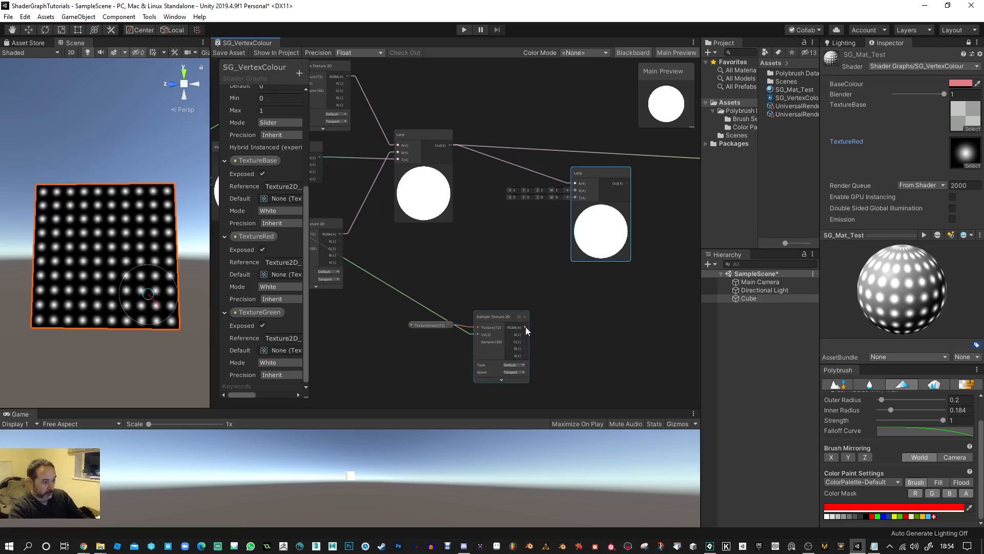
{"action": "left_click_drag", "start_coordinate": [525, 327], "coordinate": [575, 190]}
Connect the Split node's G output to the second Lerp's T input
{"action": "middle_click_drag", "start_coordinate": [502, 265], "coordinate": [473, 281]}
{"action": "scroll", "coordinate": [402, 264], "scroll_direction": "up", "scroll_amount": 2}
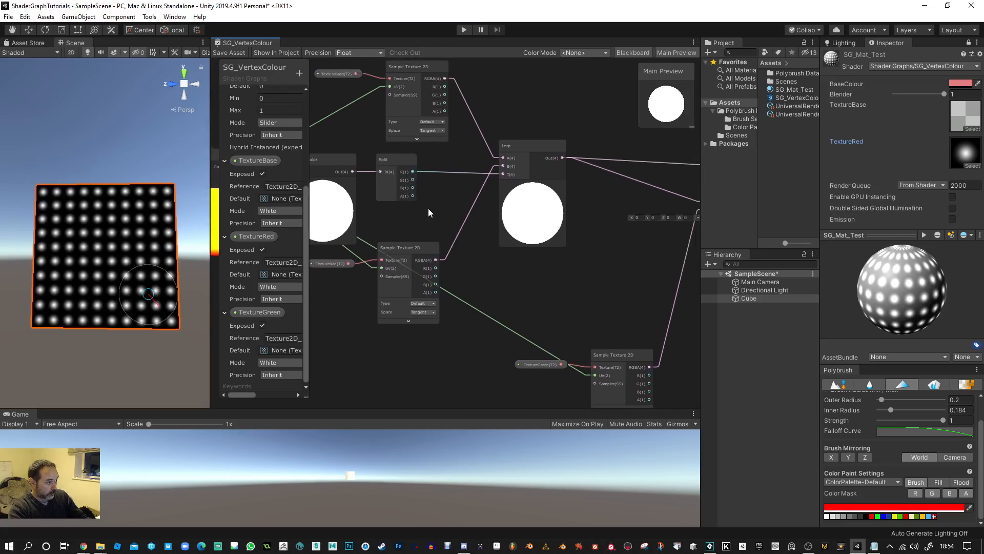
{"action": "middle_click_drag", "start_coordinate": [455, 225], "coordinate": [365, 227]}
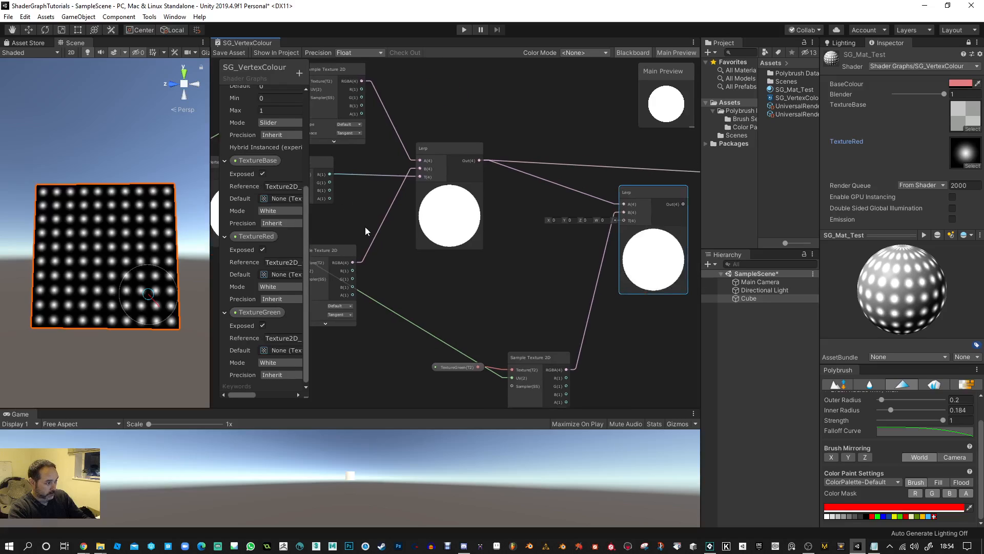
{"action": "left_click_drag", "start_coordinate": [330, 182], "coordinate": [624, 221]}
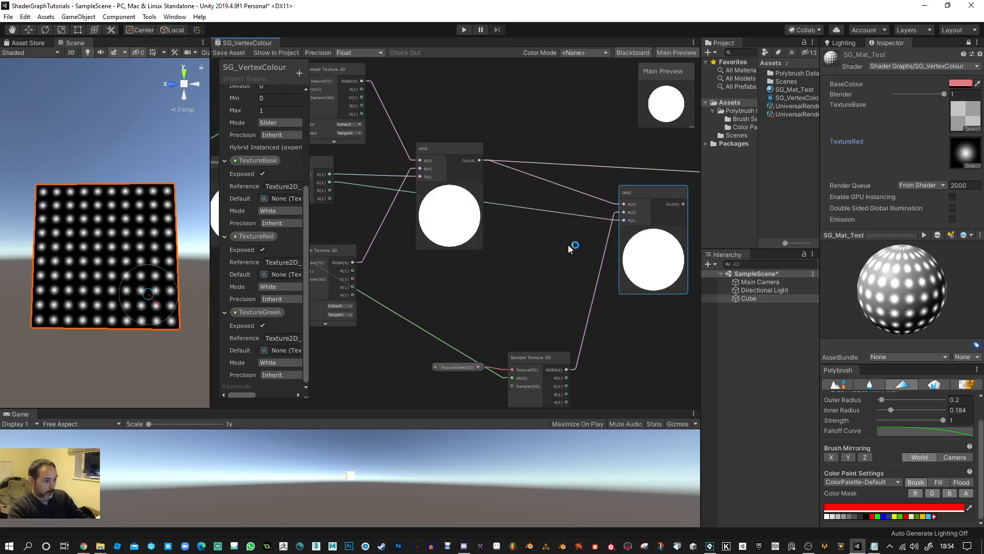
Connect the second Lerp's output to the PBR Master's Emission input, replacing the first Lerp's connection
{"action": "middle_click_drag", "start_coordinate": [572, 248], "coordinate": [482, 262]}
{"action": "scroll", "coordinate": [668, 253], "scroll_direction": "down", "scroll_amount": 1}
{"action": "middle_click_drag", "start_coordinate": [668, 253], "coordinate": [572, 250]}
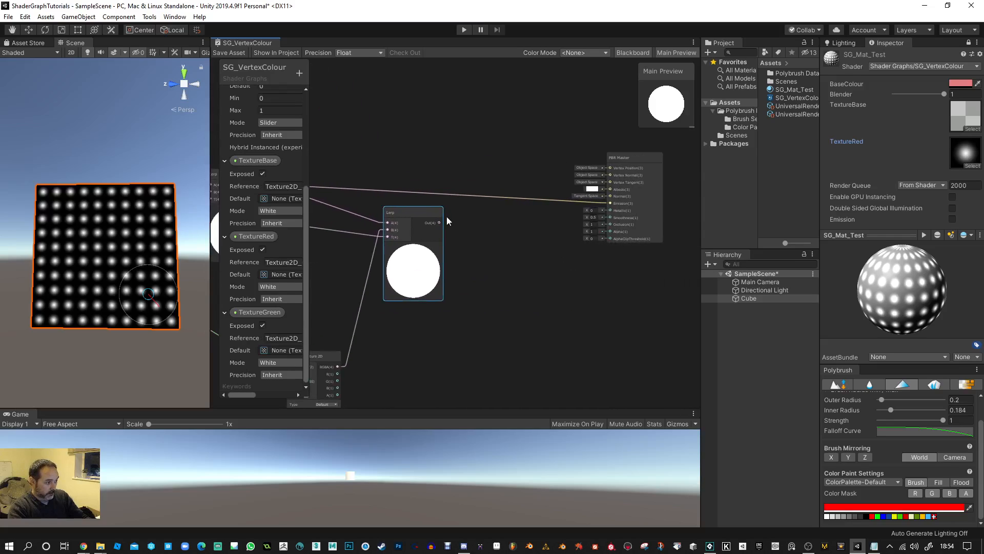
{"action": "left_click_drag", "start_coordinate": [439, 222], "coordinate": [611, 203]}
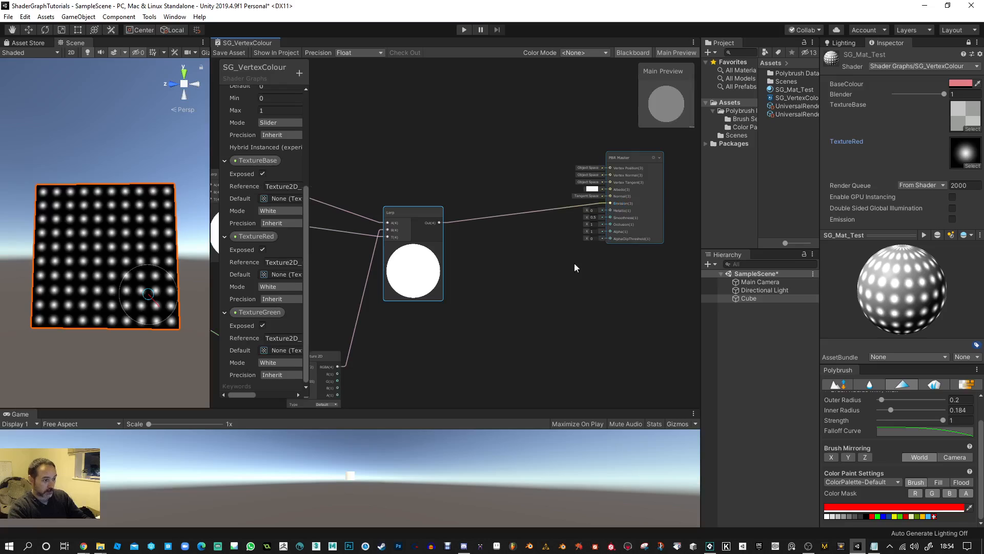
Move the TextureGreen sampler and its property node upward, bring the PBR Master closer to the second Lerp, and save the shader graph asset
{"action": "middle_click_drag", "start_coordinate": [506, 308], "coordinate": [717, 268]}
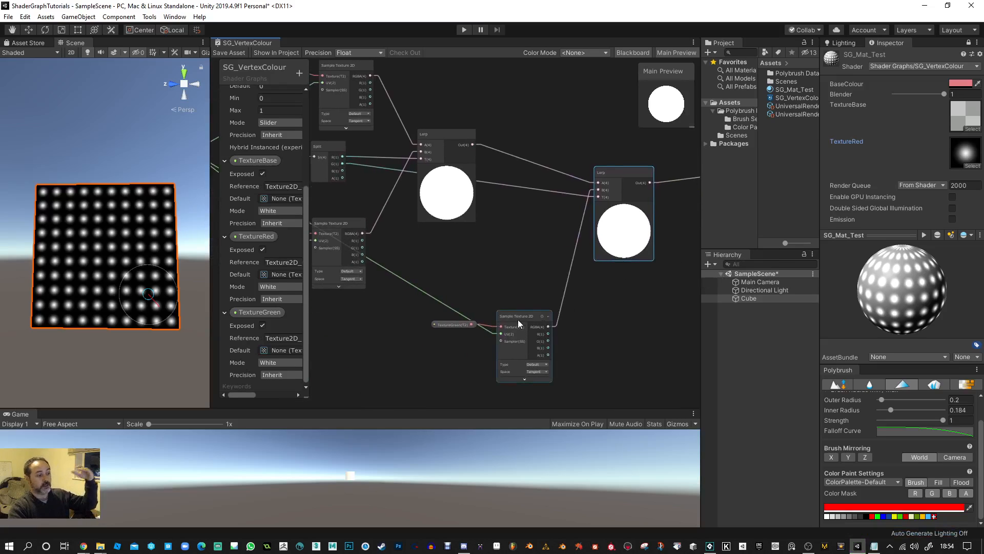
{"action": "mouse_move", "coordinate": [518, 319]}
{"action": "left_mouse_down"}
{"action": "mouse_move", "coordinate": [502, 291]}
{"action": "mouse_move", "coordinate": [526, 296]}
{"action": "mouse_move", "coordinate": [512, 302]}
{"action": "left_mouse_up"}
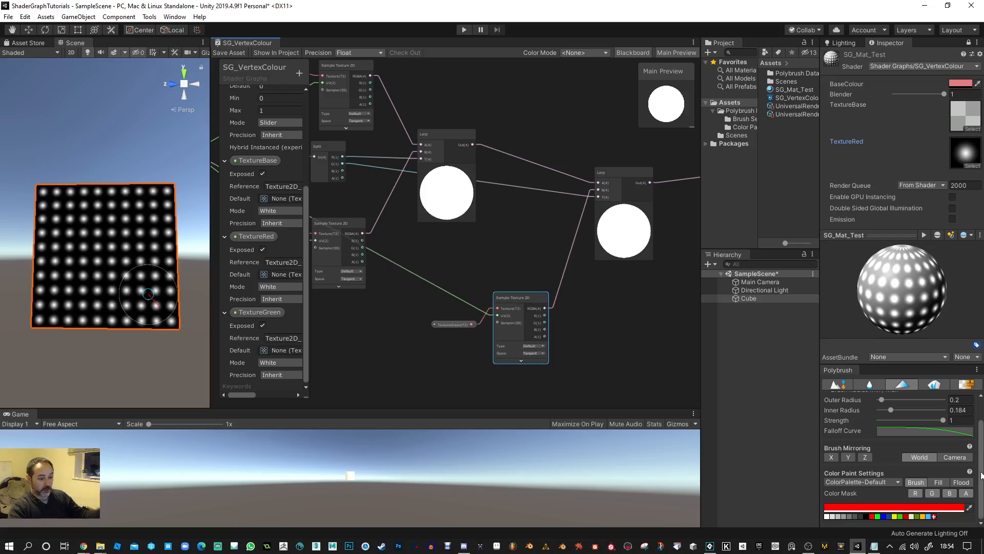
{"action": "left_click_drag", "start_coordinate": [458, 323], "coordinate": [447, 279]}
{"action": "scroll", "coordinate": [648, 335], "scroll_direction": "down", "scroll_amount": 2}
{"action": "middle_click_drag", "start_coordinate": [648, 335], "coordinate": [472, 317]}
{"action": "left_click_drag", "start_coordinate": [609, 148], "coordinate": [560, 159]}
{"action": "left_click", "coordinate": [240, 52]}
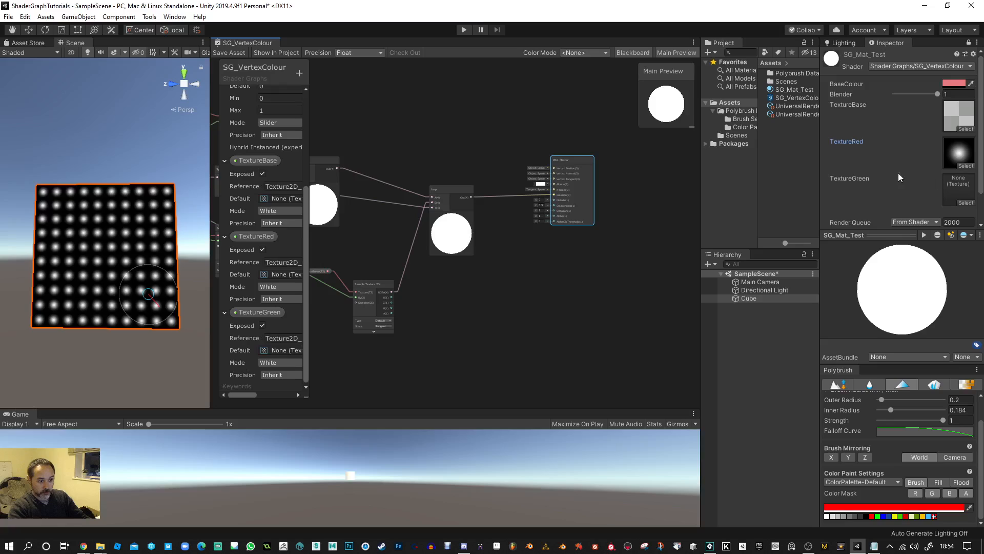
Import Pat1_Camo.png, Pat2_Pixel.png and Pat3_BlueTri.png from the TEX folder into the project's Assets folder
{"action": "left_click", "coordinate": [967, 203]}
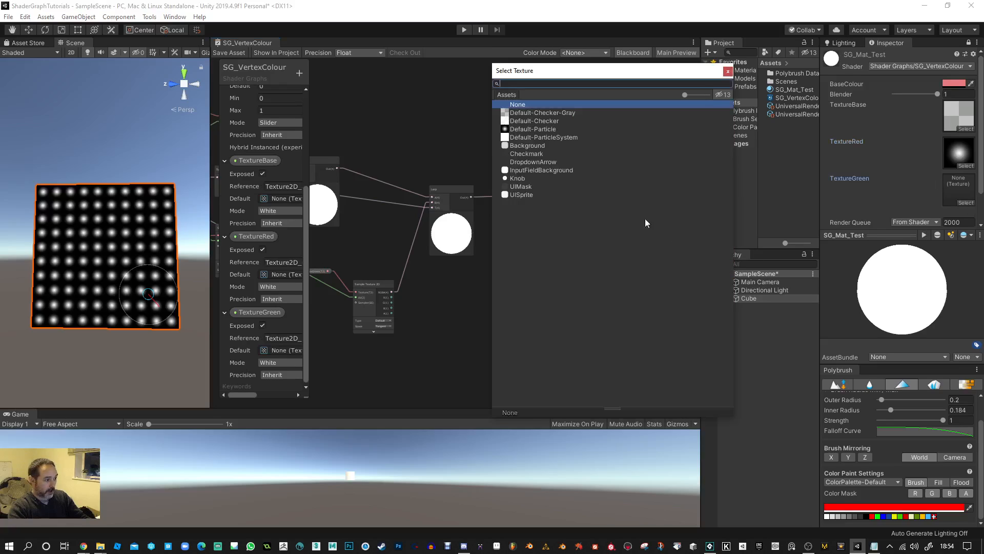
{"action": "left_click", "coordinate": [727, 72]}
{"action": "right_click", "coordinate": [777, 128]}
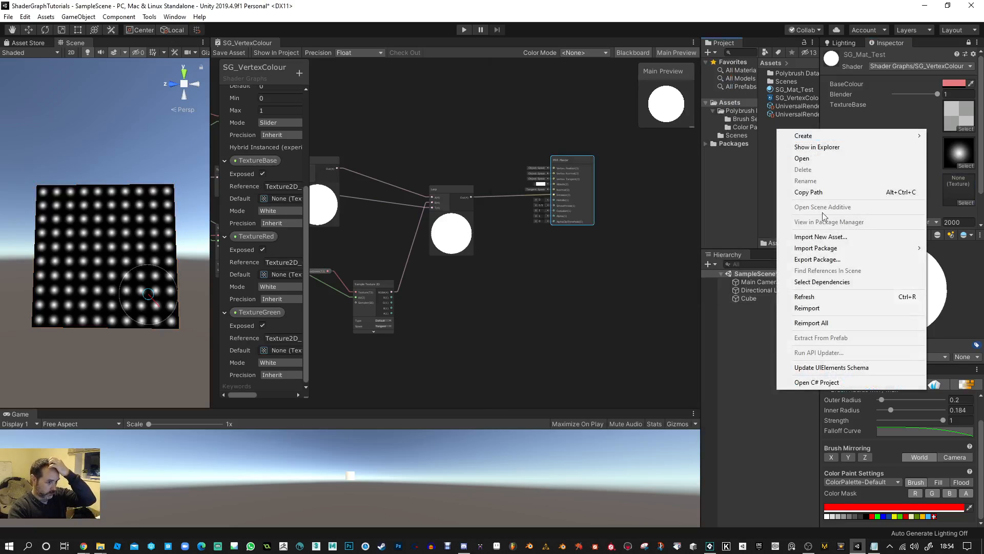
{"action": "left_click", "coordinate": [841, 238]}
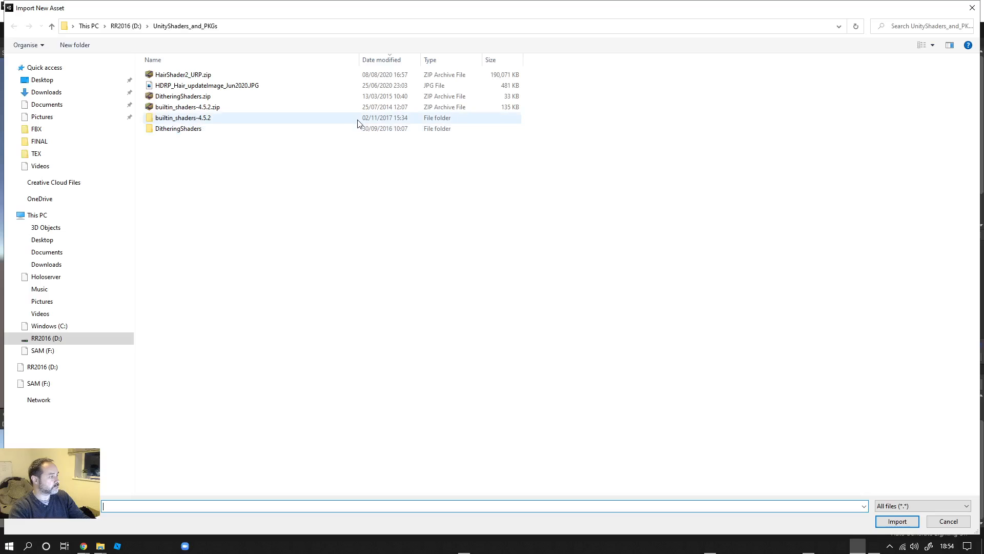
{"action": "left_click", "coordinate": [64, 152]}
{"action": "left_click", "coordinate": [401, 112]}
{"action": "left_click", "coordinate": [490, 90], "text": "shift"}
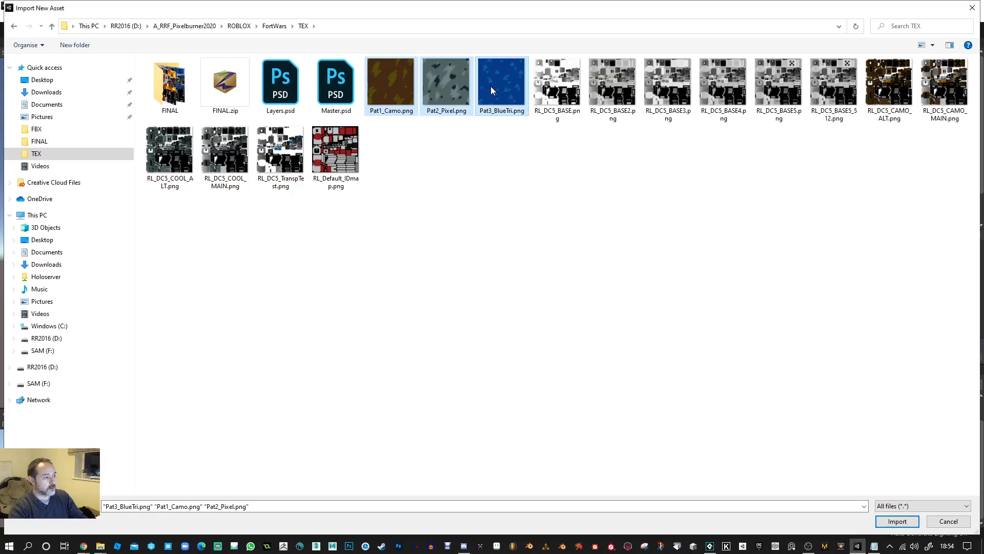
{"action": "left_click", "coordinate": [890, 519]}
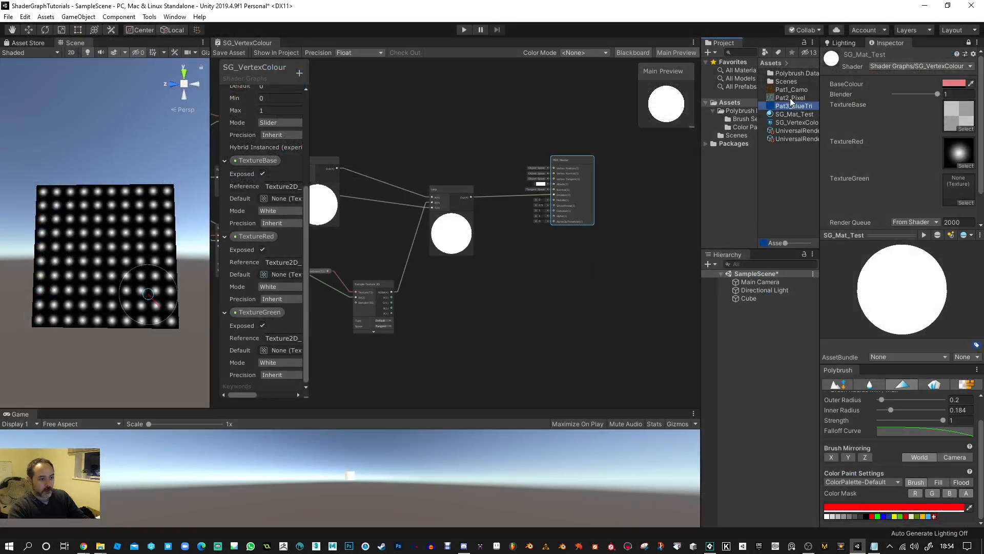
Assign Pat1_Camo to TextureBase, Pat2_Pixel to TextureRed and Pat3_BlueTri to TextureGreen on SG_Mat_Test
{"action": "left_click_drag", "start_coordinate": [791, 89], "coordinate": [954, 121]}
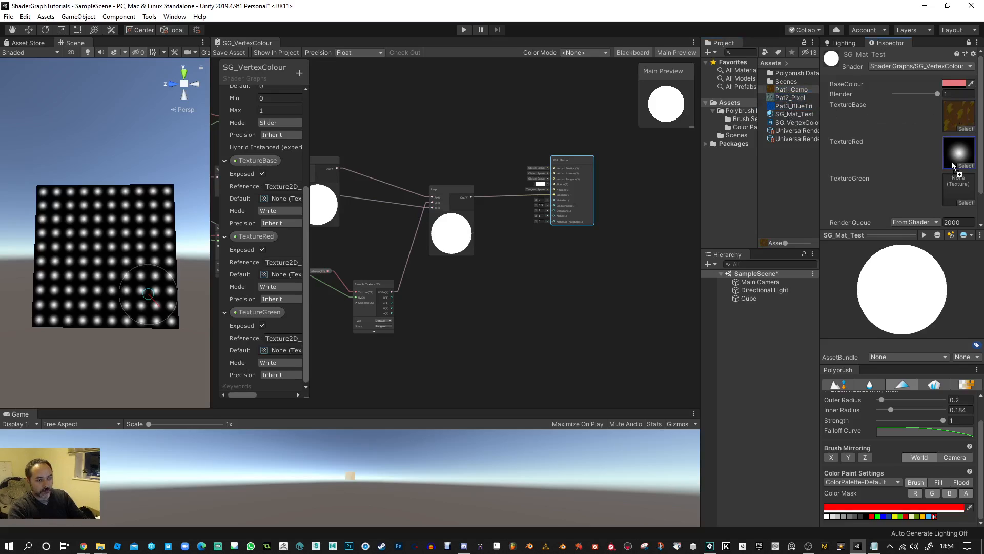
{"action": "left_click_drag", "start_coordinate": [952, 161], "coordinate": [954, 163]}
{"action": "left_click_drag", "start_coordinate": [779, 106], "coordinate": [953, 185]}
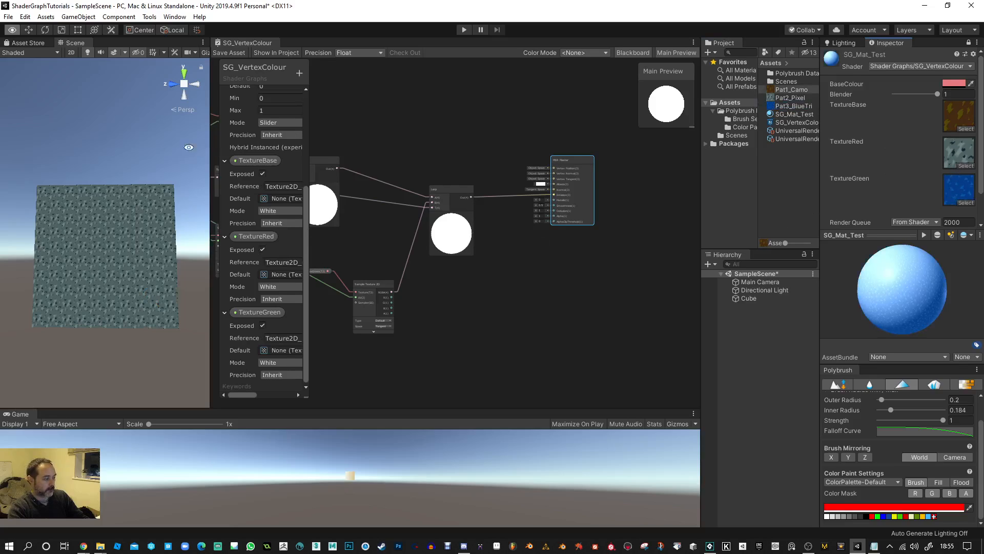
Widen the Scene view and examine the new textures on the cube's faces from several angles
{"action": "left_click_drag", "start_coordinate": [176, 197], "coordinate": [585, 250], "text": "alt"}
{"action": "scroll", "coordinate": [200, 283], "scroll_direction": "up", "scroll_amount": 3, "text": "alt"}
{"action": "left_click_drag", "start_coordinate": [211, 281], "coordinate": [393, 279]}
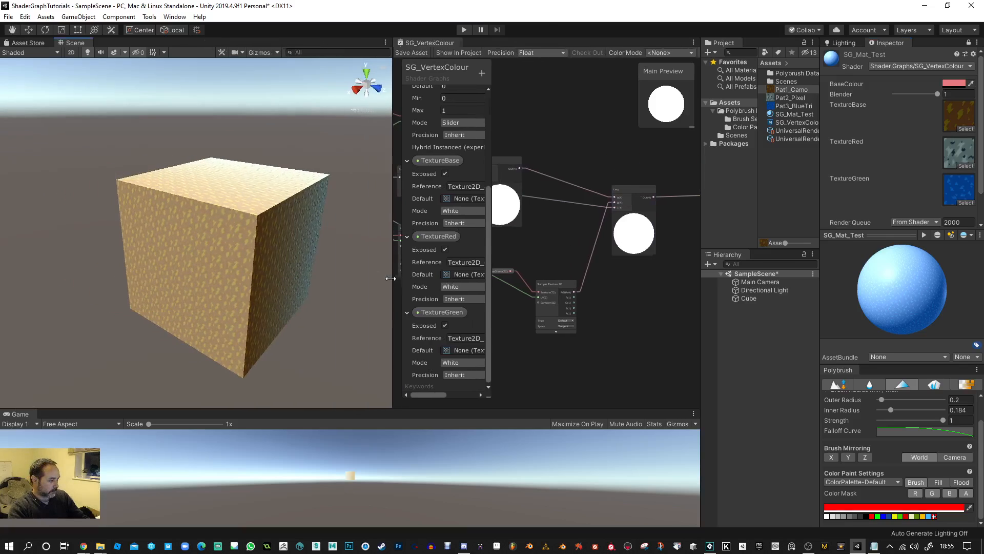
{"action": "middle_click_drag", "start_coordinate": [289, 209], "coordinate": [252, 190], "text": "alt"}
{"action": "right_click_drag", "start_coordinate": [252, 190], "coordinate": [303, 239], "text": "alt"}
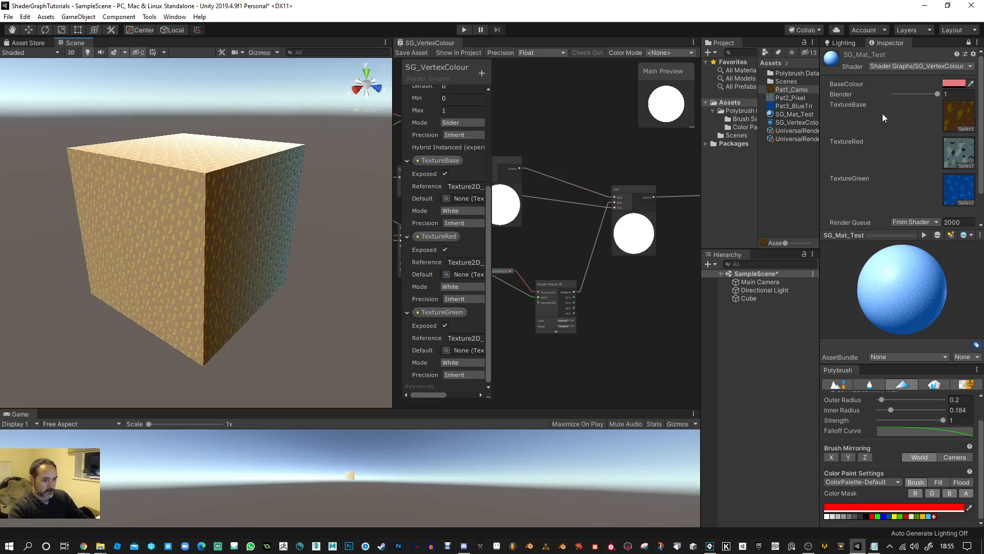
{"action": "left_click_drag", "start_coordinate": [231, 208], "coordinate": [154, 192], "text": "alt"}
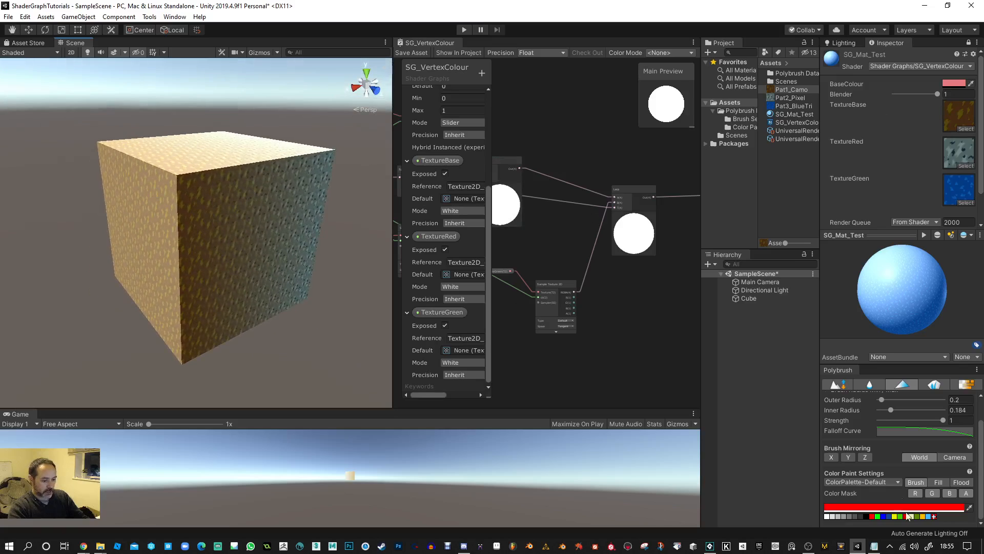
Fill all of the cube's faces with black vertex colour using Polybrush's Fill mode
{"action": "left_click", "coordinate": [865, 517]}
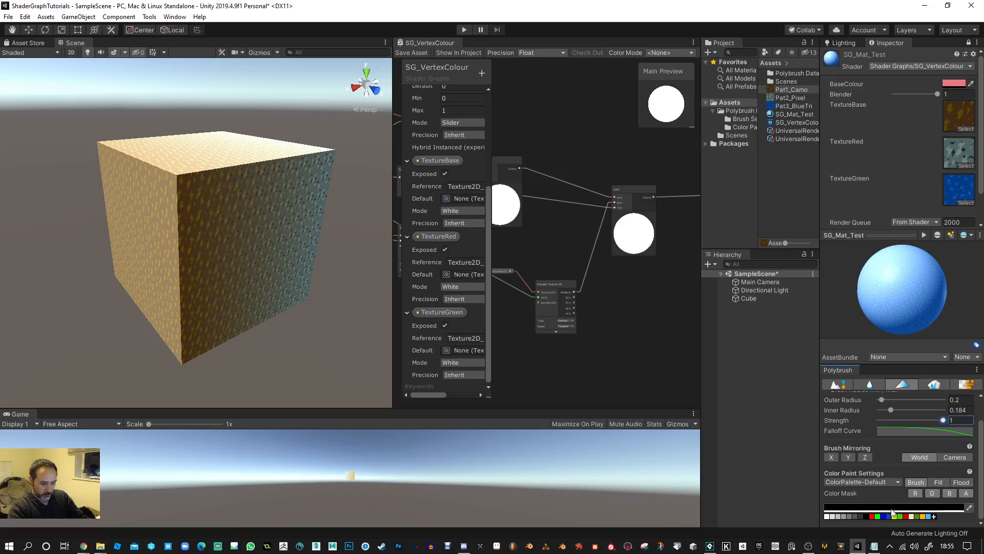
{"action": "left_click", "coordinate": [940, 483]}
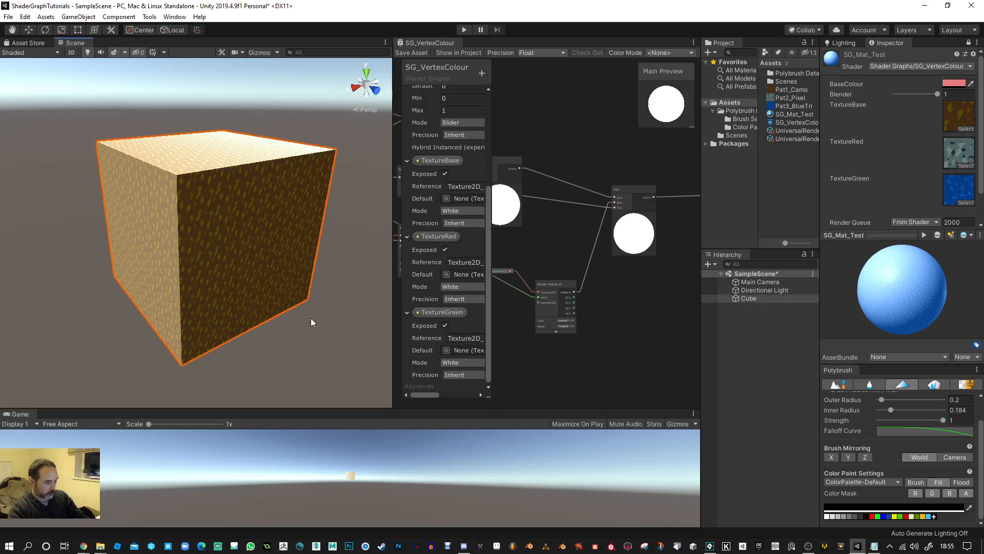
{"action": "left_click_drag", "start_coordinate": [178, 235], "coordinate": [132, 294], "text": "alt"}
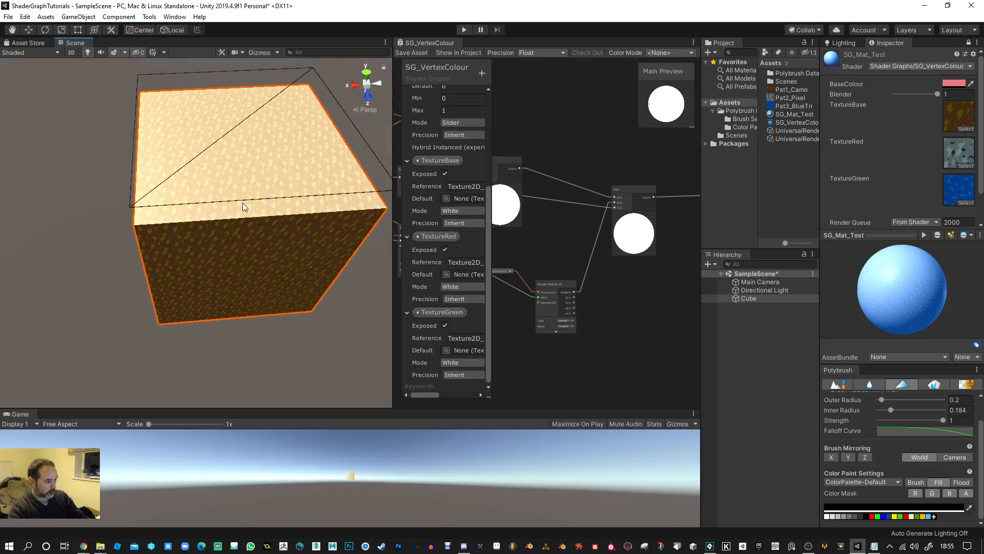
{"action": "left_click_drag", "start_coordinate": [291, 281], "coordinate": [50, 204], "text": "alt"}
{"action": "scroll", "coordinate": [268, 279], "scroll_direction": "down", "scroll_amount": 5}
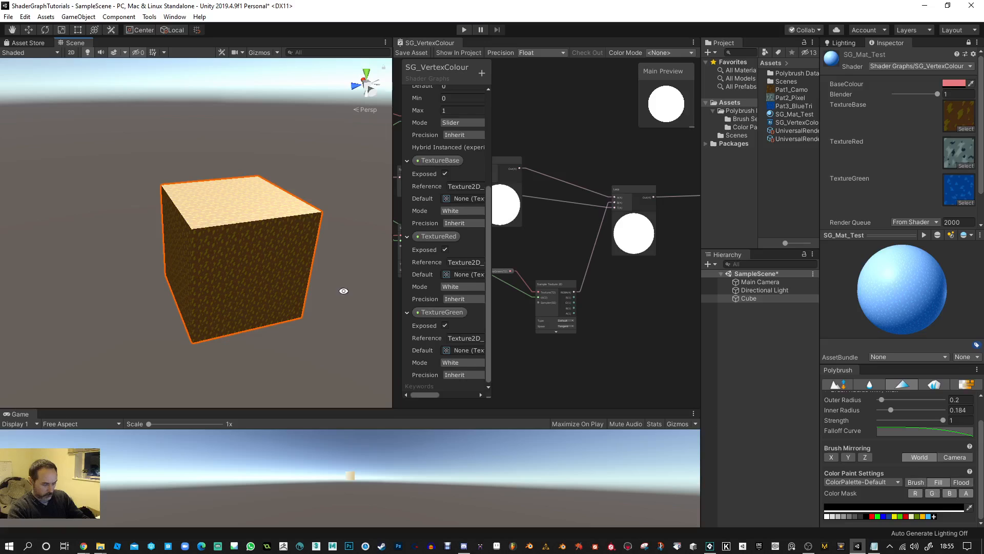
{"action": "left_click_drag", "start_coordinate": [341, 285], "coordinate": [395, 291], "text": "alt"}
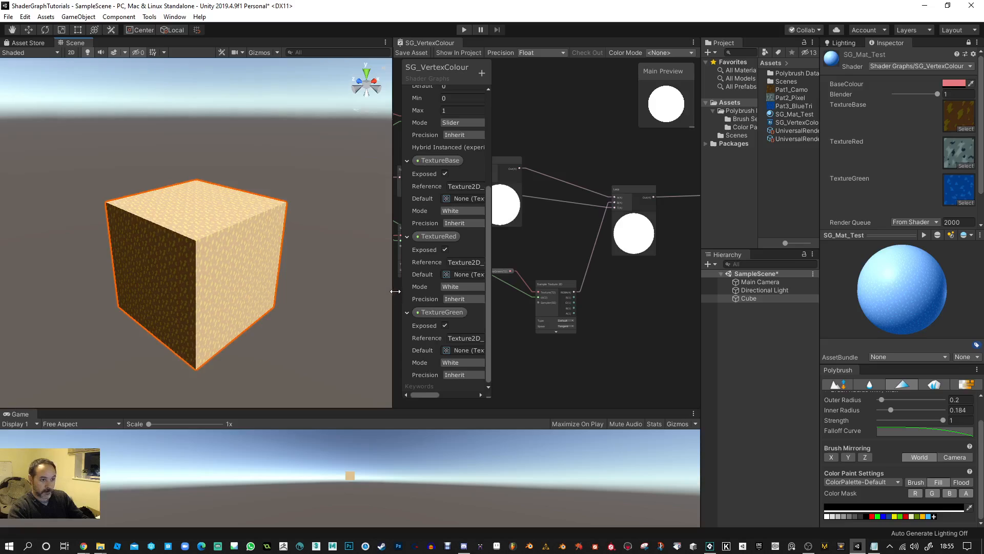
{"action": "left_click_drag", "start_coordinate": [329, 260], "coordinate": [308, 230], "text": "alt"}
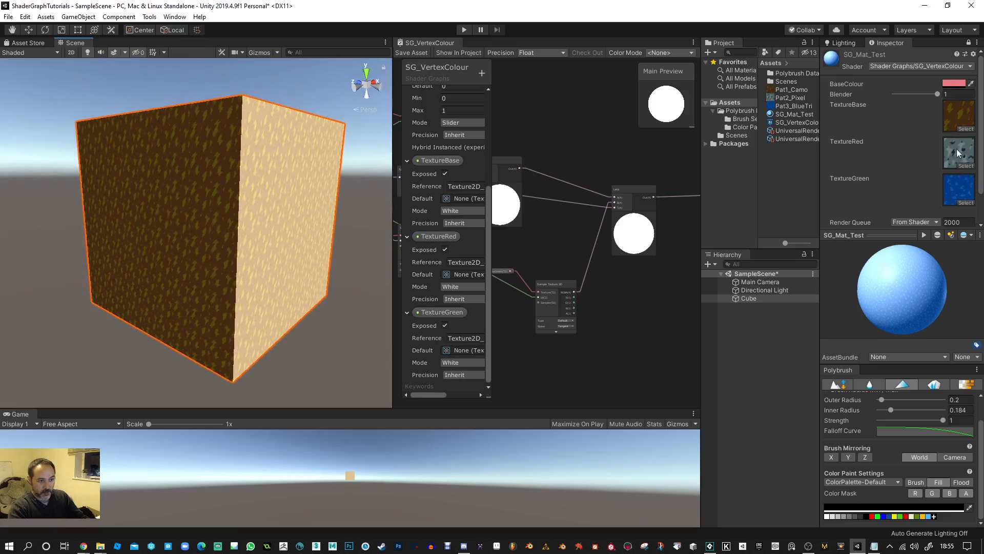
Paint the cube's upper corner with red vertex colour to blend in the Pat2_Pixel texture
{"action": "left_click", "coordinate": [906, 516]}
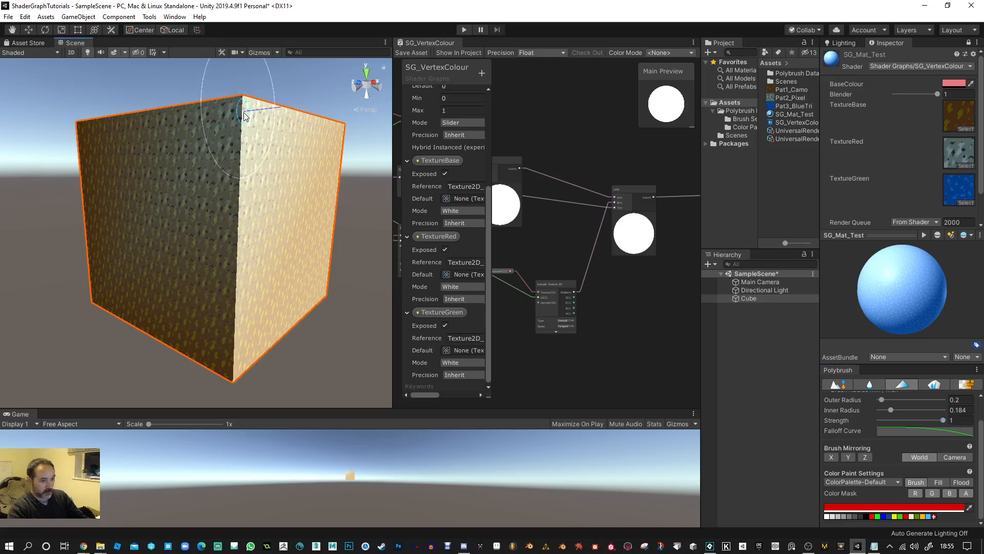
{"action": "right_click_drag", "start_coordinate": [241, 112], "coordinate": [261, 367]}
{"action": "right_click_drag", "start_coordinate": [233, 228], "coordinate": [340, 174]}
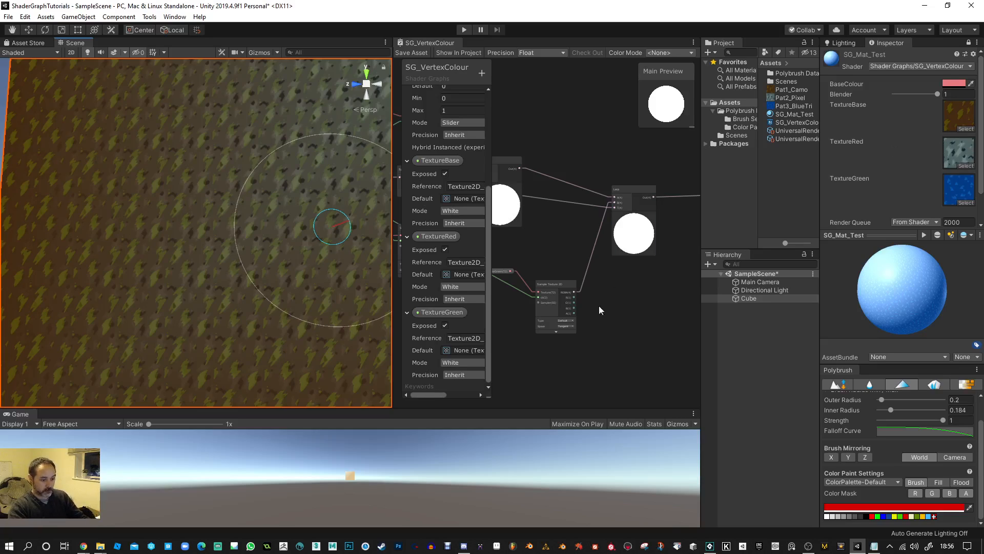
Paint another upper corner of the cube with green vertex colour to blend in the Pat3_BlueTri texture
{"action": "left_click", "coordinate": [879, 516]}
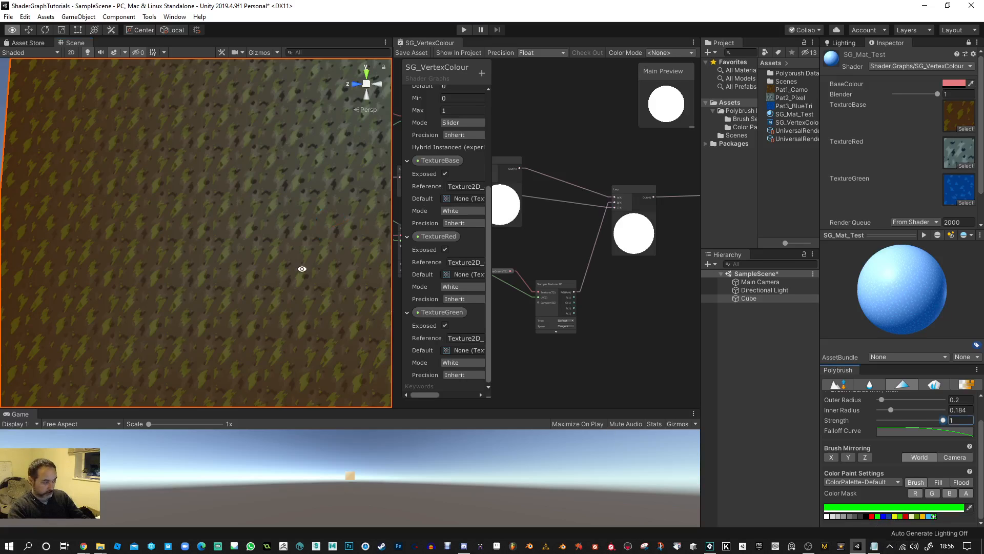
{"action": "scroll", "coordinate": [297, 217], "scroll_direction": "down", "scroll_amount": 3}
{"action": "right_click_drag", "start_coordinate": [297, 217], "coordinate": [254, 217], "text": "alt"}
{"action": "left_click_drag", "start_coordinate": [254, 217], "coordinate": [277, 243], "text": "alt"}
{"action": "left_click_drag", "start_coordinate": [163, 166], "coordinate": [147, 161]}
{"action": "mouse_move", "coordinate": [203, 186]}
{"action": "right_mouse_down", "text": "alt"}
{"action": "mouse_move", "coordinate": [213, 191]}
{"action": "mouse_move", "coordinate": [255, 362]}
{"action": "right_mouse_up", "text": "alt"}
{"action": "mouse_move", "coordinate": [255, 362]}
{"action": "left_mouse_down", "text": "alt"}
{"action": "mouse_move", "coordinate": [134, 275]}
{"action": "mouse_move", "coordinate": [147, 275]}
{"action": "mouse_move", "coordinate": [185, 191]}
{"action": "mouse_move", "coordinate": [268, 211]}
{"action": "mouse_move", "coordinate": [336, 176]}
{"action": "mouse_move", "coordinate": [211, 160]}
{"action": "mouse_move", "coordinate": [138, 195]}
{"action": "mouse_move", "coordinate": [111, 303]}
{"action": "mouse_move", "coordinate": [138, 359]}
{"action": "mouse_move", "coordinate": [214, 284]}
{"action": "mouse_move", "coordinate": [323, 237]}
{"action": "mouse_move", "coordinate": [358, 281]}
{"action": "mouse_move", "coordinate": [216, 246]}
{"action": "mouse_move", "coordinate": [255, 268]}
{"action": "mouse_move", "coordinate": [196, 251]}
{"action": "left_mouse_up", "text": "alt"}
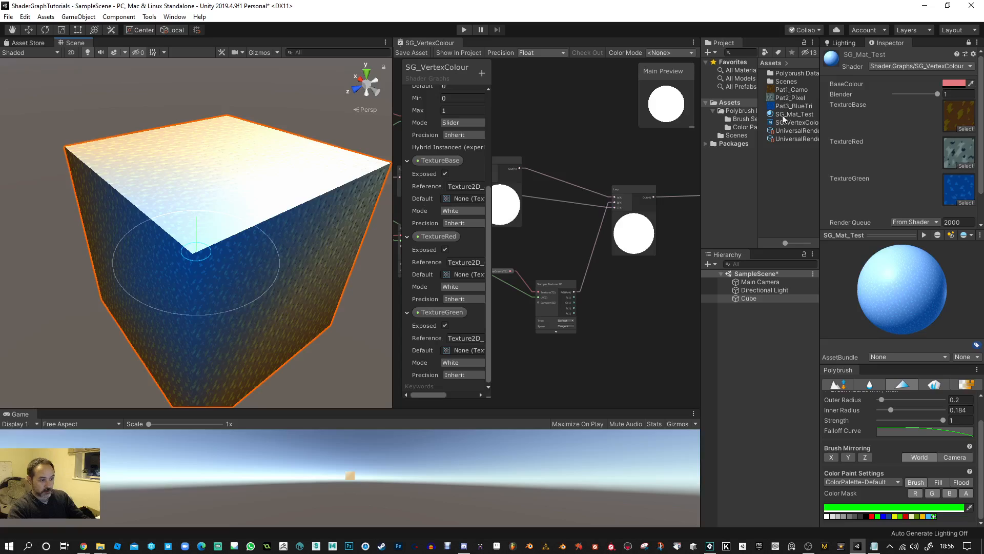
Unlock the Inspector for the Directional Light and set its intensity to 0.1
{"action": "left_click", "coordinate": [778, 290]}
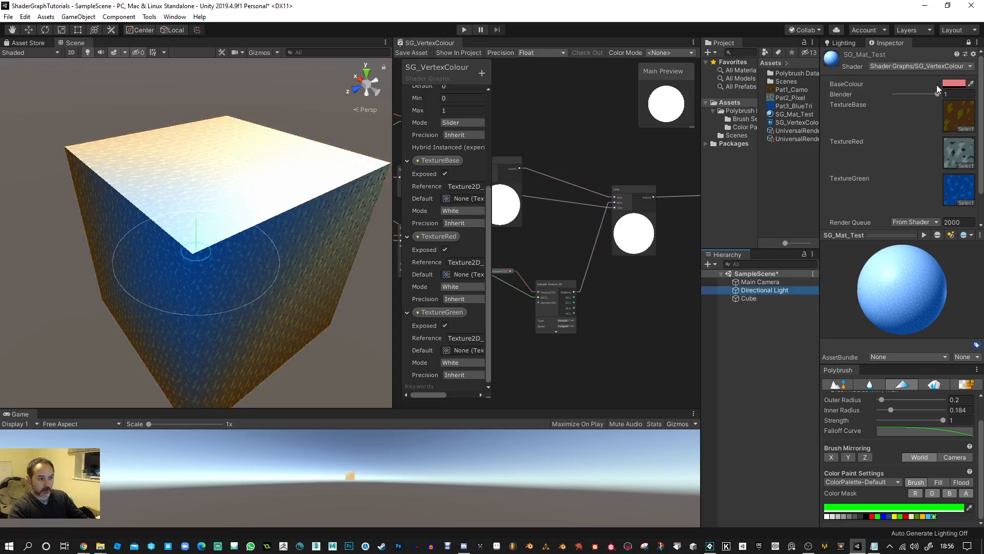
{"action": "left_click", "coordinate": [969, 44]}
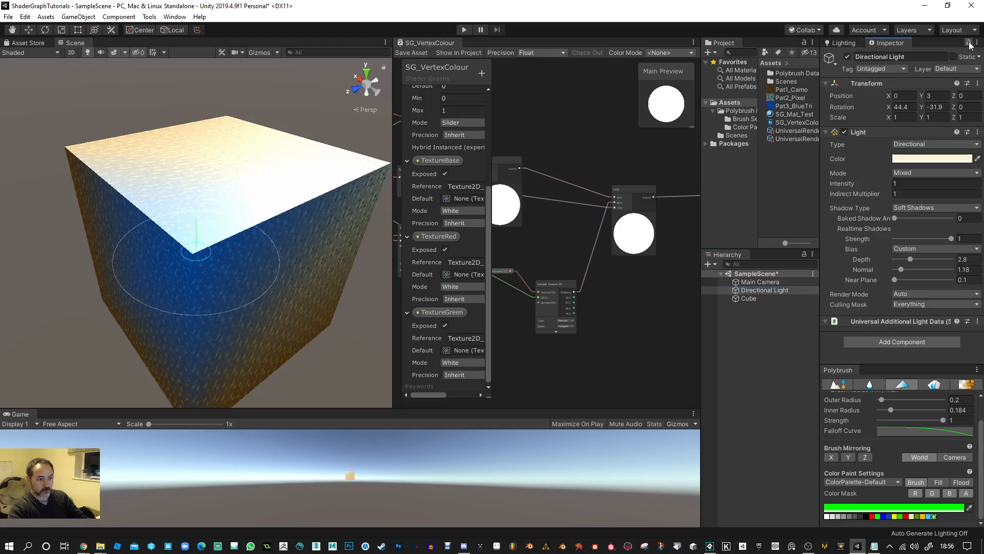
{"action": "left_click", "coordinate": [918, 183]}
{"action": "type", "text": "0.1"}
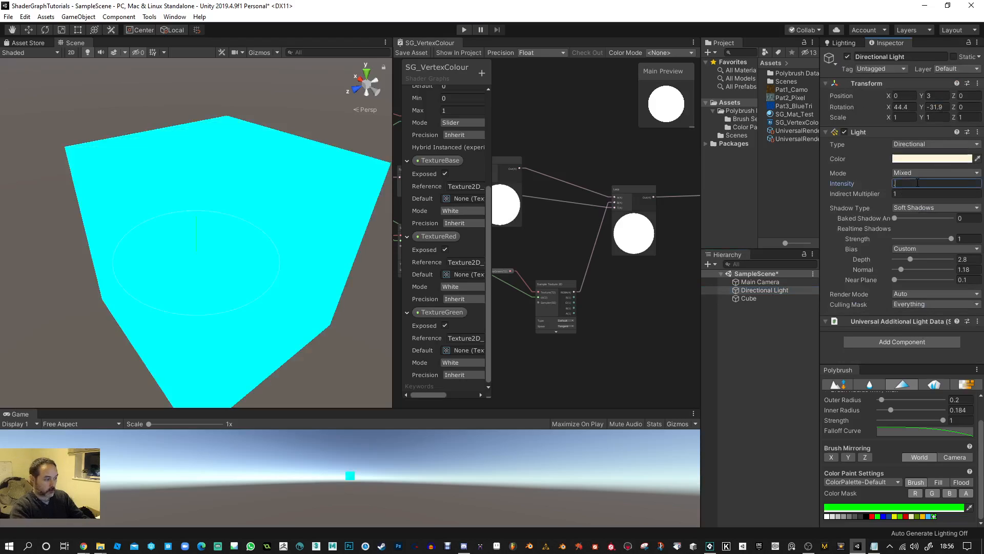
{"action": "mouse_move", "coordinate": [208, 224]}
{"action": "left_mouse_down", "text": "alt"}
{"action": "mouse_move", "coordinate": [553, 294]}
{"action": "mouse_move", "coordinate": [448, 185]}
{"action": "mouse_move", "coordinate": [219, 176]}
{"action": "mouse_move", "coordinate": [132, 147]}
{"action": "mouse_move", "coordinate": [246, 246]}
{"action": "mouse_move", "coordinate": [127, 278]}
{"action": "mouse_move", "coordinate": [210, 281]}
{"action": "left_mouse_up", "text": "alt"}
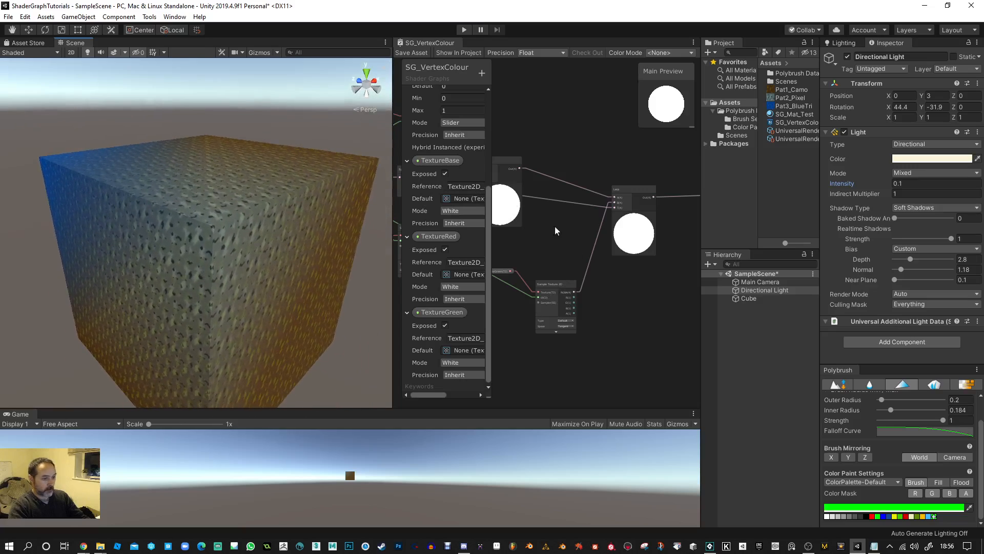
Widen the shader graph area and move the Tiling And Offset node level with the TextureBase sampler
{"action": "scroll", "coordinate": [588, 266], "scroll_direction": "down", "scroll_amount": 2}
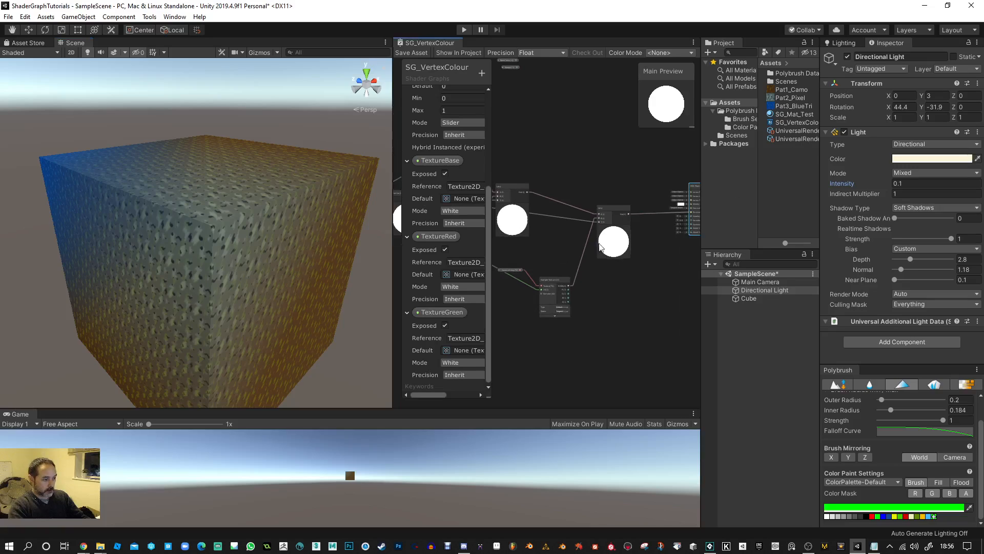
{"action": "right_click", "coordinate": [601, 248]}
{"action": "left_click", "coordinate": [557, 247]}
{"action": "left_click_drag", "start_coordinate": [393, 239], "coordinate": [155, 239]}
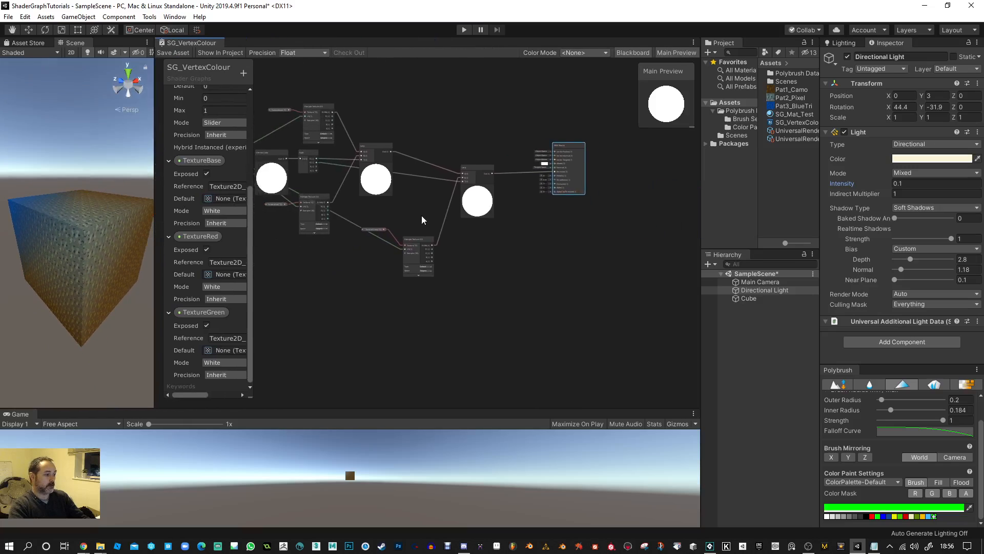
{"action": "middle_click_drag", "start_coordinate": [421, 219], "coordinate": [579, 263]}
{"action": "scroll", "coordinate": [368, 220], "scroll_direction": "up", "scroll_amount": 3}
{"action": "scroll", "coordinate": [392, 154], "scroll_direction": "up", "scroll_amount": 3}
{"action": "scroll", "coordinate": [337, 140], "scroll_direction": "up", "scroll_amount": 2}
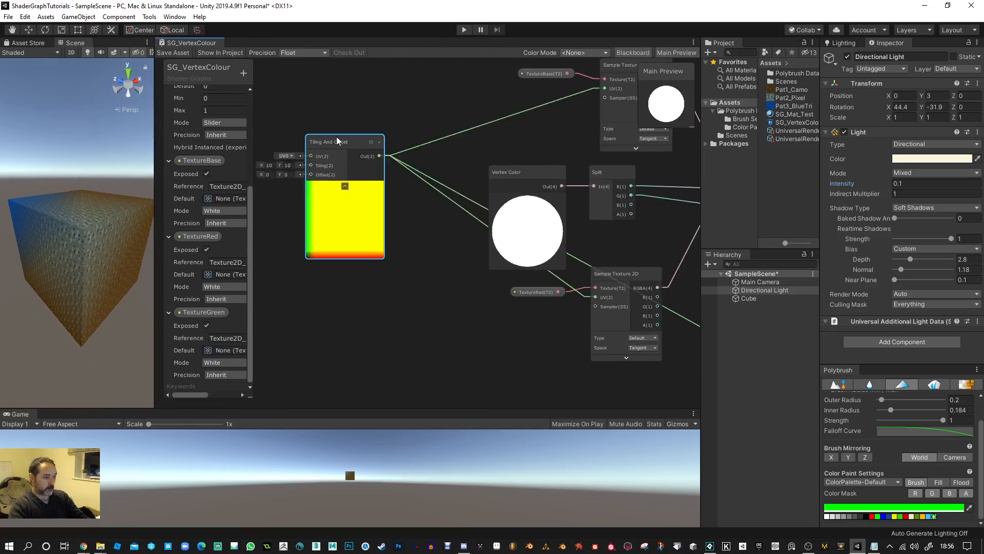
{"action": "left_click_drag", "start_coordinate": [337, 139], "coordinate": [383, 121]}
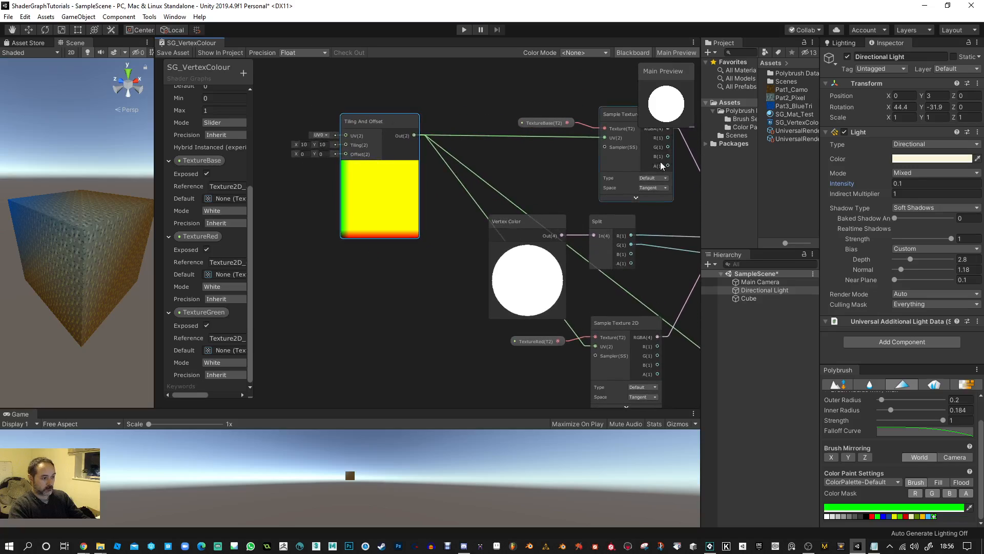
Delete the Tiling And Offset connections to the UV inputs of the TextureRed and TextureGreen samplers
{"action": "scroll", "coordinate": [530, 191], "scroll_direction": "down", "scroll_amount": 1}
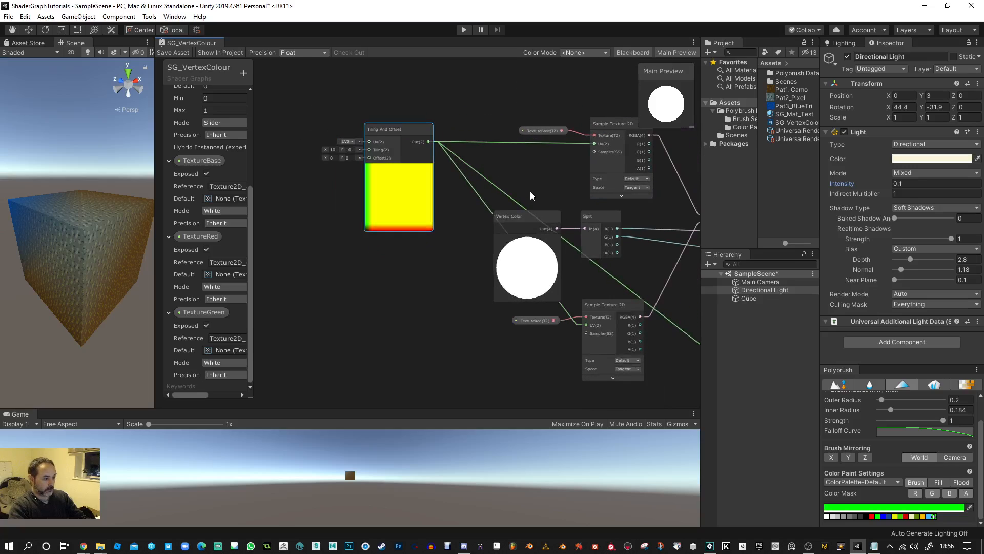
{"action": "left_click", "coordinate": [504, 193]}
{"action": "key", "text": "Delete"}
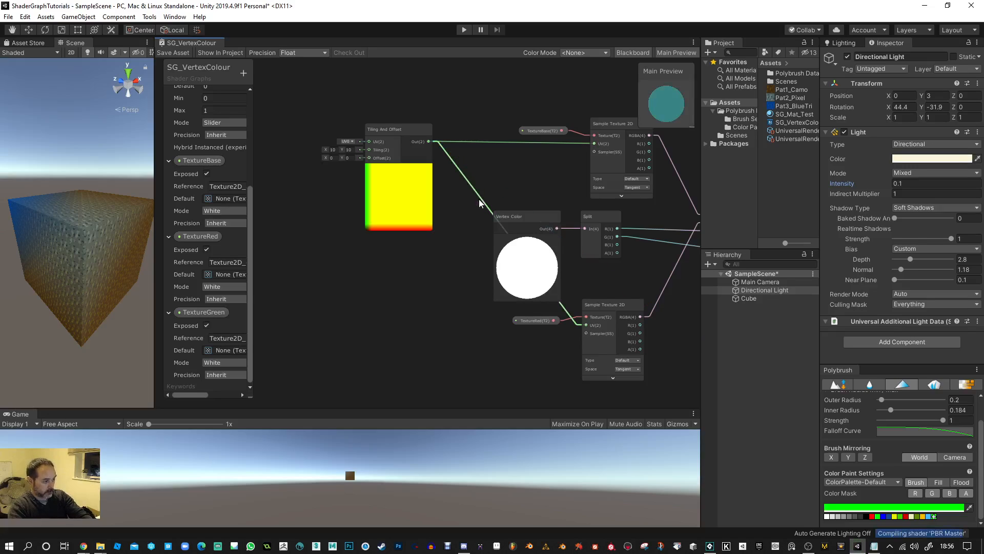
{"action": "left_click", "coordinate": [480, 199]}
{"action": "key", "text": "Delete"}
Duplicate the Tiling And Offset node and connect a copy placed beside the TextureRed sampler to that sampler's UV input
{"action": "left_click", "coordinate": [405, 136]}
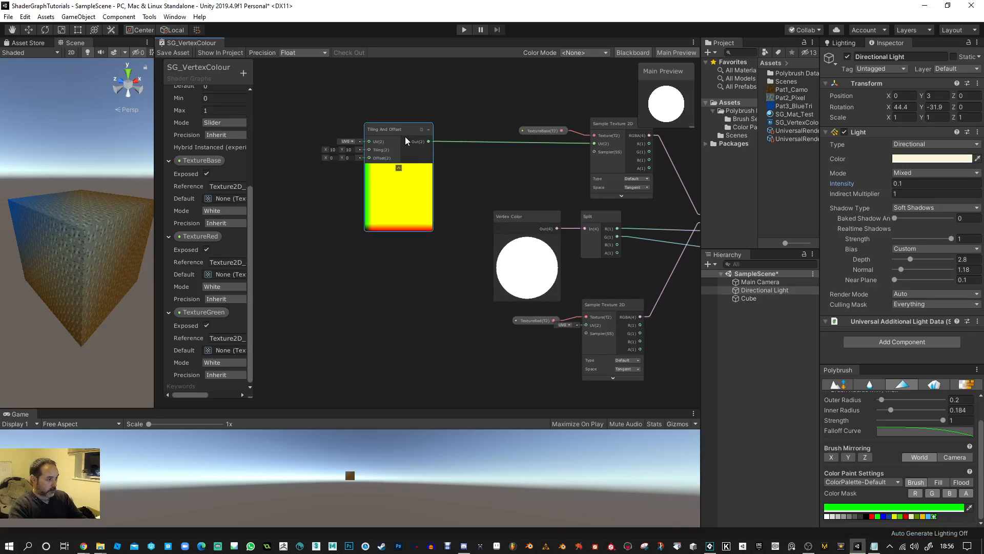
{"action": "key", "text": "ctrl+d"}
{"action": "scroll", "coordinate": [490, 192], "scroll_direction": "down", "scroll_amount": 2}
{"action": "scroll", "coordinate": [380, 117], "scroll_direction": "down", "scroll_amount": 2}
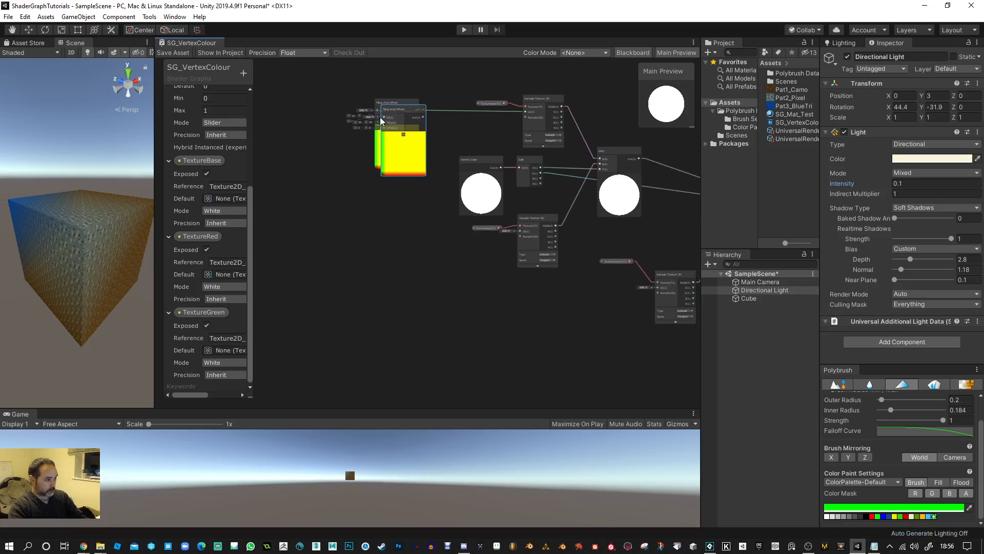
{"action": "left_click_drag", "start_coordinate": [393, 123], "coordinate": [392, 301]}
{"action": "middle_click_drag", "start_coordinate": [431, 217], "coordinate": [368, 247]}
{"action": "left_click_drag", "start_coordinate": [326, 231], "coordinate": [454, 266]}
{"action": "scroll", "coordinate": [439, 260], "scroll_direction": "up", "scroll_amount": 3}
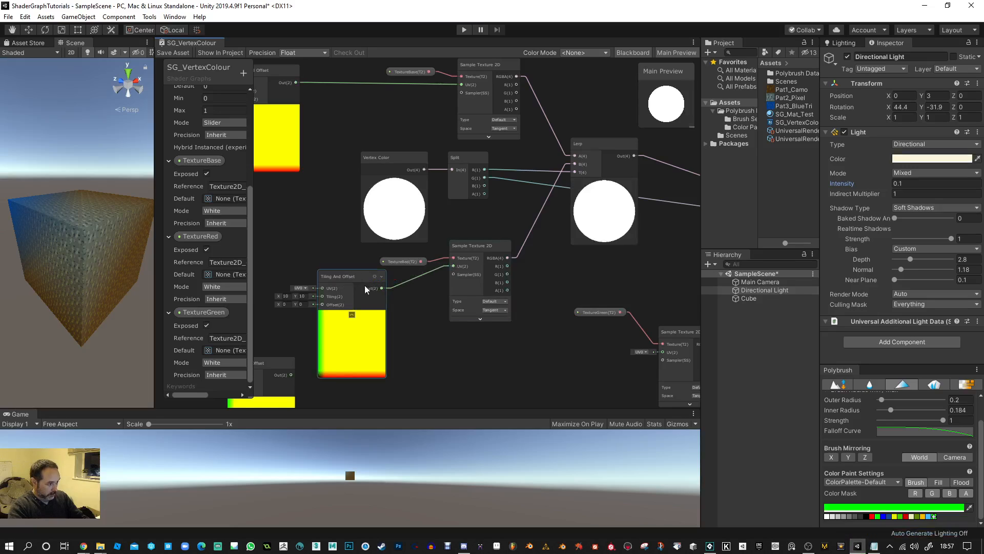
Place another Tiling And Offset copy beside the TextureGreen sampler and connect it to the sampler's UV input
{"action": "scroll", "coordinate": [419, 325], "scroll_direction": "down", "scroll_amount": 2}
{"action": "middle_click_drag", "start_coordinate": [419, 324], "coordinate": [445, 276]}
{"action": "left_click_drag", "start_coordinate": [305, 287], "coordinate": [633, 271]}
{"action": "scroll", "coordinate": [592, 290], "scroll_direction": "up", "scroll_amount": 2}
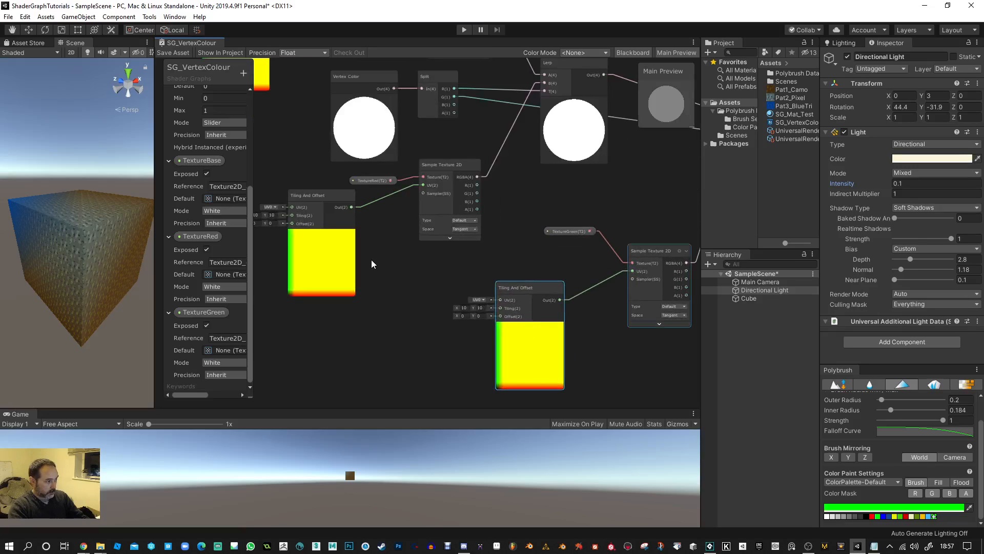
Set the tiling to 5 by 5 for TextureRed and 3 by 3 for TextureGreen, and save the shader graph
{"action": "middle_click_drag", "start_coordinate": [508, 275], "coordinate": [604, 265]}
{"action": "scroll", "coordinate": [391, 234], "scroll_direction": "up", "scroll_amount": 3}
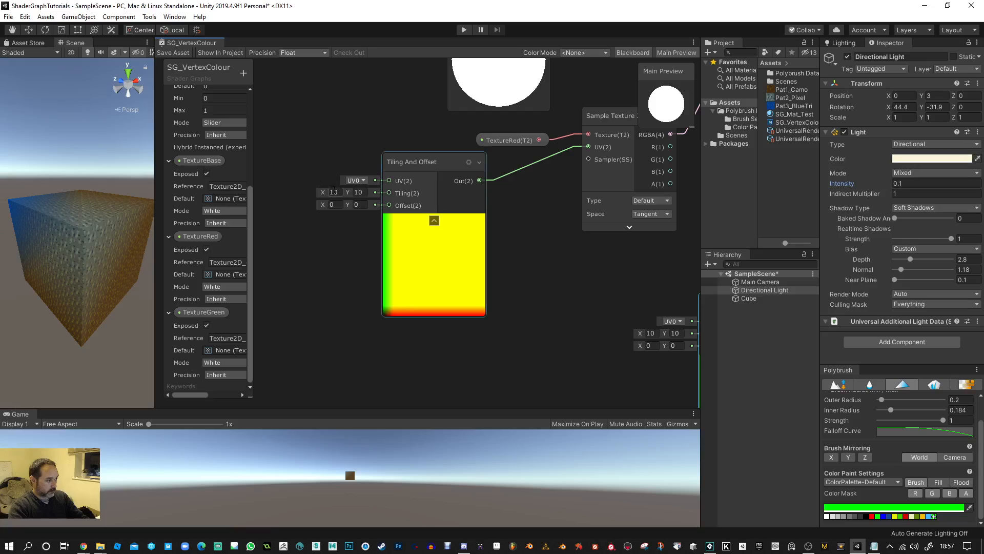
{"action": "left_click", "coordinate": [334, 192]}
{"action": "type", "text": "5"}
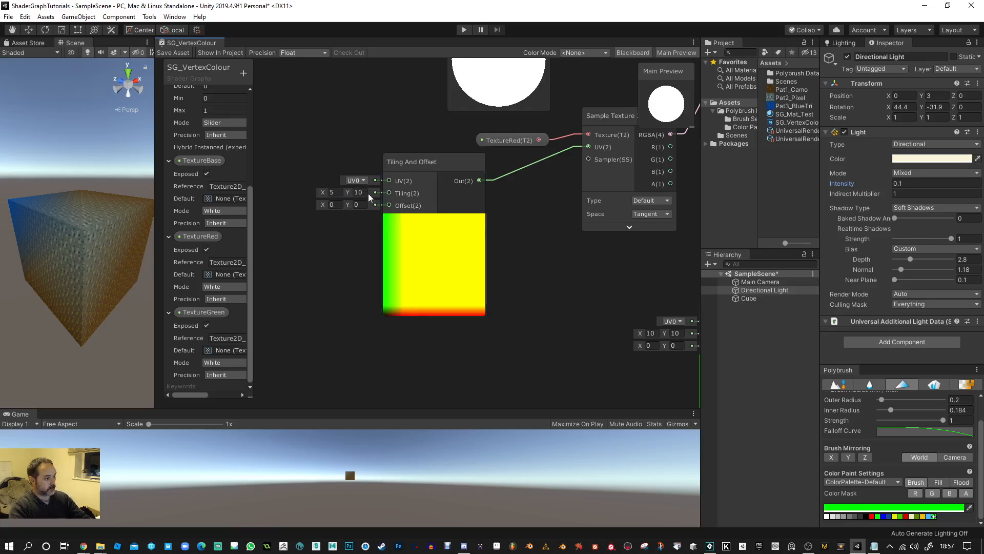
{"action": "key", "text": "Tab"}
{"action": "type", "text": "5"}
{"action": "left_click", "coordinate": [651, 333]}
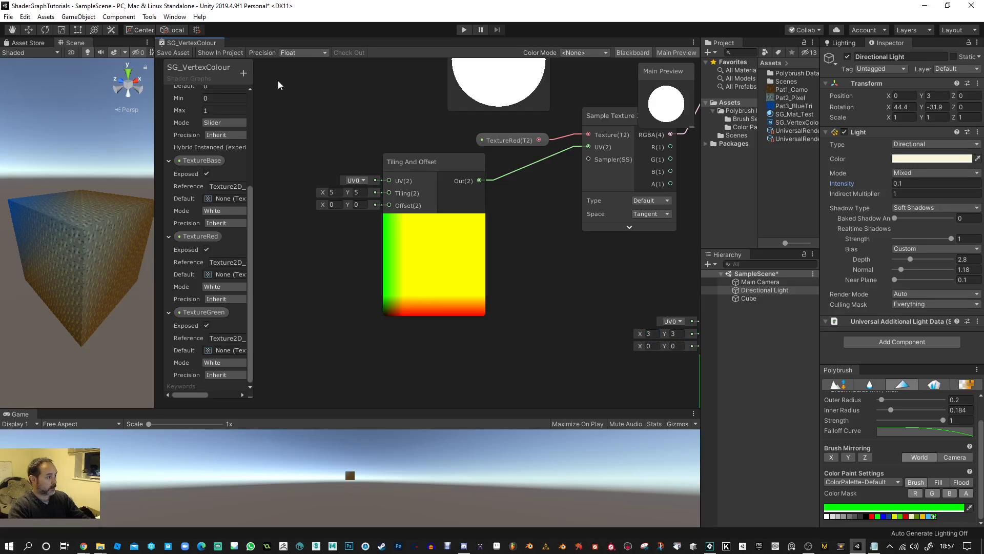
{"action": "left_click", "coordinate": [182, 53]}
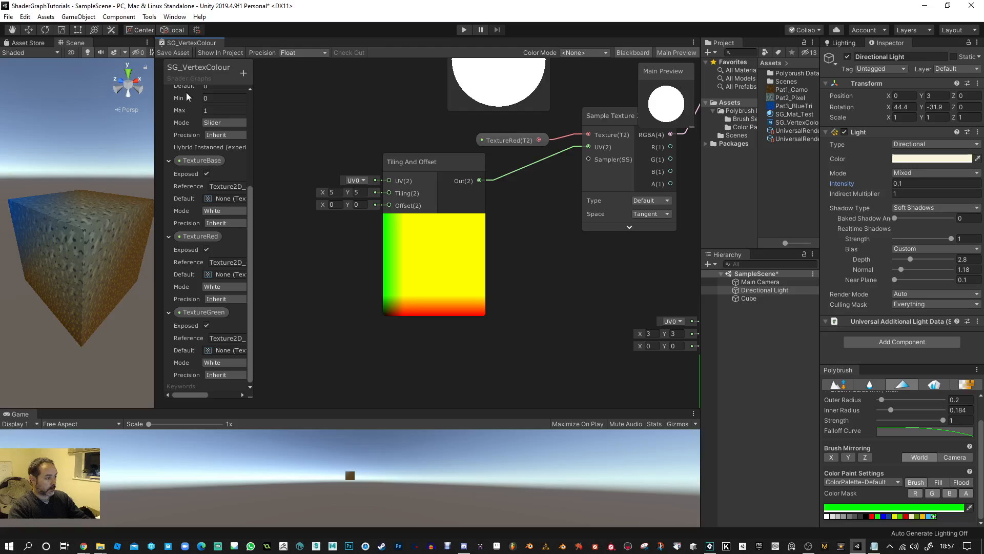
Enlarge the Scene view and examine the blended textures on the cube from several sides
{"action": "left_click_drag", "start_coordinate": [155, 160], "coordinate": [543, 154]}
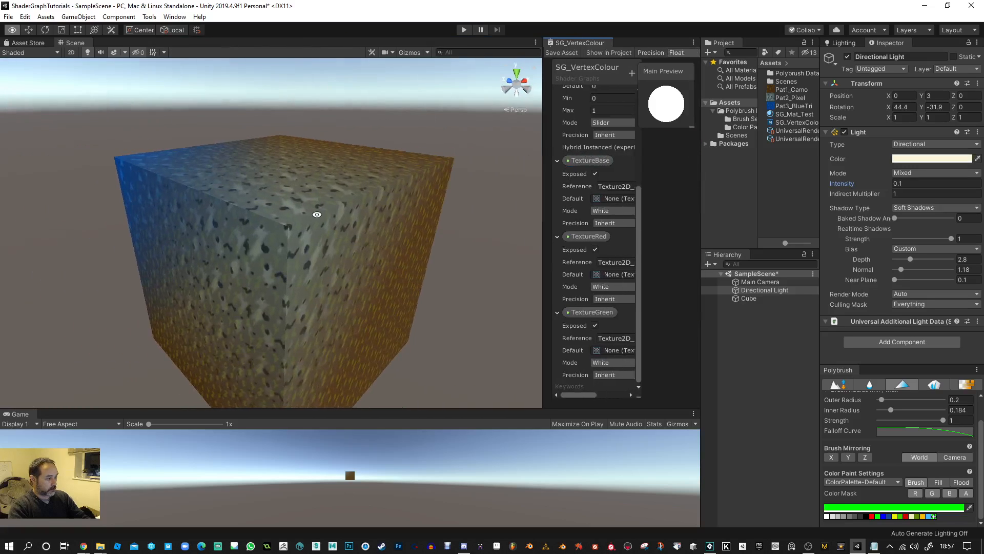
{"action": "left_click_drag", "start_coordinate": [317, 213], "coordinate": [231, 197], "text": "alt"}
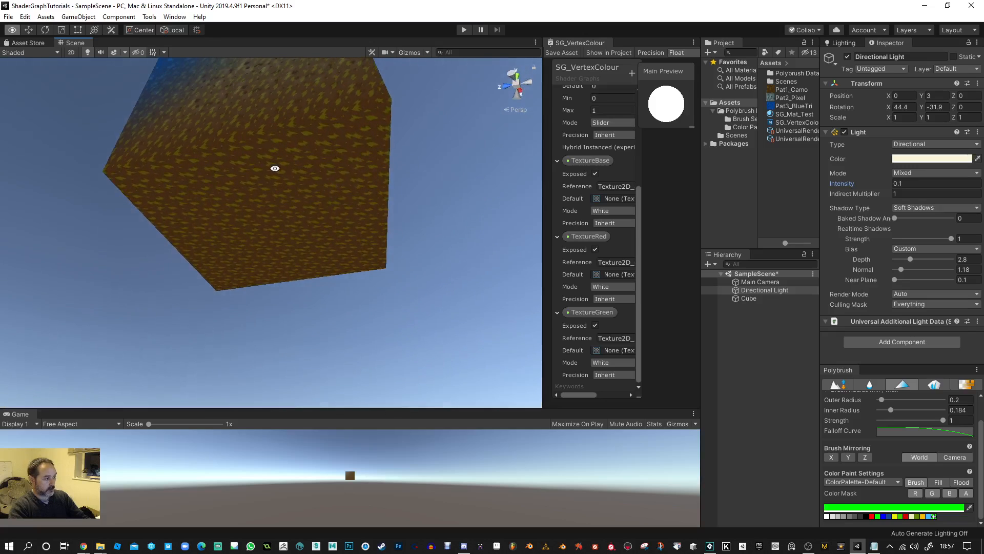
{"action": "left_click_drag", "start_coordinate": [274, 168], "coordinate": [447, 245], "text": "alt"}
{"action": "mouse_move", "coordinate": [261, 267]}
{"action": "left_mouse_down", "text": "alt"}
{"action": "mouse_move", "coordinate": [247, 253]}
{"action": "mouse_move", "coordinate": [312, 297]}
{"action": "mouse_move", "coordinate": [444, 282]}
{"action": "mouse_move", "coordinate": [240, 217]}
{"action": "mouse_move", "coordinate": [248, 267]}
{"action": "left_mouse_up", "text": "alt"}
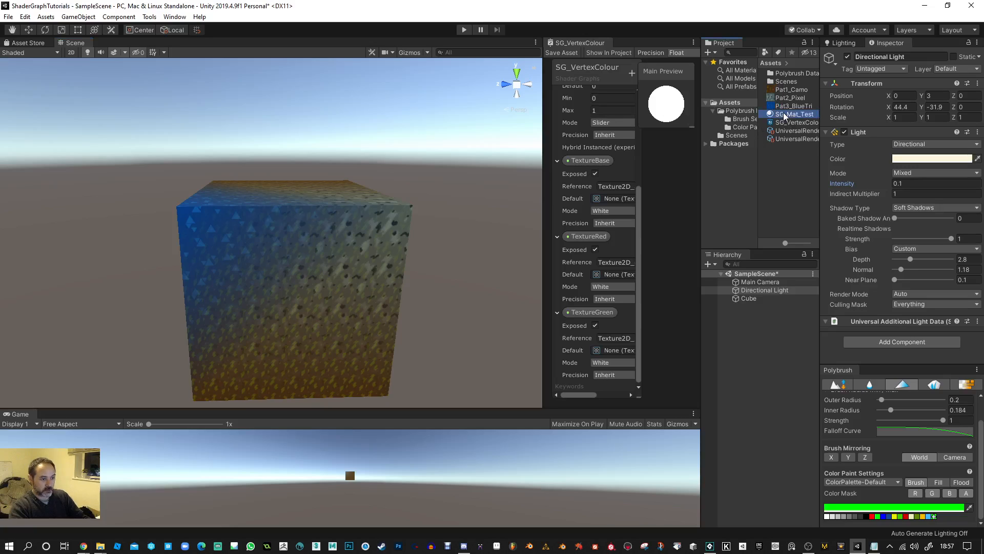
Try the Blender slider on the SG_Mat_Test material and set its BaseColour to white (FFFFFF)
{"action": "left_click", "coordinate": [783, 113]}
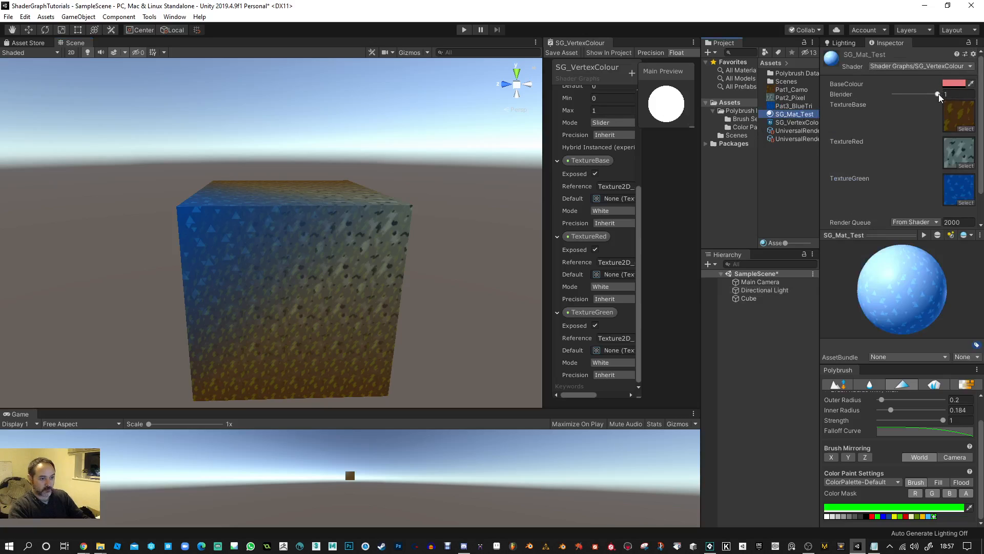
{"action": "left_click_drag", "start_coordinate": [938, 94], "coordinate": [905, 92]}
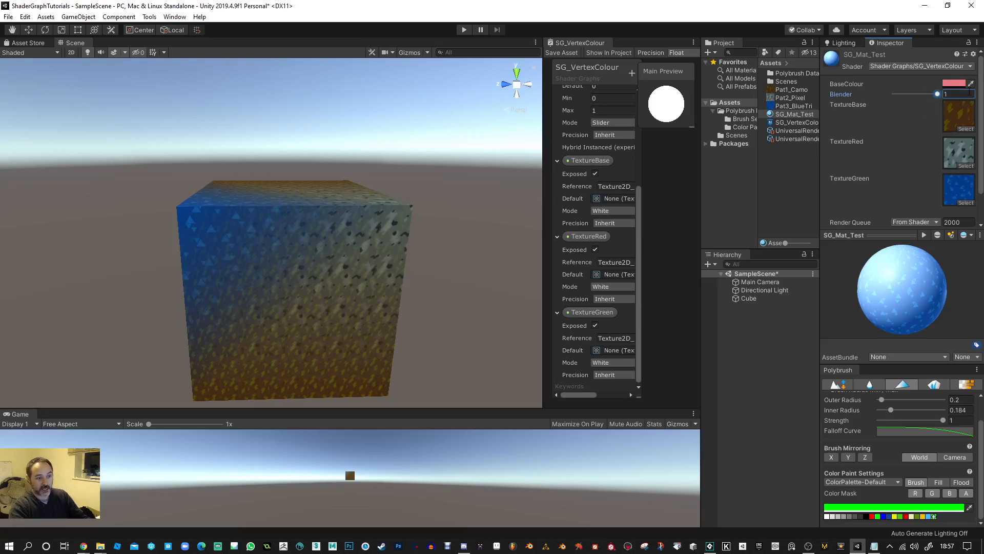
{"action": "left_click", "coordinate": [956, 83]}
{"action": "left_click_drag", "start_coordinate": [641, 235], "coordinate": [608, 225]}
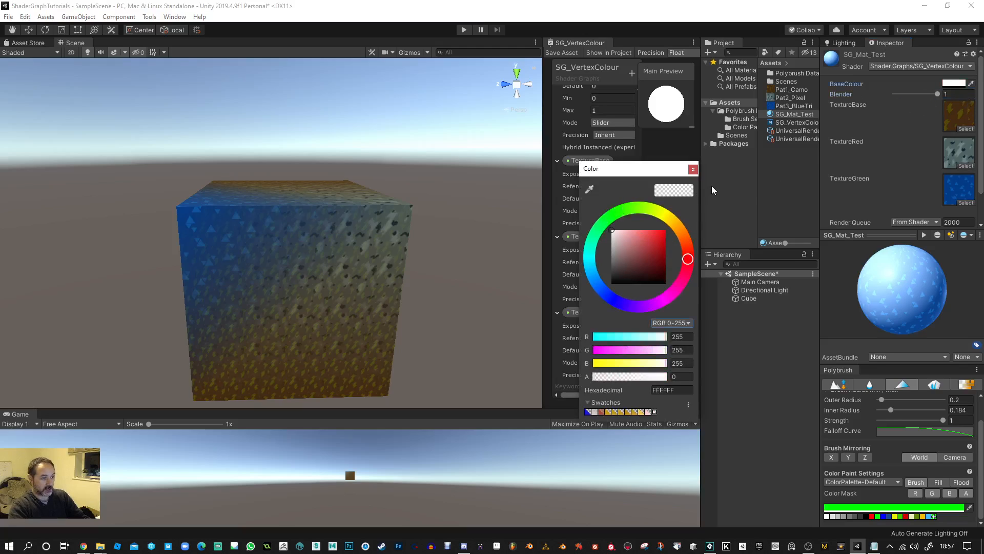
{"action": "left_click", "coordinate": [693, 169]}
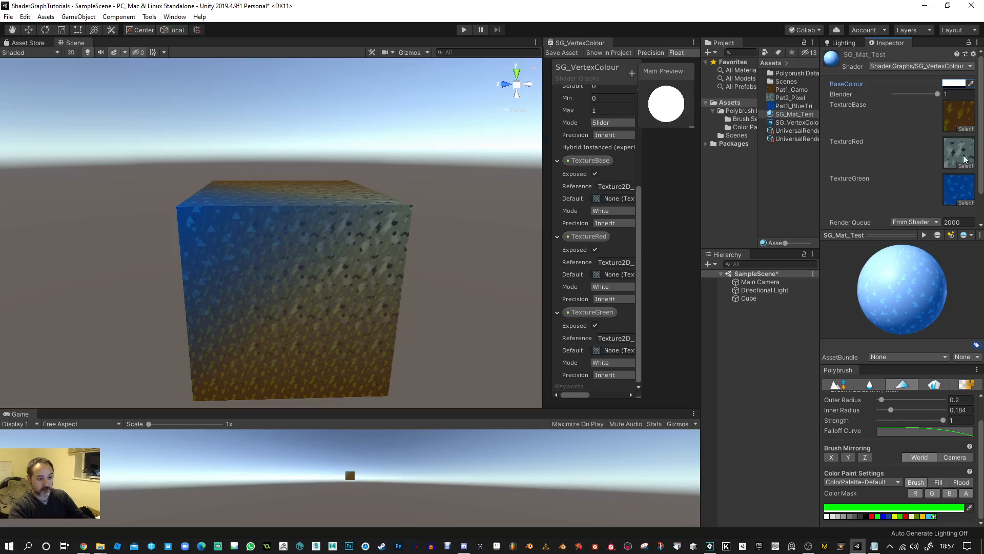
{"action": "left_click_drag", "start_coordinate": [518, 218], "coordinate": [398, 248], "text": "alt"}
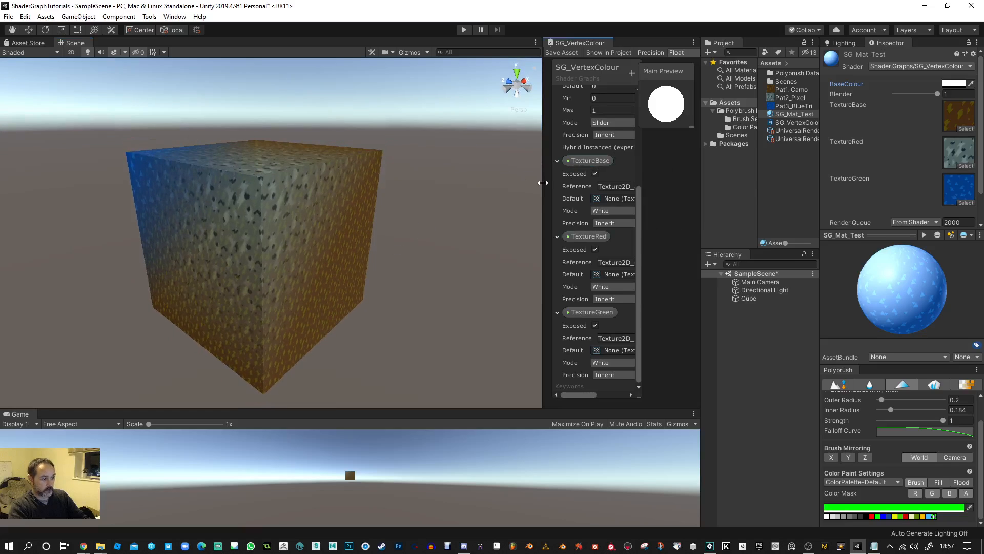
Widen the shader graph area and examine the whole node network, including the unconnected property nodes above it
{"action": "left_click_drag", "start_coordinate": [540, 182], "coordinate": [234, 182]}
{"action": "scroll", "coordinate": [433, 240], "scroll_direction": "down", "scroll_amount": 10}
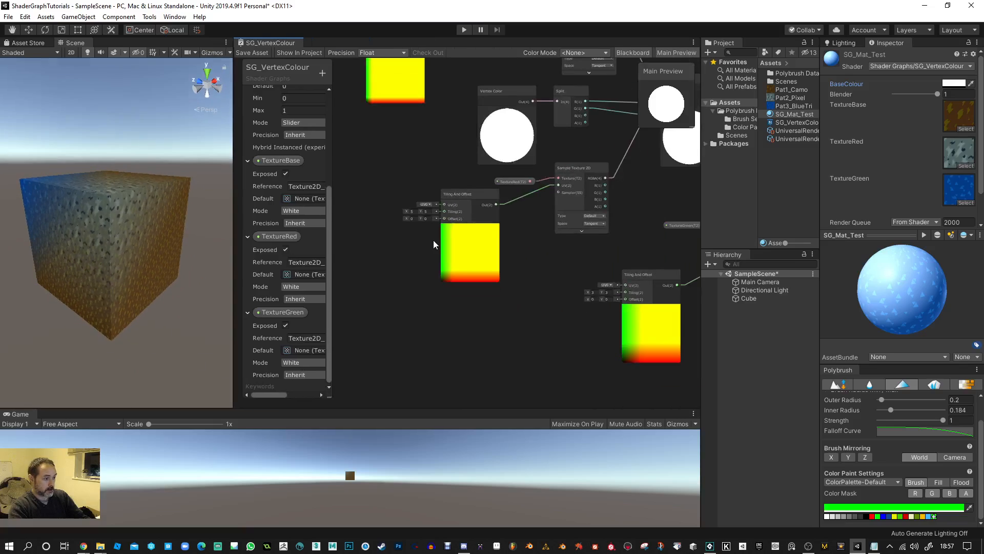
{"action": "scroll", "coordinate": [458, 216], "scroll_direction": "down", "scroll_amount": 7}
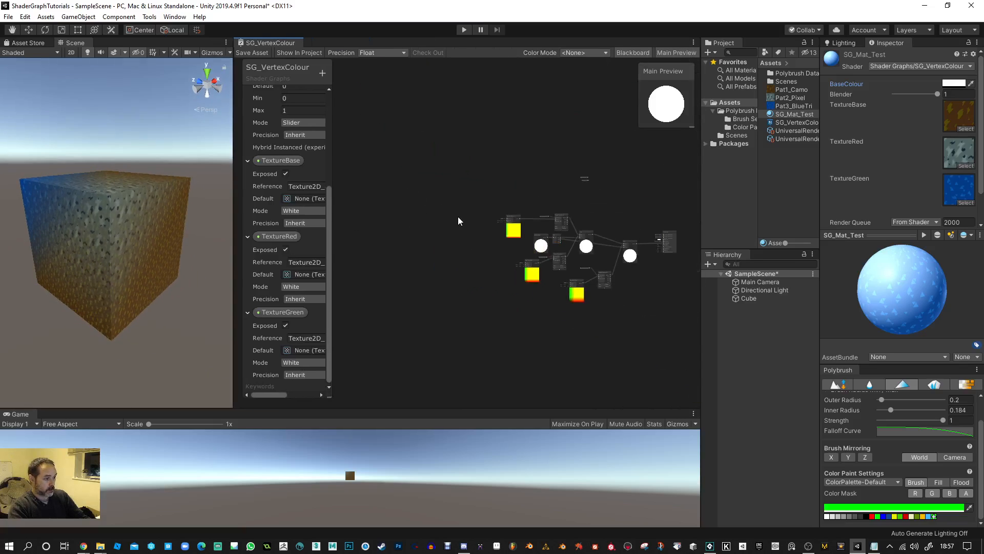
{"action": "scroll", "coordinate": [550, 204], "scroll_direction": "up", "scroll_amount": 7}
{"action": "scroll", "coordinate": [513, 175], "scroll_direction": "up", "scroll_amount": 4}
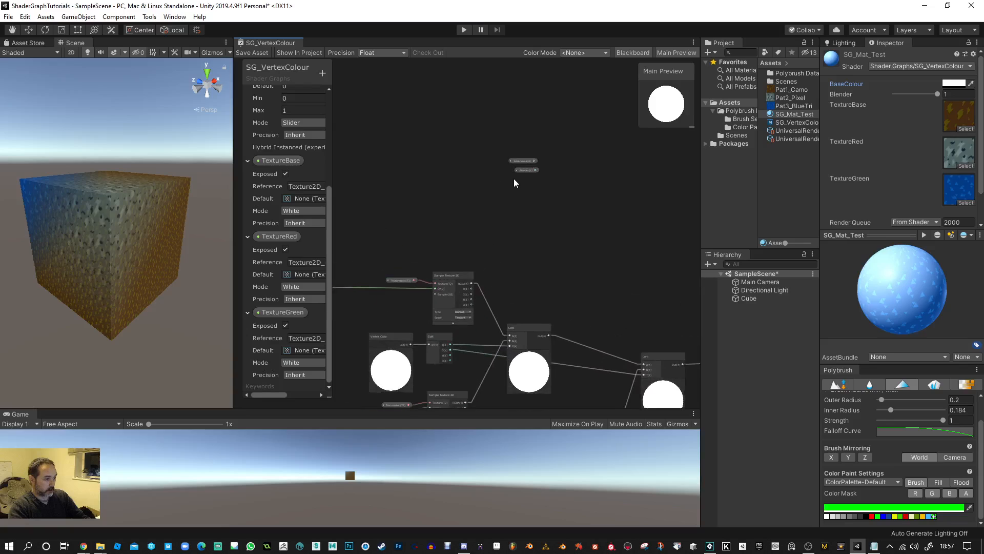
{"action": "scroll", "coordinate": [513, 179], "scroll_direction": "down", "scroll_amount": 2}
{"action": "middle_click_drag", "start_coordinate": [479, 194], "coordinate": [507, 186]}
{"action": "left_click_drag", "start_coordinate": [759, 168], "coordinate": [775, 167]}
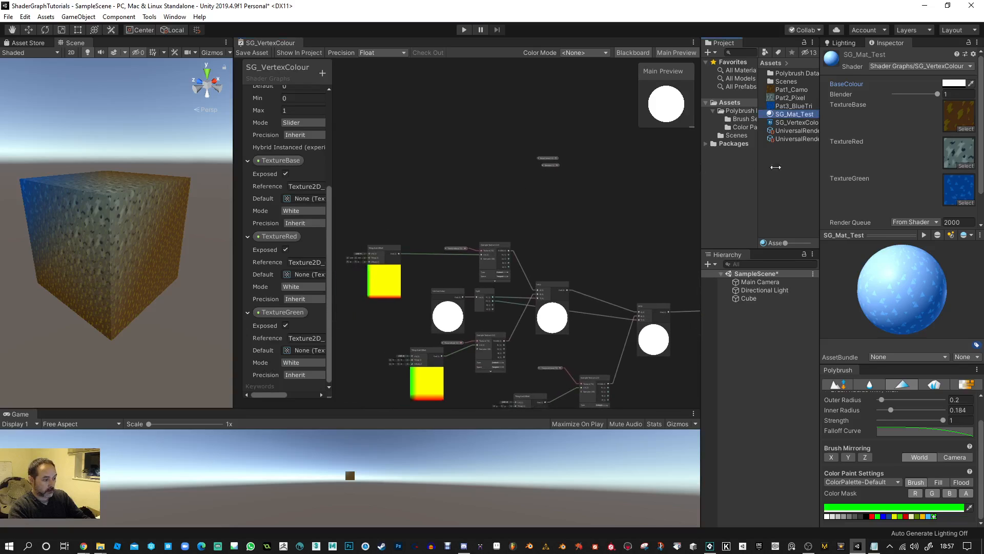
{"action": "middle_click_drag", "start_coordinate": [496, 182], "coordinate": [527, 135]}
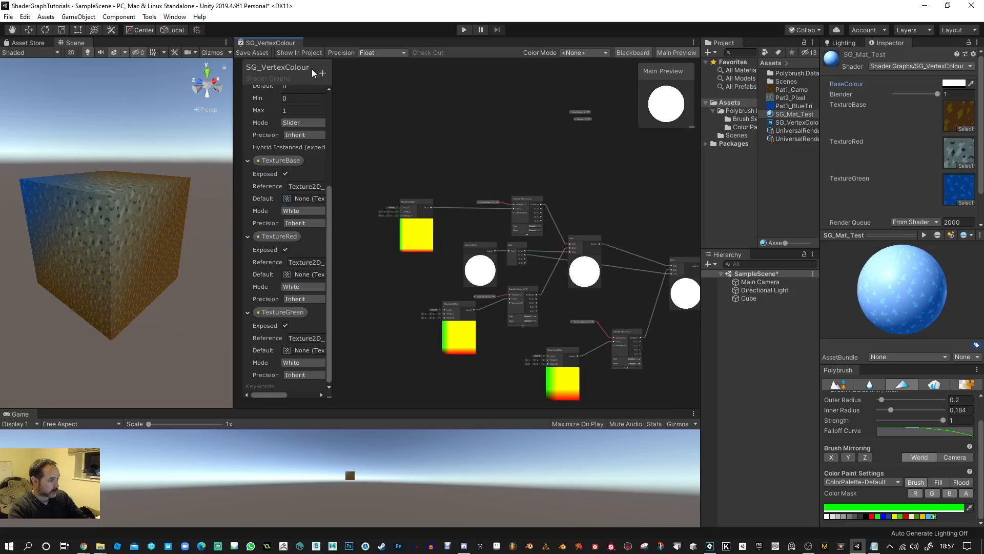
Open the list of property types that can be added to the SG_VertexColour blackboard
{"action": "left_click_drag", "start_coordinate": [328, 230], "coordinate": [331, 97]}
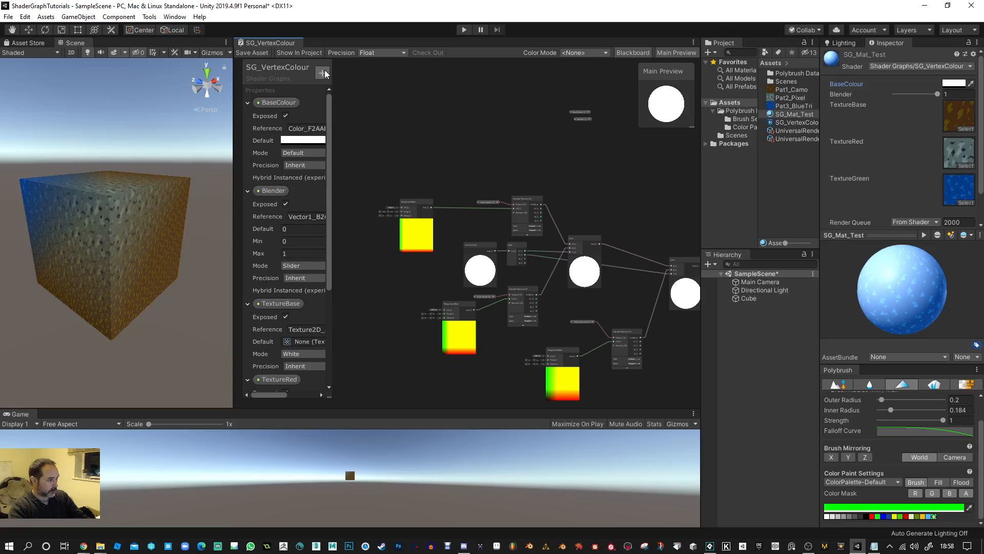
{"action": "left_click", "coordinate": [323, 73]}
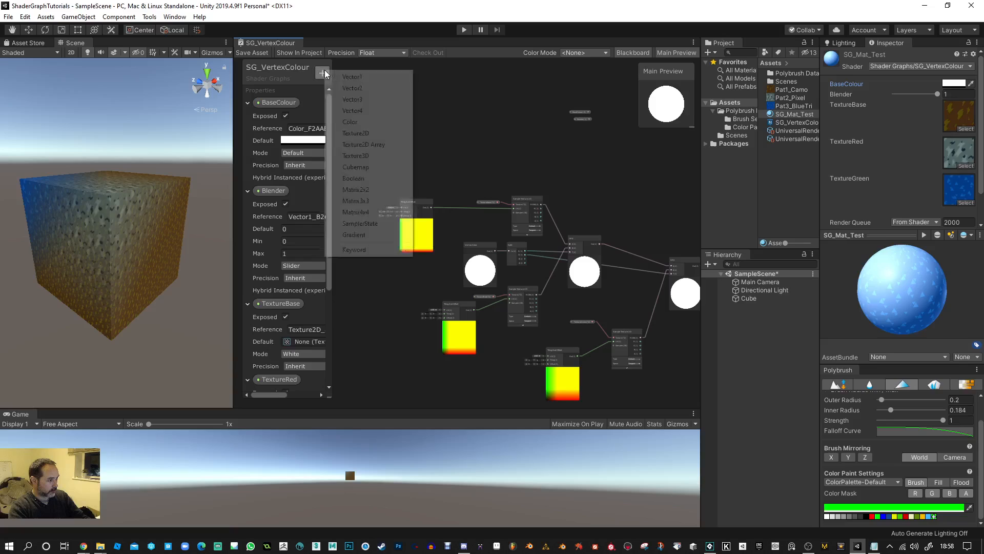
Add a Vector1 property to the shader graph and name it BaseTiling
{"action": "left_click", "coordinate": [353, 78]}
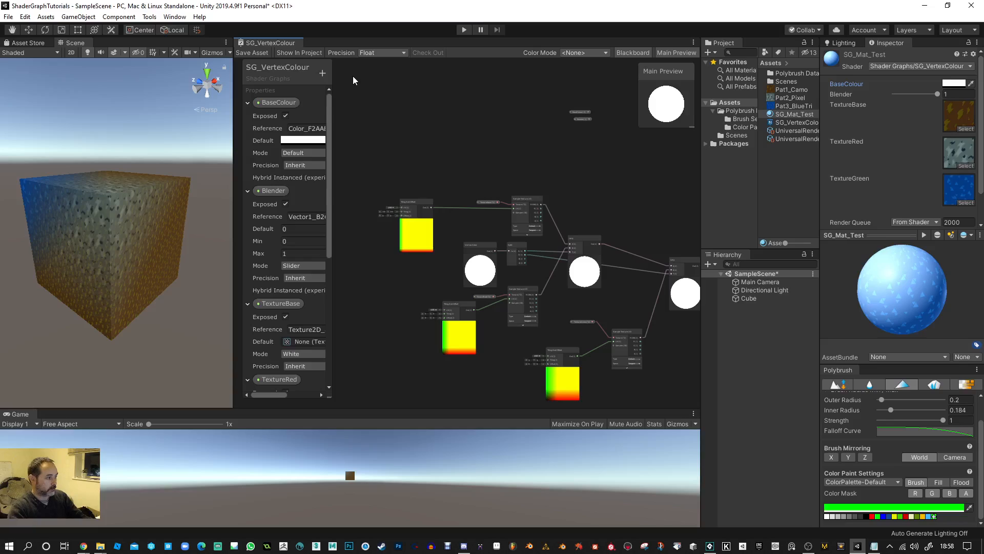
{"action": "left_click_drag", "start_coordinate": [332, 130], "coordinate": [340, 300]}
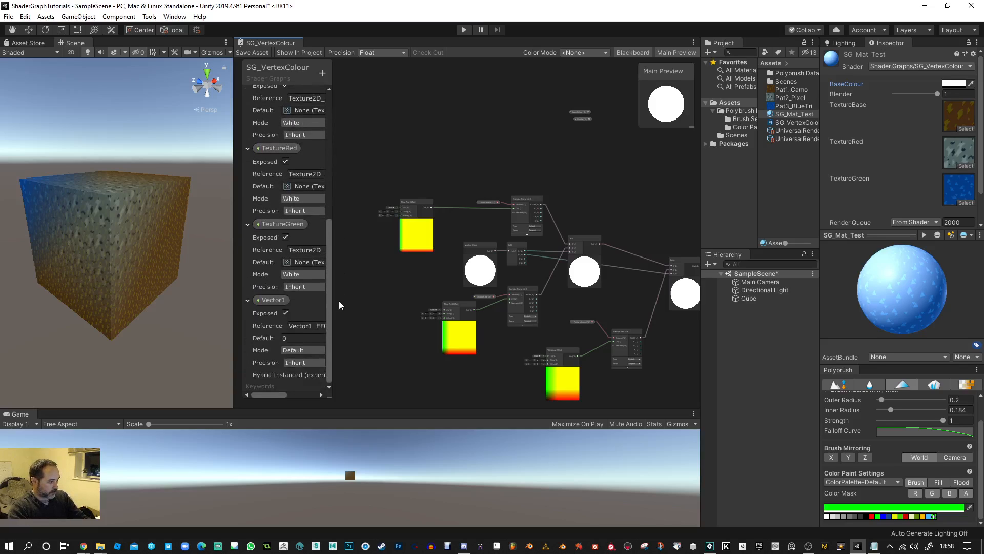
{"action": "double_click", "coordinate": [271, 299]}
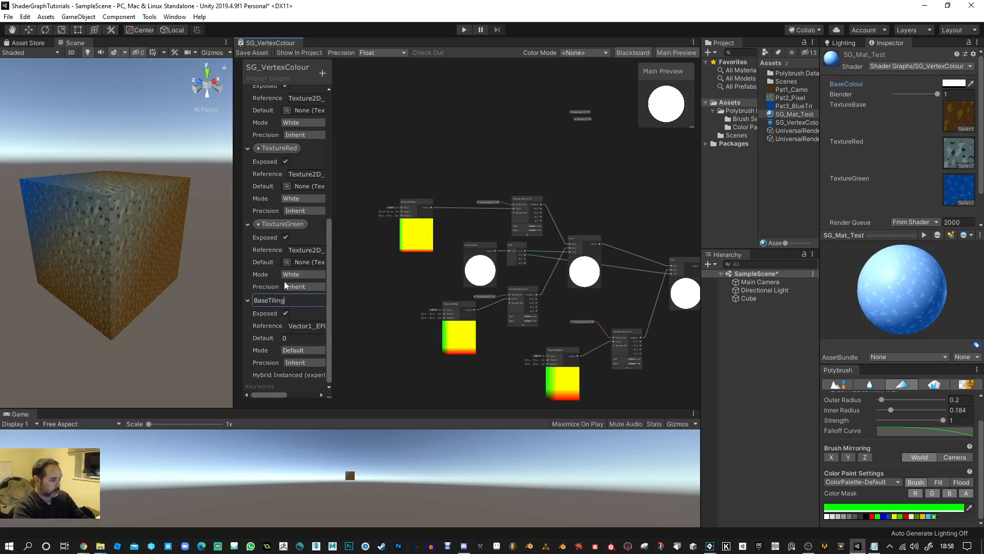
{"action": "type", "text": "BaseTiling"}
Give BaseTiling a default of 1 and Slider mode with a range of 1 to 20, then save the shader asset
{"action": "left_click", "coordinate": [301, 339]}
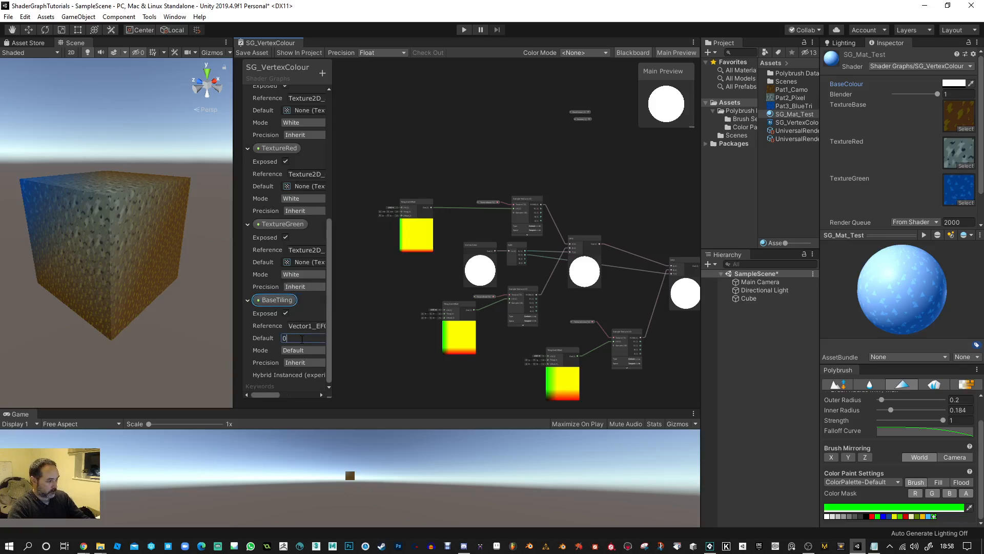
{"action": "type", "text": "1"}
{"action": "left_click", "coordinate": [306, 350]}
{"action": "left_click", "coordinate": [307, 373]}
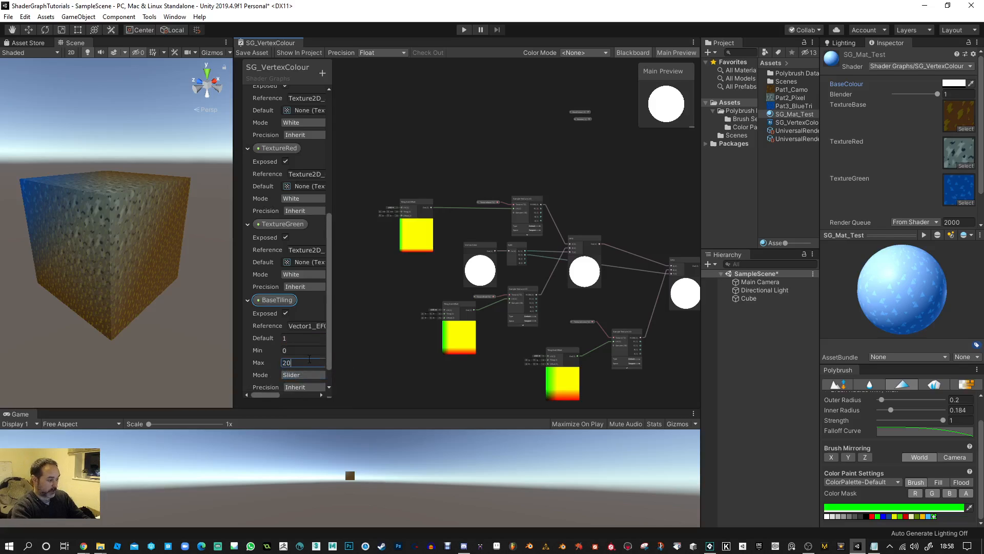
{"action": "left_click", "coordinate": [297, 351]}
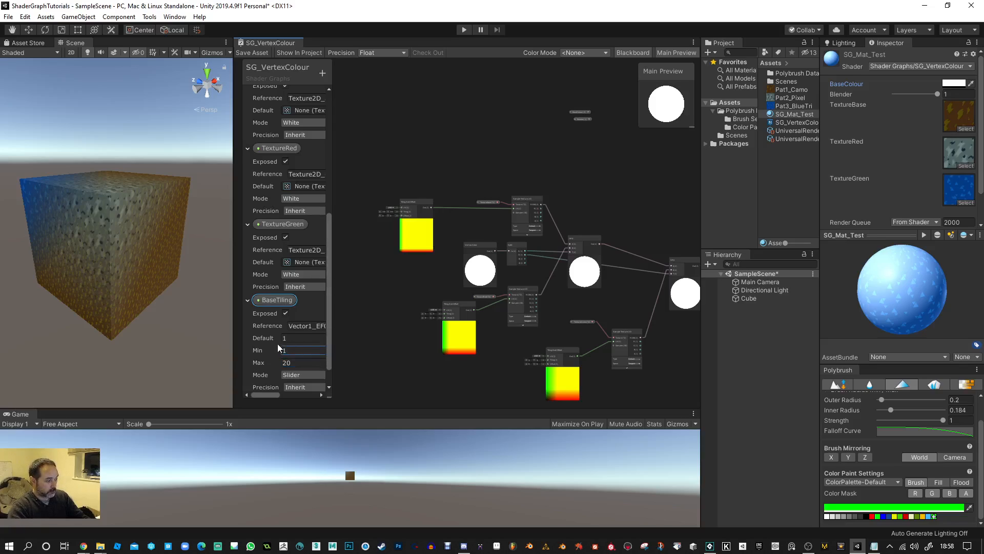
{"action": "scroll", "coordinate": [276, 360], "scroll_direction": "down", "scroll_amount": 1}
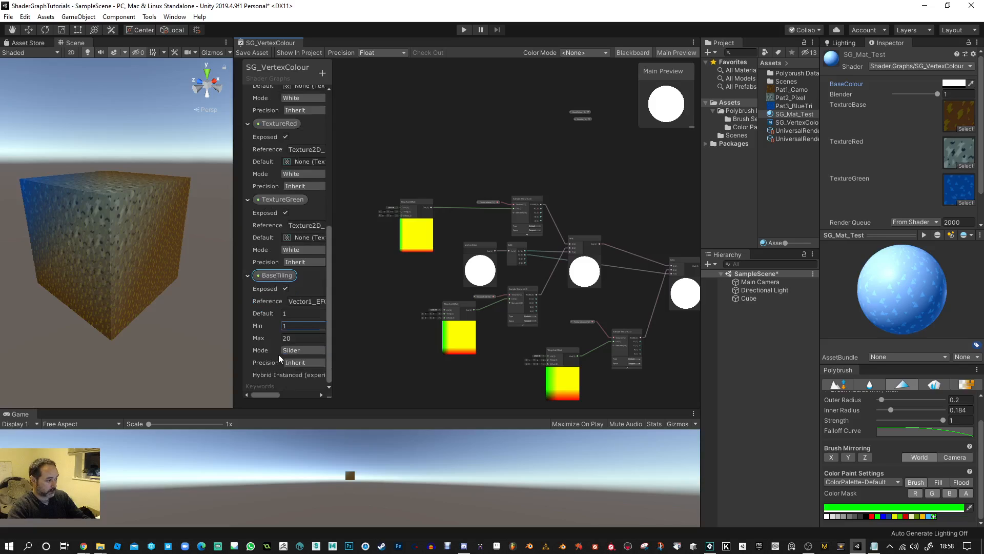
{"action": "left_click", "coordinate": [262, 54]}
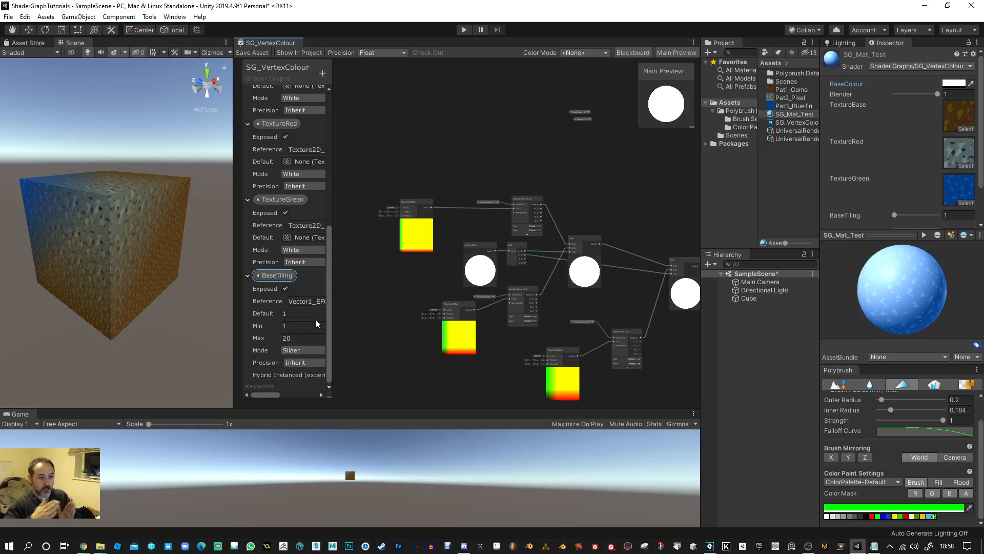
Try the BaseTiling slider on SG_Mat_Test while examining the cube's base texture up close
{"action": "scroll", "coordinate": [122, 251], "scroll_direction": "up", "scroll_amount": 3}
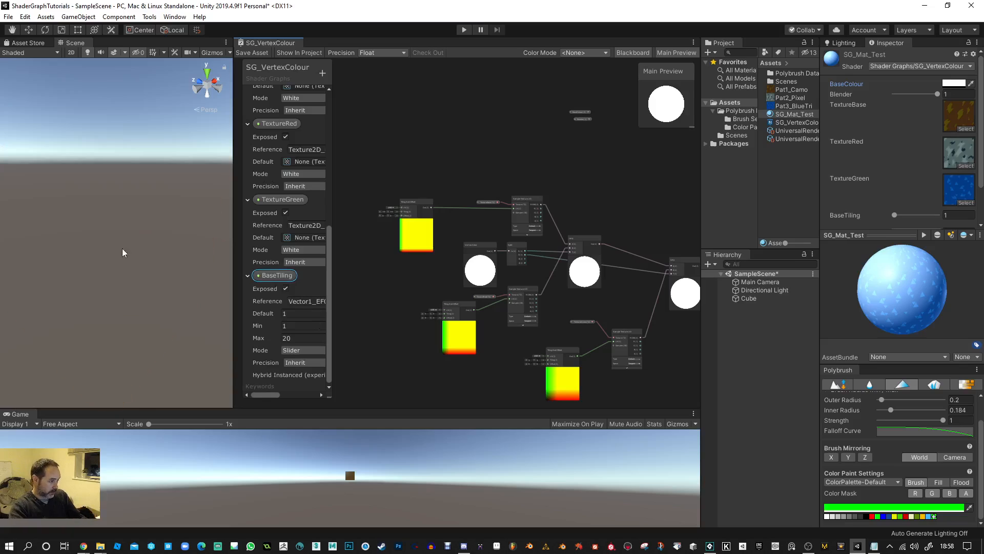
{"action": "scroll", "coordinate": [146, 255], "scroll_direction": "down", "scroll_amount": 3}
{"action": "left_click_drag", "start_coordinate": [169, 285], "coordinate": [171, 287], "text": "alt"}
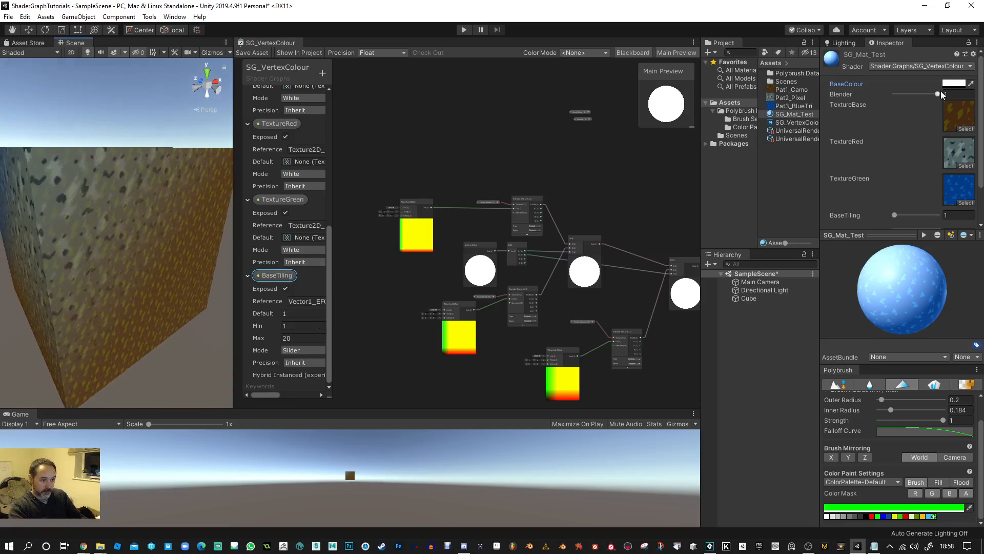
{"action": "mouse_move", "coordinate": [897, 214]}
{"action": "left_mouse_down"}
{"action": "mouse_move", "coordinate": [926, 215]}
{"action": "mouse_move", "coordinate": [885, 215]}
{"action": "left_mouse_up"}
{"action": "scroll", "coordinate": [528, 249], "scroll_direction": "down", "scroll_amount": 2}
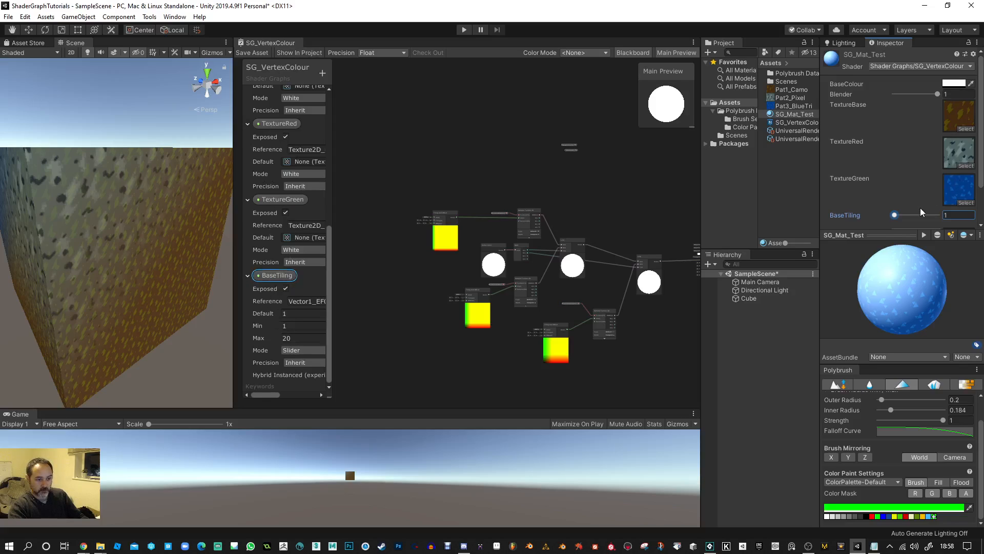
{"action": "left_click_drag", "start_coordinate": [898, 215], "coordinate": [845, 202]}
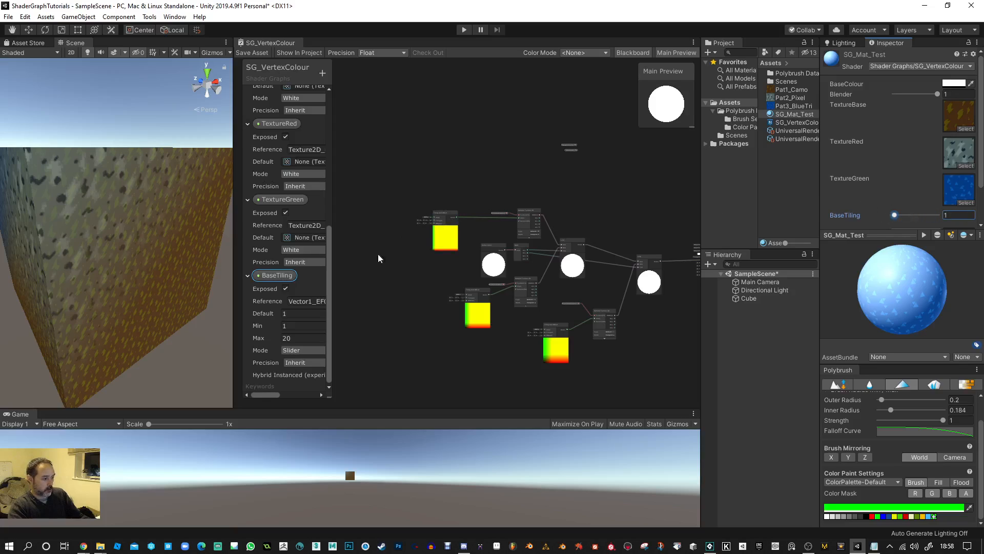
Place a BaseTiling node in the graph beside the base texture's Tiling And Offset node
{"action": "scroll", "coordinate": [382, 251], "scroll_direction": "up", "scroll_amount": 1}
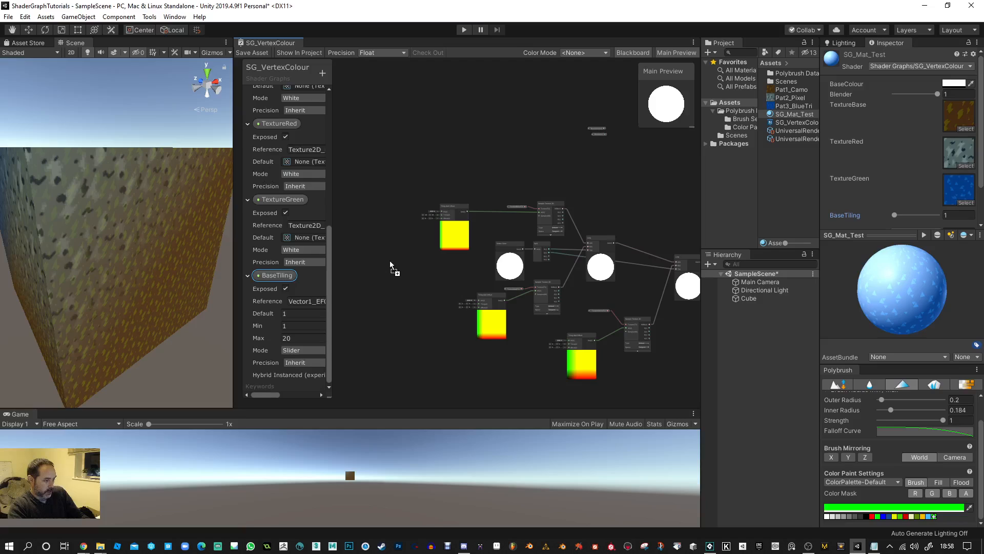
{"action": "left_click_drag", "start_coordinate": [390, 260], "coordinate": [389, 260]}
{"action": "scroll", "coordinate": [395, 263], "scroll_direction": "up", "scroll_amount": 3}
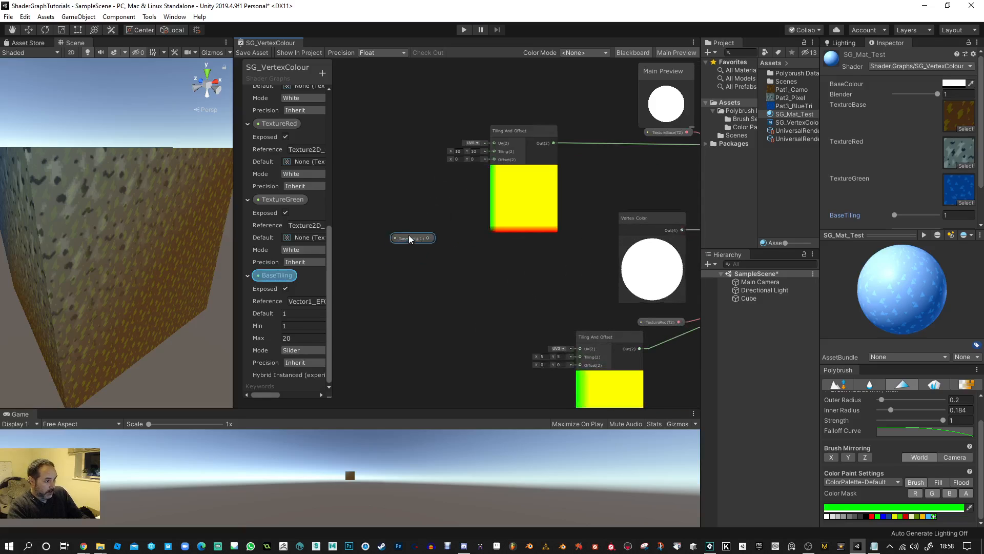
{"action": "scroll", "coordinate": [409, 238], "scroll_direction": "up", "scroll_amount": 3}
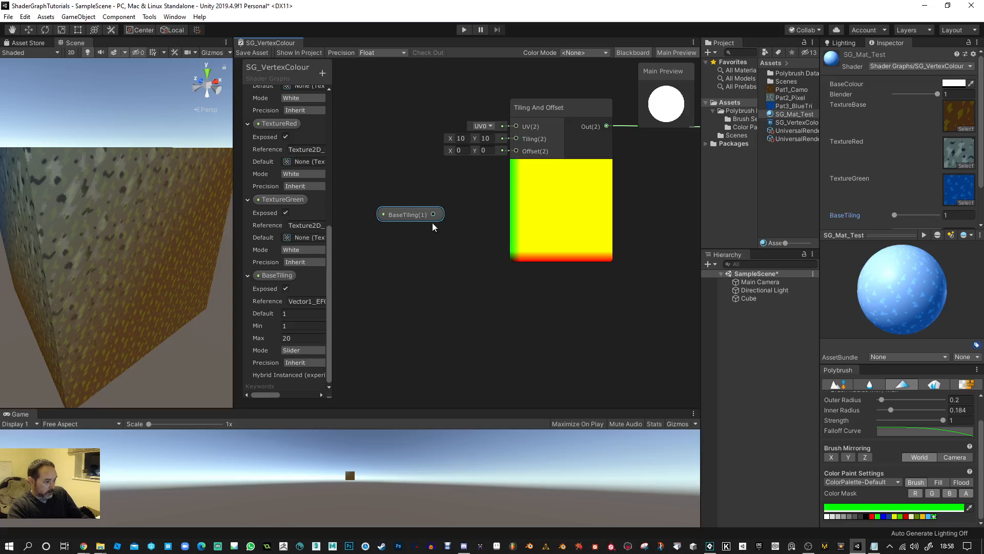
{"action": "scroll", "coordinate": [433, 215], "scroll_direction": "down", "scroll_amount": 4}
{"action": "scroll", "coordinate": [459, 187], "scroll_direction": "up", "scroll_amount": 2}
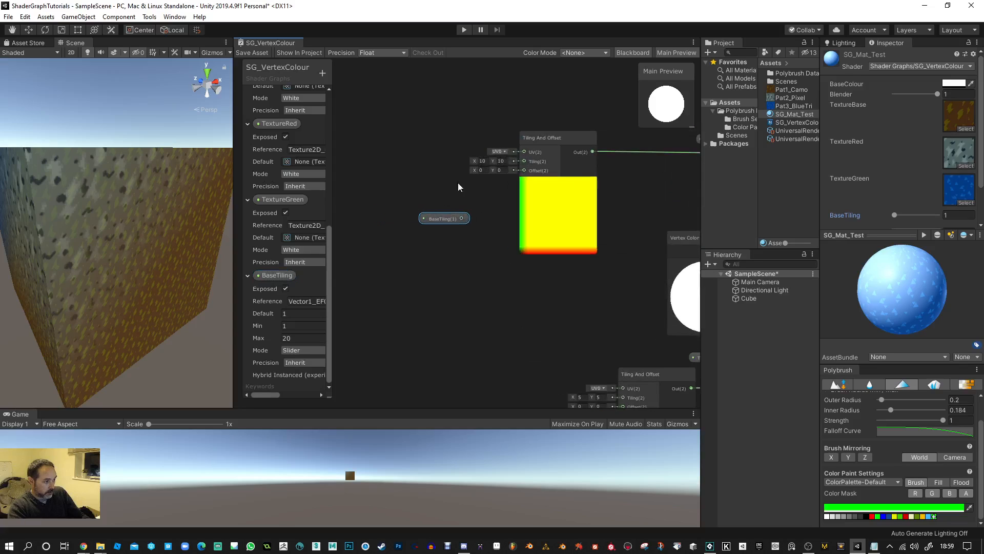
{"action": "scroll", "coordinate": [466, 182], "scroll_direction": "up", "scroll_amount": 2}
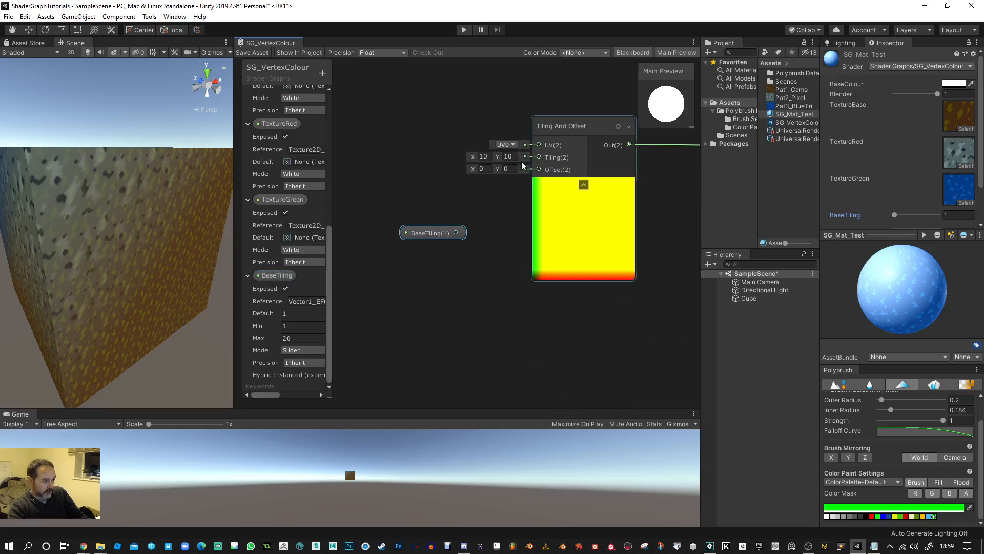
{"action": "left_click_drag", "start_coordinate": [444, 234], "coordinate": [428, 160]}
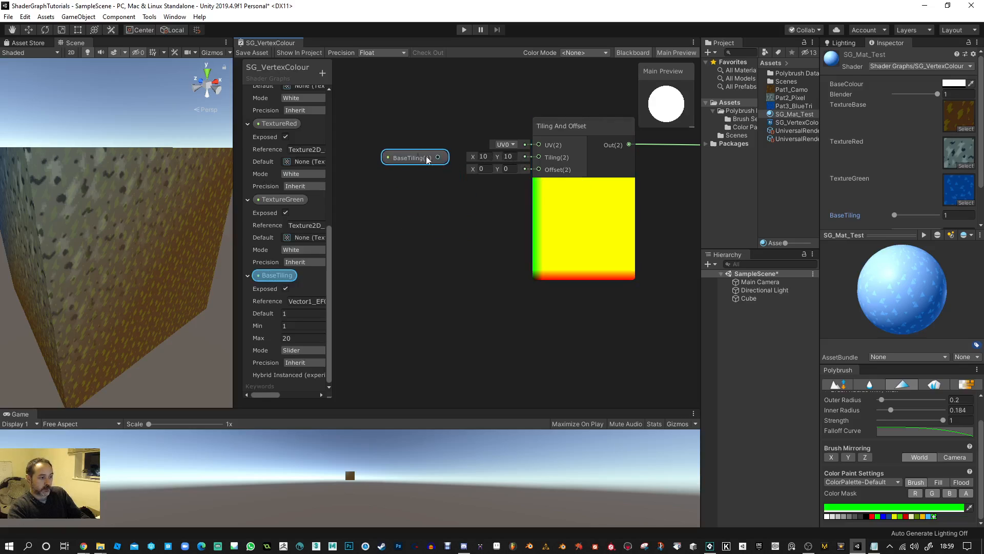
{"action": "left_click", "coordinate": [506, 180]}
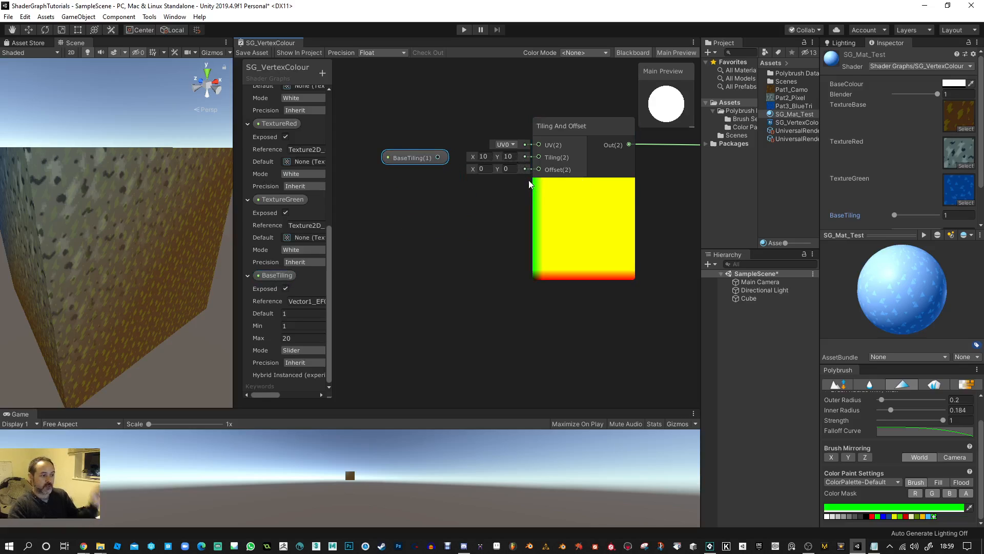
{"action": "left_click_drag", "start_coordinate": [403, 156], "coordinate": [390, 162]}
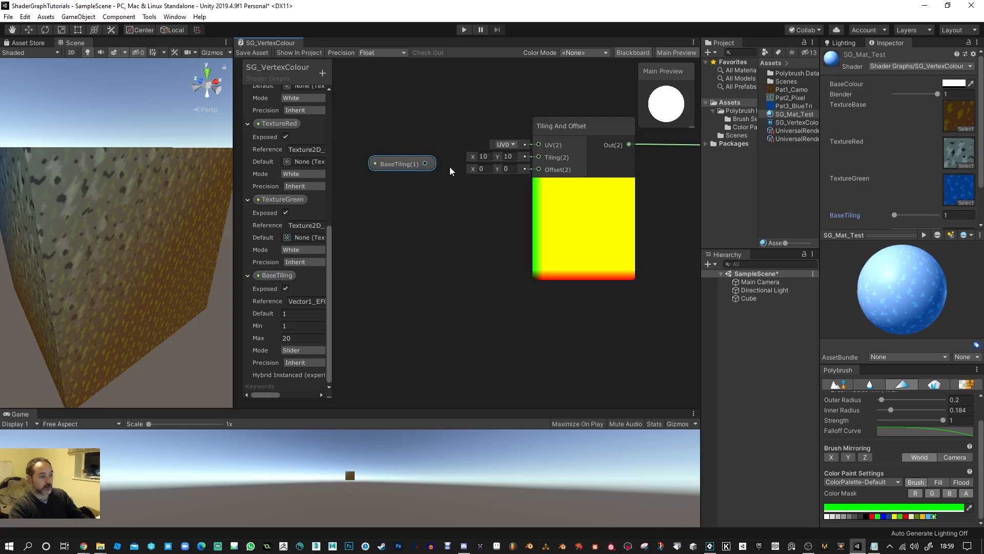
Connect BaseTiling to the Tiling input of the base texture's Tiling And Offset node and save the shader asset
{"action": "left_click_drag", "start_coordinate": [431, 168], "coordinate": [537, 160]}
{"action": "left_click_drag", "start_coordinate": [399, 163], "coordinate": [415, 157]}
{"action": "left_click", "coordinate": [252, 52]}
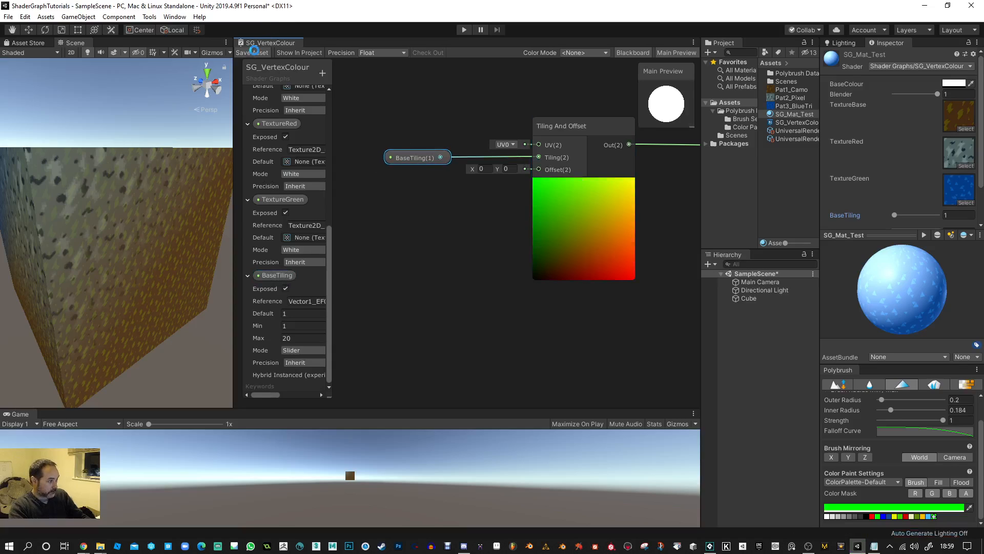
Set the material's BaseTiling to 3.5 and inspect the base pattern on the cube from several angles
{"action": "left_click_drag", "start_coordinate": [189, 212], "coordinate": [113, 169], "text": "alt"}
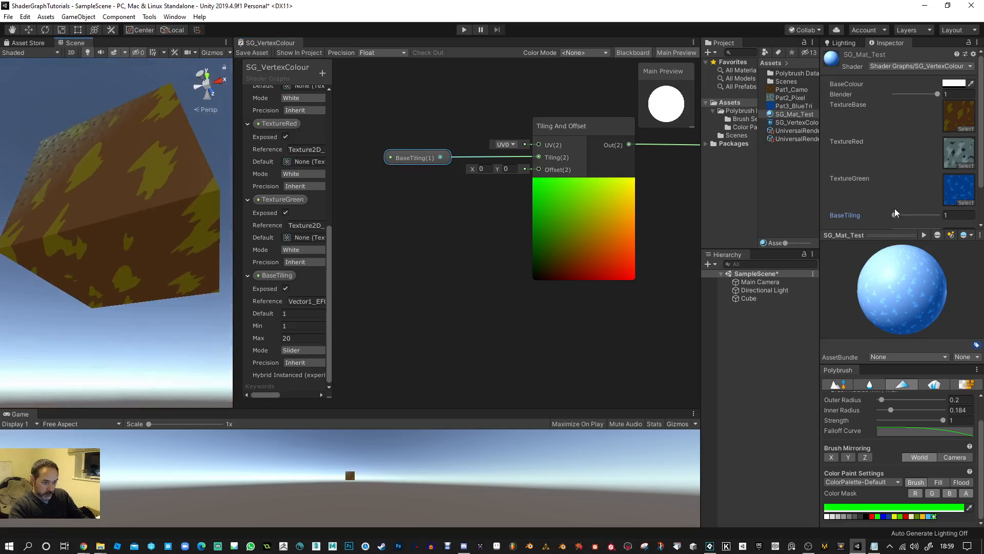
{"action": "mouse_move", "coordinate": [894, 215]}
{"action": "left_mouse_down"}
{"action": "mouse_move", "coordinate": [922, 219]}
{"action": "mouse_move", "coordinate": [901, 215]}
{"action": "left_mouse_up"}
{"action": "left_click_drag", "start_coordinate": [136, 198], "coordinate": [270, 330], "text": "alt"}
{"action": "right_click_drag", "start_coordinate": [51, 255], "coordinate": [24, 259], "text": "alt"}
{"action": "left_click_drag", "start_coordinate": [101, 234], "coordinate": [140, 281], "text": "alt"}
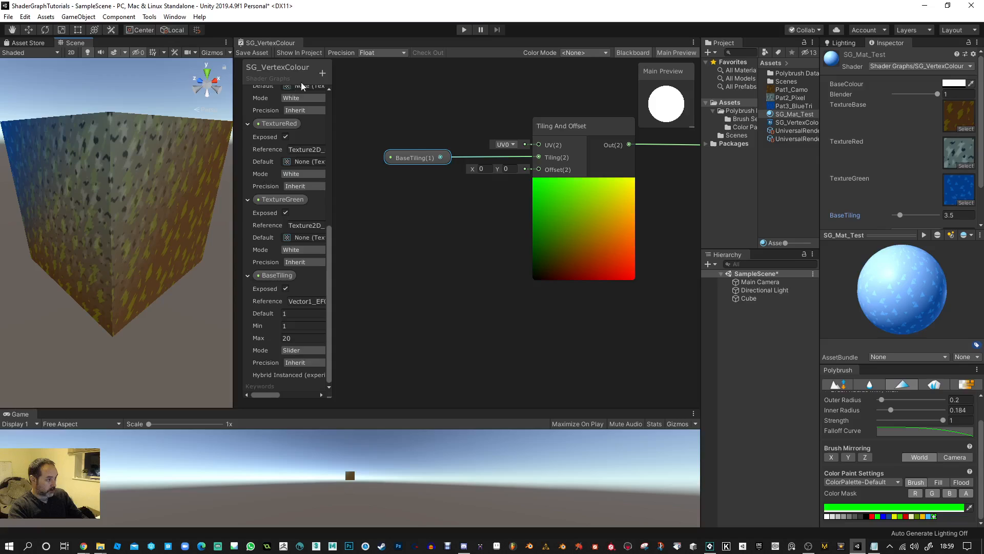
Add another Vector1 property to the shader graph and name it RedTiling
{"action": "left_click", "coordinate": [322, 73]}
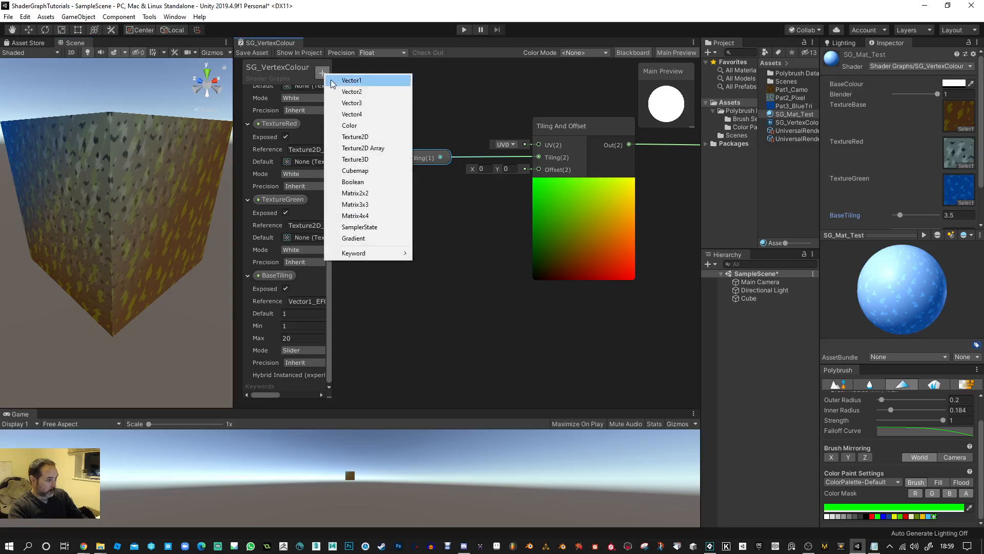
{"action": "left_click", "coordinate": [369, 82]}
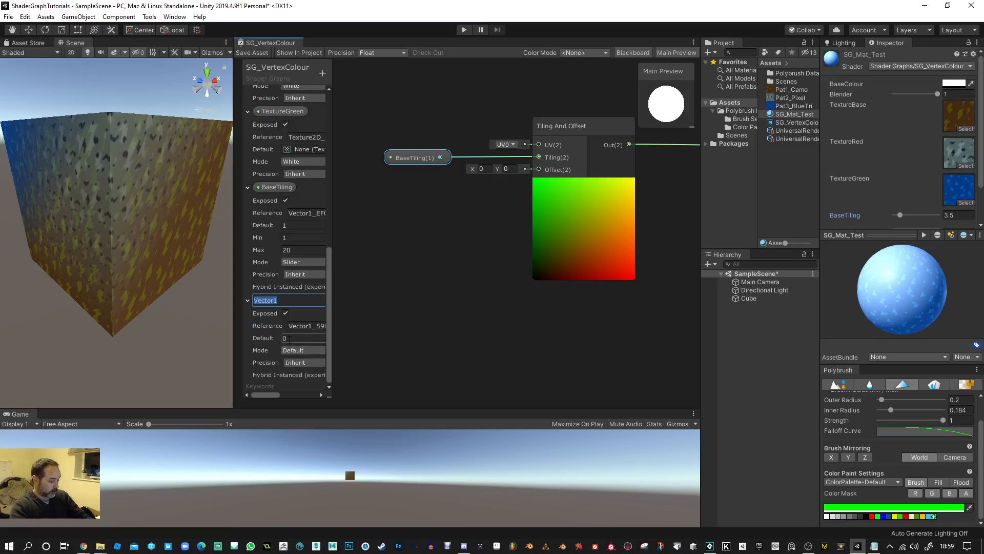
{"action": "type", "text": "RedTiling"}
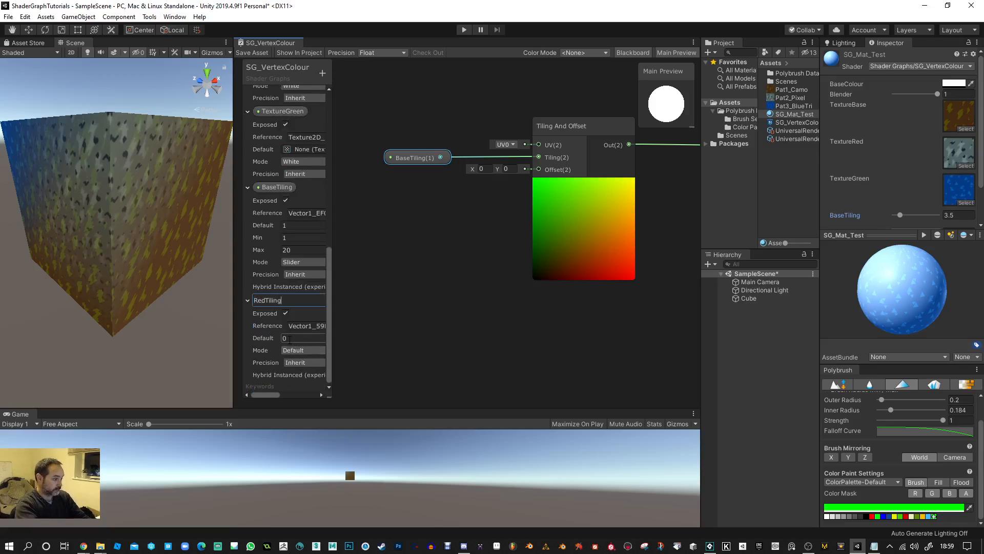
{"action": "key", "text": "Return"}
Add a third Vector1 tiling property and name it GreenTiling
{"action": "scroll", "coordinate": [326, 147], "scroll_direction": "up", "scroll_amount": 3}
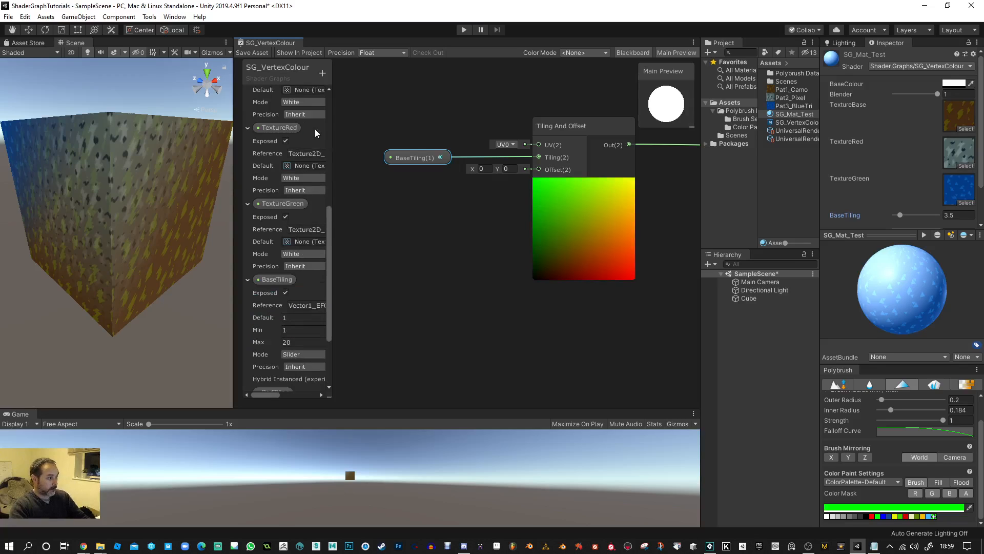
{"action": "left_click", "coordinate": [323, 75]}
{"action": "left_click", "coordinate": [345, 83]}
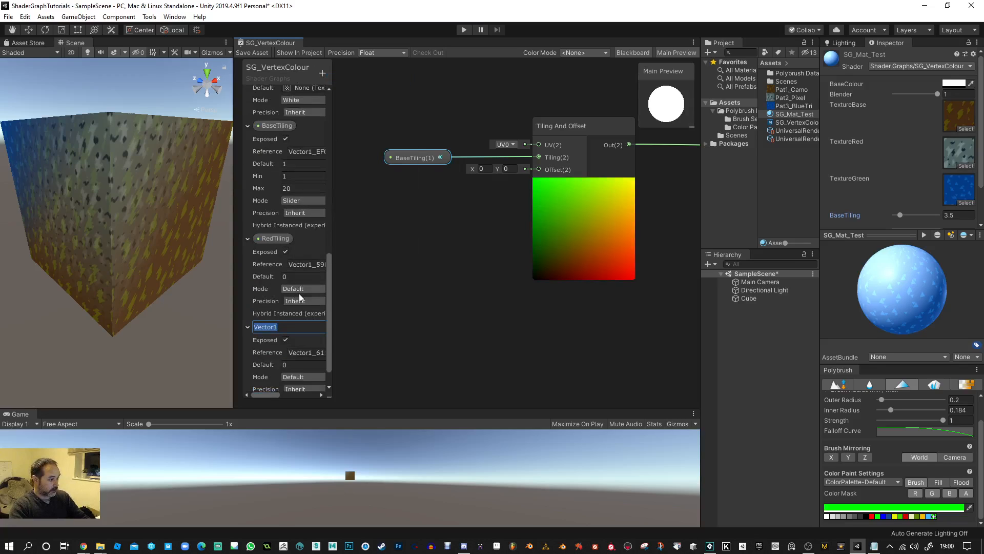
{"action": "type", "text": "GreenTil"}
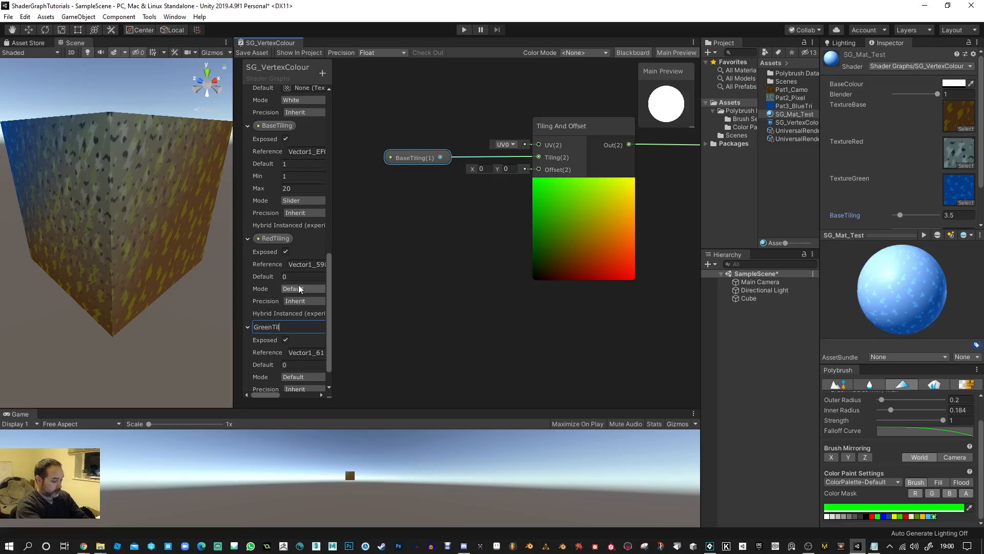
{"action": "type", "text": "ing"}
{"action": "key", "text": "Return"}
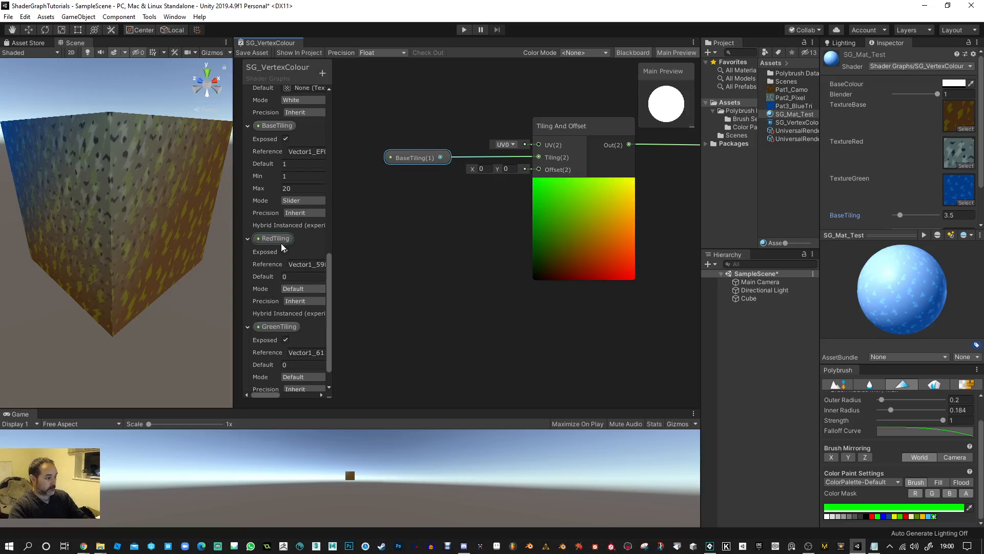
Place RedTiling and GreenTiling property nodes in the graph below the base texture's Tiling And Offset node
{"action": "scroll", "coordinate": [285, 230], "scroll_direction": "down", "scroll_amount": 1}
{"action": "left_click_drag", "start_coordinate": [280, 216], "coordinate": [546, 322]}
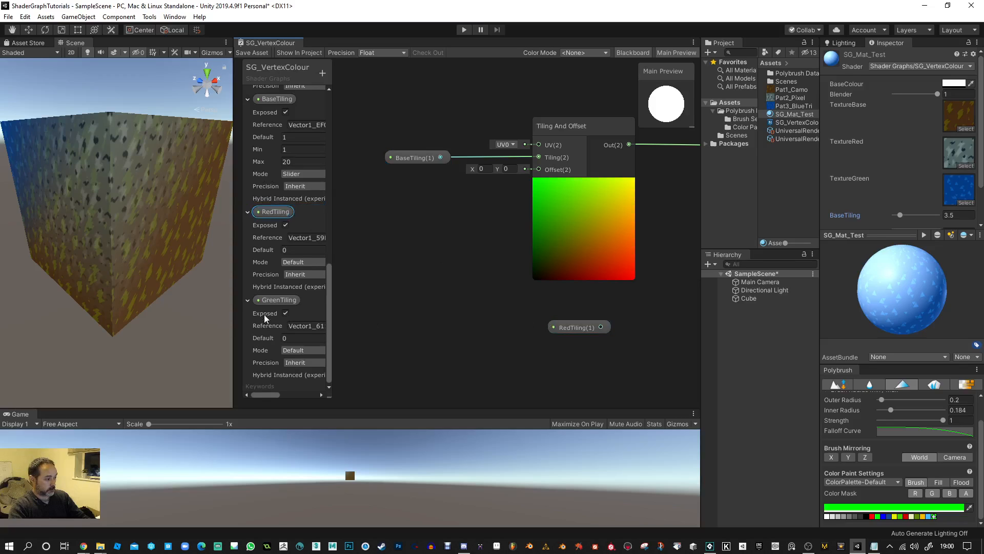
{"action": "left_click_drag", "start_coordinate": [277, 300], "coordinate": [567, 358]}
Move the GreenTiling node beside the Tiling And Offset node that feeds the green texture
{"action": "scroll", "coordinate": [589, 355], "scroll_direction": "down", "scroll_amount": 3}
{"action": "middle_click_drag", "start_coordinate": [615, 352], "coordinate": [497, 248]}
{"action": "scroll", "coordinate": [432, 318], "scroll_direction": "down", "scroll_amount": 2}
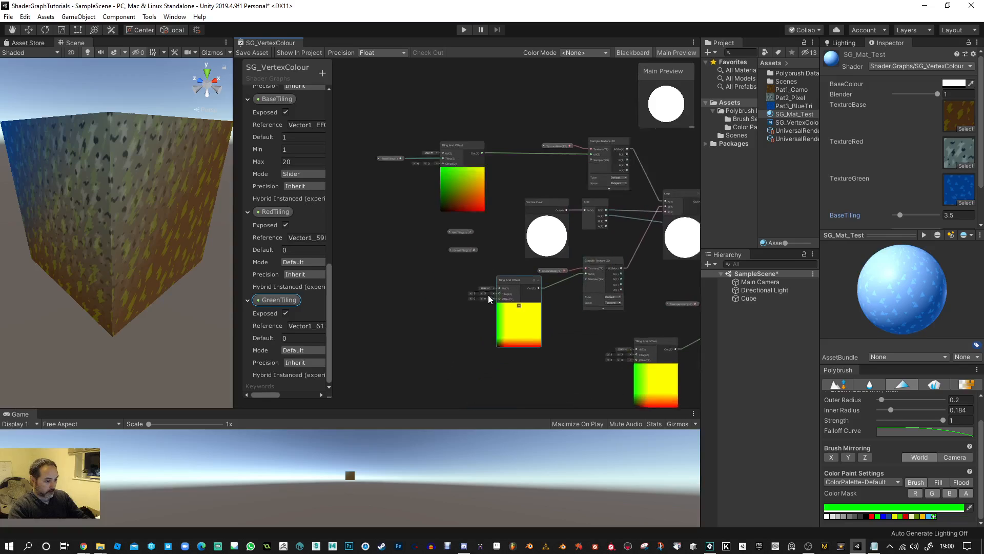
{"action": "scroll", "coordinate": [488, 294], "scroll_direction": "up", "scroll_amount": 1}
{"action": "left_click_drag", "start_coordinate": [452, 244], "coordinate": [589, 374]}
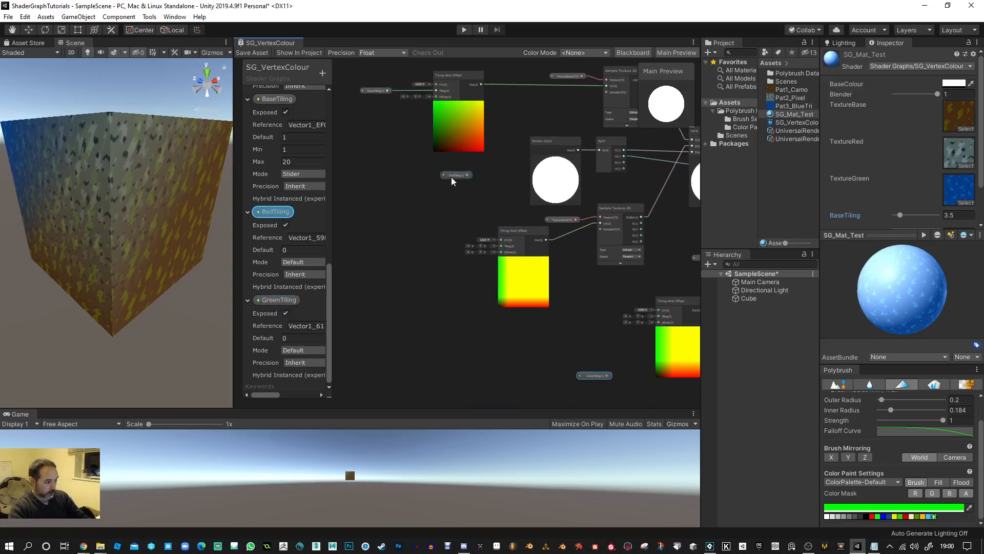
Move the RedTiling node beside the red texture's Tiling And Offset node and connect it to the Tiling input
{"action": "left_click_drag", "start_coordinate": [451, 177], "coordinate": [414, 260]}
{"action": "scroll", "coordinate": [450, 240], "scroll_direction": "up", "scroll_amount": 4}
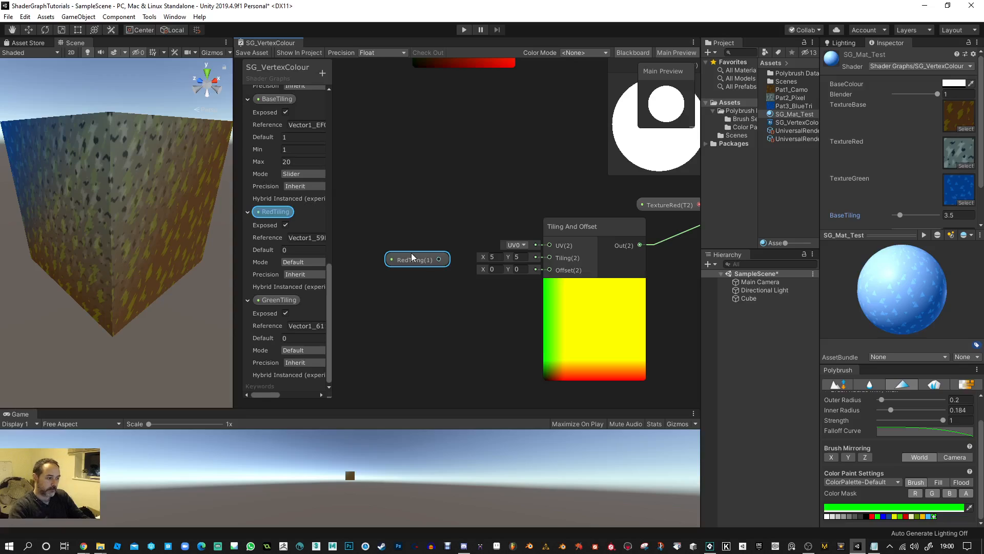
{"action": "left_click_drag", "start_coordinate": [440, 259], "coordinate": [549, 260]}
{"action": "left_click_drag", "start_coordinate": [406, 258], "coordinate": [410, 255]}
Set the RedTiling property's default to 1 and make it a slider ranging from 1 to 20
{"action": "left_click", "coordinate": [295, 251]}
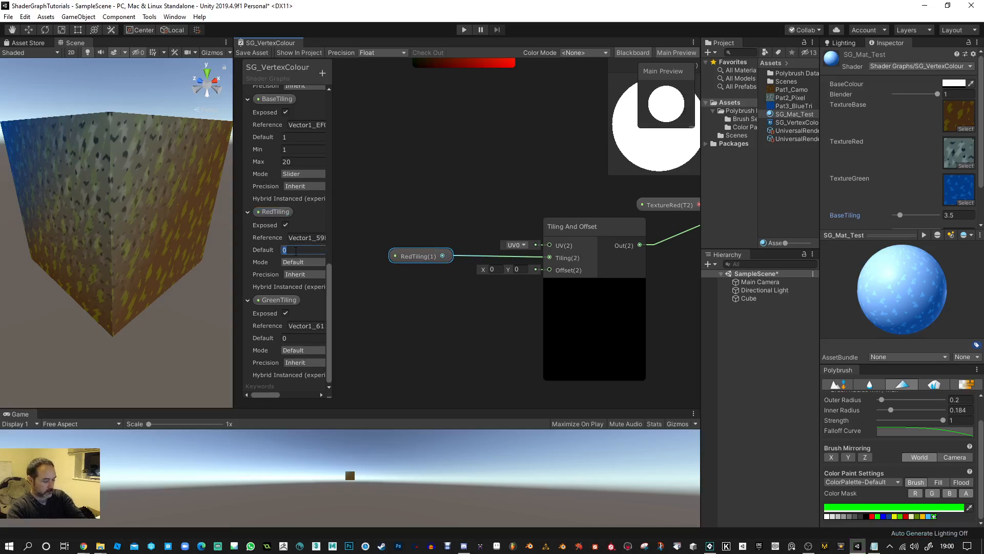
{"action": "type", "text": "1"}
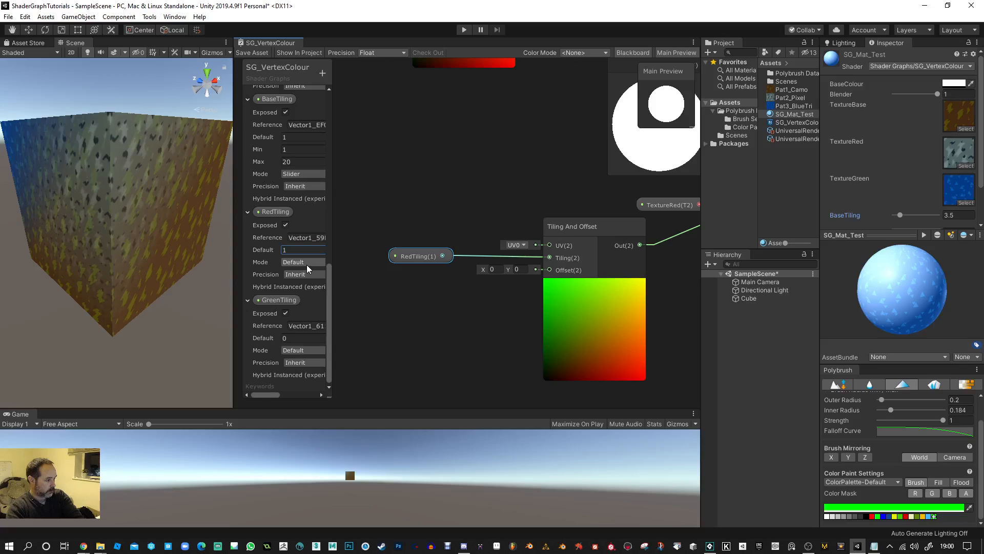
{"action": "left_click", "coordinate": [303, 262]}
{"action": "left_click", "coordinate": [303, 275]}
{"action": "left_click", "coordinate": [300, 263]}
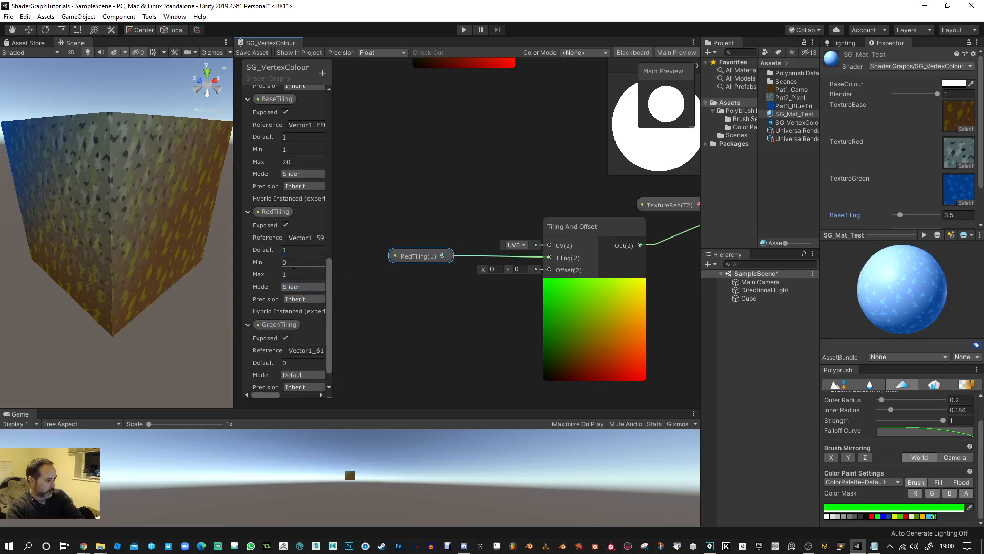
{"action": "type", "text": "1"}
{"action": "left_click", "coordinate": [297, 275]}
{"action": "type", "text": "20"}
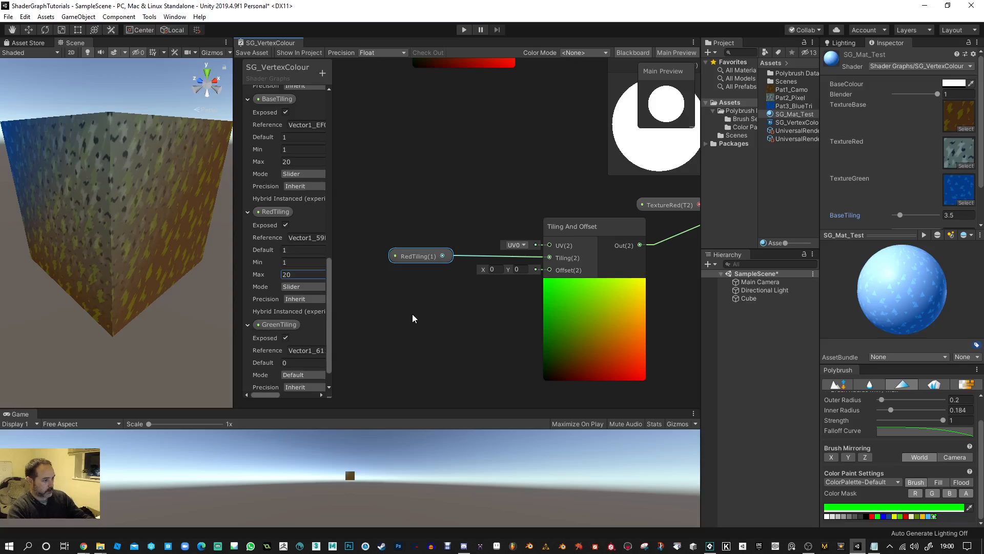
Give GreenTiling a default of 1 and a slider mode from 1 to 20, and save the shader graph
{"action": "middle_click_drag", "start_coordinate": [442, 317], "coordinate": [432, 275]}
{"action": "scroll", "coordinate": [267, 316], "scroll_direction": "down", "scroll_amount": 2}
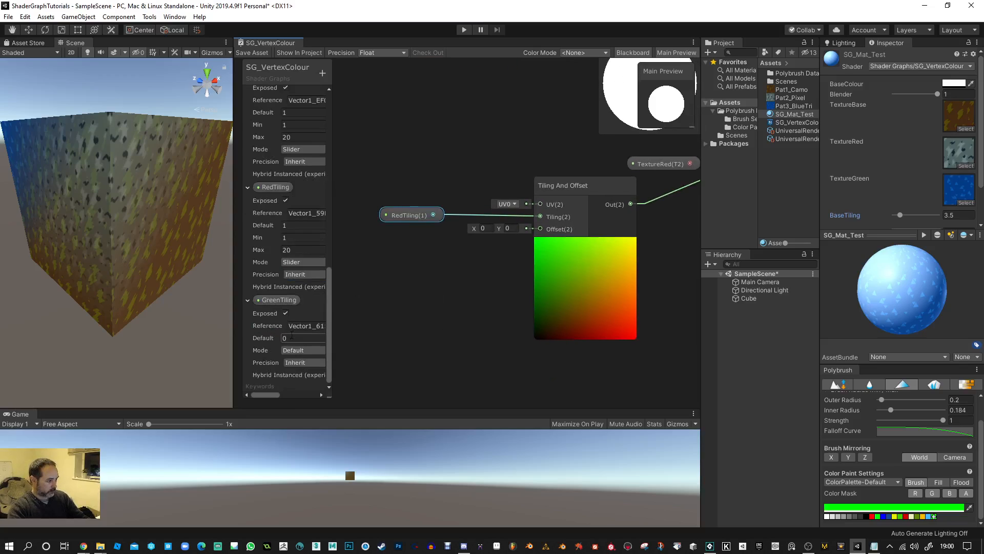
{"action": "left_click", "coordinate": [292, 337]}
{"action": "type", "text": "1"}
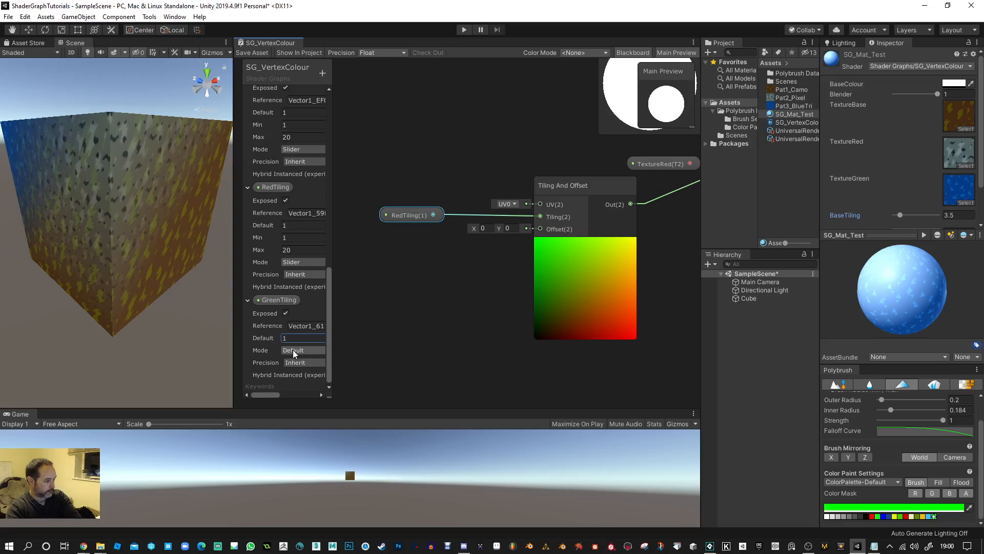
{"action": "left_click", "coordinate": [295, 350]}
{"action": "left_click", "coordinate": [307, 374]}
{"action": "left_click", "coordinate": [298, 350]}
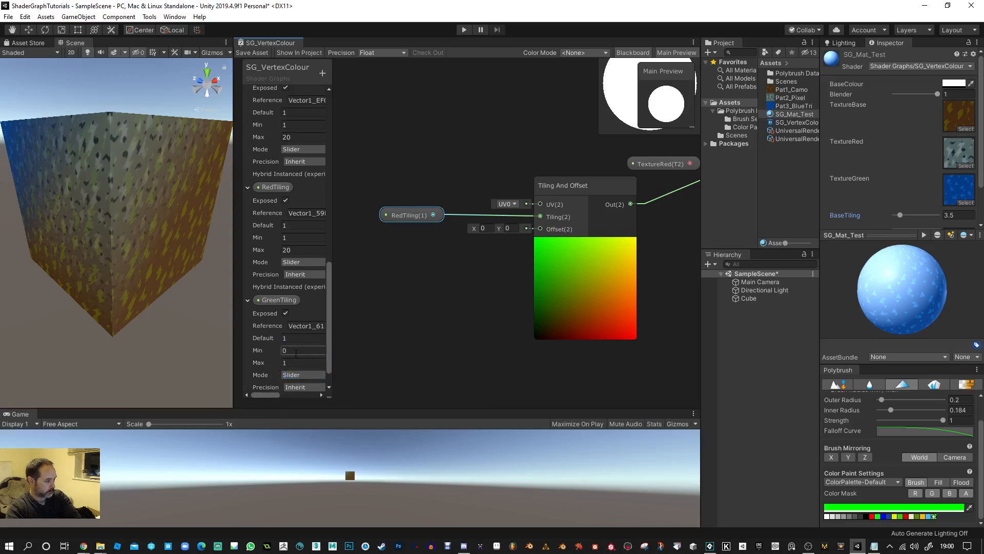
{"action": "left_click", "coordinate": [297, 361]}
{"action": "type", "text": "20"}
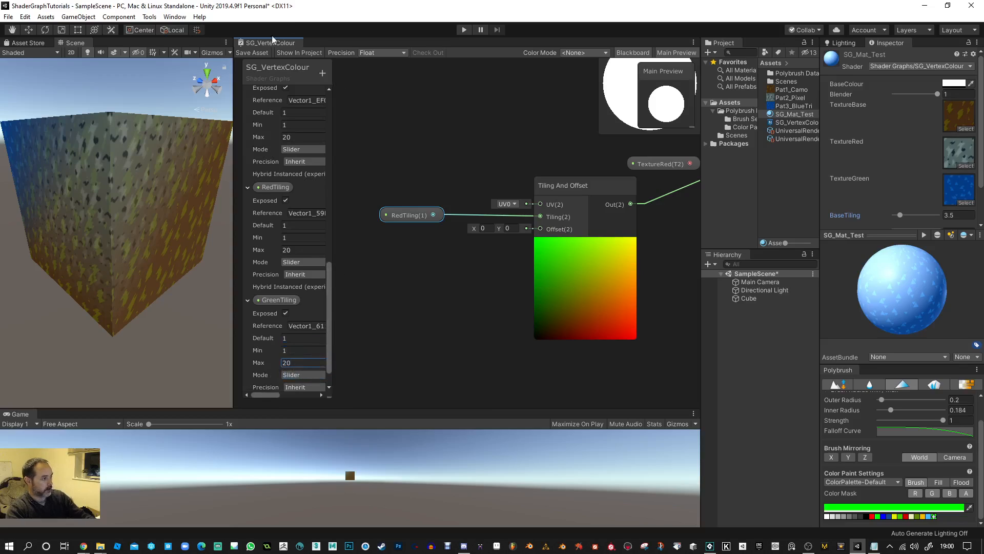
{"action": "key", "text": "Return"}
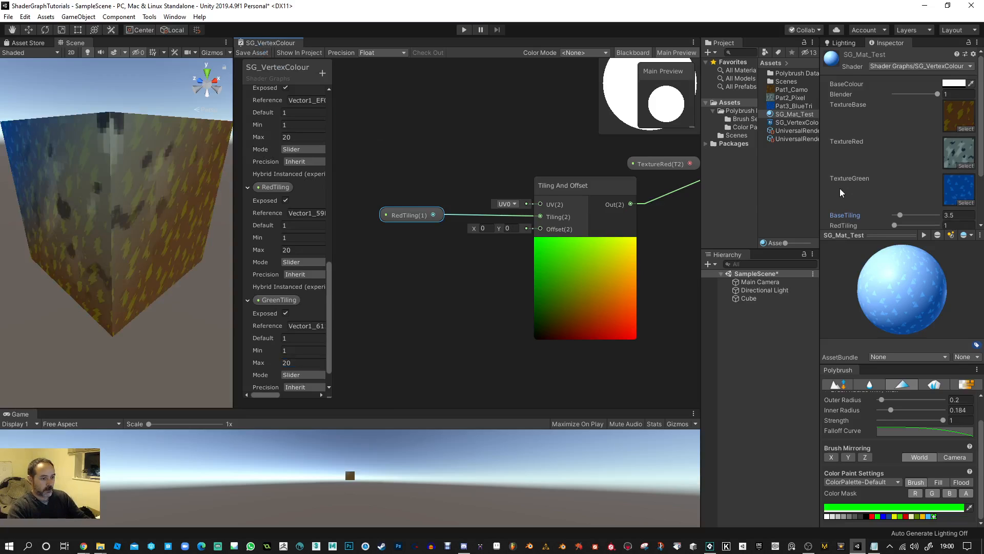
Set SG_Mat_Test's RedTiling to 3.3 and GreenTiling to 1.8, checking both textures on the cube
{"action": "scroll", "coordinate": [846, 184], "scroll_direction": "down", "scroll_amount": 3}
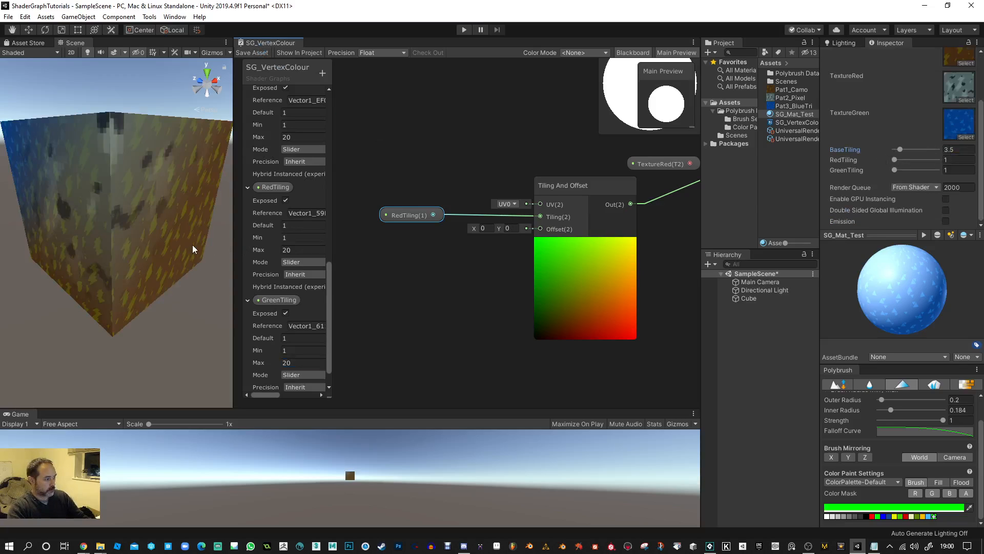
{"action": "left_click_drag", "start_coordinate": [185, 242], "coordinate": [195, 240], "text": "alt"}
{"action": "mouse_move", "coordinate": [897, 160]}
{"action": "left_mouse_down"}
{"action": "mouse_move", "coordinate": [916, 172]}
{"action": "mouse_move", "coordinate": [897, 170]}
{"action": "left_mouse_up"}
{"action": "left_click_drag", "start_coordinate": [177, 183], "coordinate": [369, 204], "text": "alt"}
{"action": "left_click_drag", "start_coordinate": [145, 182], "coordinate": [186, 190], "text": "alt"}
{"action": "left_click", "coordinate": [899, 170]}
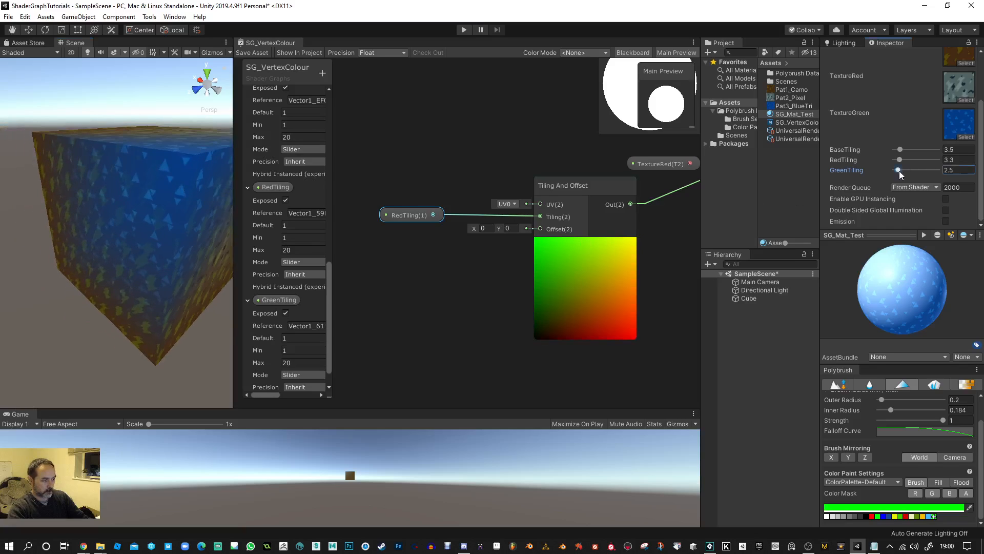
Connect the GreenTiling node to the Tiling input of the green texture's Tiling And Offset node and save the graph
{"action": "scroll", "coordinate": [435, 282], "scroll_direction": "down", "scroll_amount": 4}
{"action": "middle_click_drag", "start_coordinate": [606, 392], "coordinate": [554, 318]}
{"action": "scroll", "coordinate": [553, 318], "scroll_direction": "up", "scroll_amount": 3}
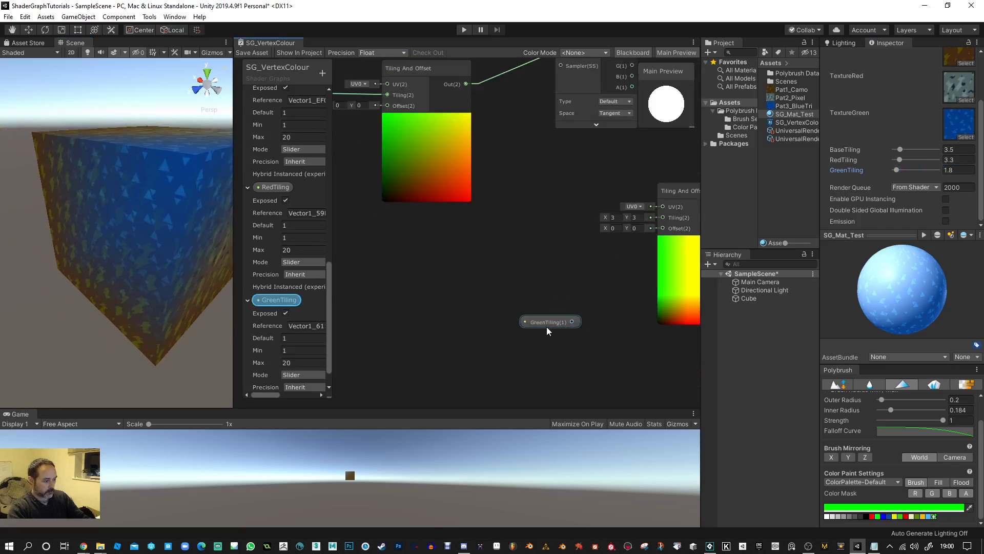
{"action": "left_click_drag", "start_coordinate": [547, 326], "coordinate": [531, 233]}
{"action": "scroll", "coordinate": [591, 255], "scroll_direction": "up", "scroll_amount": 1}
{"action": "middle_click_drag", "start_coordinate": [590, 258], "coordinate": [498, 284]}
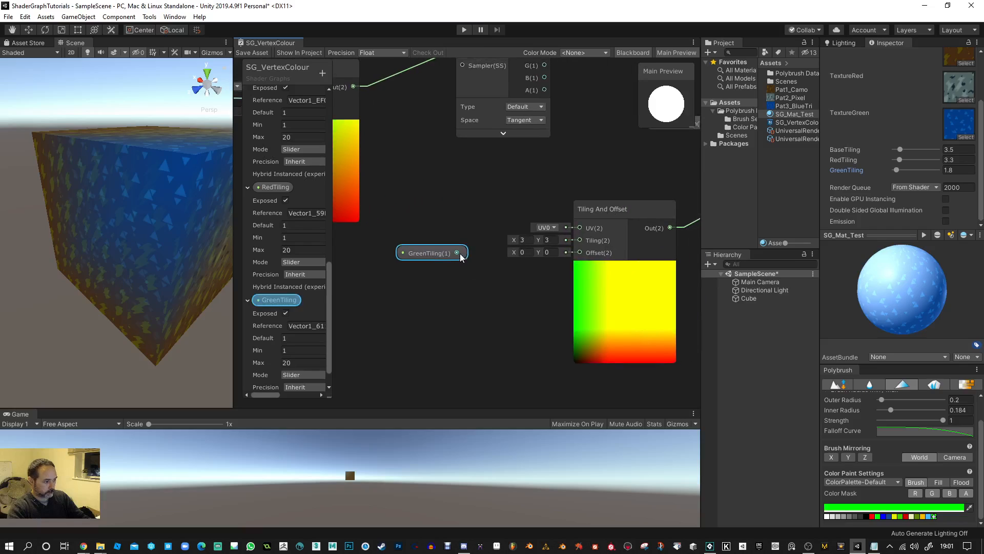
{"action": "left_click_drag", "start_coordinate": [458, 252], "coordinate": [579, 240]}
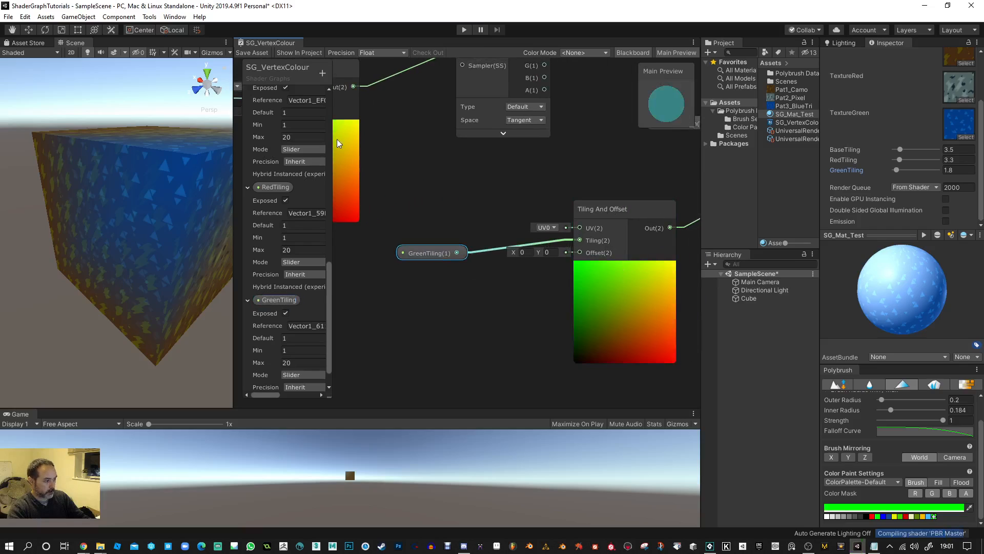
{"action": "left_click", "coordinate": [251, 53]}
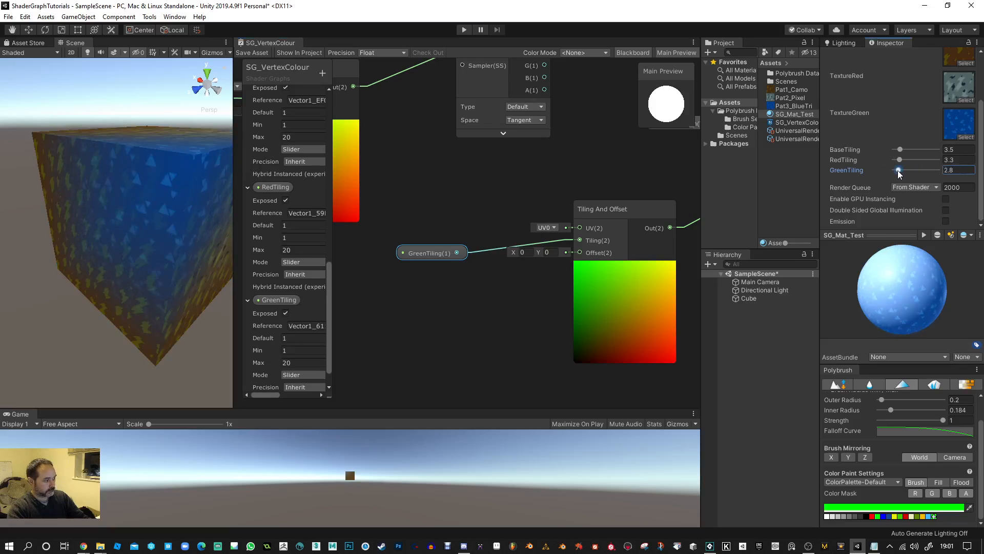
Set the material's GreenTiling to 3.9 and widen the Scene view to show more of the cube
{"action": "left_click_drag", "start_coordinate": [897, 171], "coordinate": [901, 170]}
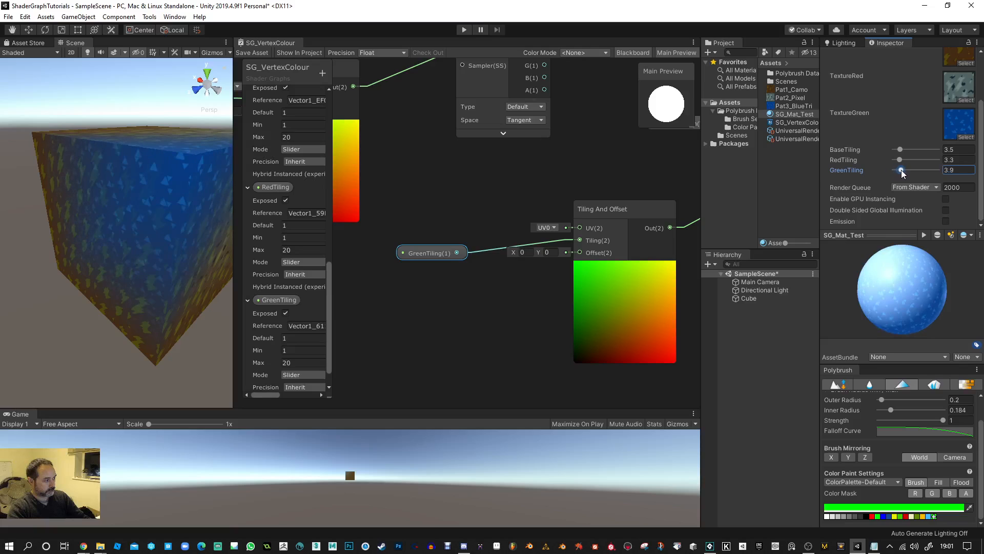
{"action": "left_click_drag", "start_coordinate": [77, 207], "coordinate": [145, 252], "text": "alt"}
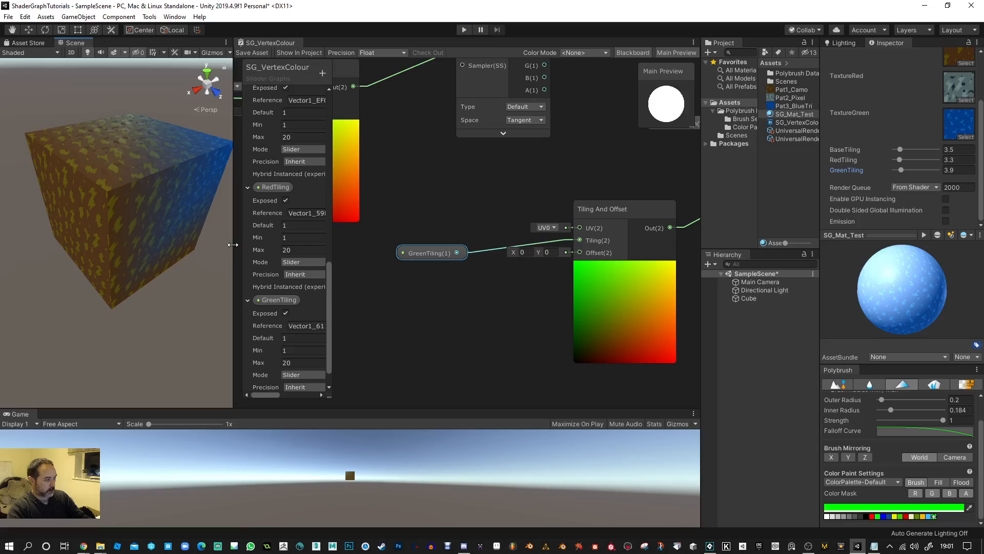
{"action": "left_click_drag", "start_coordinate": [234, 245], "coordinate": [458, 247]}
{"action": "scroll", "coordinate": [605, 249], "scroll_direction": "down", "scroll_amount": 5}
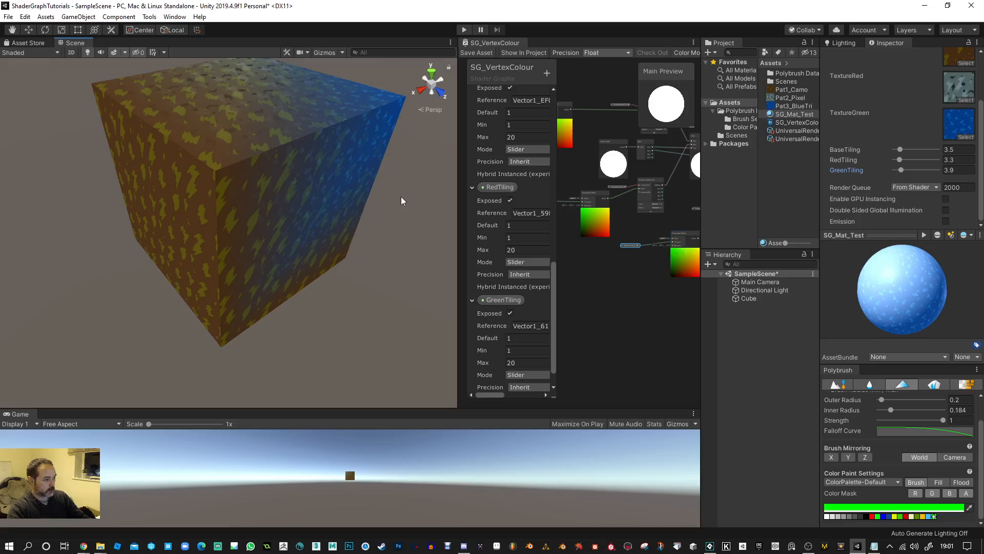
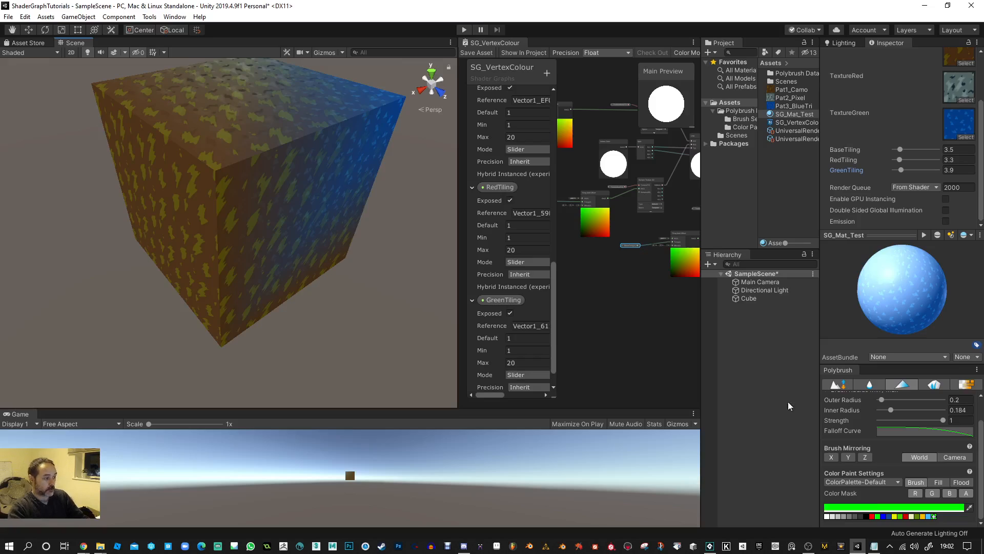
{"action": "left_click_drag", "start_coordinate": [458, 224], "coordinate": [425, 225]}
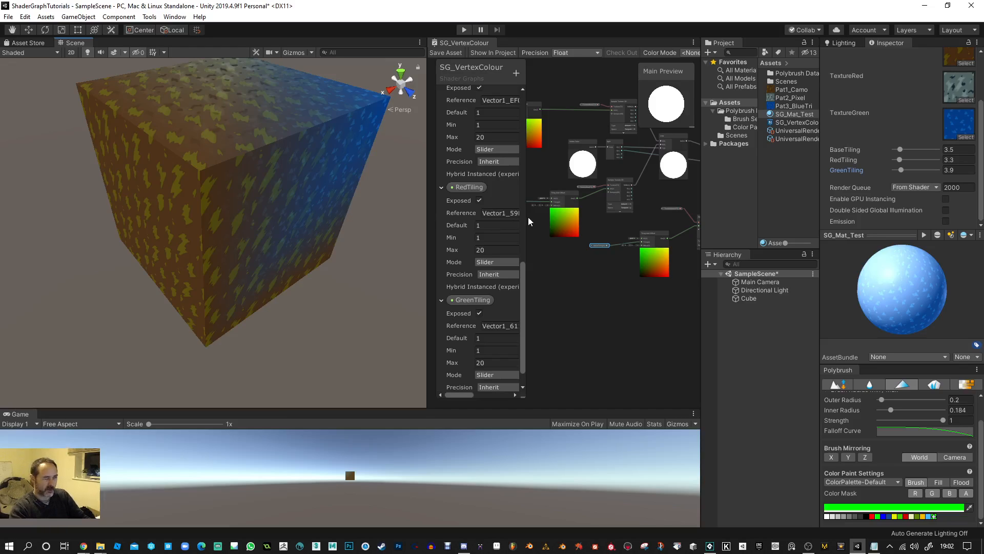
{"action": "scroll", "coordinate": [402, 176], "scroll_direction": "down", "scroll_amount": 6}
{"action": "scroll", "coordinate": [402, 175], "scroll_direction": "up", "scroll_amount": 6}
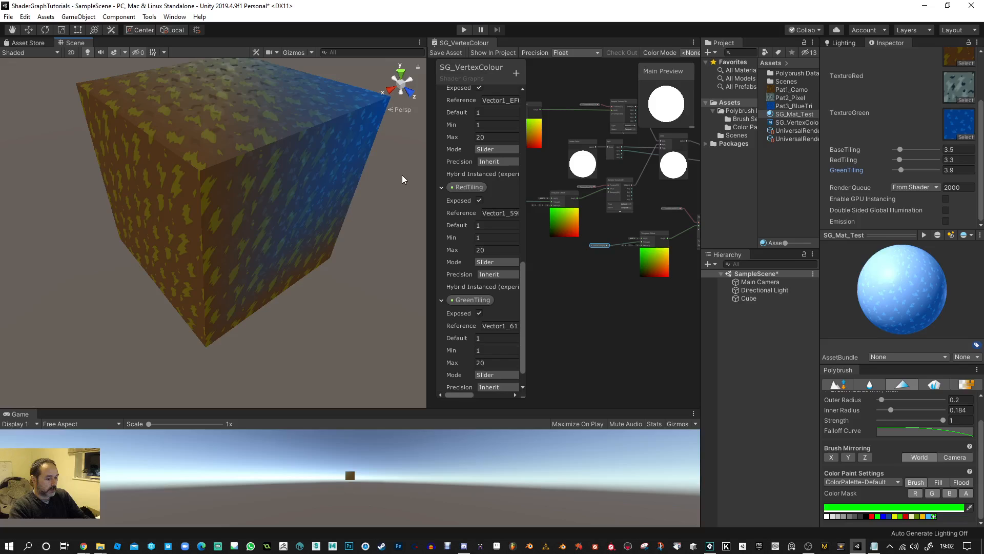
Paint the cube's nearest upper corner with red vertex colour using the Polybrush brush
{"action": "mouse_move", "coordinate": [367, 183]}
{"action": "left_mouse_down", "text": "alt"}
{"action": "mouse_move", "coordinate": [380, 237]}
{"action": "mouse_move", "coordinate": [383, 224]}
{"action": "mouse_move", "coordinate": [378, 253]}
{"action": "mouse_move", "coordinate": [386, 239]}
{"action": "left_mouse_up", "text": "alt"}
{"action": "left_click", "coordinate": [872, 516]}
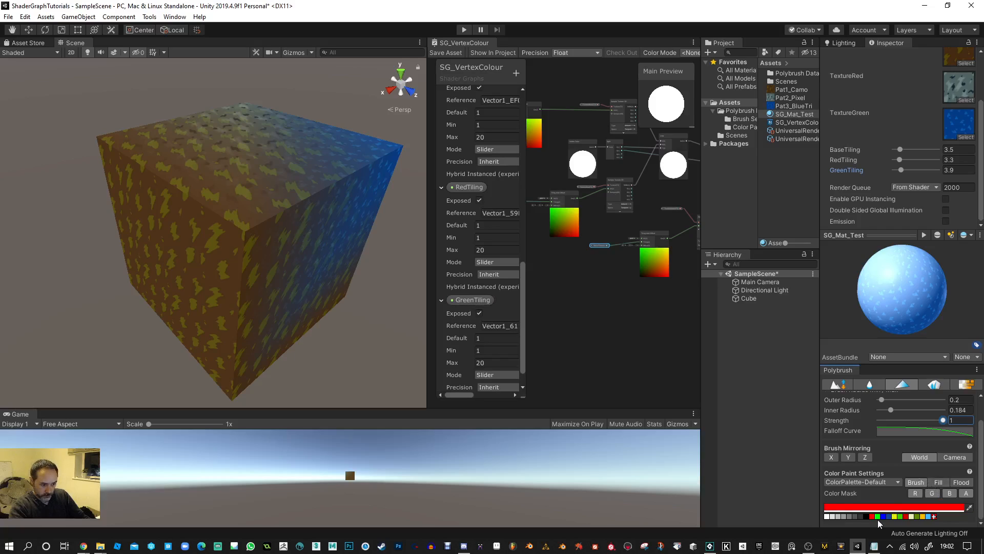
{"action": "left_click", "coordinate": [268, 233]}
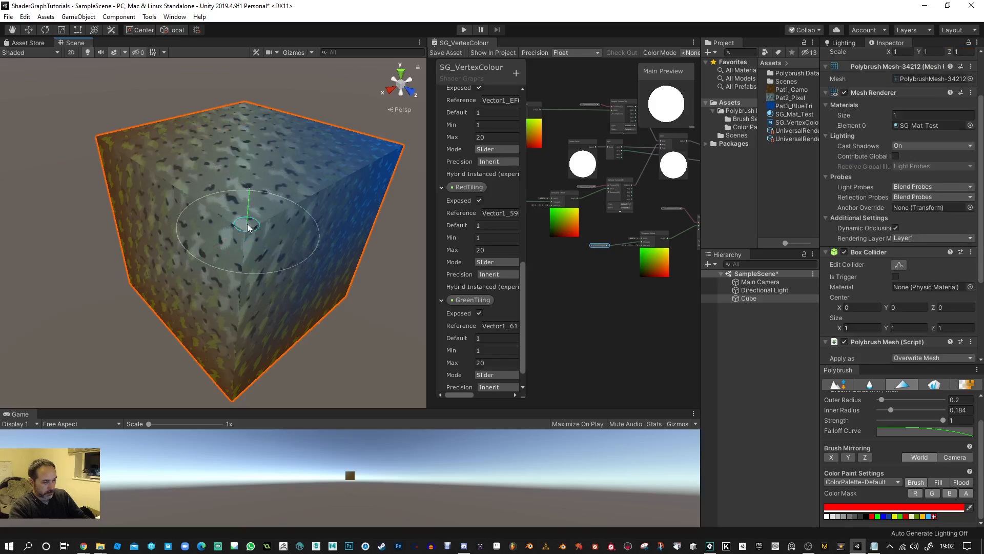
{"action": "mouse_move", "coordinate": [247, 227]}
{"action": "left_mouse_down"}
{"action": "mouse_move", "coordinate": [238, 238]}
{"action": "mouse_move", "coordinate": [395, 141]}
{"action": "mouse_move", "coordinate": [116, 166]}
{"action": "mouse_move", "coordinate": [275, 209]}
{"action": "mouse_move", "coordinate": [216, 82]}
{"action": "mouse_move", "coordinate": [305, 166]}
{"action": "mouse_move", "coordinate": [265, 219]}
{"action": "left_mouse_up"}
Make the Game view taller and add a Sphere 3D object to the scene
{"action": "left_click_drag", "start_coordinate": [243, 272], "coordinate": [314, 233], "text": "alt"}
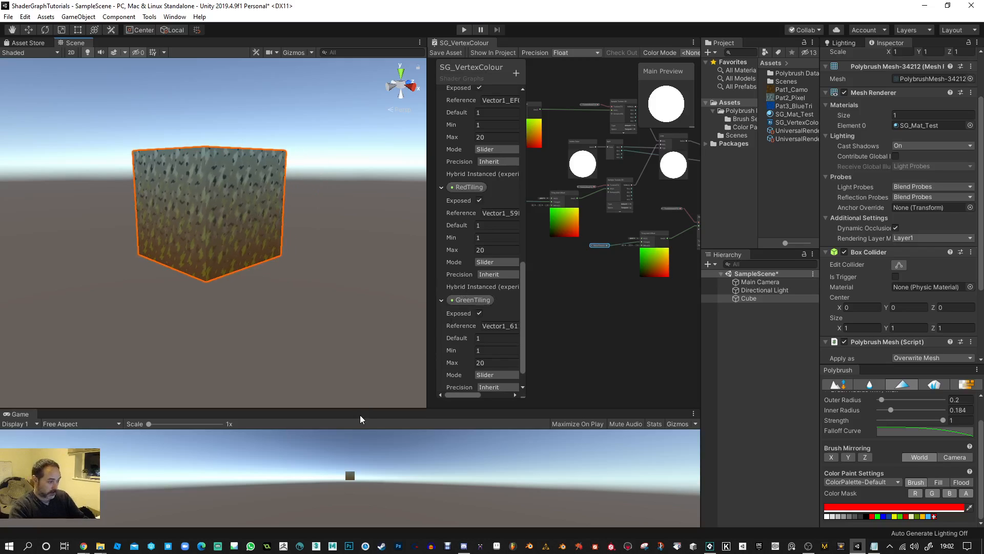
{"action": "left_click_drag", "start_coordinate": [361, 410], "coordinate": [373, 380]}
{"action": "left_click", "coordinate": [711, 264]}
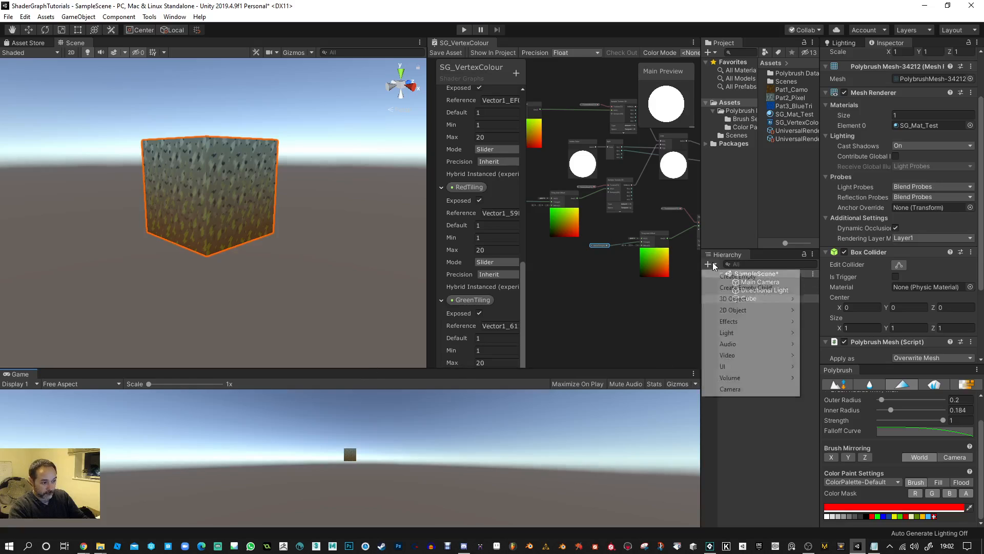
{"action": "mouse_move", "coordinate": [749, 299]}
{"action": "left_click", "coordinate": [841, 311]}
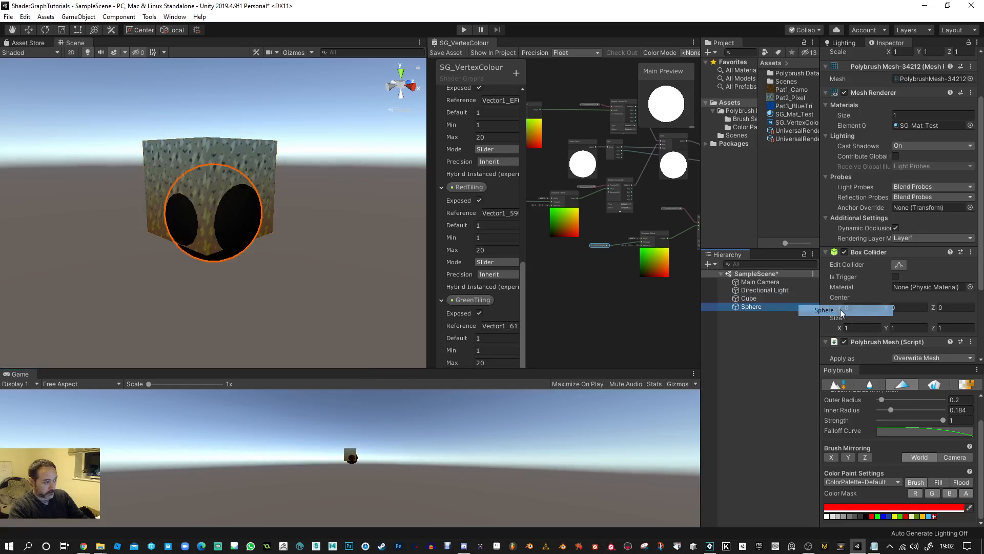
Move the sphere out beside the cube and apply the SG_Mat_Test material to it
{"action": "left_click_drag", "start_coordinate": [343, 253], "coordinate": [364, 281], "text": "alt"}
{"action": "key", "text": "w"}
{"action": "left_click_drag", "start_coordinate": [248, 224], "coordinate": [339, 254]}
{"action": "left_click_drag", "start_coordinate": [330, 212], "coordinate": [333, 190]}
{"action": "middle_click_drag", "start_coordinate": [374, 192], "coordinate": [335, 191]}
{"action": "left_click_drag", "start_coordinate": [793, 114], "coordinate": [339, 165]}
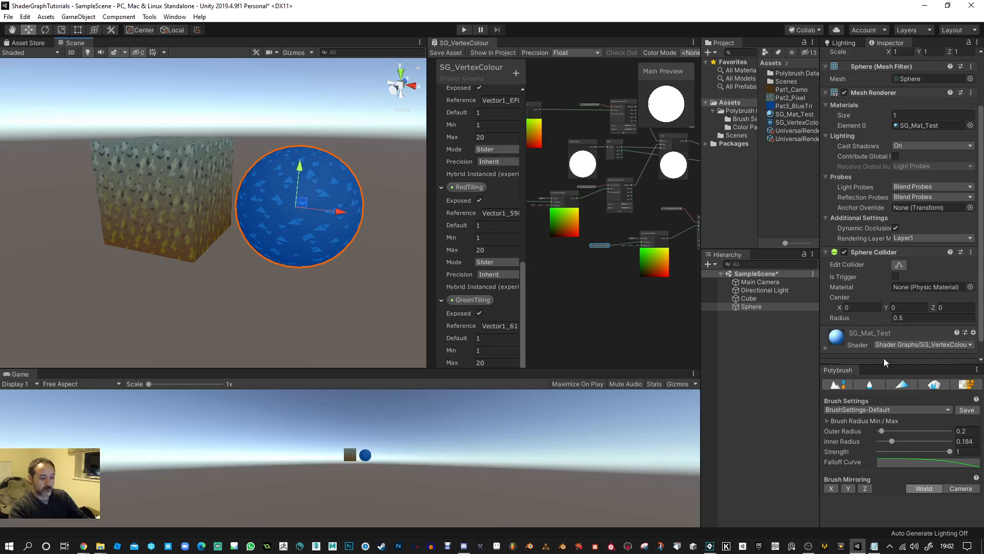
Flood the whole sphere with black vertex colour using Polybrush's vertex colour painting
{"action": "scroll", "coordinate": [903, 323], "scroll_direction": "down", "scroll_amount": 1}
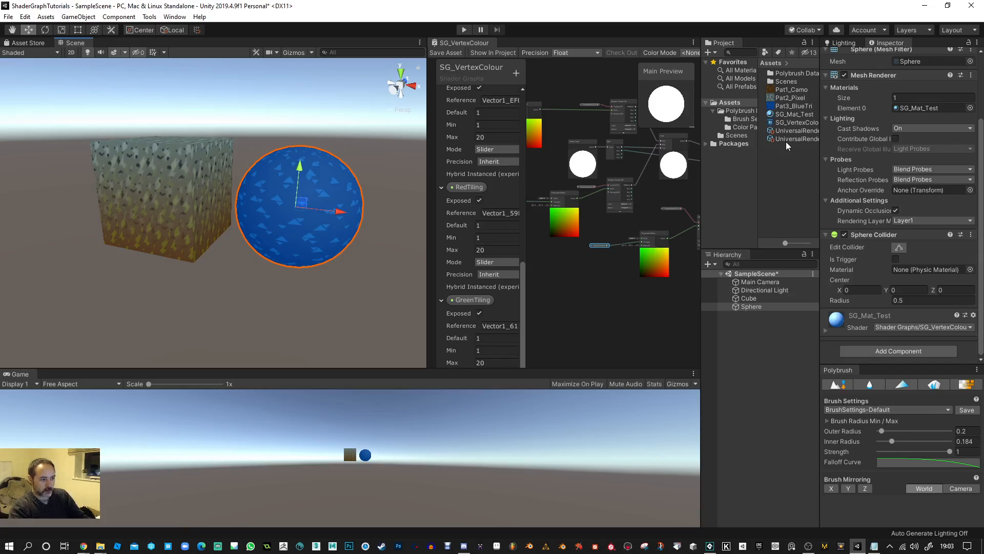
{"action": "left_click", "coordinate": [787, 115]}
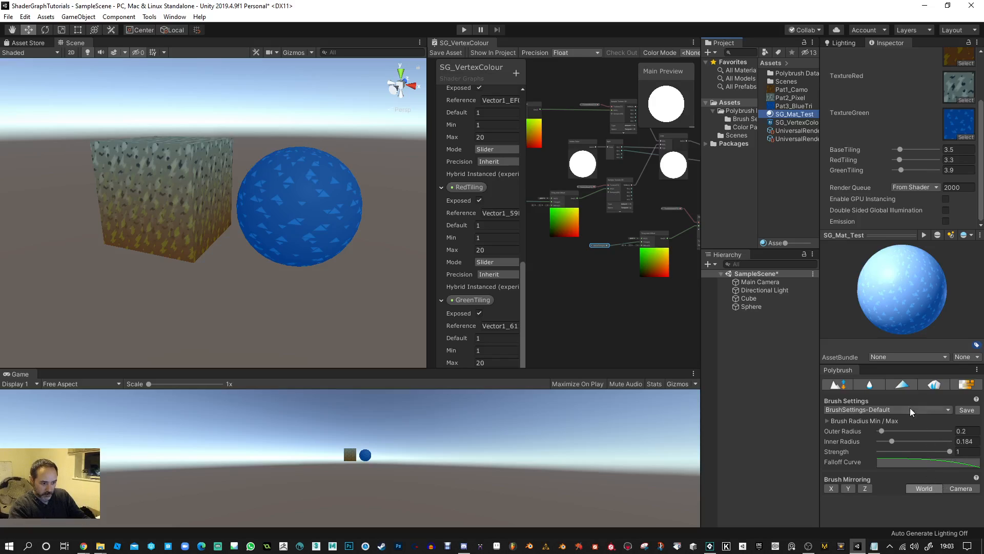
{"action": "left_click", "coordinate": [903, 384]}
{"action": "scroll", "coordinate": [928, 487], "scroll_direction": "down", "scroll_amount": 2}
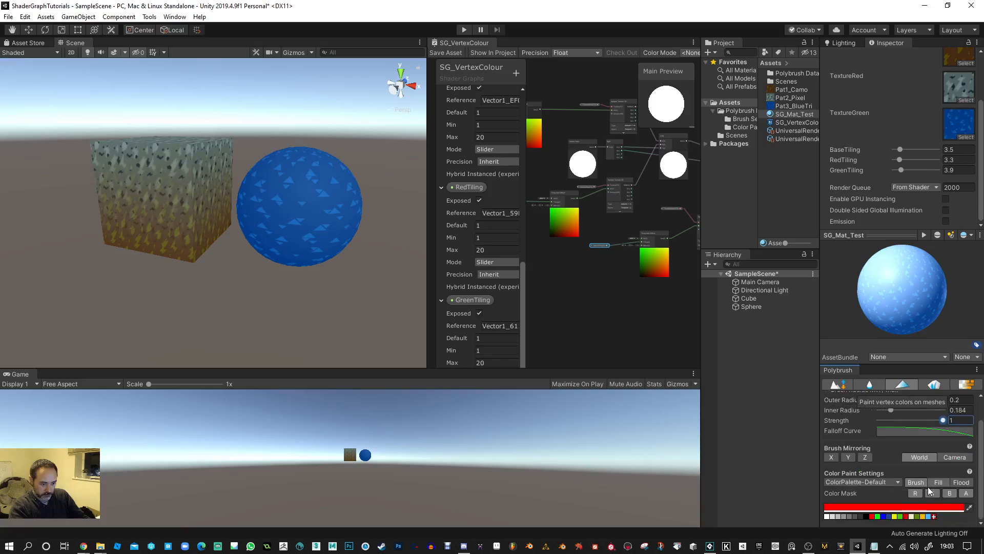
{"action": "left_click", "coordinate": [939, 482]}
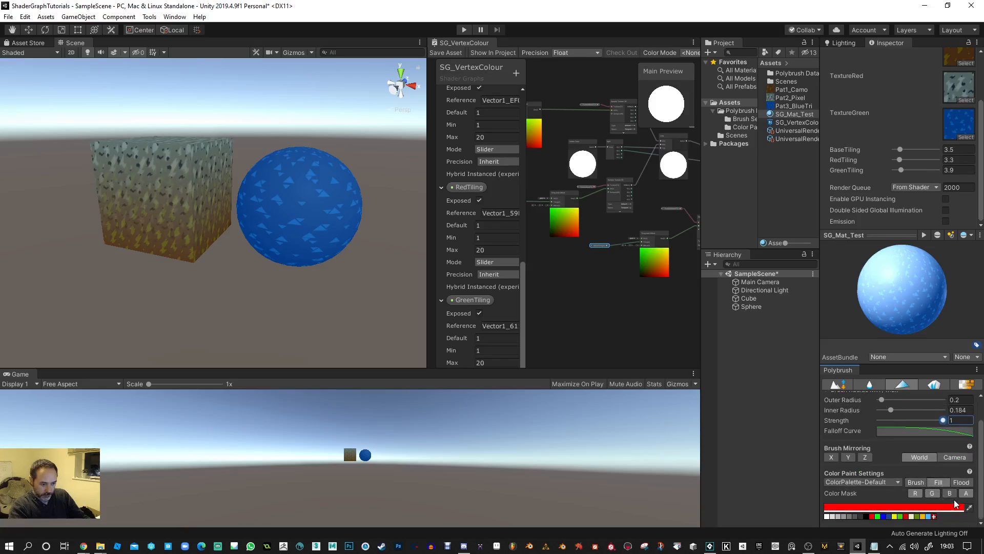
{"action": "left_click", "coordinate": [868, 516]}
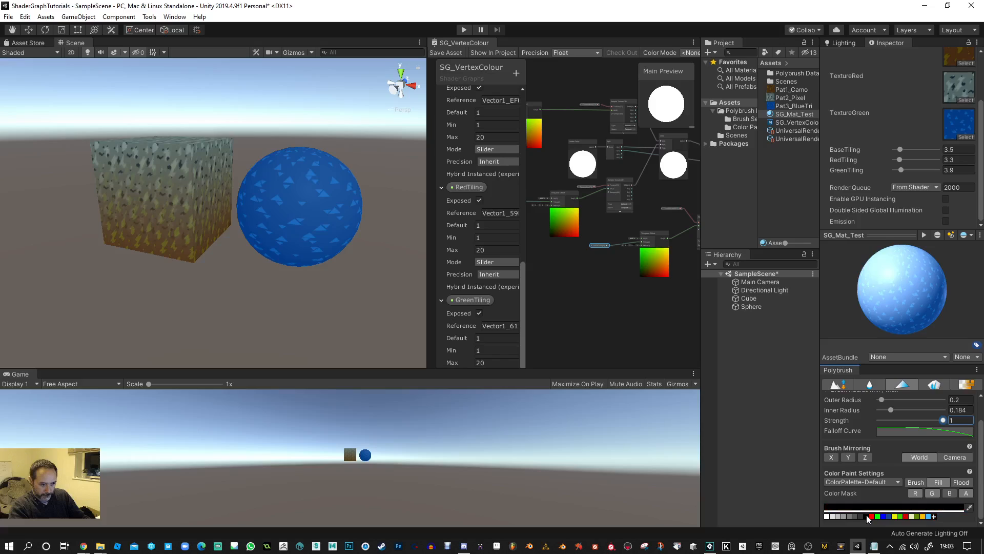
{"action": "left_click", "coordinate": [961, 481]}
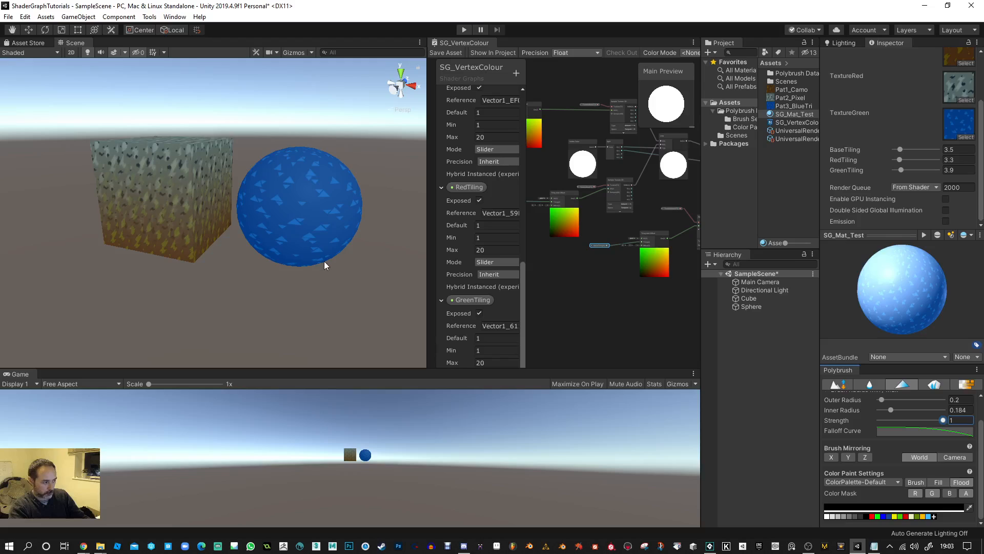
{"action": "left_click", "coordinate": [316, 221]}
{"action": "mouse_move", "coordinate": [367, 232]}
{"action": "left_mouse_down", "text": "alt"}
{"action": "mouse_move", "coordinate": [341, 257]}
{"action": "mouse_move", "coordinate": [328, 231]}
{"action": "left_mouse_up", "text": "alt"}
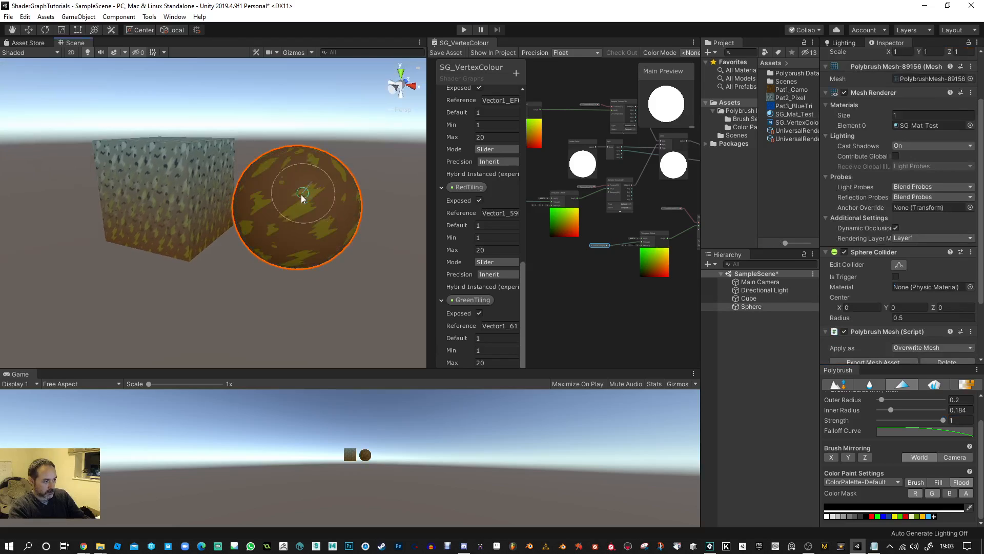
{"action": "right_click_drag", "start_coordinate": [296, 219], "coordinate": [312, 246], "text": "alt"}
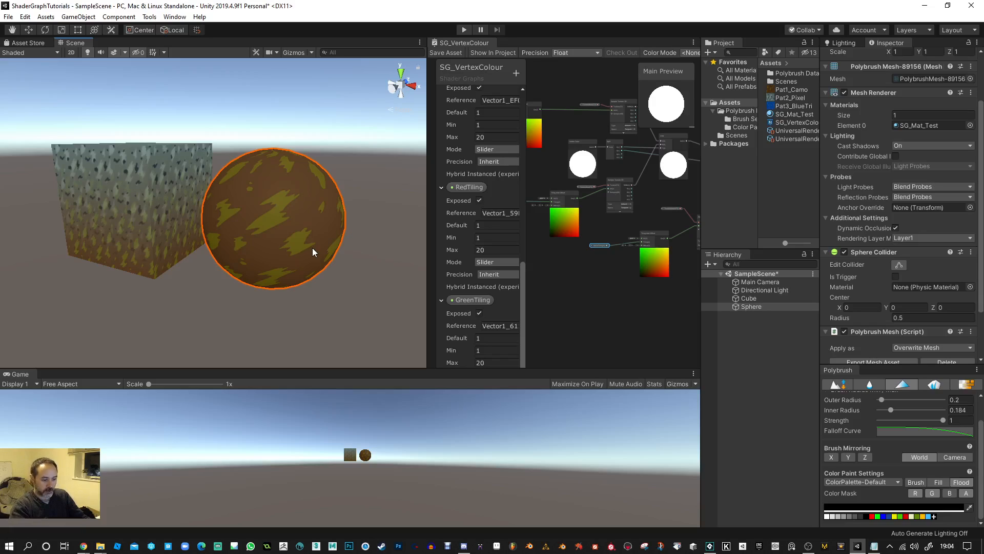
Paint a red vertex colour patch on the sphere's side facing away from the cube using the Polybrush brush
{"action": "left_click", "coordinate": [909, 484]}
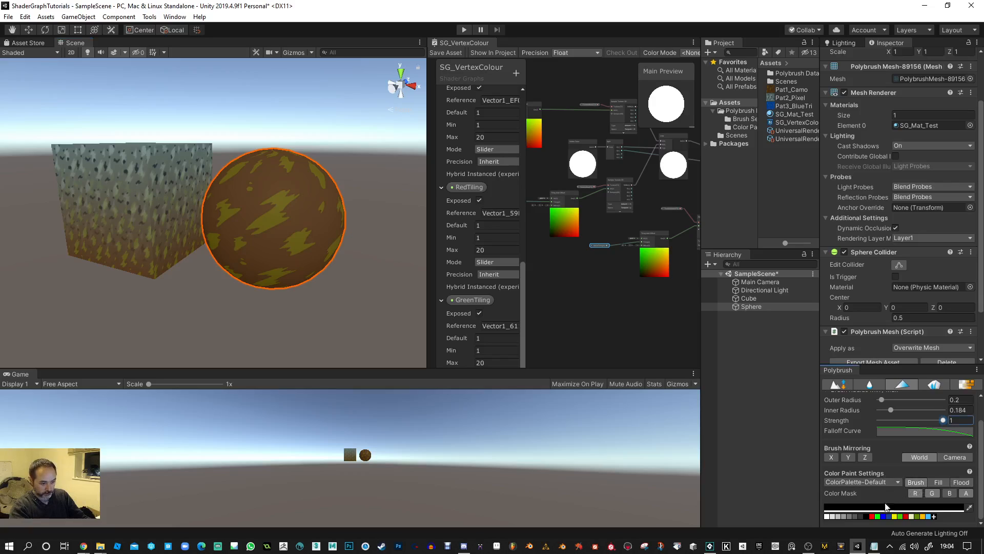
{"action": "left_click", "coordinate": [871, 516]}
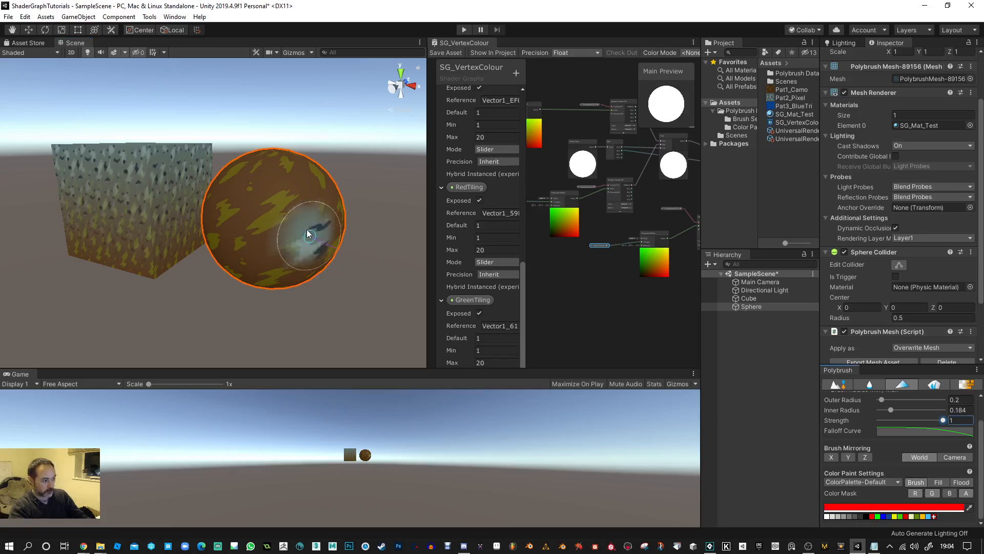
{"action": "mouse_move", "coordinate": [310, 220]}
{"action": "left_mouse_down"}
{"action": "mouse_move", "coordinate": [321, 222]}
{"action": "mouse_move", "coordinate": [322, 198]}
{"action": "left_mouse_up"}
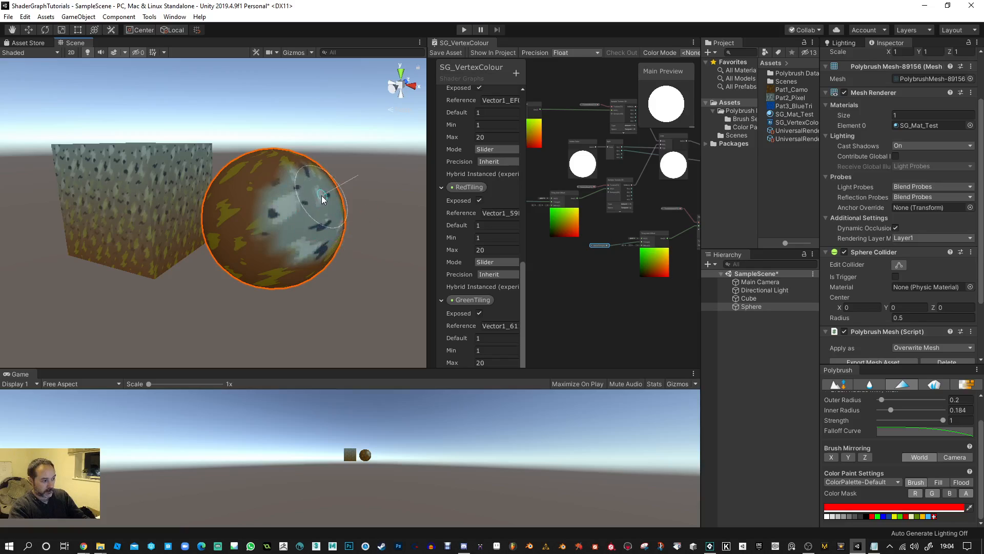
Check SG_Mat_Test's texture assignments and paint green vertex colour on the sphere's front beside the red patch
{"action": "left_click", "coordinate": [786, 114]}
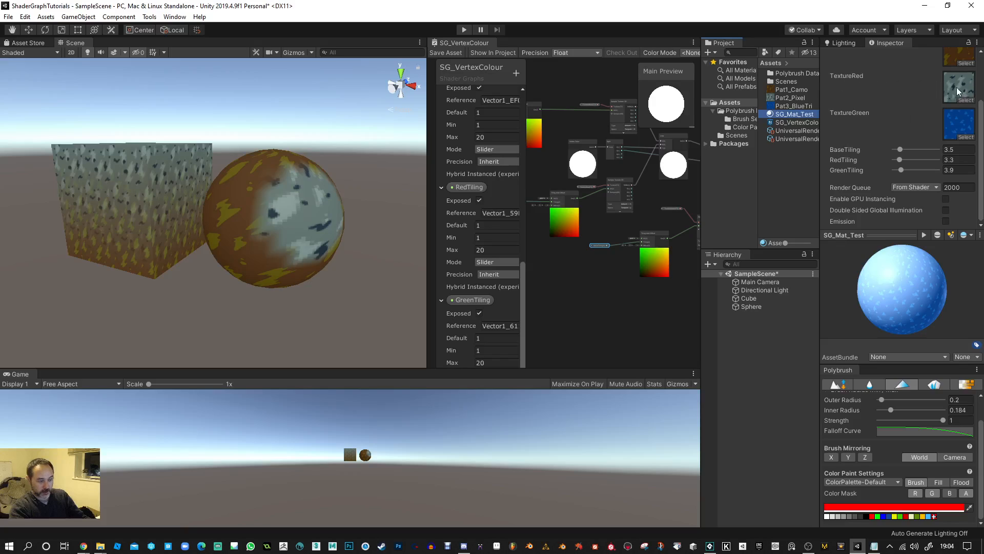
{"action": "left_click", "coordinate": [878, 516]}
{"action": "mouse_move", "coordinate": [270, 256]}
{"action": "left_mouse_down", "text": "alt"}
{"action": "mouse_move", "coordinate": [296, 216]}
{"action": "mouse_move", "coordinate": [325, 219]}
{"action": "mouse_move", "coordinate": [297, 229]}
{"action": "mouse_move", "coordinate": [325, 259]}
{"action": "mouse_move", "coordinate": [241, 253]}
{"action": "mouse_move", "coordinate": [278, 272]}
{"action": "left_mouse_up", "text": "alt"}
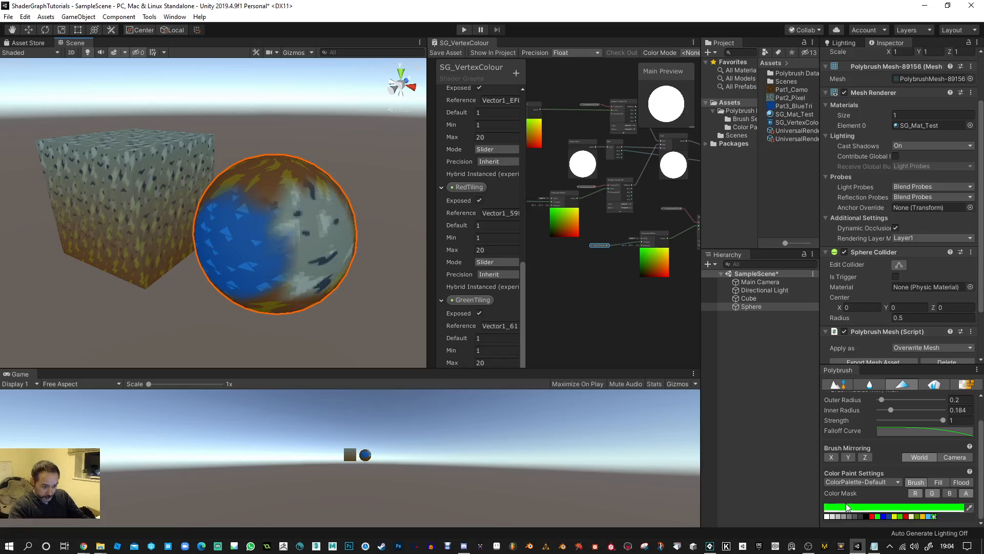
Paint yellow vertex colour over the red and unpainted areas on the sphere's upper part
{"action": "left_click", "coordinate": [896, 516]}
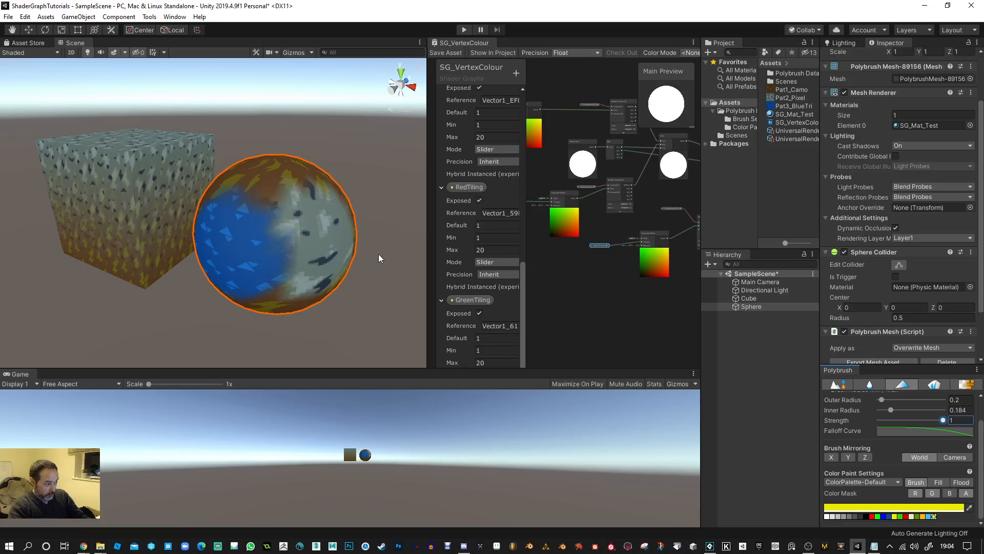
{"action": "left_click_drag", "start_coordinate": [312, 240], "coordinate": [319, 272], "text": "alt"}
{"action": "mouse_move", "coordinate": [269, 250]}
{"action": "left_mouse_down"}
{"action": "mouse_move", "coordinate": [289, 247]}
{"action": "mouse_move", "coordinate": [285, 216]}
{"action": "mouse_move", "coordinate": [296, 232]}
{"action": "mouse_move", "coordinate": [282, 238]}
{"action": "mouse_move", "coordinate": [285, 215]}
{"action": "mouse_move", "coordinate": [287, 229]}
{"action": "left_mouse_up"}
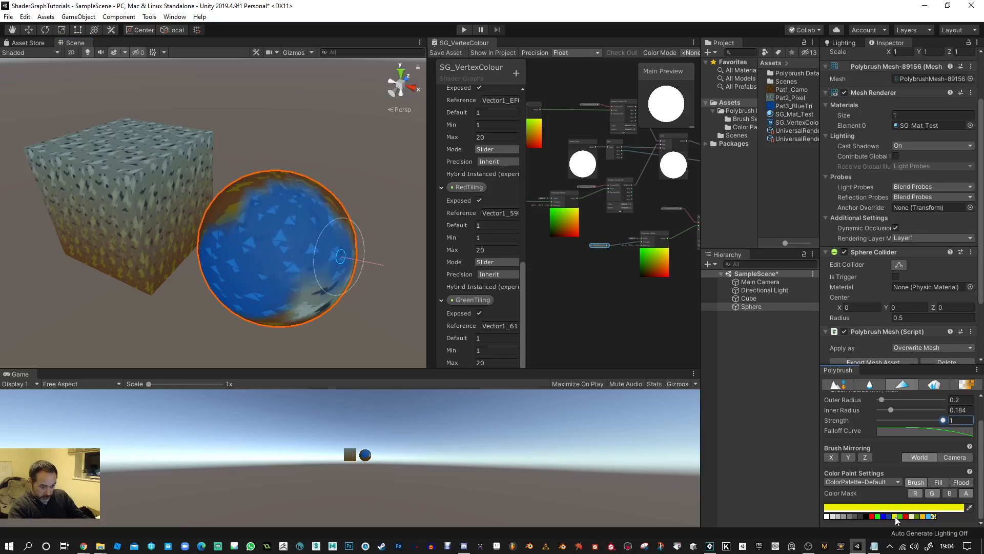
{"action": "left_click_drag", "start_coordinate": [305, 201], "coordinate": [238, 242], "text": "alt"}
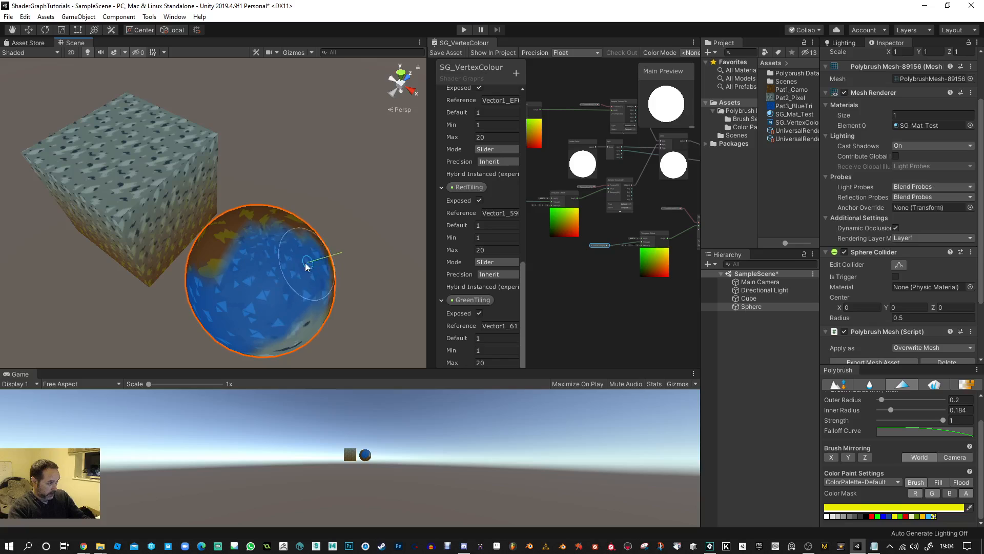
{"action": "left_click_drag", "start_coordinate": [308, 266], "coordinate": [159, 215], "text": "alt"}
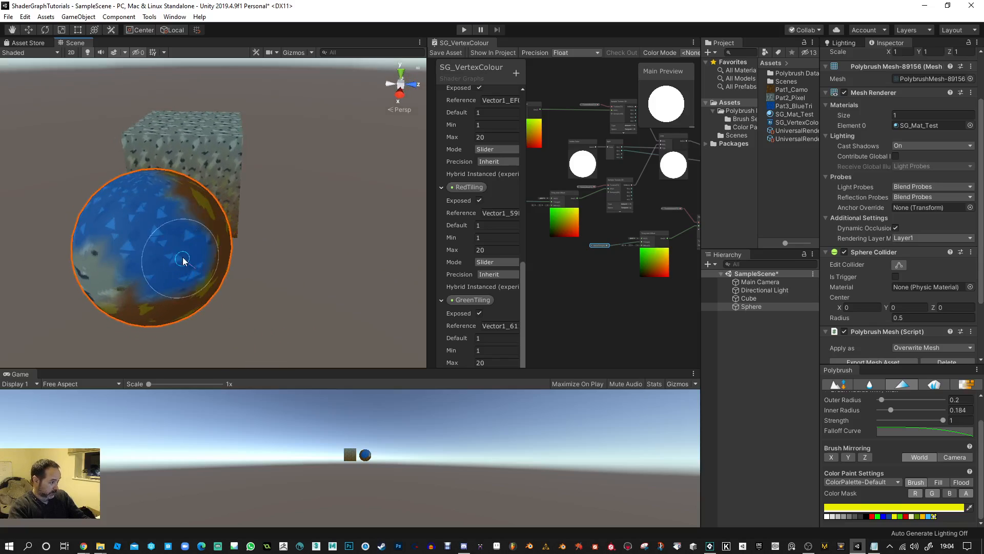
Switch the brush colour back to pure green and paint the sphere's lower side
{"action": "mouse_move", "coordinate": [189, 257]}
{"action": "left_mouse_down", "text": "alt"}
{"action": "mouse_move", "coordinate": [183, 233]}
{"action": "mouse_move", "coordinate": [169, 240]}
{"action": "mouse_move", "coordinate": [371, 245]}
{"action": "mouse_move", "coordinate": [279, 208]}
{"action": "mouse_move", "coordinate": [285, 262]}
{"action": "mouse_move", "coordinate": [226, 159]}
{"action": "left_mouse_up", "text": "alt"}
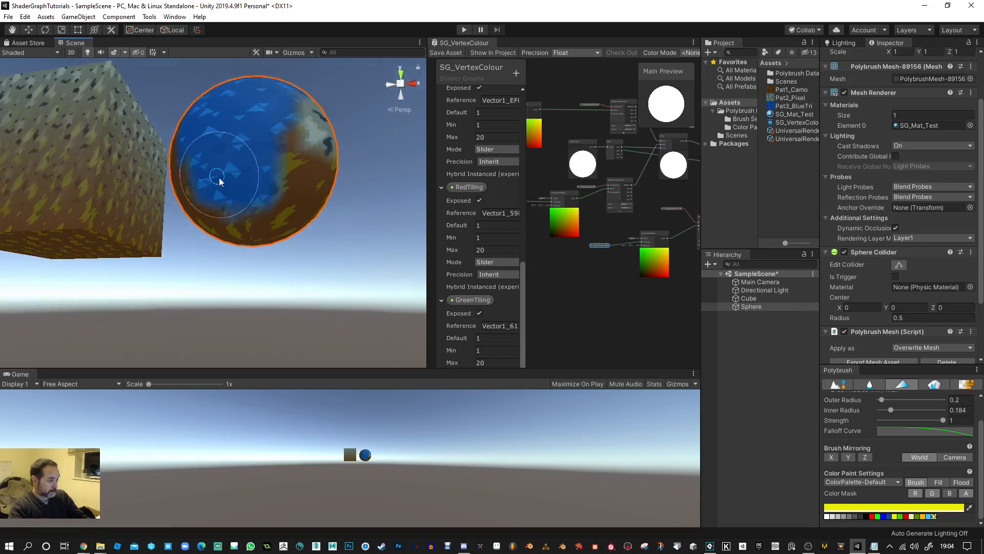
{"action": "left_click", "coordinate": [878, 517]}
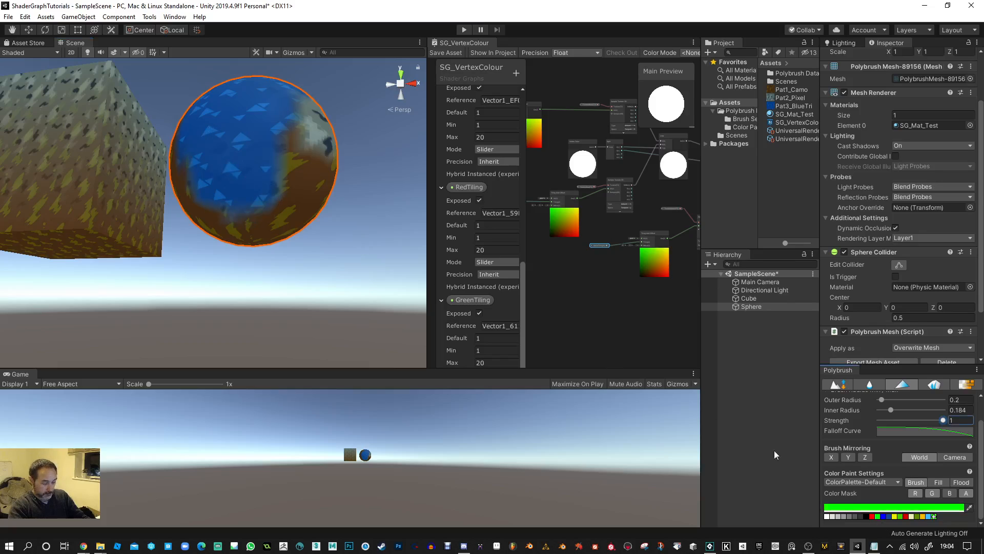
{"action": "mouse_move", "coordinate": [293, 214]}
{"action": "left_mouse_down"}
{"action": "mouse_move", "coordinate": [276, 196]}
{"action": "mouse_move", "coordinate": [169, 233]}
{"action": "left_mouse_up"}
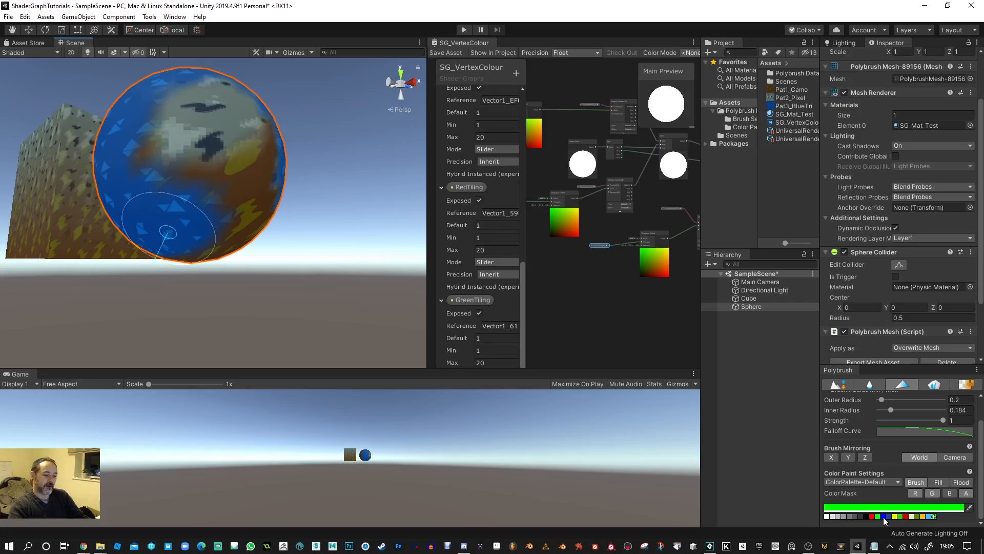
Darken the Polybrush paint colour to a mid green and brush it over the unpainted back of the sphere
{"action": "left_click", "coordinate": [898, 511]}
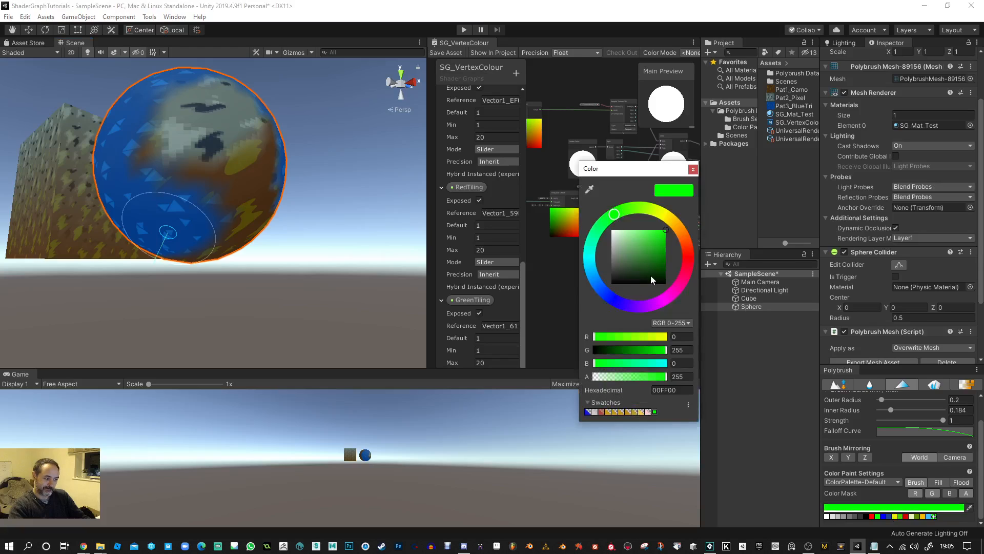
{"action": "left_click", "coordinate": [666, 256]}
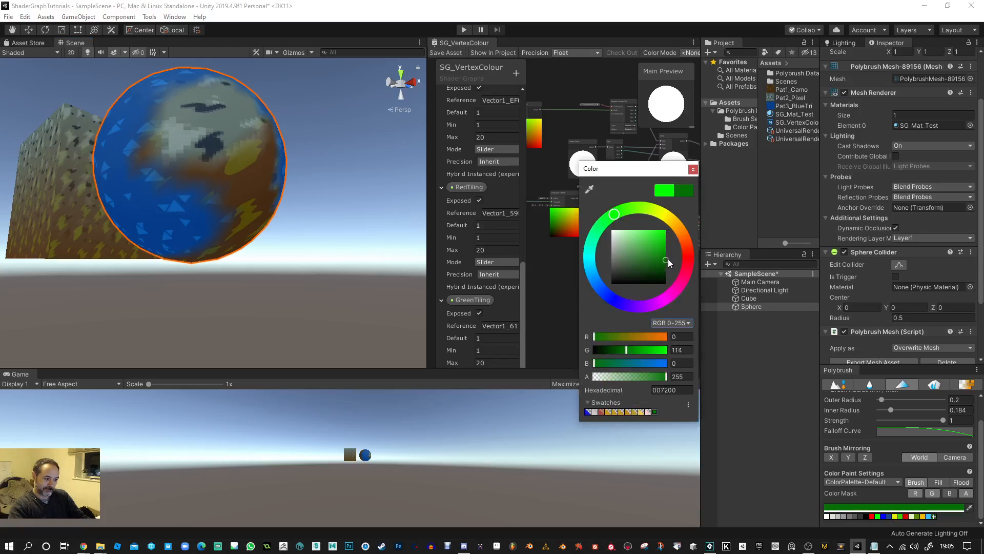
{"action": "left_click", "coordinate": [692, 170]}
{"action": "left_click_drag", "start_coordinate": [222, 201], "coordinate": [31, 117], "text": "alt"}
{"action": "scroll", "coordinate": [117, 196], "scroll_direction": "up", "scroll_amount": 4}
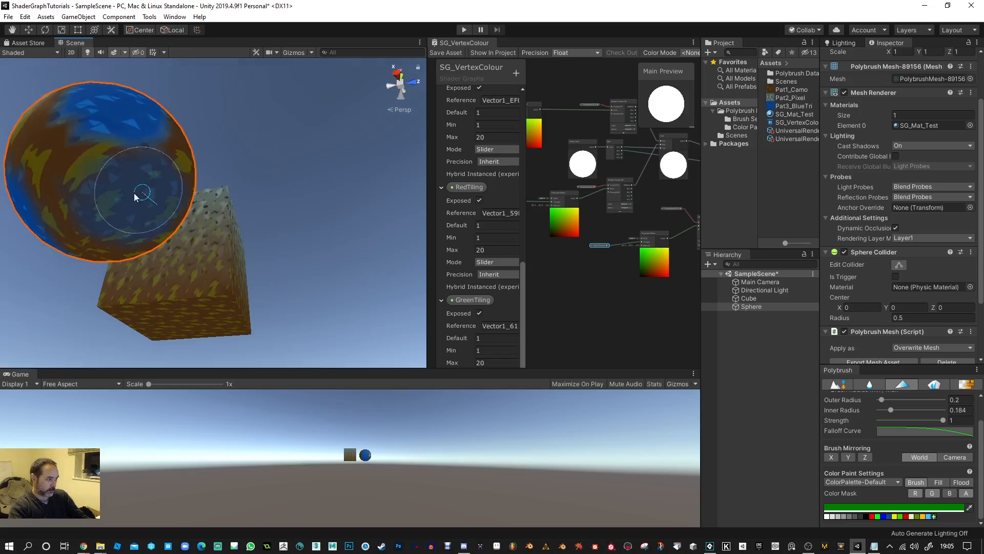
{"action": "left_click_drag", "start_coordinate": [149, 205], "coordinate": [196, 270], "text": "alt"}
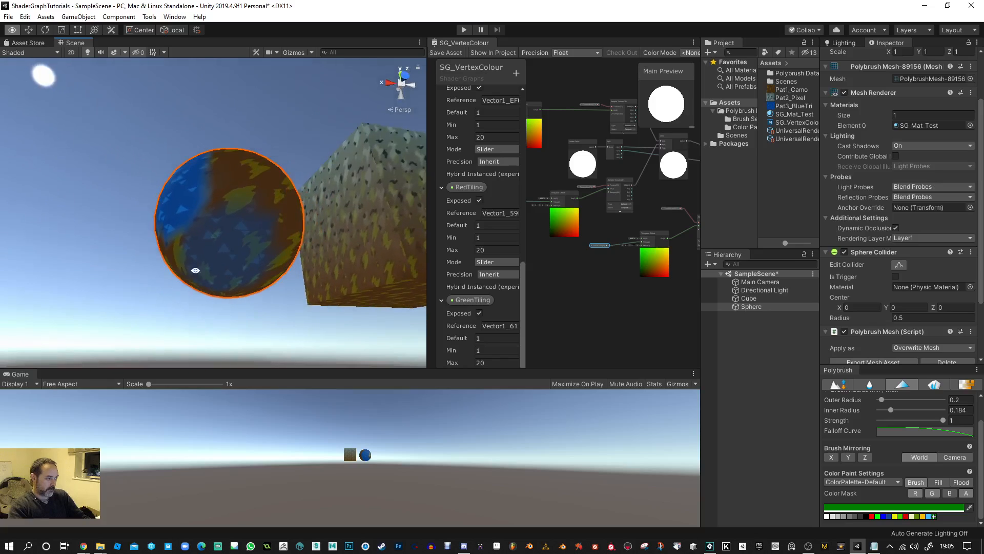
{"action": "mouse_move", "coordinate": [235, 219]}
{"action": "left_mouse_down"}
{"action": "mouse_move", "coordinate": [254, 193]}
{"action": "mouse_move", "coordinate": [260, 232]}
{"action": "mouse_move", "coordinate": [233, 226]}
{"action": "mouse_move", "coordinate": [194, 260]}
{"action": "mouse_move", "coordinate": [214, 260]}
{"action": "left_mouse_up"}
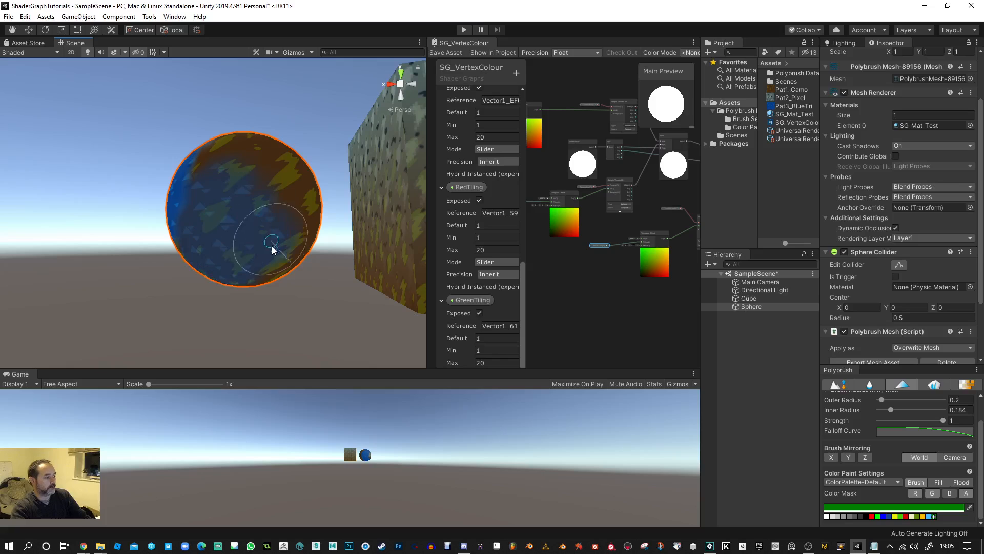
Set SG_Mat_Test's BaseTiling to 3.3, RedTiling to 3.5 and GreenTiling to 4.4
{"action": "mouse_move", "coordinate": [272, 245]}
{"action": "left_mouse_down", "text": "alt"}
{"action": "mouse_move", "coordinate": [338, 123]}
{"action": "mouse_move", "coordinate": [358, 229]}
{"action": "mouse_move", "coordinate": [319, 277]}
{"action": "mouse_move", "coordinate": [299, 241]}
{"action": "mouse_move", "coordinate": [296, 270]}
{"action": "mouse_move", "coordinate": [501, 308]}
{"action": "mouse_move", "coordinate": [585, 301]}
{"action": "mouse_move", "coordinate": [226, 277]}
{"action": "mouse_move", "coordinate": [259, 266]}
{"action": "left_mouse_up", "text": "alt"}
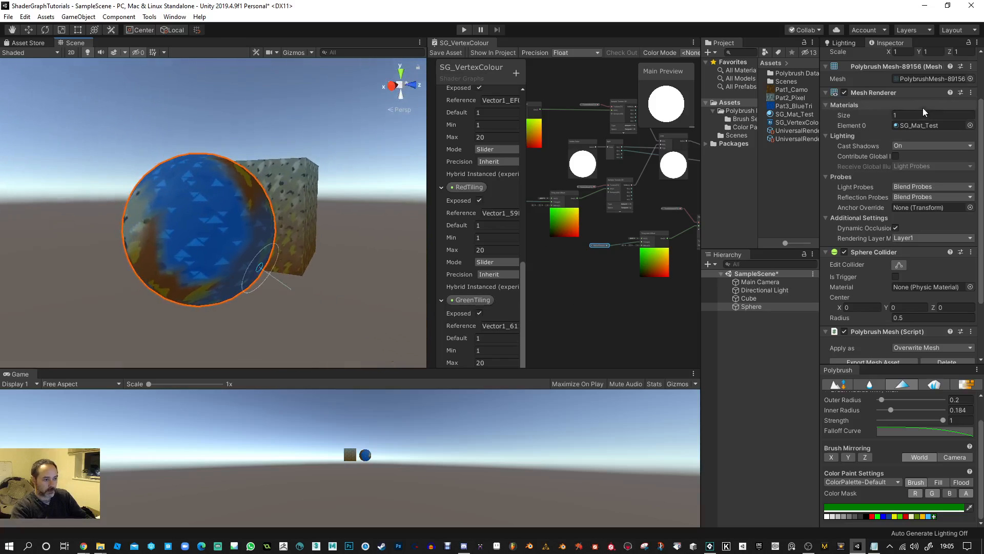
{"action": "left_click", "coordinate": [795, 114]}
{"action": "left_click_drag", "start_coordinate": [299, 236], "coordinate": [427, 223], "text": "alt"}
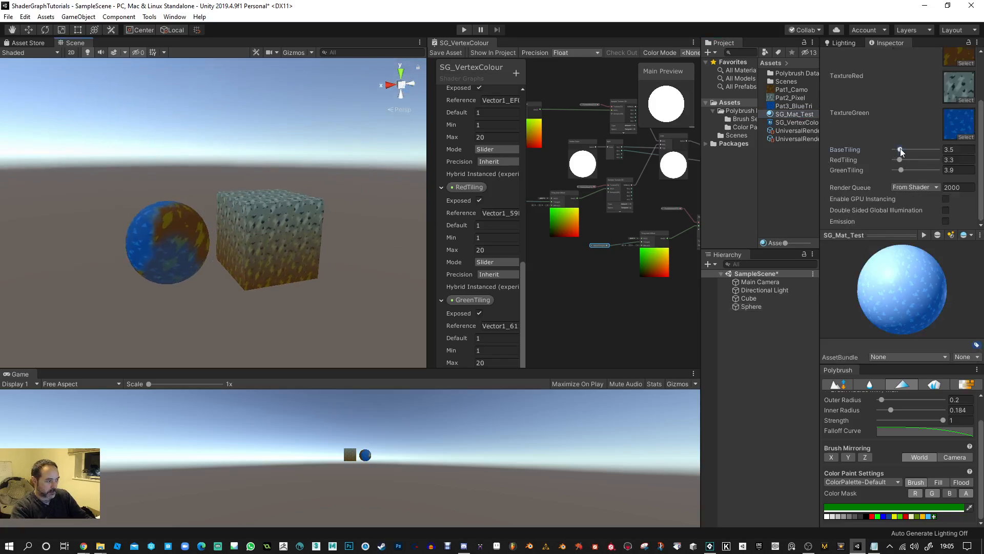
{"action": "left_click_drag", "start_coordinate": [900, 150], "coordinate": [902, 170]}
Inspect the tiled and blended textures on the sphere and cube from several sides
{"action": "scroll", "coordinate": [264, 305], "scroll_direction": "up", "scroll_amount": 5}
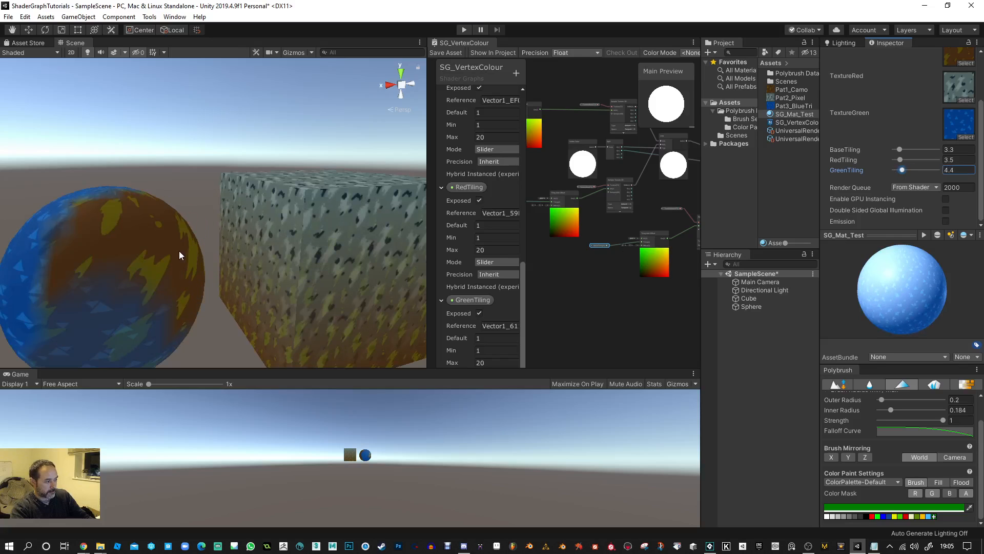
{"action": "right_click_drag", "start_coordinate": [187, 252], "coordinate": [460, 282]}
{"action": "left_click_drag", "start_coordinate": [459, 284], "coordinate": [220, 315], "text": "alt"}
{"action": "scroll", "coordinate": [221, 313], "scroll_direction": "down", "scroll_amount": 4}
{"action": "left_click_drag", "start_coordinate": [241, 265], "coordinate": [334, 187], "text": "alt"}
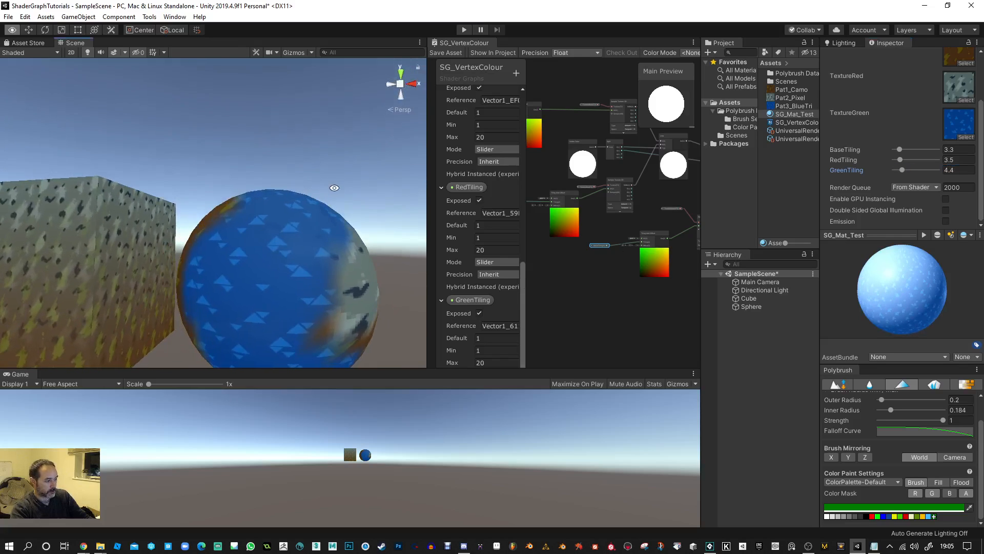
{"action": "middle_click_drag", "start_coordinate": [319, 282], "coordinate": [357, 188]}
{"action": "left_click_drag", "start_coordinate": [357, 187], "coordinate": [407, 269], "text": "alt"}
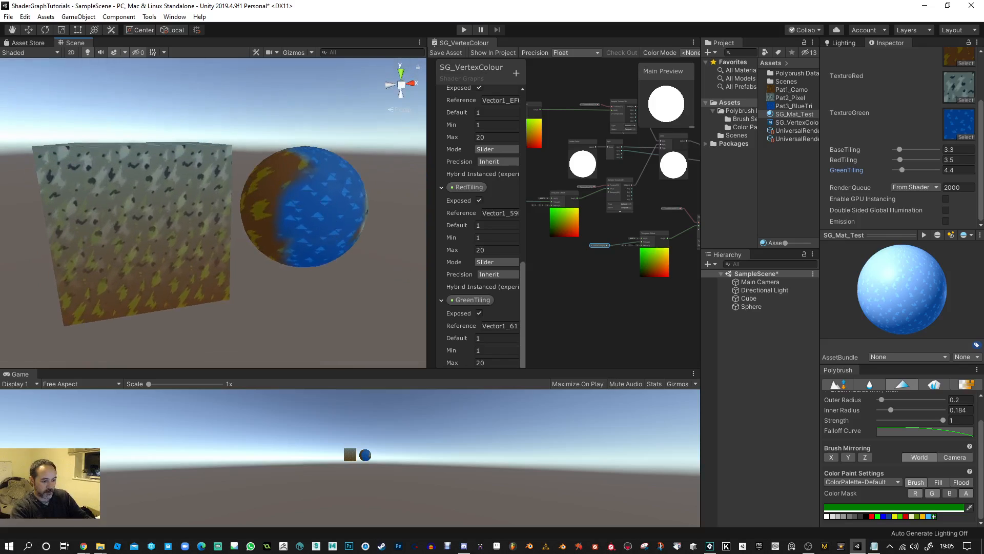
Leave Polybrush's vertex colour painting mode and enlarge the Shader Graph window over the Scene and Game views
{"action": "left_click", "coordinate": [905, 388]}
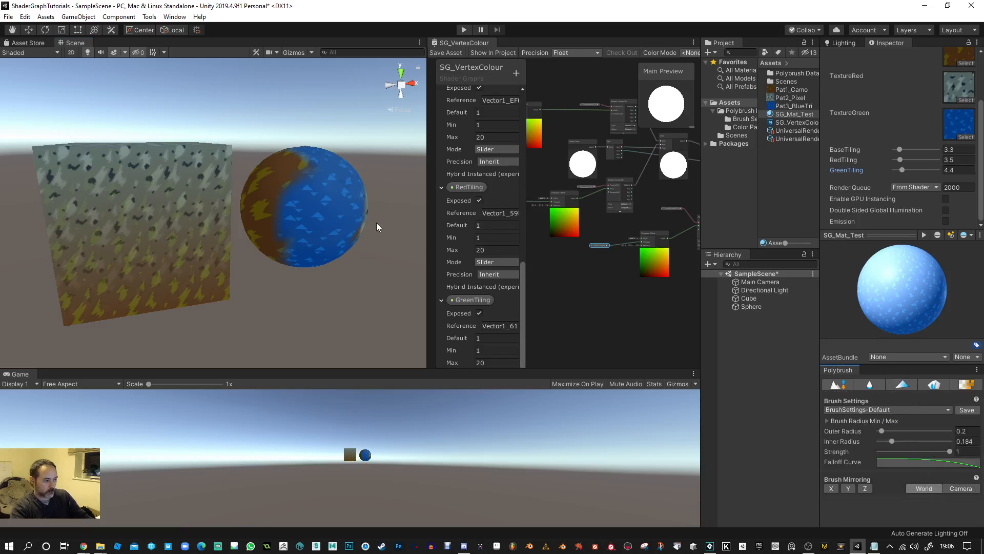
{"action": "left_click_drag", "start_coordinate": [428, 240], "coordinate": [100, 240]}
{"action": "left_click_drag", "start_coordinate": [430, 368], "coordinate": [432, 467]}
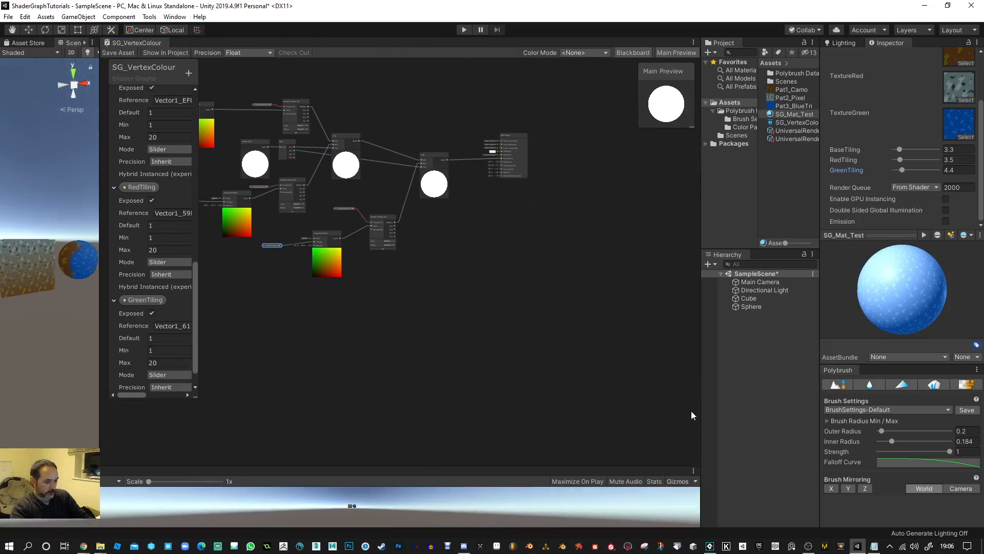
Reposition the PBR Master node and move the final Lerp node closer to it in the shader graph
{"action": "middle_click_drag", "start_coordinate": [513, 316], "coordinate": [703, 349]}
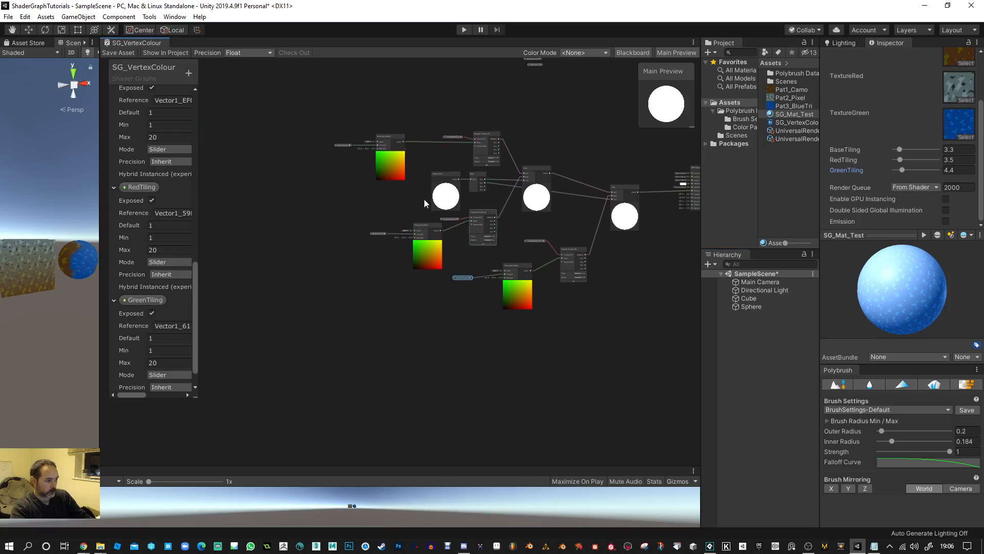
{"action": "scroll", "coordinate": [648, 271], "scroll_direction": "up", "scroll_amount": 10}
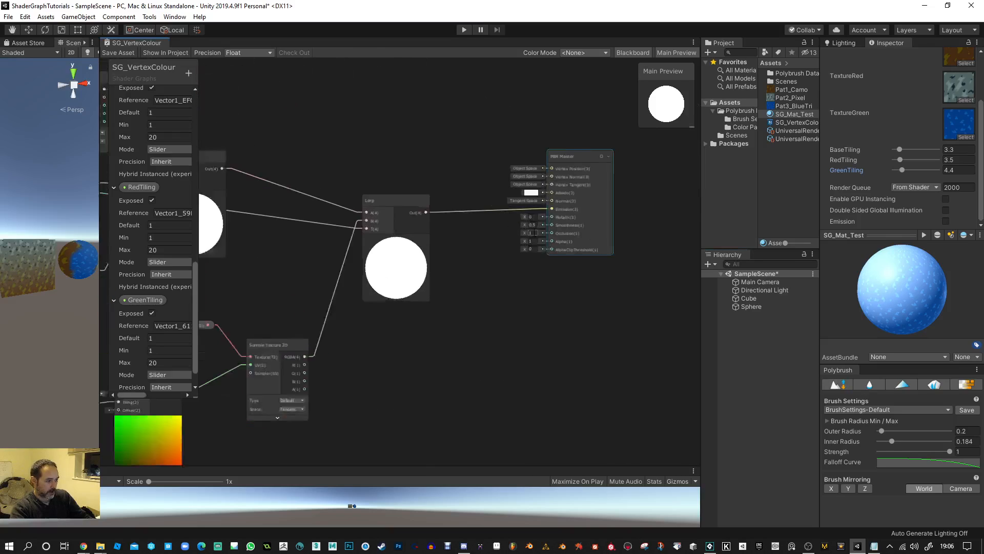
{"action": "left_click_drag", "start_coordinate": [588, 117], "coordinate": [584, 132]}
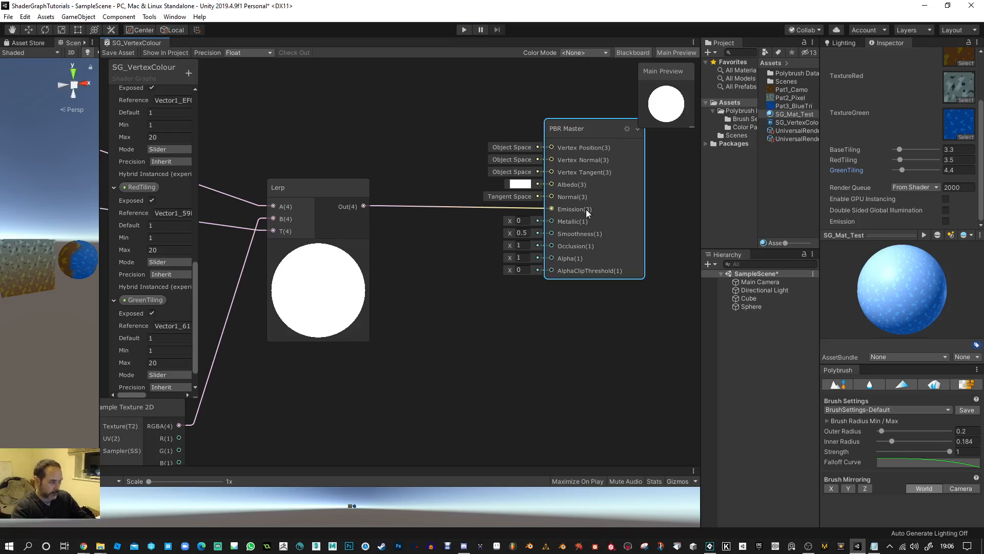
{"action": "left_click_drag", "start_coordinate": [333, 186], "coordinate": [394, 203]}
{"action": "middle_click_drag", "start_coordinate": [298, 270], "coordinate": [319, 270]}
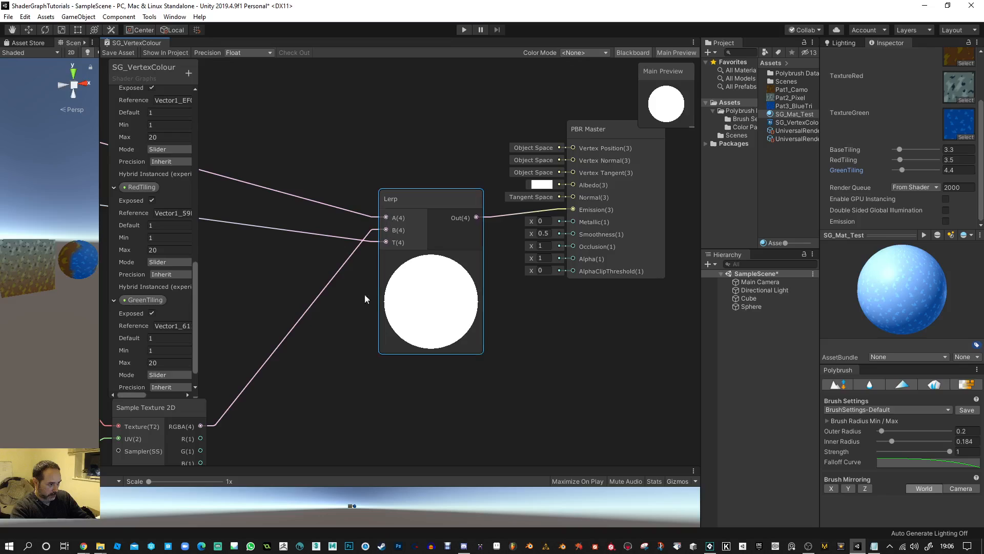
Reposition the Split node and move the Vertex Color node farther from it in the shader graph
{"action": "middle_click_drag", "start_coordinate": [331, 351], "coordinate": [464, 330]}
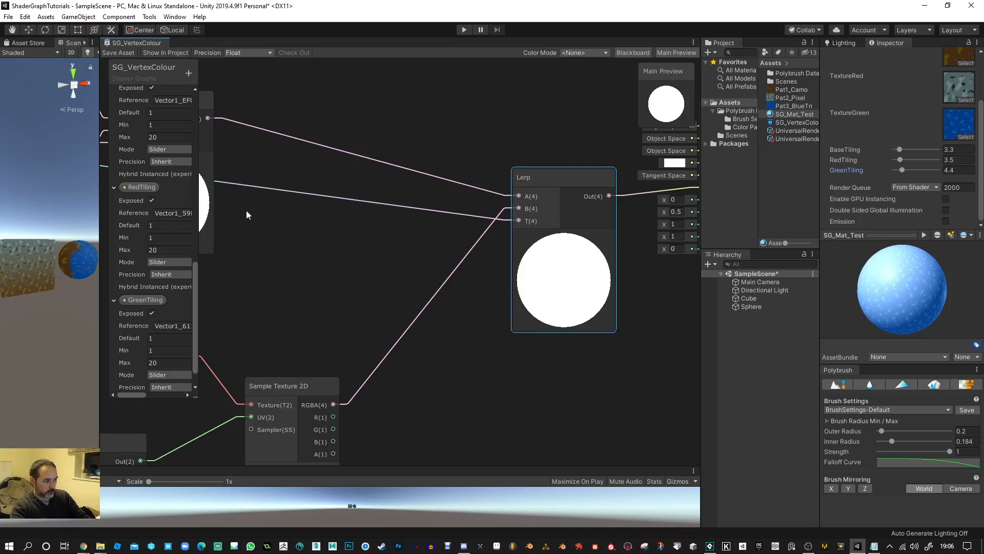
{"action": "middle_click_drag", "start_coordinate": [250, 210], "coordinate": [586, 255]}
{"action": "middle_click_drag", "start_coordinate": [334, 283], "coordinate": [463, 287]}
{"action": "left_click_drag", "start_coordinate": [421, 177], "coordinate": [429, 194]}
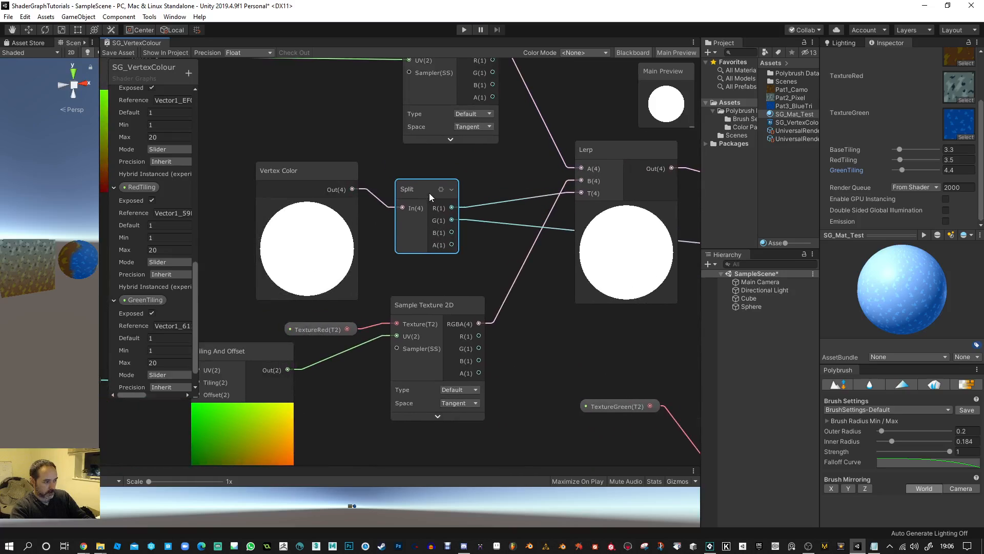
{"action": "left_click_drag", "start_coordinate": [315, 171], "coordinate": [297, 169]}
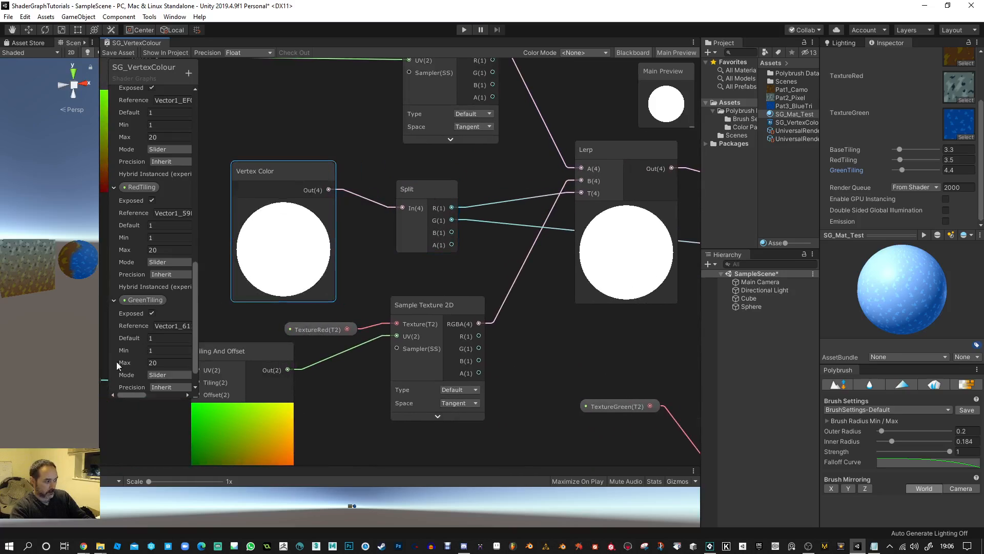
Open the Package Manager and show the Polybrush package's details
{"action": "left_click", "coordinate": [102, 307]}
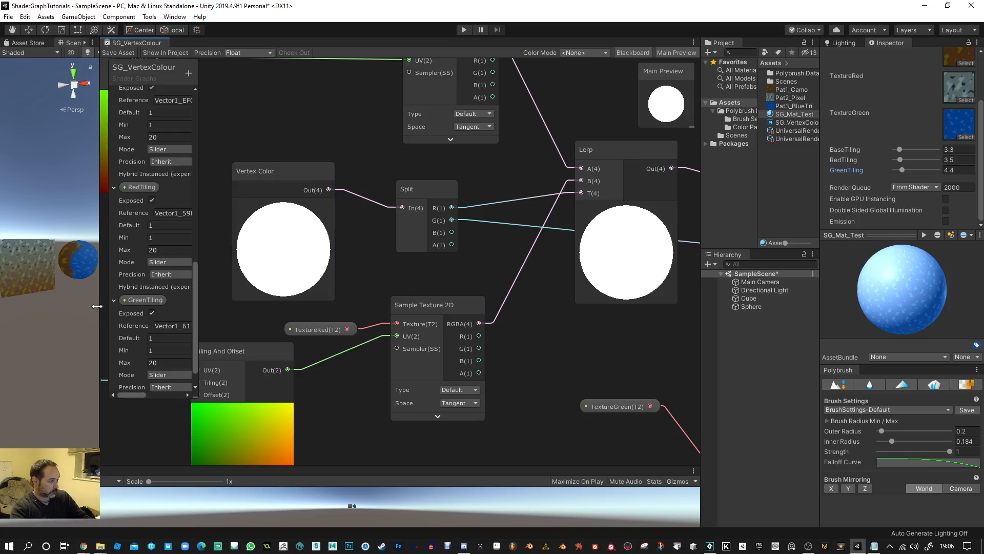
{"action": "left_click", "coordinate": [149, 17]}
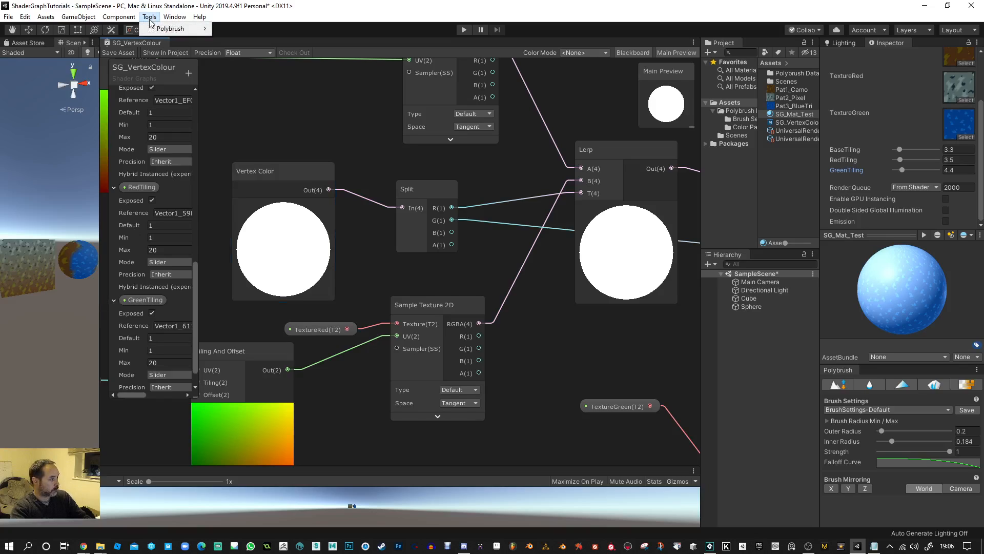
{"action": "left_click", "coordinate": [154, 17]}
{"action": "left_click", "coordinate": [175, 17]}
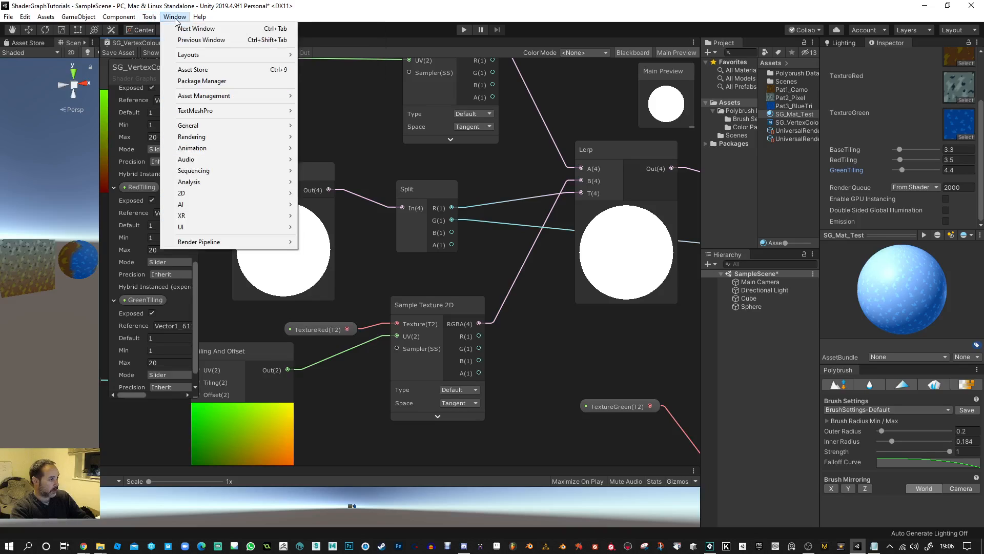
{"action": "left_click", "coordinate": [203, 81]}
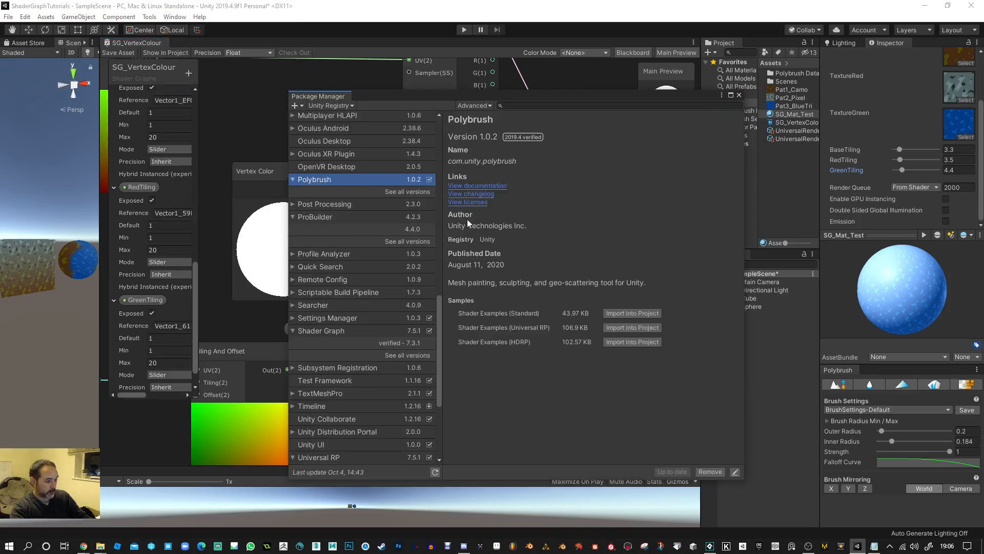
Close the Package Manager and slightly reposition the Split node and both Lerp nodes in the shader graph
{"action": "left_click", "coordinate": [739, 94]}
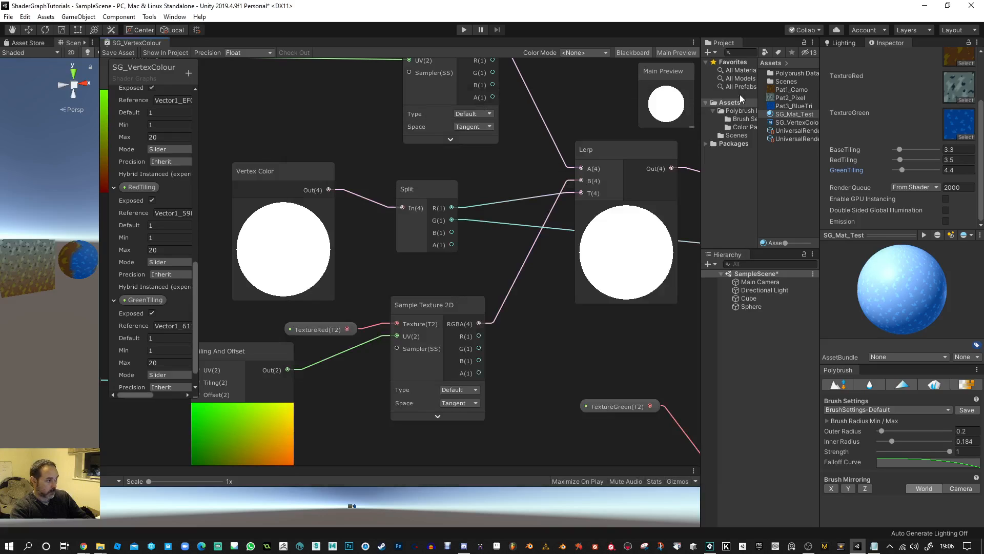
{"action": "scroll", "coordinate": [630, 261], "scroll_direction": "down", "scroll_amount": 1}
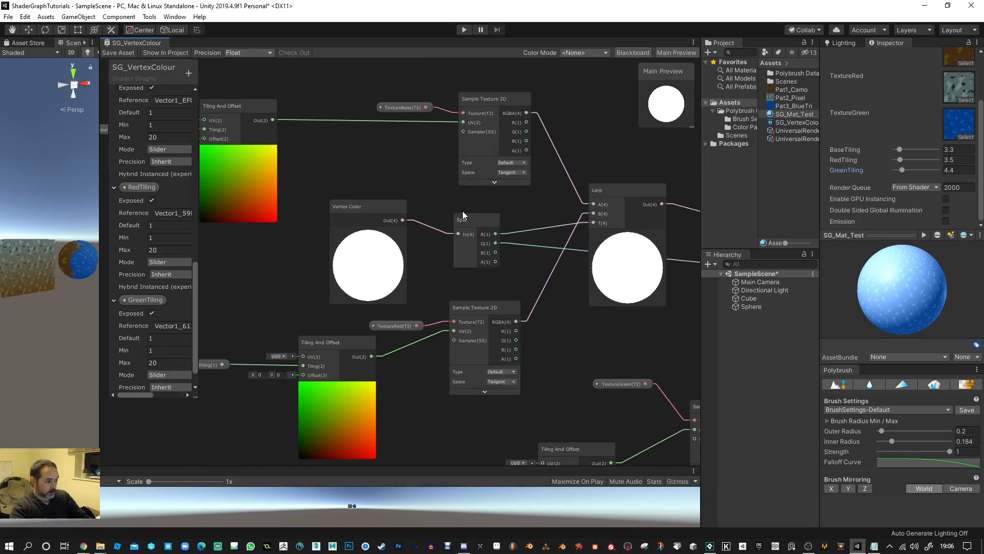
{"action": "left_click_drag", "start_coordinate": [475, 217], "coordinate": [472, 214]}
{"action": "middle_click_drag", "start_coordinate": [607, 207], "coordinate": [528, 207]}
{"action": "mouse_move", "coordinate": [528, 210]}
{"action": "left_mouse_down"}
{"action": "mouse_move", "coordinate": [568, 200]}
{"action": "mouse_move", "coordinate": [545, 218]}
{"action": "left_mouse_up"}
{"action": "middle_click_drag", "start_coordinate": [623, 257], "coordinate": [433, 256]}
{"action": "left_click_drag", "start_coordinate": [650, 248], "coordinate": [643, 227]}
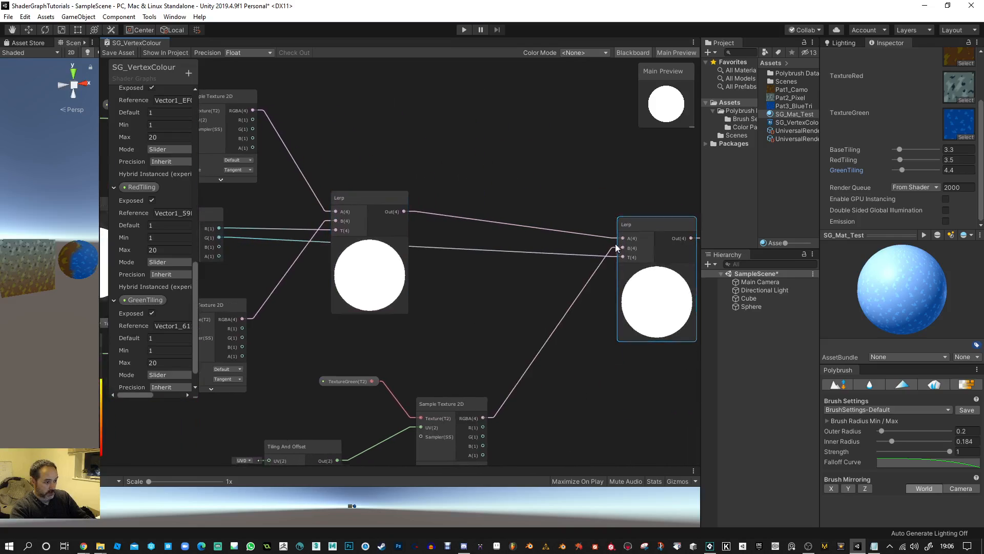
Move the first Lerp node closer to the final Lerp and nudge TextureBase's Sample Texture 2D node toward it
{"action": "left_click", "coordinate": [384, 199]}
{"action": "left_click_drag", "start_coordinate": [384, 199], "coordinate": [435, 199]}
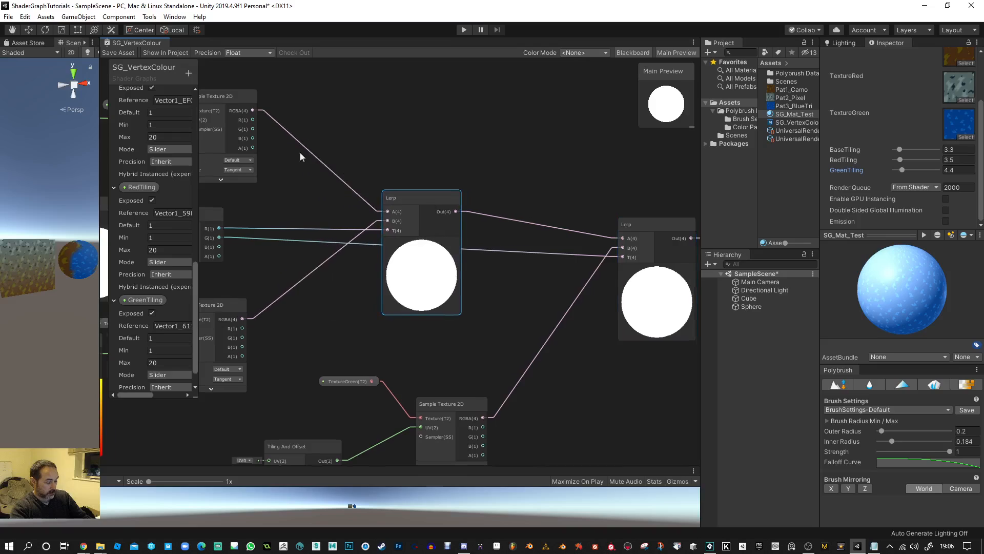
{"action": "middle_click_drag", "start_coordinate": [235, 210], "coordinate": [423, 243]}
{"action": "scroll", "coordinate": [343, 226], "scroll_direction": "up", "scroll_amount": 2}
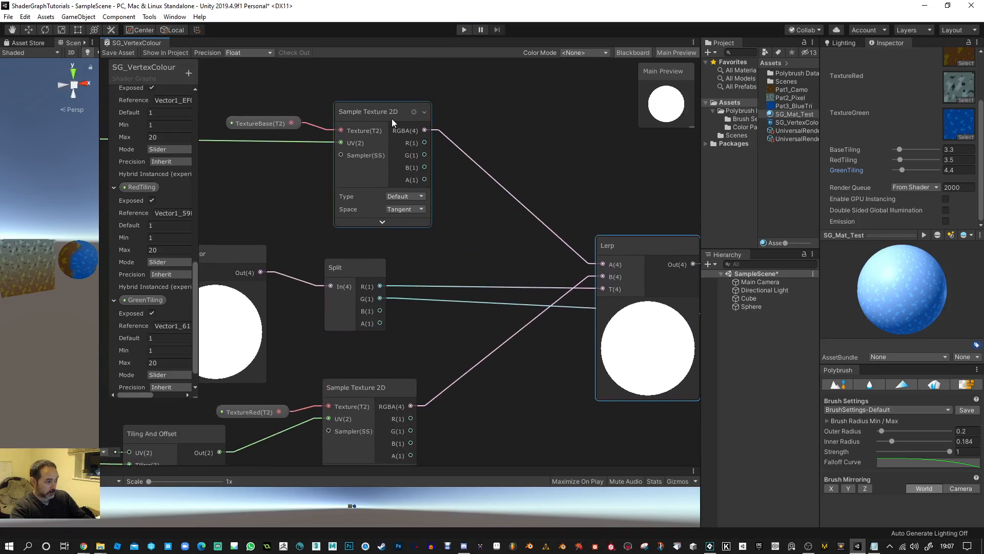
{"action": "left_click_drag", "start_coordinate": [392, 118], "coordinate": [398, 119]}
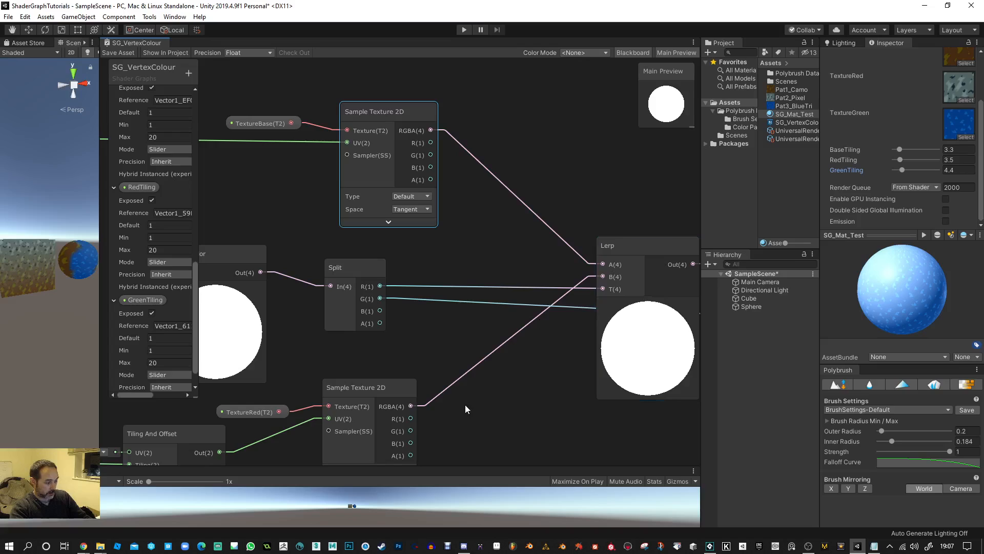
Move the Vertex Color node and the Split node farther away from the first Lerp node
{"action": "middle_click_drag", "start_coordinate": [373, 405], "coordinate": [393, 349]}
{"action": "middle_click_drag", "start_coordinate": [513, 315], "coordinate": [589, 315]}
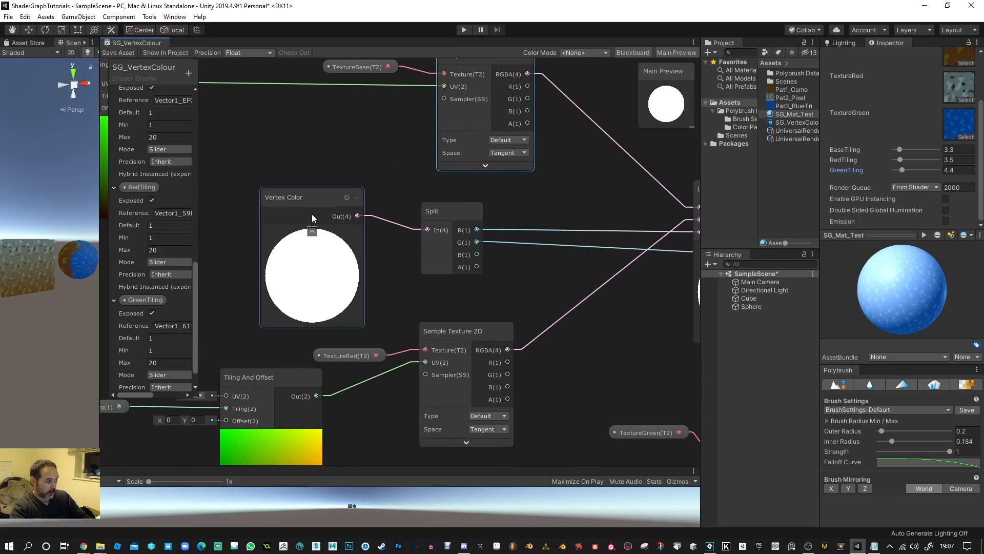
{"action": "left_click_drag", "start_coordinate": [312, 216], "coordinate": [289, 228]}
{"action": "middle_click_drag", "start_coordinate": [476, 255], "coordinate": [426, 254]}
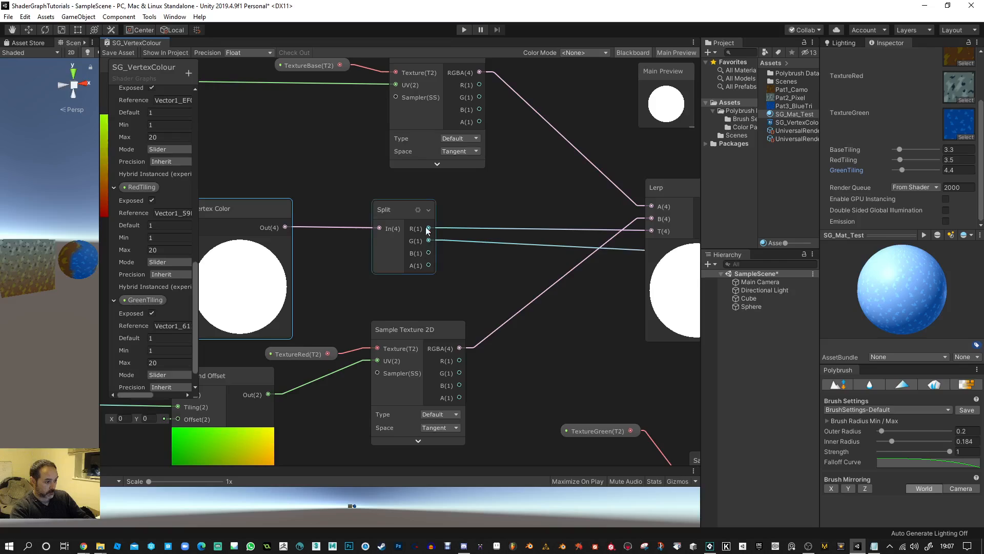
{"action": "left_click_drag", "start_coordinate": [407, 211], "coordinate": [386, 211]}
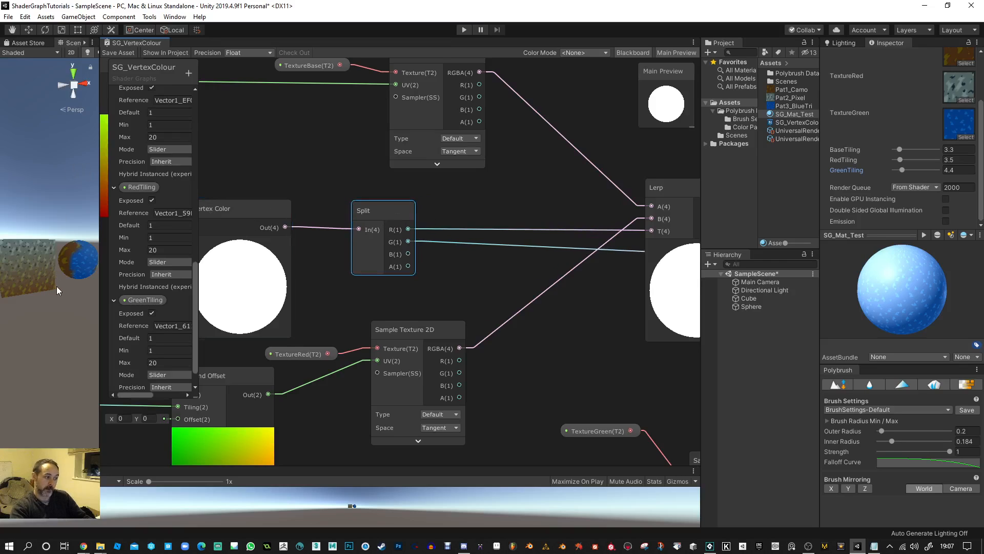
Move BaseTiling's Tiling And Offset node closer to TextureBase's Sample Texture 2D node
{"action": "scroll", "coordinate": [509, 285], "scroll_direction": "down", "scroll_amount": 3}
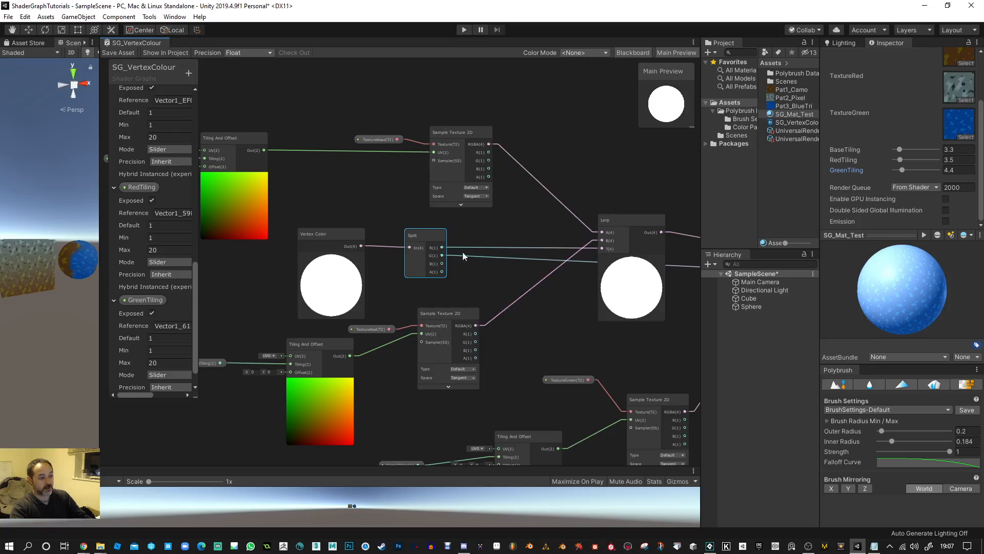
{"action": "middle_click_drag", "start_coordinate": [384, 199], "coordinate": [508, 211]}
{"action": "left_click_drag", "start_coordinate": [238, 110], "coordinate": [487, 207]}
{"action": "left_click_drag", "start_coordinate": [361, 138], "coordinate": [399, 133]}
{"action": "middle_click_drag", "start_coordinate": [506, 160], "coordinate": [271, 153]}
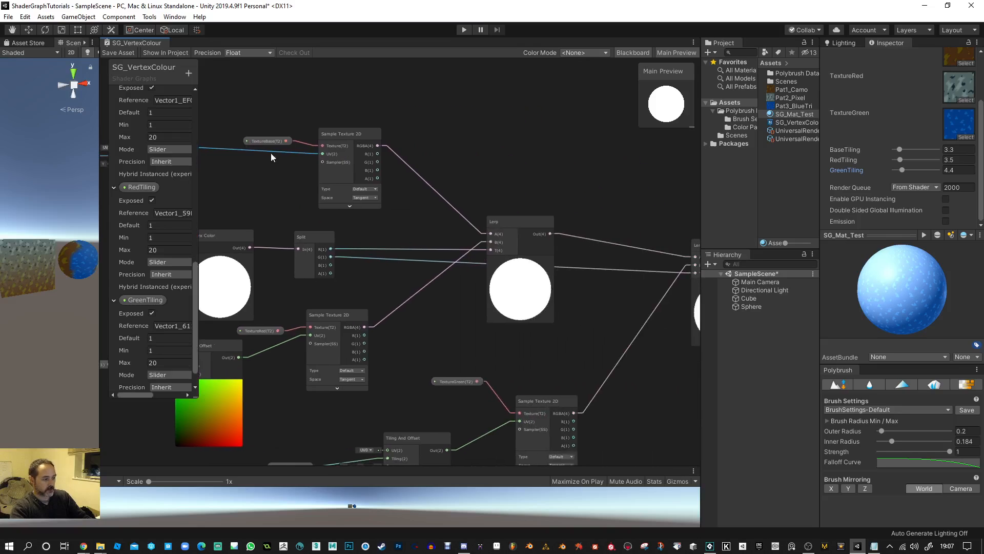
{"action": "scroll", "coordinate": [536, 234], "scroll_direction": "up", "scroll_amount": 3}
{"action": "scroll", "coordinate": [473, 241], "scroll_direction": "down", "scroll_amount": 4}
{"action": "middle_click_drag", "start_coordinate": [421, 305], "coordinate": [640, 241]}
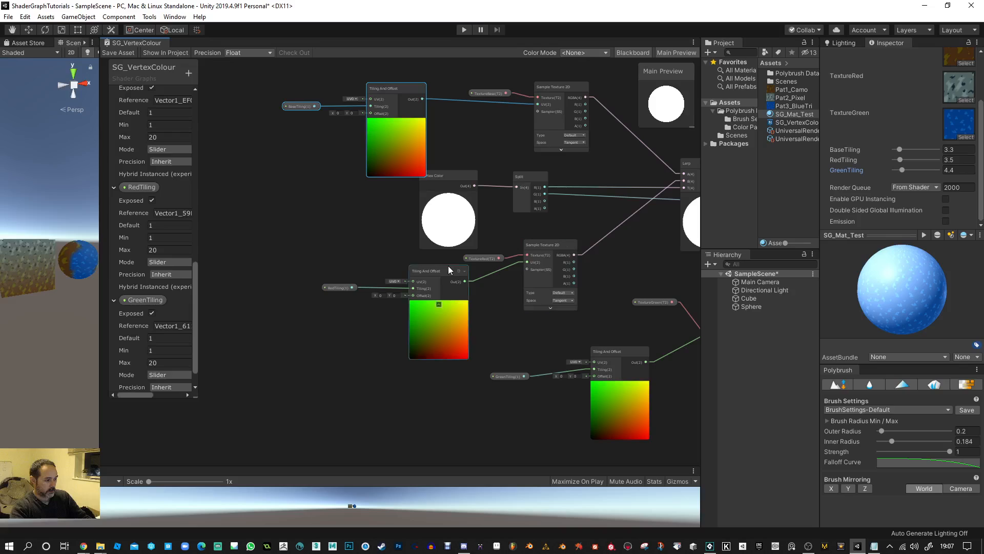
Examine how the two Lerp nodes, the TextureGreen branch and the PBR Master node are connected
{"action": "middle_click_drag", "start_coordinate": [566, 260], "coordinate": [390, 259]}
{"action": "left_click_drag", "start_coordinate": [524, 162], "coordinate": [515, 163]}
{"action": "middle_click_drag", "start_coordinate": [594, 217], "coordinate": [402, 206]}
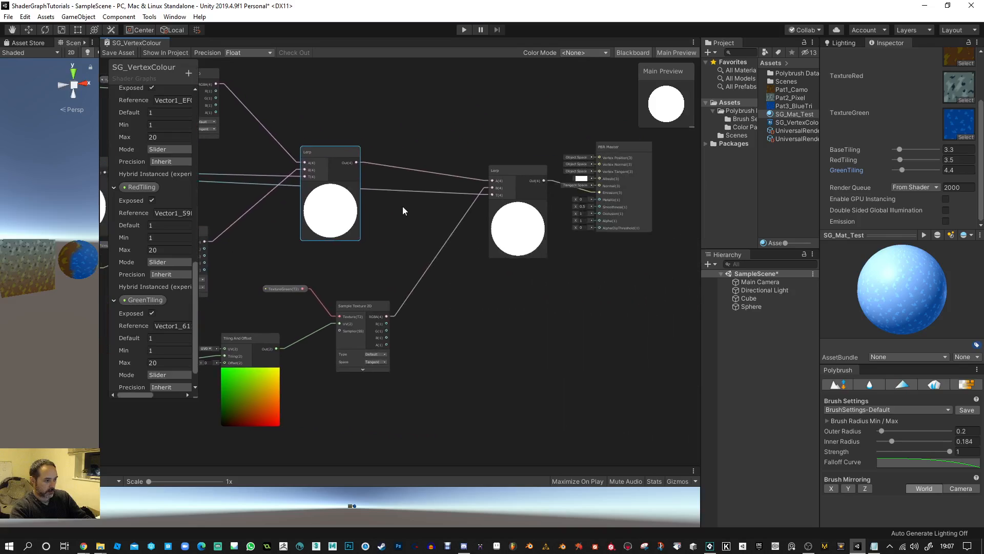
{"action": "left_click", "coordinate": [509, 176]}
{"action": "scroll", "coordinate": [474, 179], "scroll_direction": "up", "scroll_amount": 2}
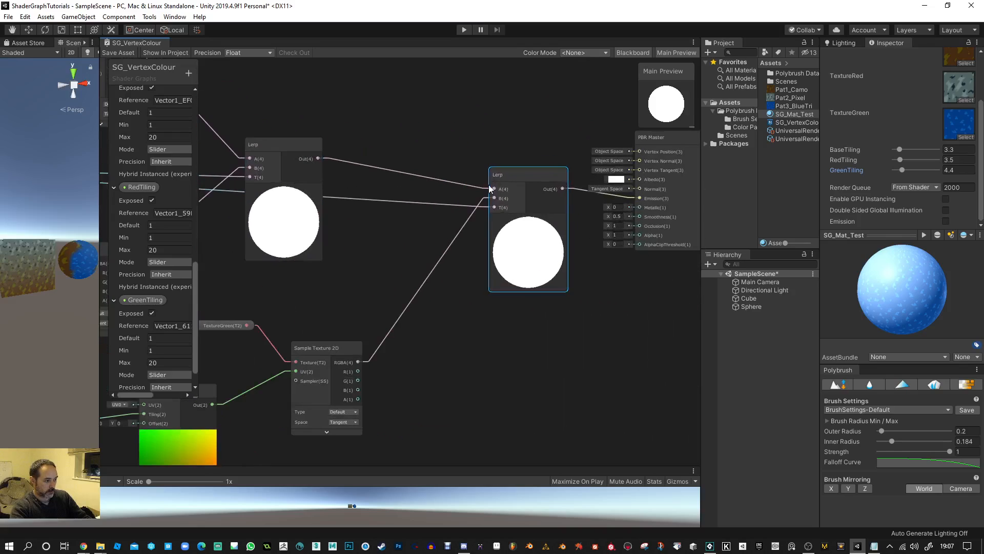
{"action": "middle_click_drag", "start_coordinate": [461, 317], "coordinate": [573, 263]}
{"action": "scroll", "coordinate": [455, 263], "scroll_direction": "down", "scroll_amount": 1}
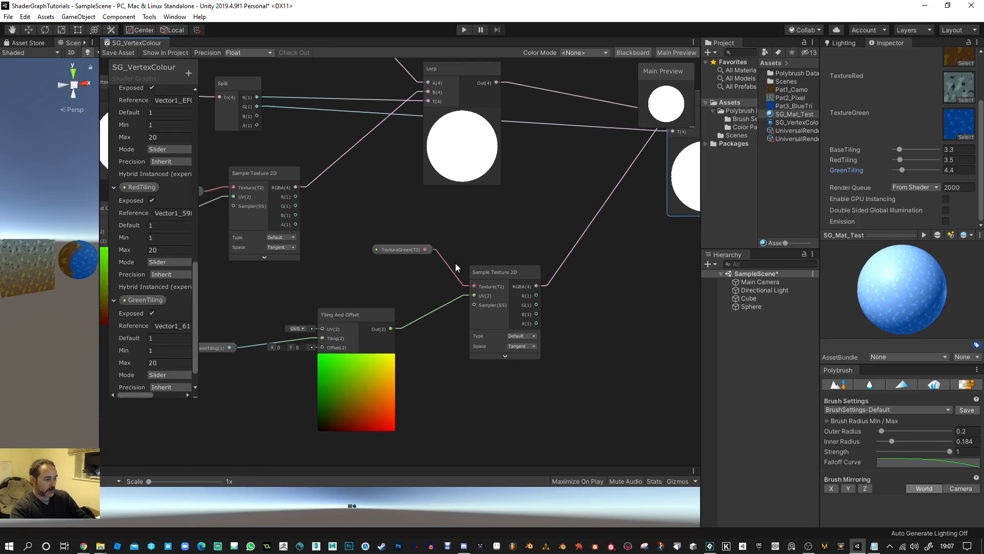
{"action": "scroll", "coordinate": [468, 285], "scroll_direction": "down", "scroll_amount": 1}
{"action": "middle_click_drag", "start_coordinate": [504, 250], "coordinate": [719, 309]}
{"action": "middle_click_drag", "start_coordinate": [469, 132], "coordinate": [470, 147]}
Shift BaseTiling's Tiling And Offset node away from its Sample Texture 2D node and nudge the Vertex Color node toward Split
{"action": "left_click_drag", "start_coordinate": [373, 116], "coordinate": [361, 119]}
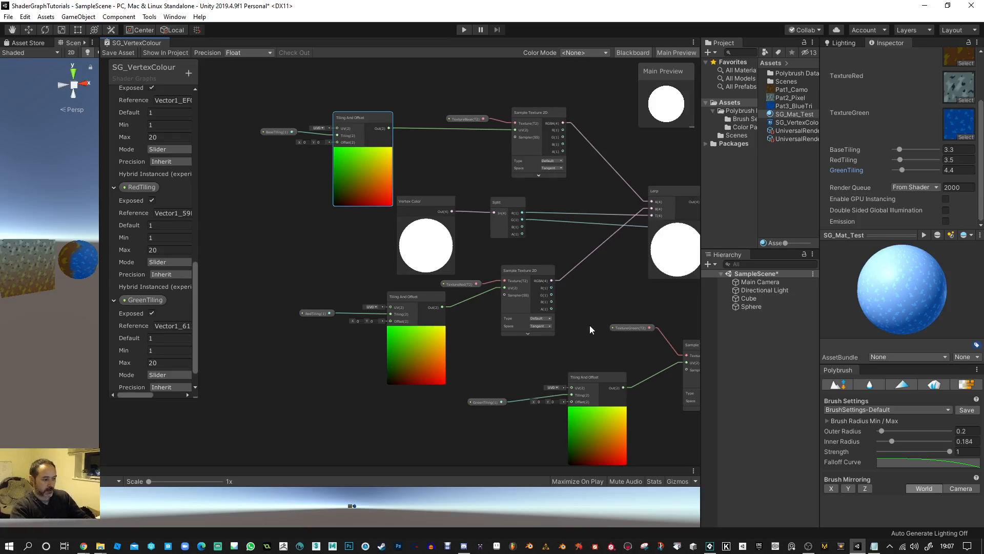
{"action": "middle_click_drag", "start_coordinate": [590, 325], "coordinate": [612, 305]}
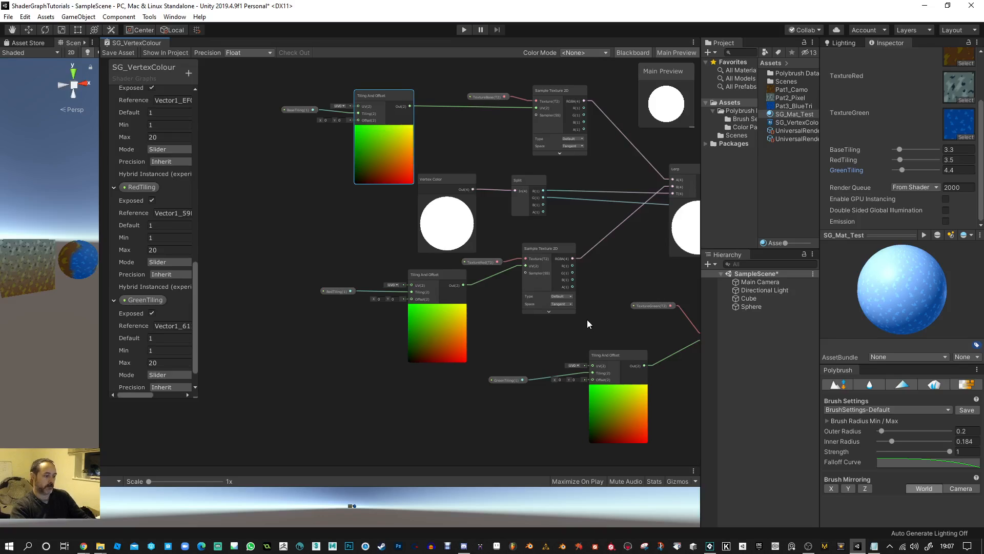
{"action": "scroll", "coordinate": [405, 254], "scroll_direction": "up", "scroll_amount": 3}
{"action": "middle_click_drag", "start_coordinate": [413, 242], "coordinate": [410, 292]}
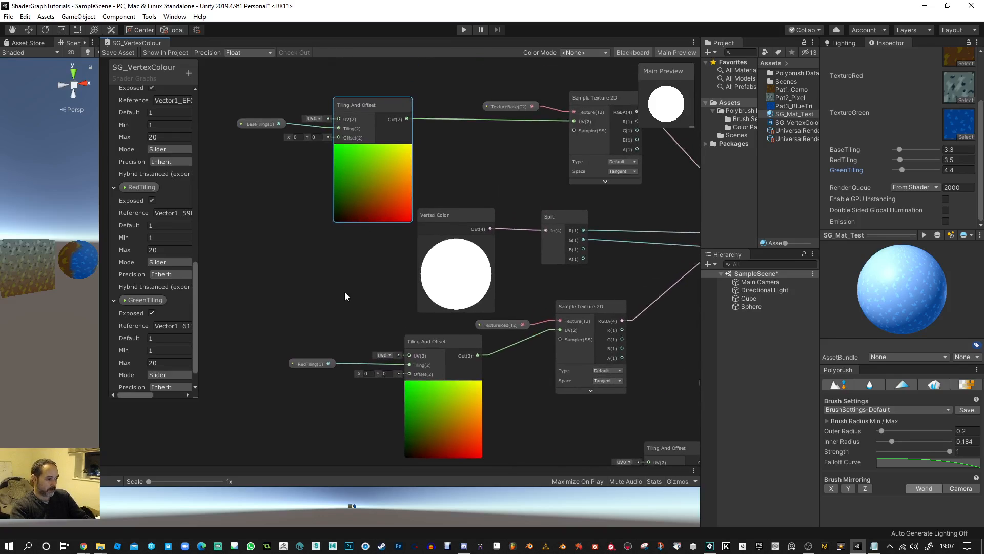
{"action": "left_click_drag", "start_coordinate": [451, 213], "coordinate": [456, 213]}
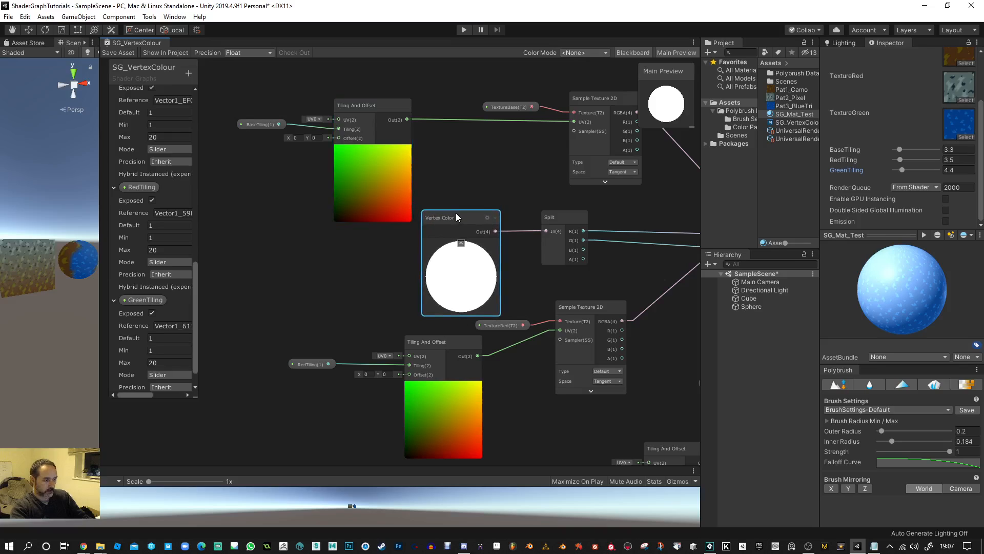
Add a second Vertex Color node in the empty area before the tiling nodes of the shader graph
{"action": "middle_click_drag", "start_coordinate": [313, 287], "coordinate": [585, 268]}
{"action": "right_click", "coordinate": [416, 193]}
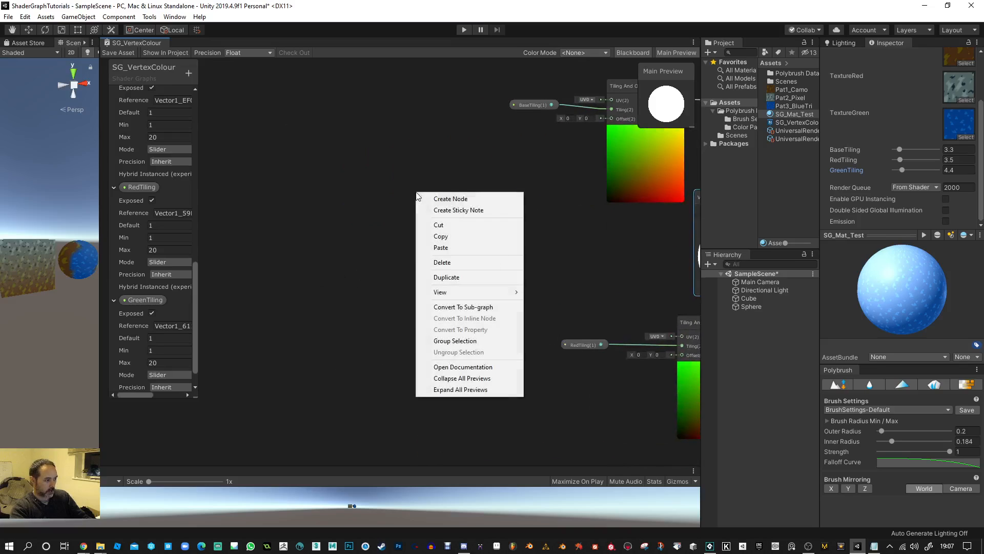
{"action": "left_click", "coordinate": [450, 199]}
{"action": "type", "text": "verte"}
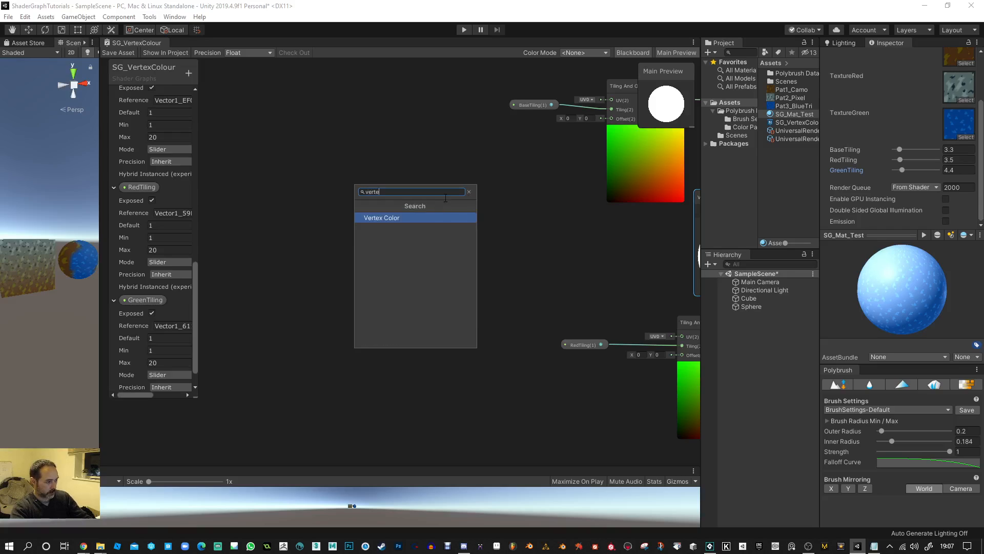
{"action": "left_click", "coordinate": [389, 219]}
Move the new Vertex Color node near PBR Master and connect its output to Emission in place of the final Lerp
{"action": "scroll", "coordinate": [512, 316], "scroll_direction": "down", "scroll_amount": 6}
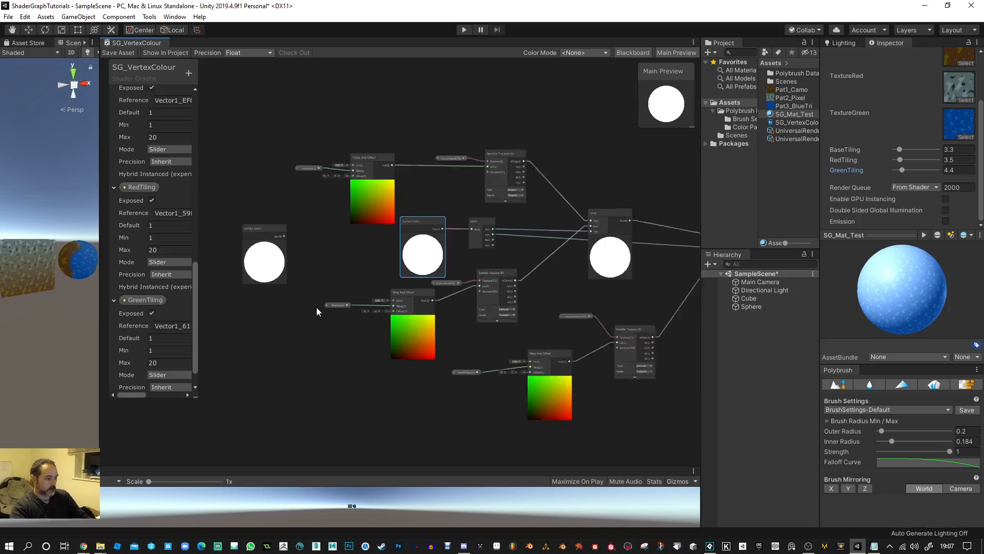
{"action": "left_click_drag", "start_coordinate": [275, 255], "coordinate": [621, 198]}
{"action": "scroll", "coordinate": [636, 223], "scroll_direction": "up", "scroll_amount": 3}
{"action": "middle_click_drag", "start_coordinate": [642, 218], "coordinate": [444, 217]}
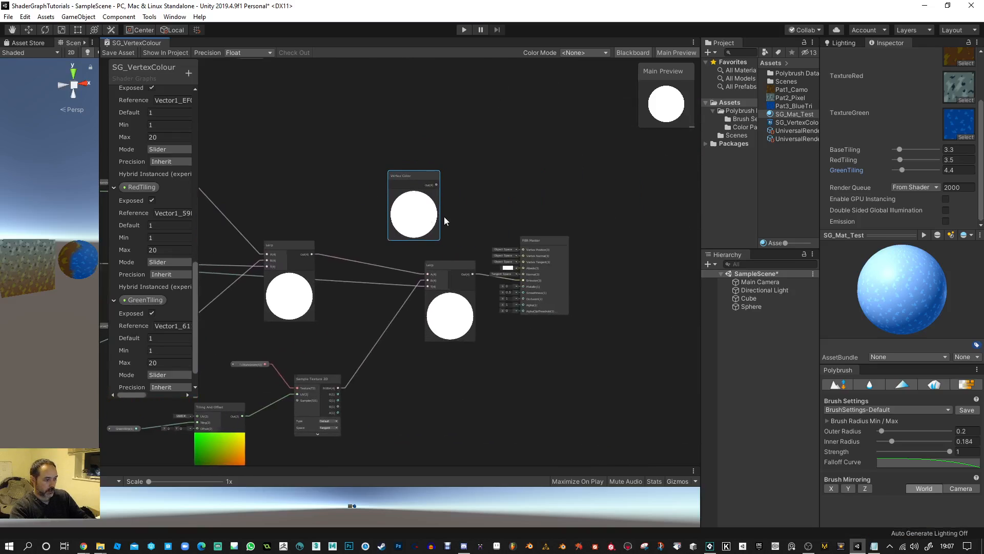
{"action": "scroll", "coordinate": [475, 220], "scroll_direction": "up", "scroll_amount": 3}
{"action": "left_click_drag", "start_coordinate": [412, 167], "coordinate": [543, 313]}
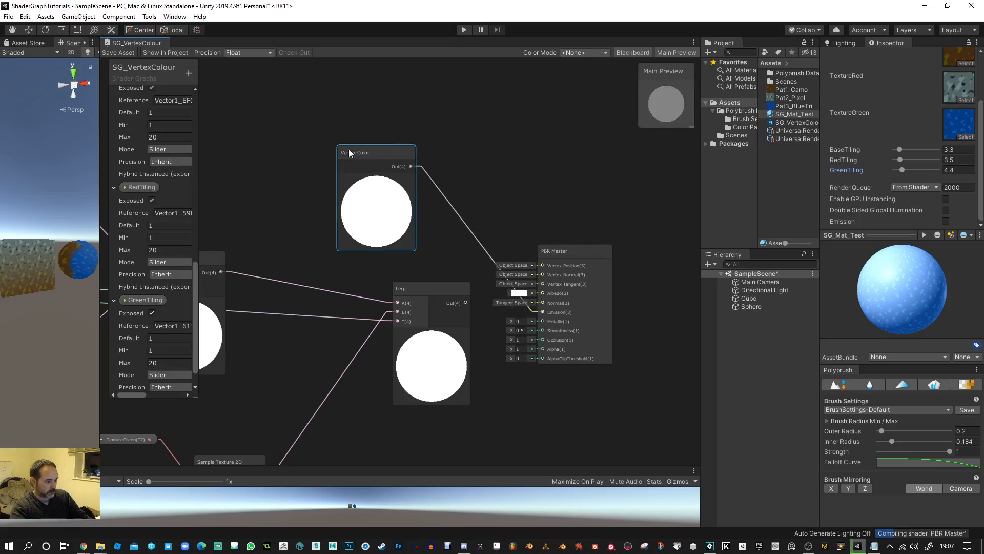
Save the shader graph asset and widen the Scene view to inspect the raw vertex colours on the cube and sphere
{"action": "left_click", "coordinate": [121, 57]}
{"action": "left_click_drag", "start_coordinate": [101, 238], "coordinate": [301, 237]}
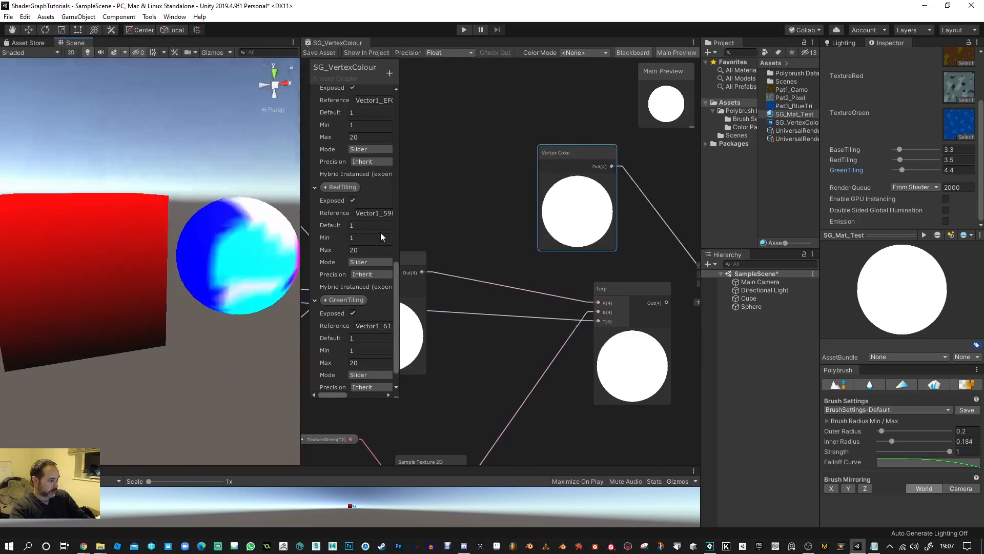
{"action": "left_click_drag", "start_coordinate": [381, 237], "coordinate": [532, 241]}
{"action": "left_click_drag", "start_coordinate": [448, 330], "coordinate": [299, 234], "text": "alt"}
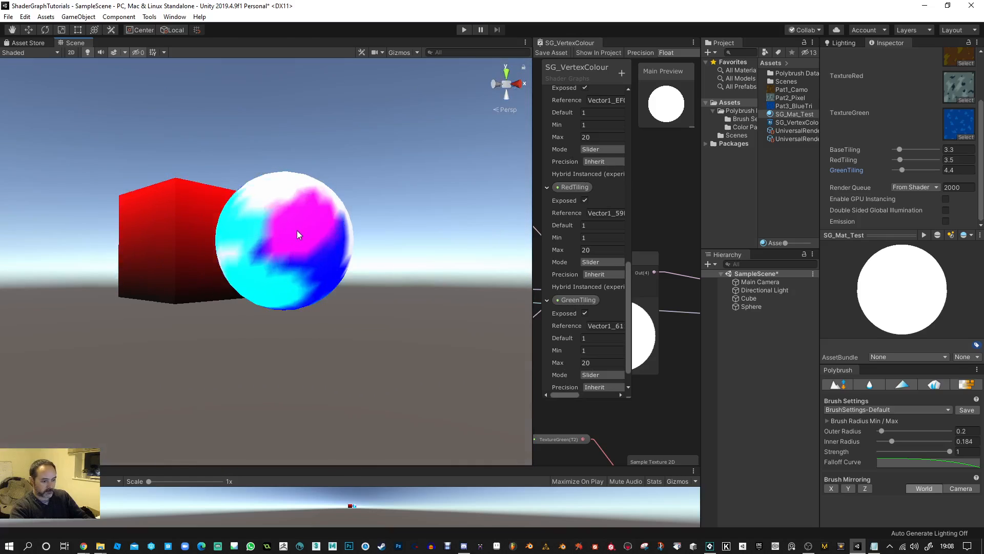
Select the sphere and set up Polybrush vertex colour painting with yellow from the default palette
{"action": "left_click", "coordinate": [299, 234]}
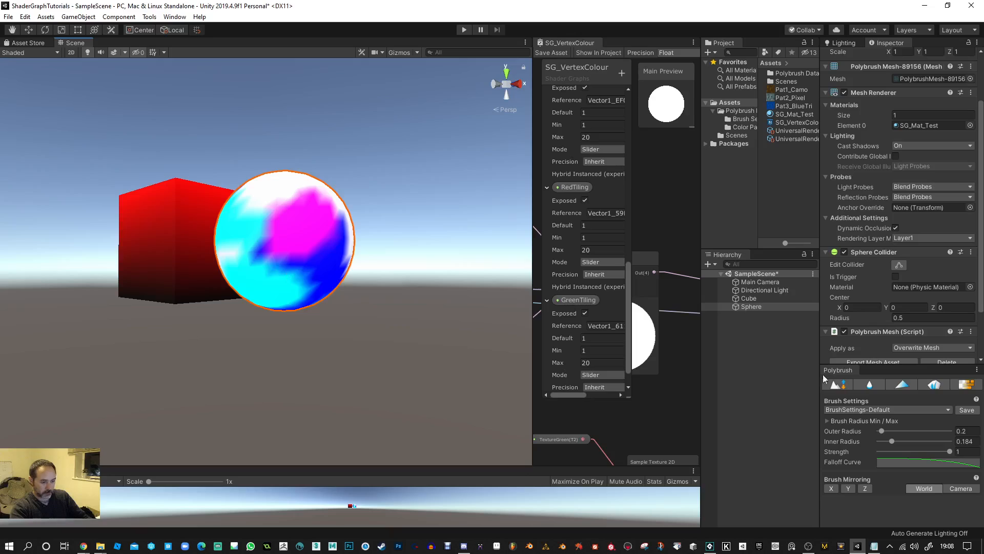
{"action": "left_click", "coordinate": [903, 384]}
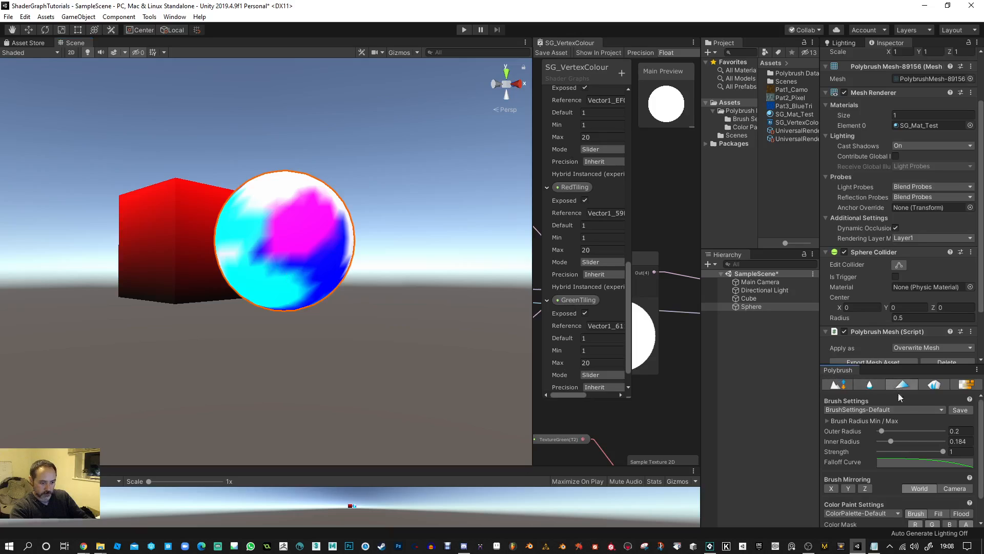
{"action": "scroll", "coordinate": [928, 482], "scroll_direction": "down", "scroll_amount": 2}
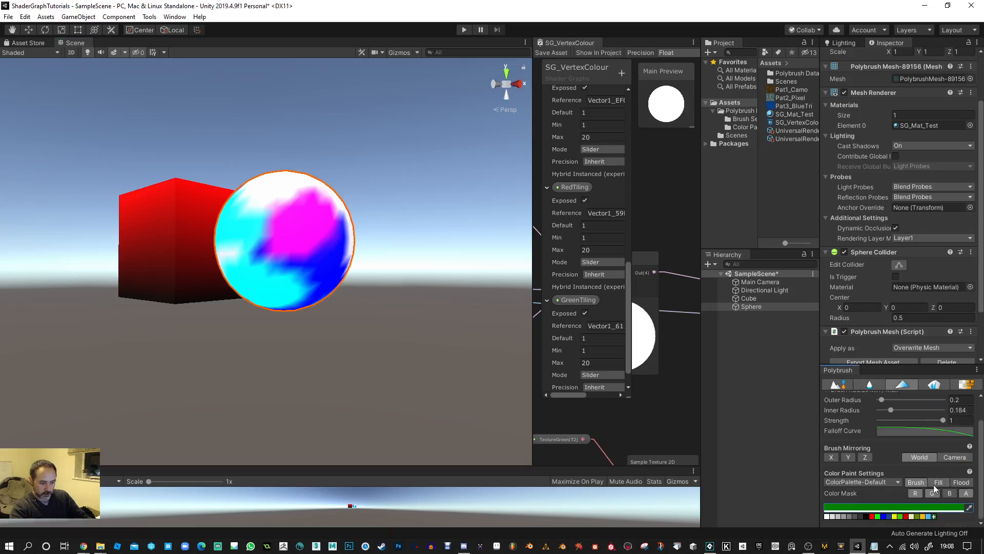
{"action": "left_click", "coordinate": [894, 517]}
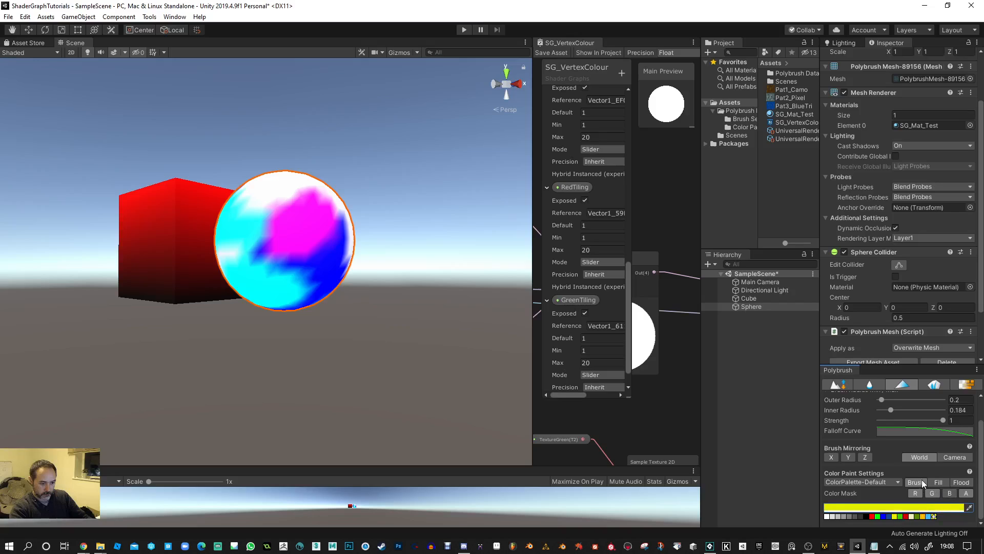
Paint yellow and green areas on the sphere by brushing yellow with different colour mask channels enabled
{"action": "left_click_drag", "start_coordinate": [348, 241], "coordinate": [282, 235]}
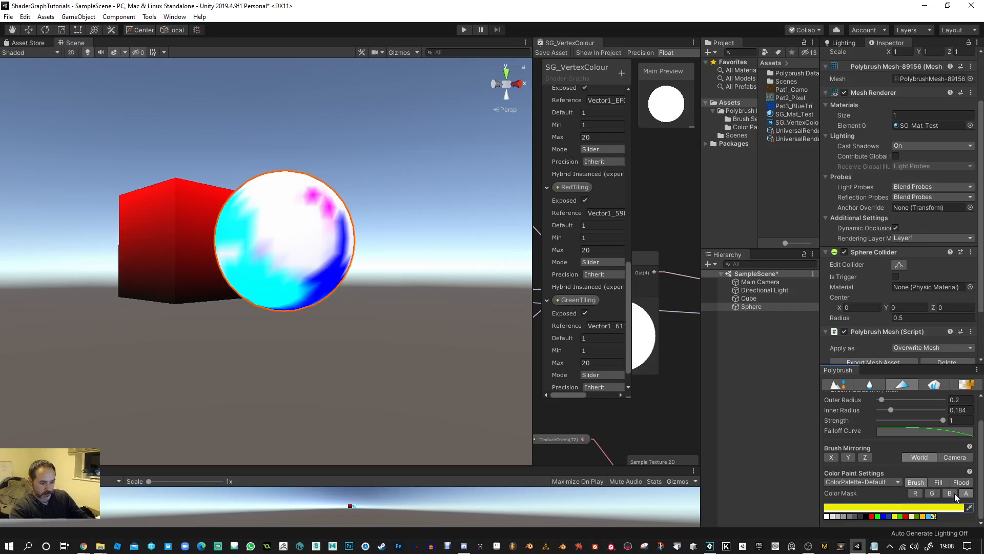
{"action": "left_click_drag", "start_coordinate": [333, 230], "coordinate": [332, 268]}
{"action": "mouse_move", "coordinate": [295, 241]}
{"action": "left_mouse_down"}
{"action": "mouse_move", "coordinate": [304, 277]}
{"action": "mouse_move", "coordinate": [328, 295]}
{"action": "left_mouse_up"}
{"action": "left_click_drag", "start_coordinate": [397, 314], "coordinate": [329, 297], "text": "alt"}
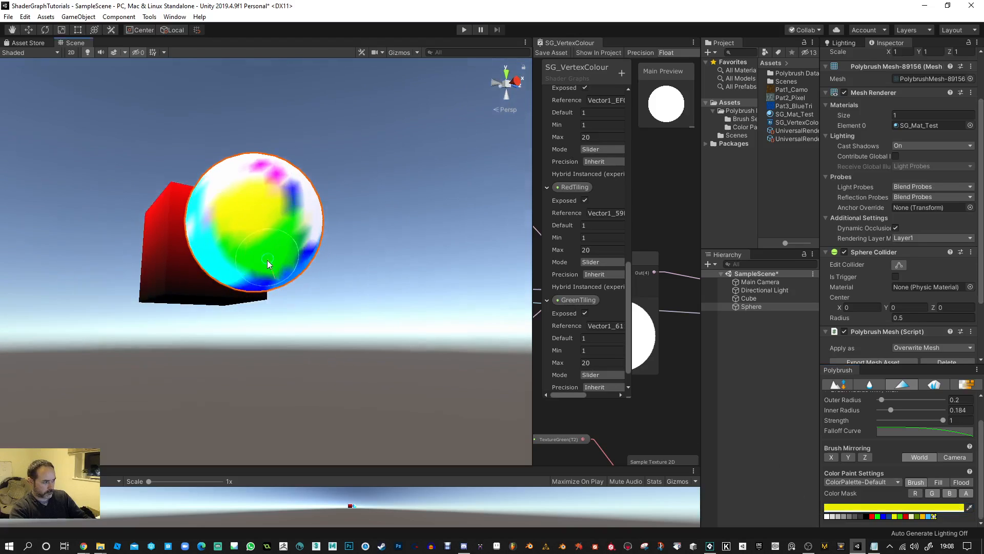
Brush the yellow vertex colour onto the cube and show the SG_Mat_Test material's properties
{"action": "left_click_drag", "start_coordinate": [231, 295], "coordinate": [400, 379], "text": "alt"}
{"action": "left_click", "coordinate": [226, 238]}
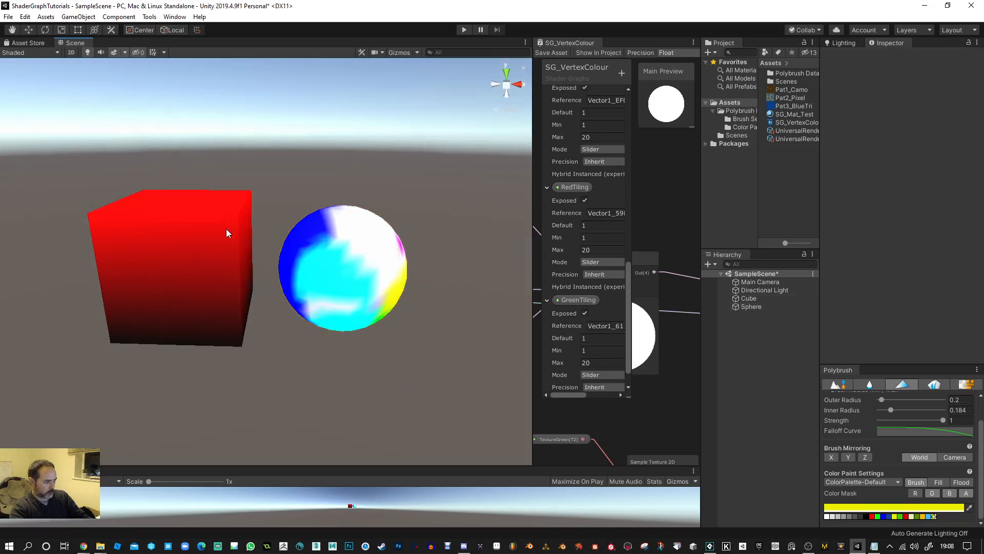
{"action": "mouse_move", "coordinate": [226, 229]}
{"action": "left_mouse_down"}
{"action": "mouse_move", "coordinate": [233, 220]}
{"action": "mouse_move", "coordinate": [202, 251]}
{"action": "left_mouse_up"}
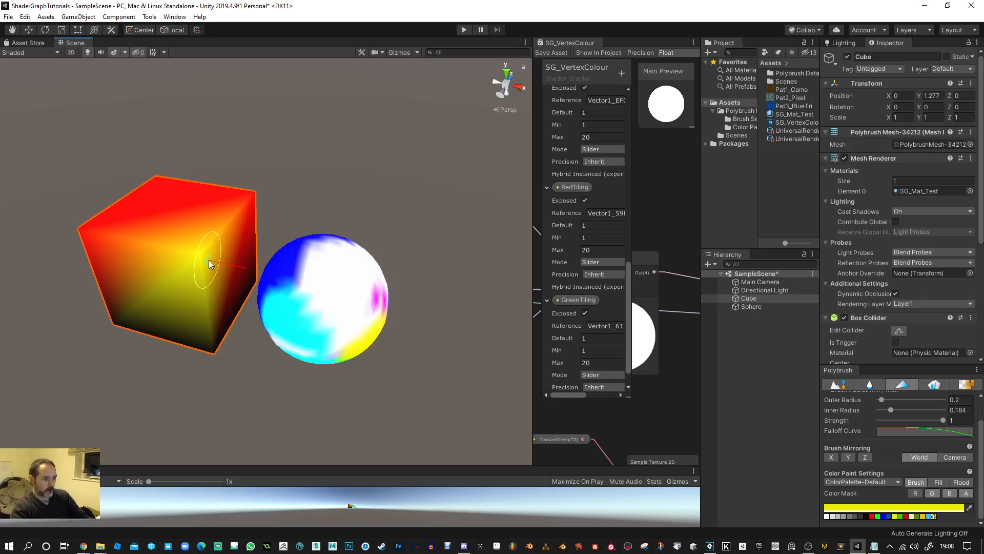
{"action": "left_click", "coordinate": [796, 115]}
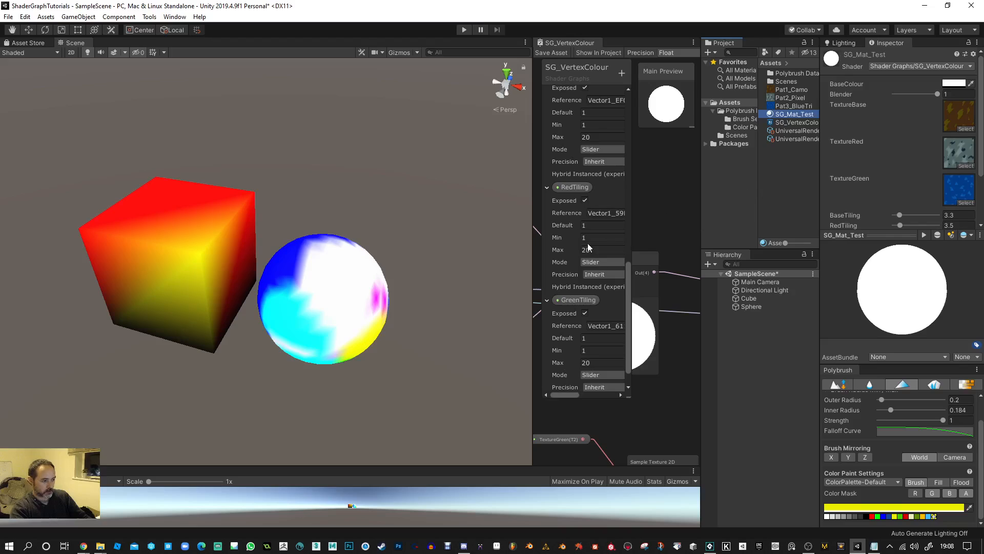
Widen the shader graph view and delete the extra Vertex Color node that feeds the PBR Master's Emission
{"action": "left_click_drag", "start_coordinate": [540, 242], "coordinate": [501, 241]}
{"action": "scroll", "coordinate": [538, 293], "scroll_direction": "down", "scroll_amount": 2}
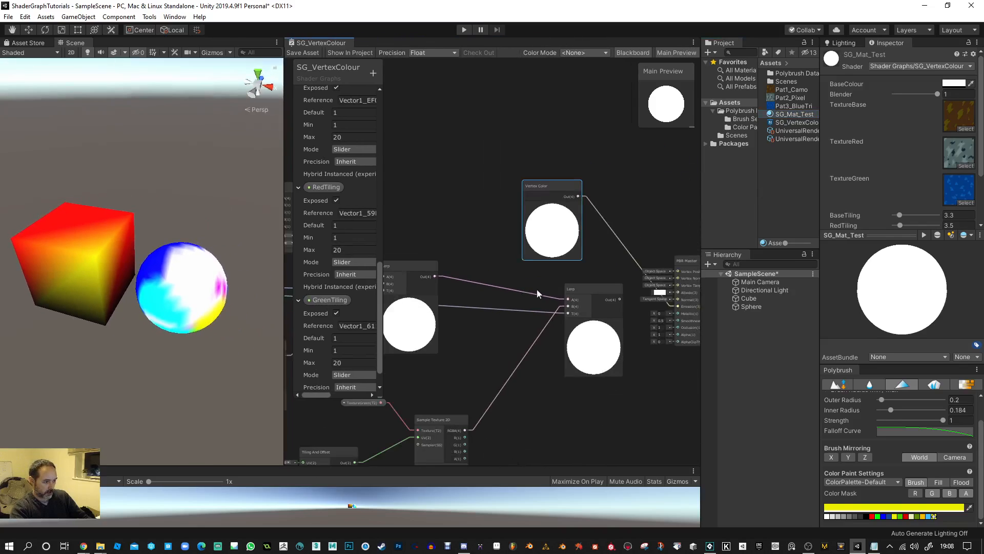
{"action": "key", "text": "Delete"}
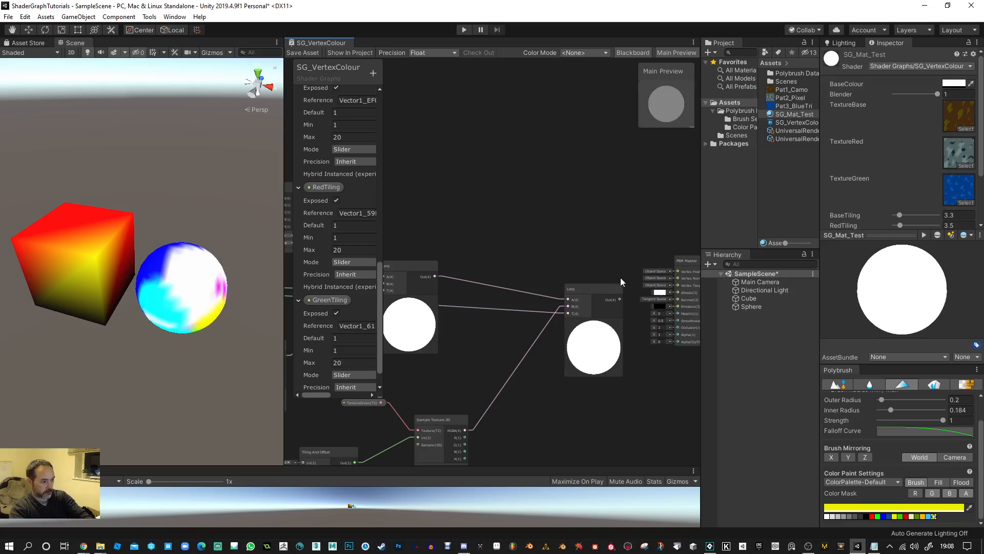
Connect the final Lerp's output to the PBR Master's Emission input and save the shader graph asset
{"action": "scroll", "coordinate": [630, 305], "scroll_direction": "up", "scroll_amount": 1}
{"action": "middle_click_drag", "start_coordinate": [630, 306], "coordinate": [603, 302]}
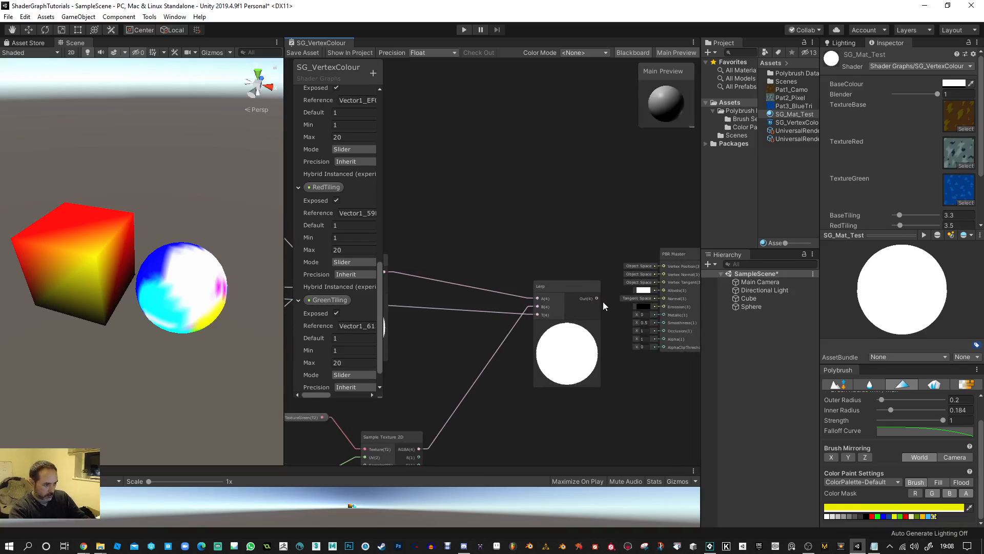
{"action": "middle_click_drag", "start_coordinate": [662, 309], "coordinate": [622, 308]}
{"action": "left_click_drag", "start_coordinate": [623, 309], "coordinate": [623, 306]}
{"action": "middle_click_drag", "start_coordinate": [501, 201], "coordinate": [549, 197]}
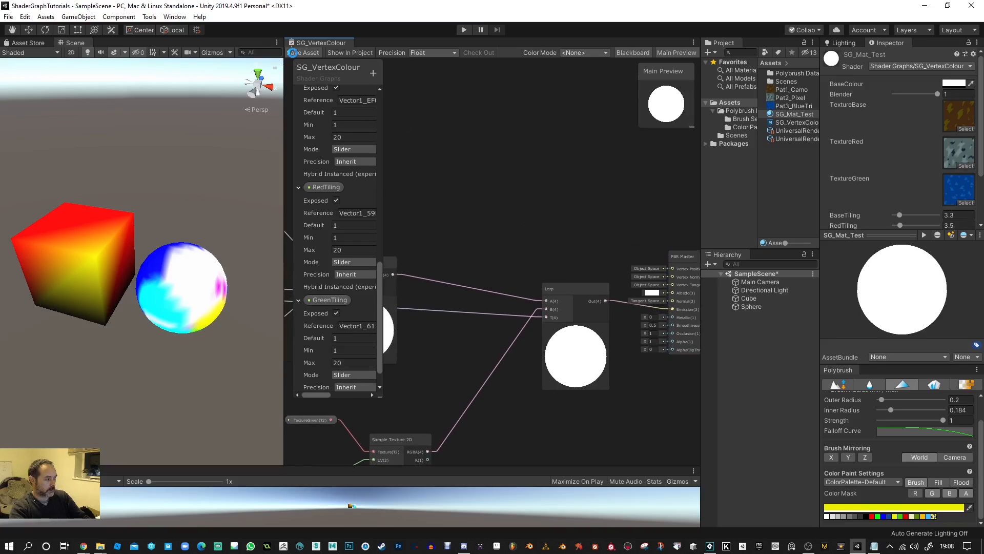
{"action": "left_click", "coordinate": [302, 52]}
Inspect the blended textures on the sphere and cube from several angles and select the cube
{"action": "left_click_drag", "start_coordinate": [239, 220], "coordinate": [134, 137], "text": "alt"}
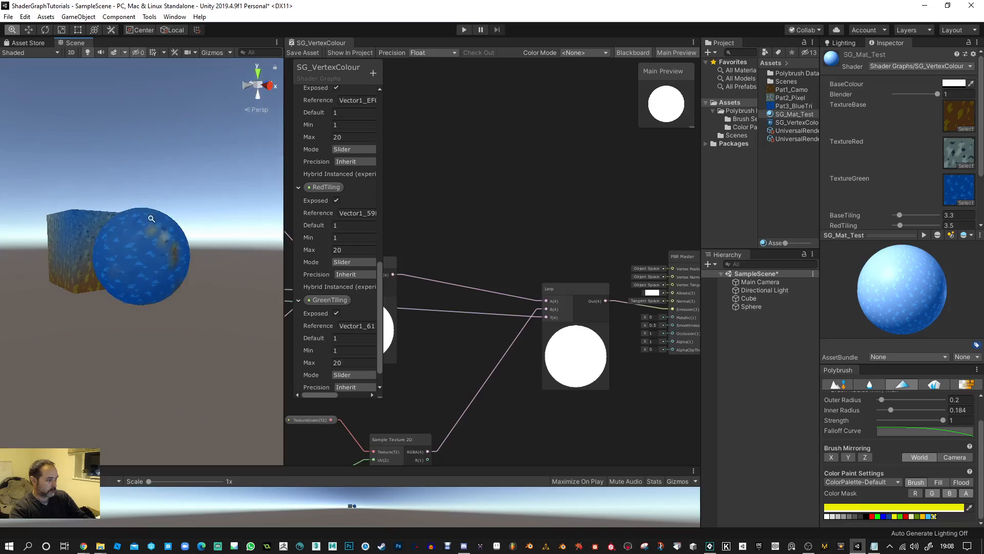
{"action": "scroll", "coordinate": [154, 246], "scroll_direction": "up", "scroll_amount": 6}
{"action": "left_click_drag", "start_coordinate": [163, 411], "coordinate": [176, 278], "text": "alt"}
{"action": "left_click", "coordinate": [175, 279]}
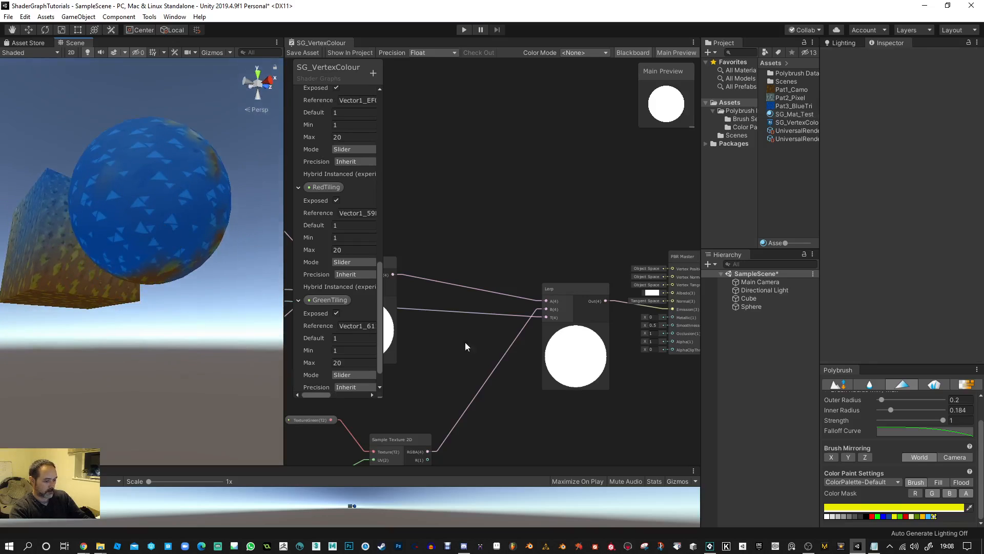
{"action": "left_click", "coordinate": [185, 205]}
{"action": "left_click_drag", "start_coordinate": [176, 259], "coordinate": [216, 374], "text": "alt"}
{"action": "left_click", "coordinate": [180, 287]}
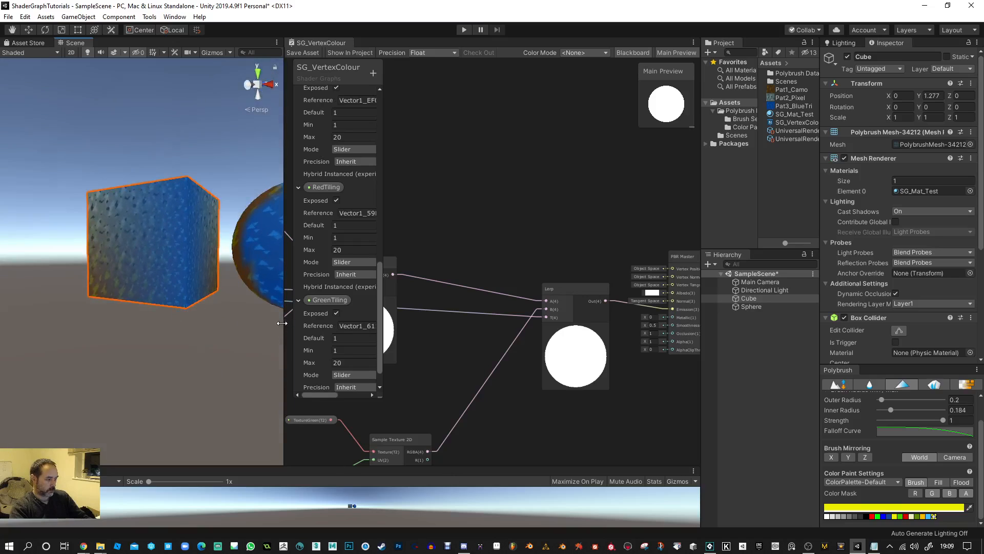
Enlarge the shader graph view and review the node network from the final Lerp back to the base texture branch
{"action": "left_click_drag", "start_coordinate": [282, 323], "coordinate": [95, 323]}
{"action": "scroll", "coordinate": [324, 230], "scroll_direction": "down", "scroll_amount": 4}
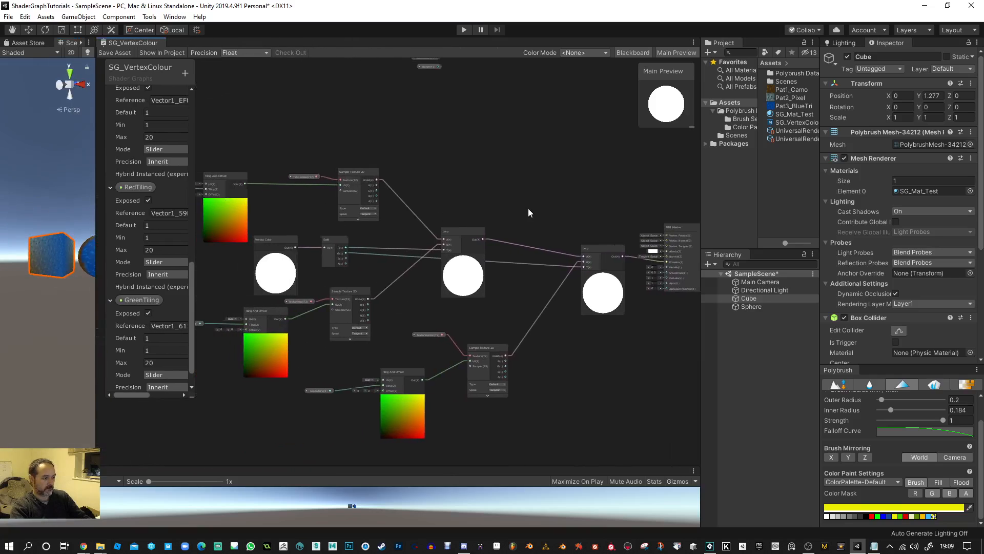
{"action": "middle_click_drag", "start_coordinate": [528, 208], "coordinate": [540, 208]}
{"action": "scroll", "coordinate": [539, 209], "scroll_direction": "down", "scroll_amount": 2}
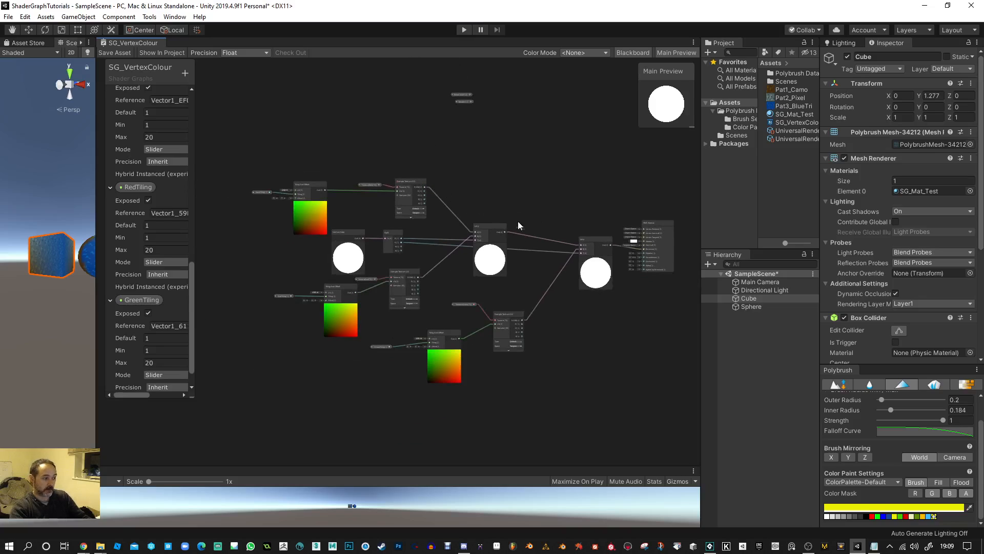
{"action": "scroll", "coordinate": [641, 297], "scroll_direction": "up", "scroll_amount": 4}
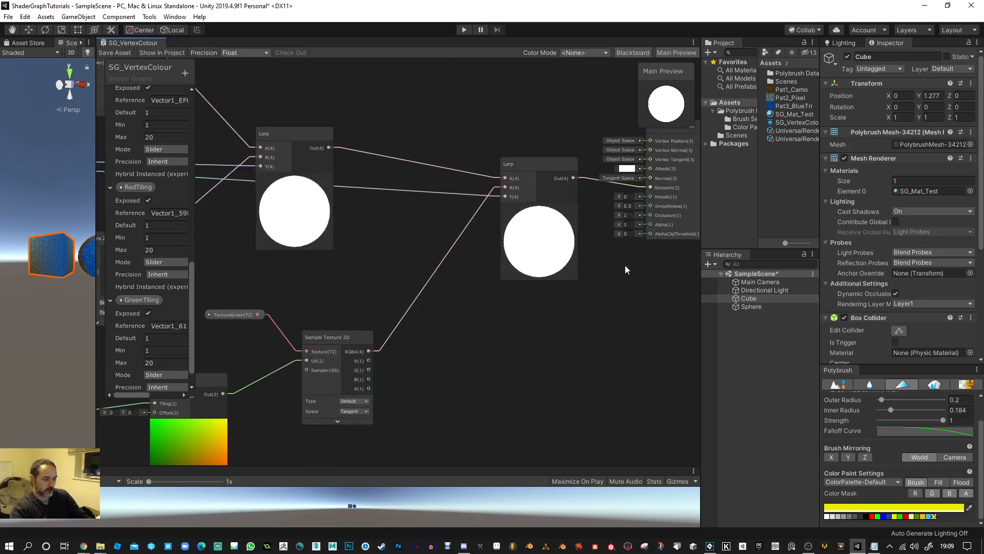
{"action": "left_click", "coordinate": [521, 164]}
{"action": "mouse_move", "coordinate": [521, 165]}
{"action": "left_mouse_down"}
{"action": "mouse_move", "coordinate": [490, 183]}
{"action": "mouse_move", "coordinate": [512, 173]}
{"action": "left_mouse_up"}
{"action": "middle_click_drag", "start_coordinate": [460, 302], "coordinate": [714, 255]}
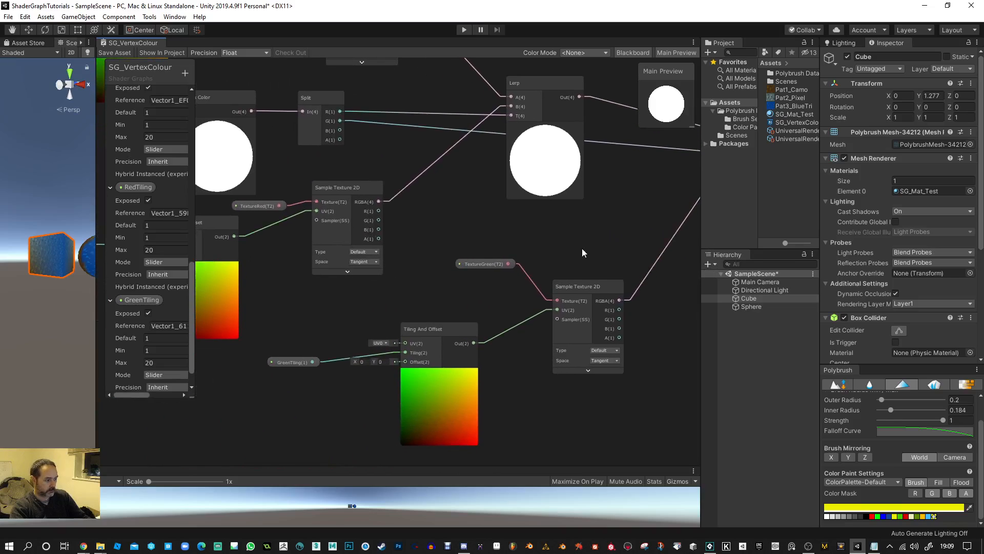
{"action": "scroll", "coordinate": [580, 249], "scroll_direction": "down", "scroll_amount": 2}
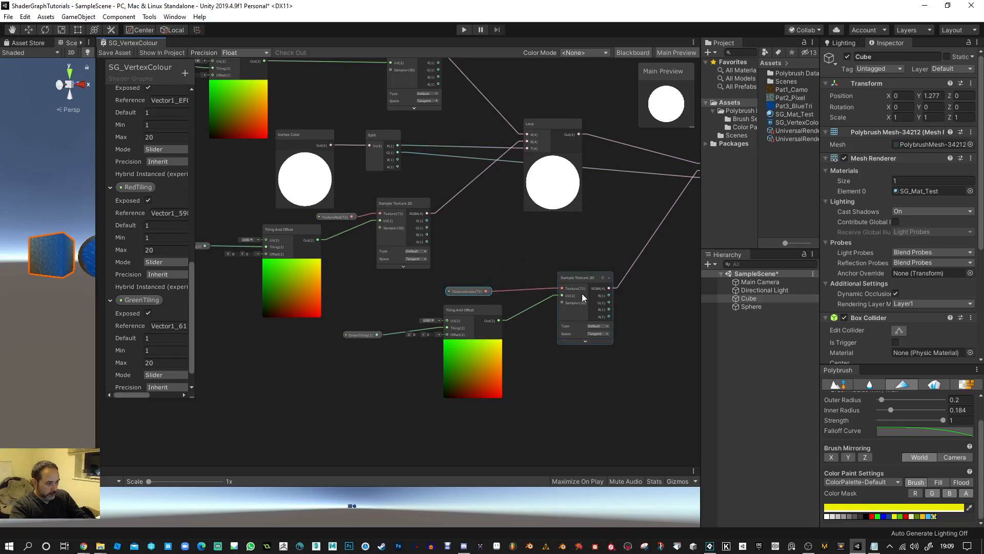
{"action": "middle_click_drag", "start_coordinate": [546, 293], "coordinate": [672, 403]}
{"action": "scroll", "coordinate": [382, 190], "scroll_direction": "up", "scroll_amount": 2}
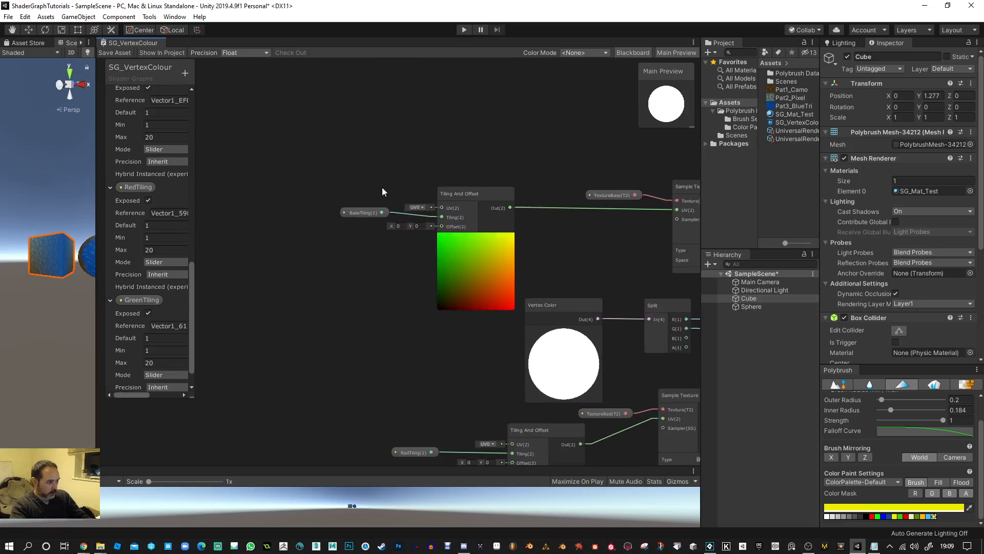
Rearrange the base texture branch by moving the BaseTiling, Tiling And Offset and TextureBase nodes above the Vertex Color node
{"action": "left_click_drag", "start_coordinate": [460, 196], "coordinate": [468, 134]}
{"action": "left_click", "coordinate": [365, 214]}
{"action": "left_click_drag", "start_coordinate": [366, 218], "coordinate": [368, 146]}
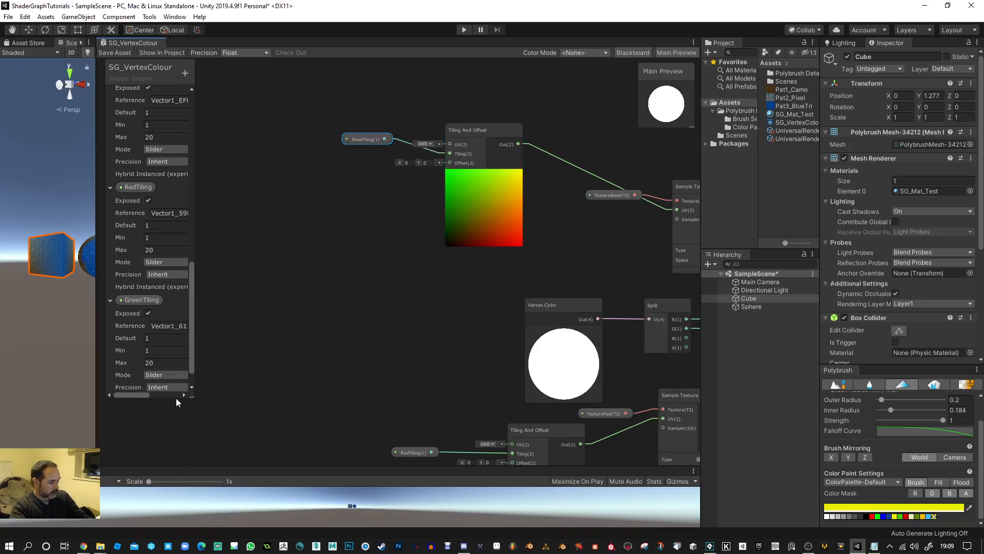
{"action": "left_click_drag", "start_coordinate": [195, 340], "coordinate": [223, 152]}
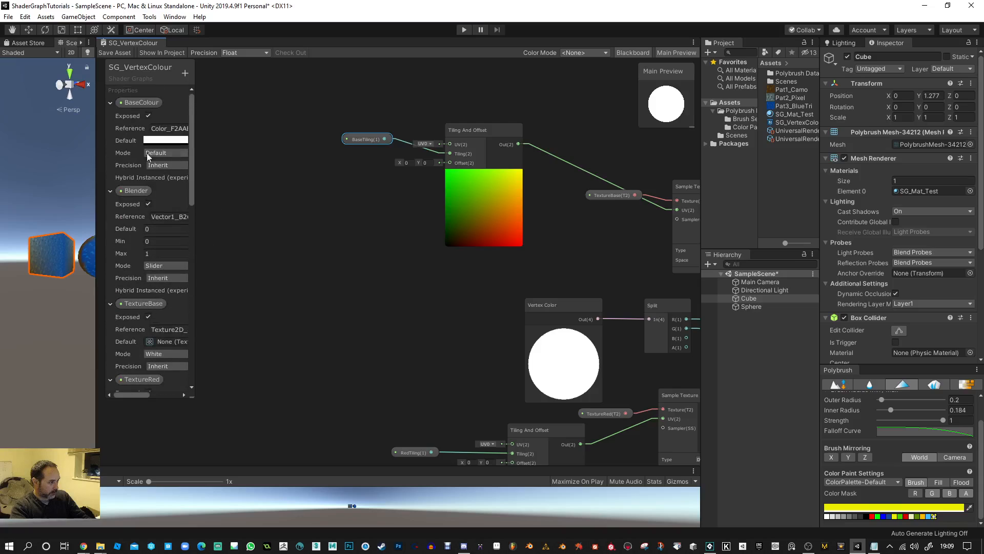
{"action": "left_click_drag", "start_coordinate": [362, 141], "coordinate": [354, 153]}
{"action": "middle_click_drag", "start_coordinate": [528, 209], "coordinate": [512, 196]}
{"action": "left_click_drag", "start_coordinate": [513, 196], "coordinate": [504, 155]}
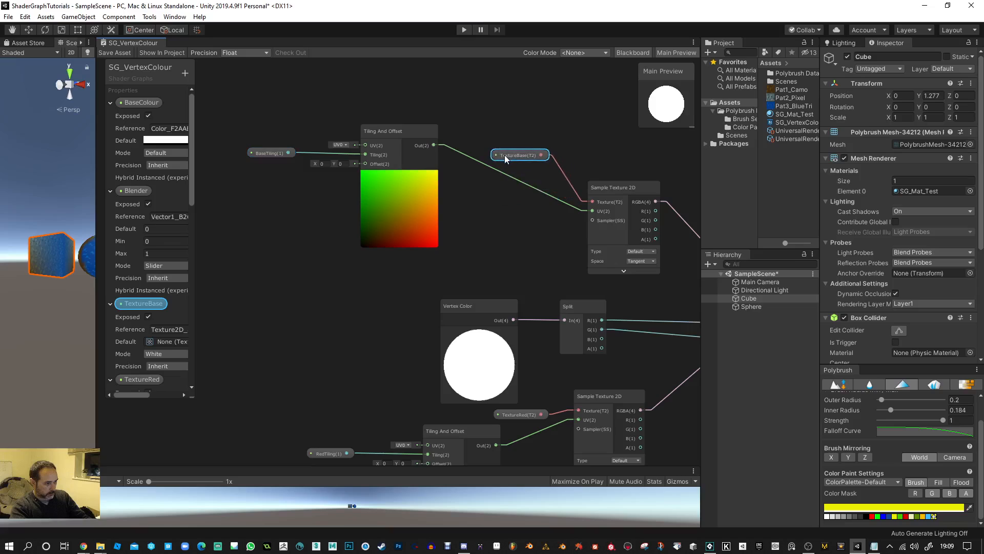
{"action": "left_click", "coordinate": [258, 155]}
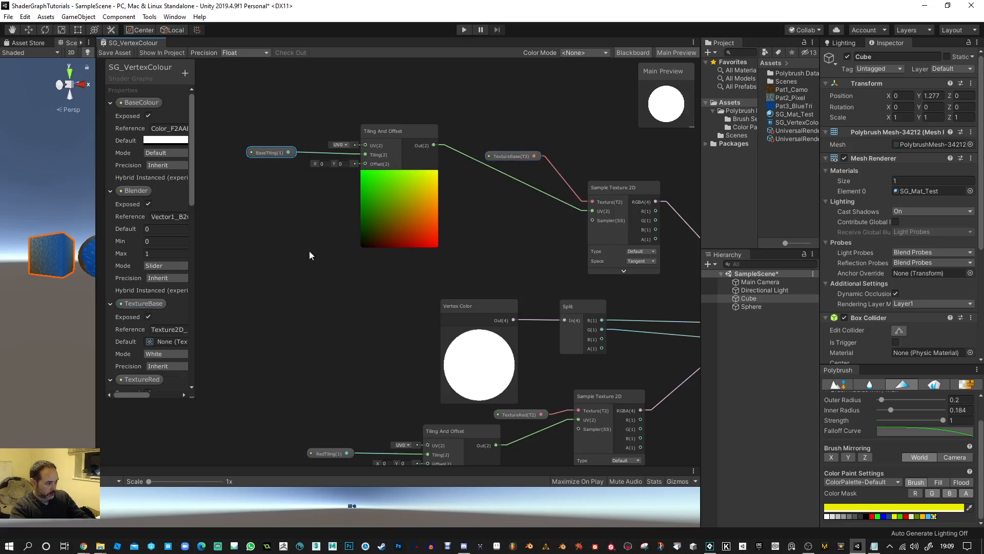
Move the RedTiling, TextureRed, Tiling And Offset and Sample Texture 2D nodes into a tidy group below the Vertex Color node
{"action": "middle_click_drag", "start_coordinate": [574, 263], "coordinate": [404, 252]}
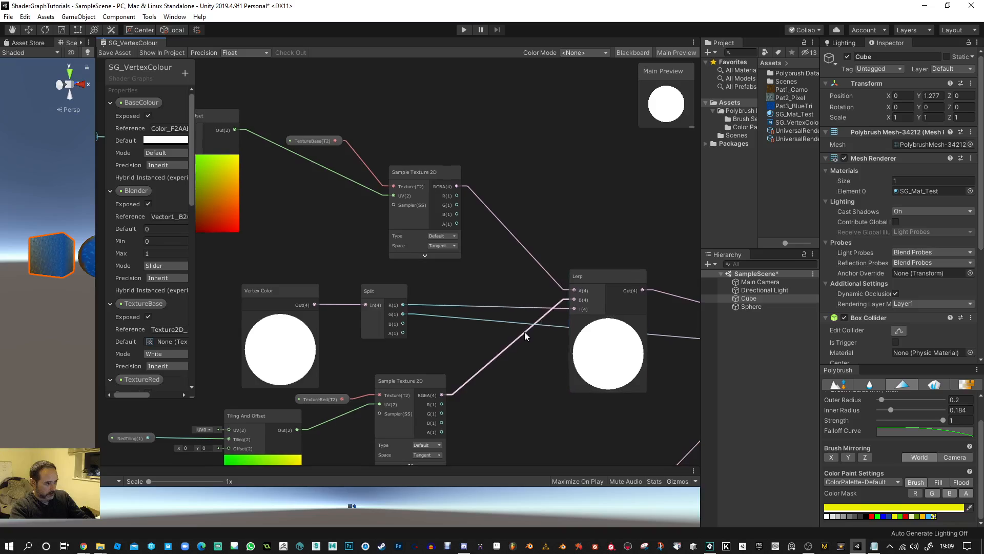
{"action": "middle_click_drag", "start_coordinate": [525, 332], "coordinate": [611, 263]}
{"action": "left_click_drag", "start_coordinate": [494, 220], "coordinate": [475, 220]}
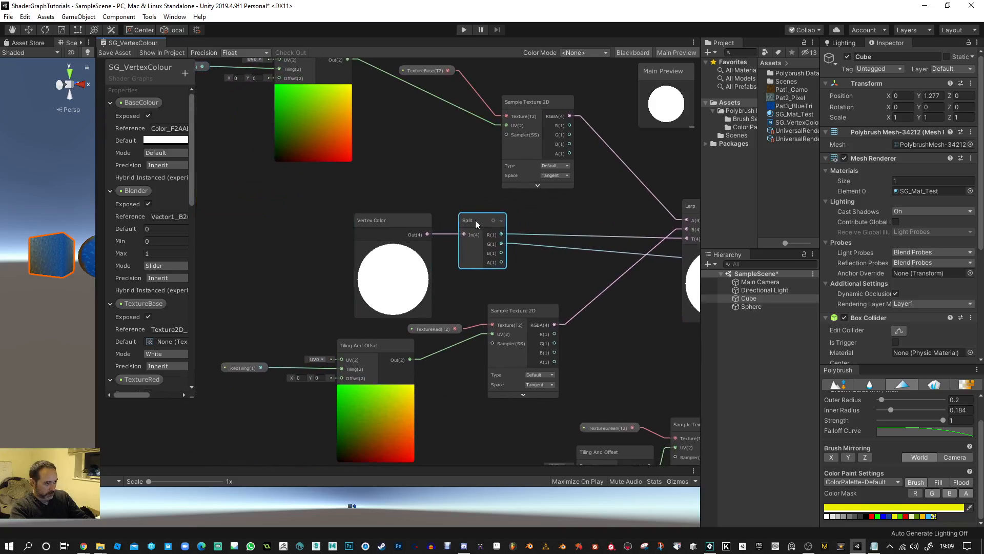
{"action": "middle_click_drag", "start_coordinate": [522, 266], "coordinate": [594, 154]}
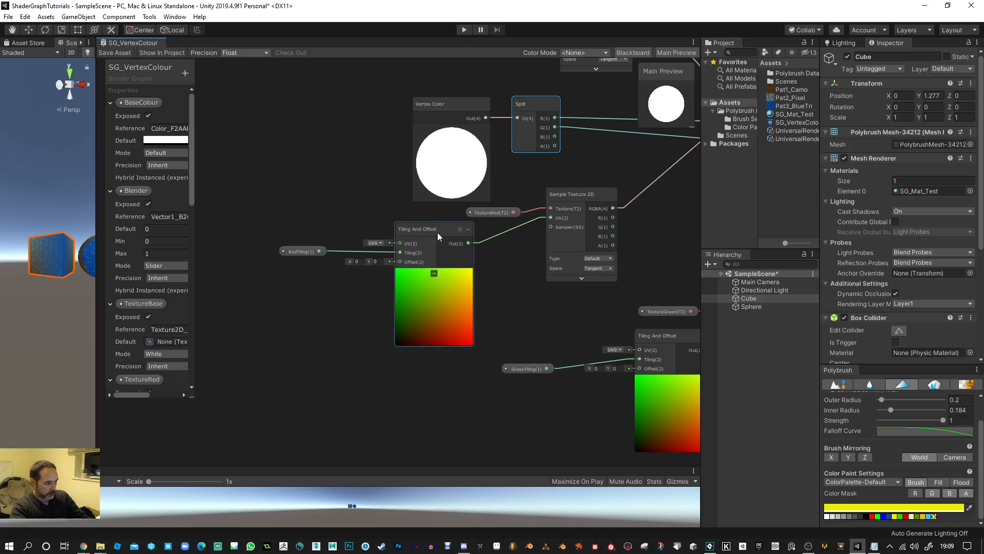
{"action": "left_click_drag", "start_coordinate": [292, 251], "coordinate": [230, 275]}
{"action": "left_click_drag", "start_coordinate": [411, 235], "coordinate": [317, 254]}
{"action": "left_click_drag", "start_coordinate": [482, 212], "coordinate": [330, 226]}
{"action": "left_click_drag", "start_coordinate": [568, 195], "coordinate": [440, 229]}
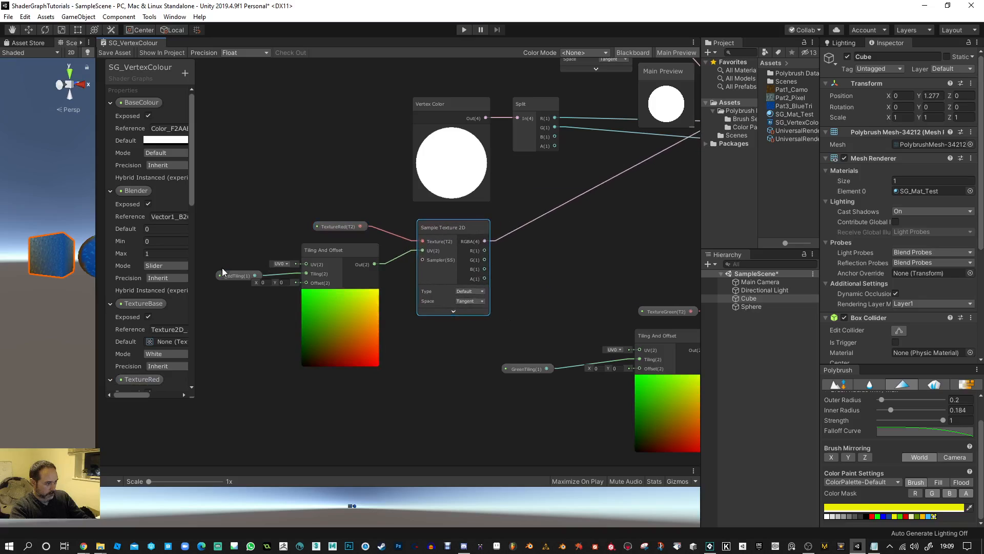
{"action": "left_click_drag", "start_coordinate": [231, 275], "coordinate": [217, 276]}
{"action": "left_click_drag", "start_coordinate": [325, 230], "coordinate": [318, 230]}
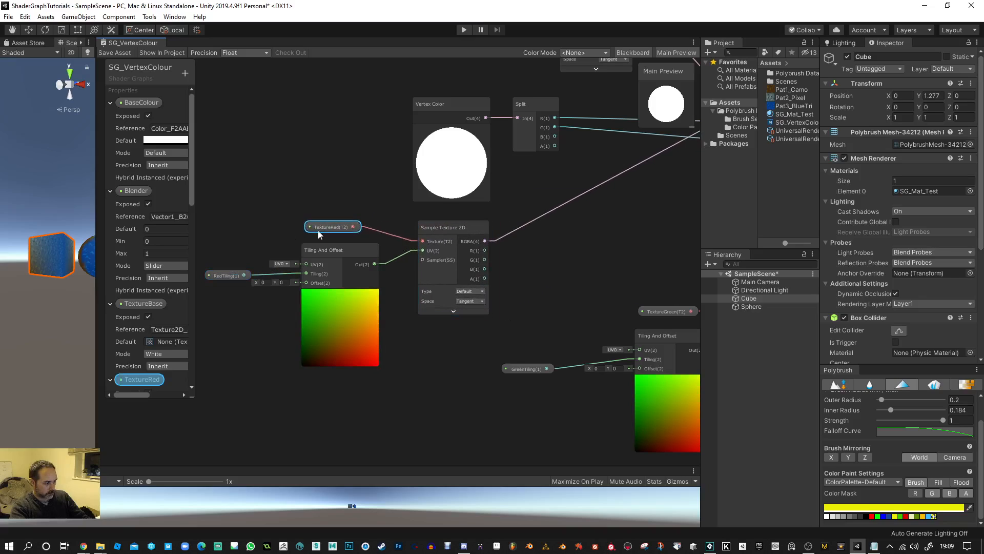
{"action": "left_click_drag", "start_coordinate": [450, 229], "coordinate": [444, 232]}
Adjust the first Lerp's position and line up the GreenTiling, Tiling And Offset and TextureGreen nodes beside their Sample Texture 2D node
{"action": "middle_click_drag", "start_coordinate": [512, 285], "coordinate": [328, 313]}
{"action": "left_click_drag", "start_coordinate": [561, 128], "coordinate": [555, 122]}
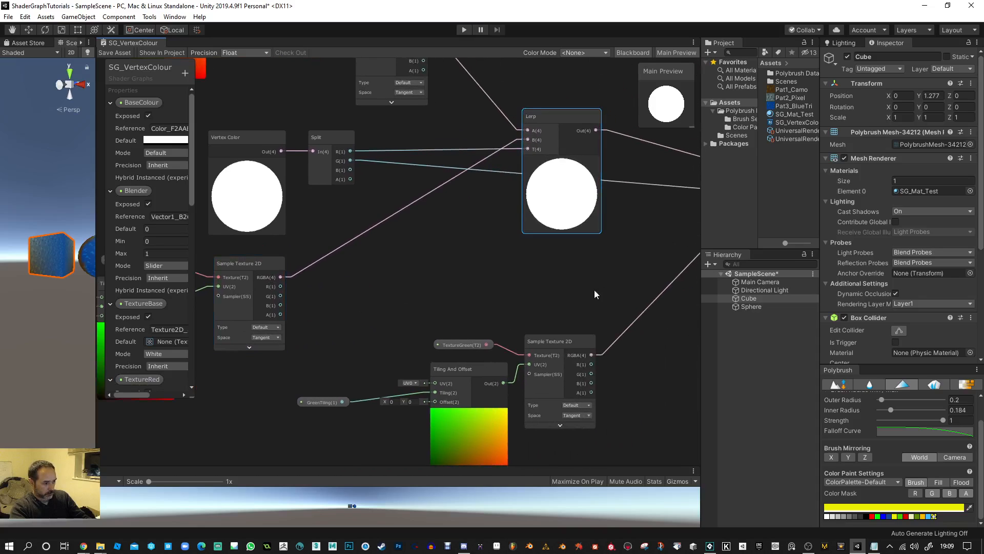
{"action": "middle_click_drag", "start_coordinate": [595, 290], "coordinate": [569, 141]}
{"action": "left_click_drag", "start_coordinate": [303, 265], "coordinate": [331, 255]}
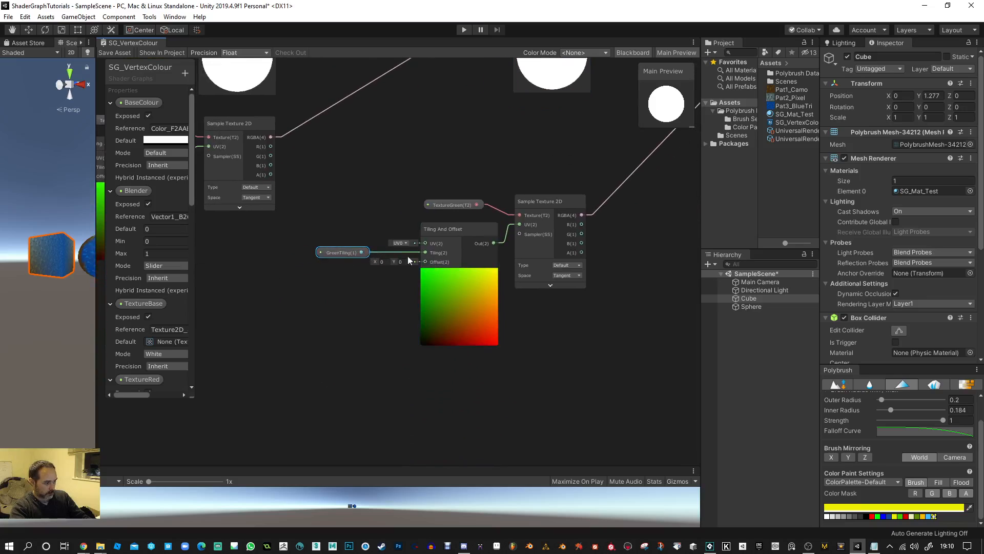
{"action": "left_click_drag", "start_coordinate": [454, 232], "coordinate": [463, 200]}
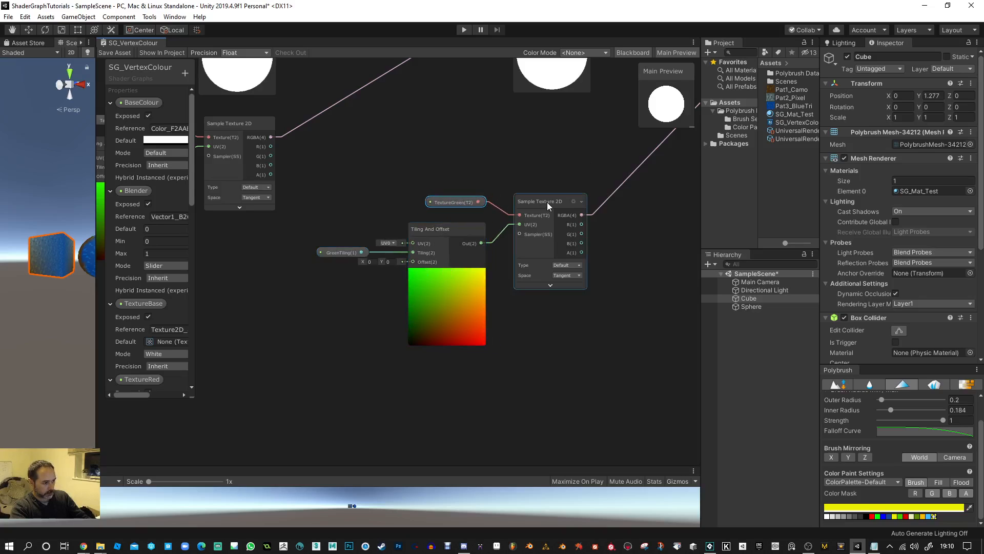
Move the second Lerp next to the first one and raise the PBR Master node so the final connections run straighter
{"action": "scroll", "coordinate": [595, 231], "scroll_direction": "down", "scroll_amount": 2}
{"action": "middle_click_drag", "start_coordinate": [674, 245], "coordinate": [395, 343]}
{"action": "scroll", "coordinate": [432, 218], "scroll_direction": "up", "scroll_amount": 1}
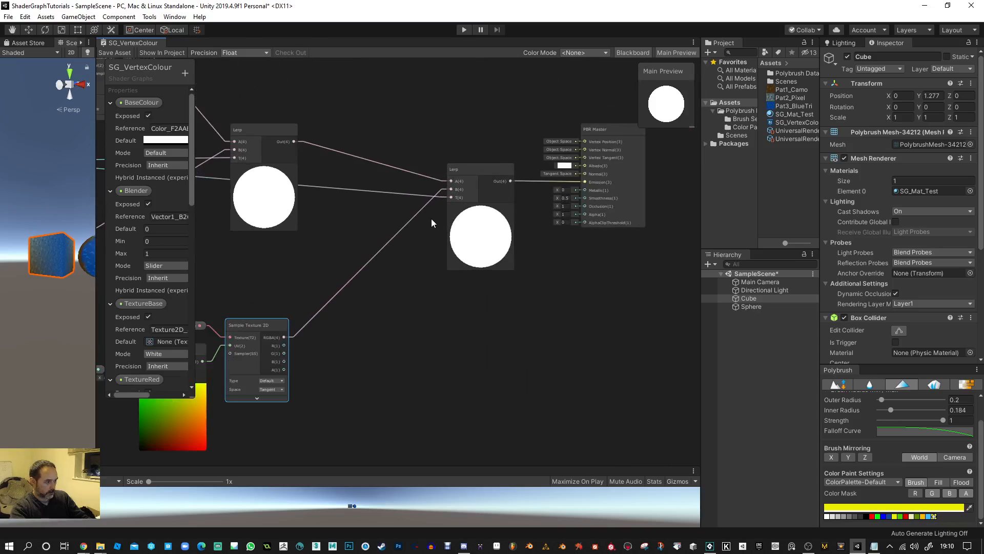
{"action": "middle_click_drag", "start_coordinate": [355, 220], "coordinate": [397, 241]}
{"action": "left_click_drag", "start_coordinate": [511, 193], "coordinate": [412, 153]}
{"action": "middle_click_drag", "start_coordinate": [350, 213], "coordinate": [303, 229]}
{"action": "left_click_drag", "start_coordinate": [588, 166], "coordinate": [571, 120]}
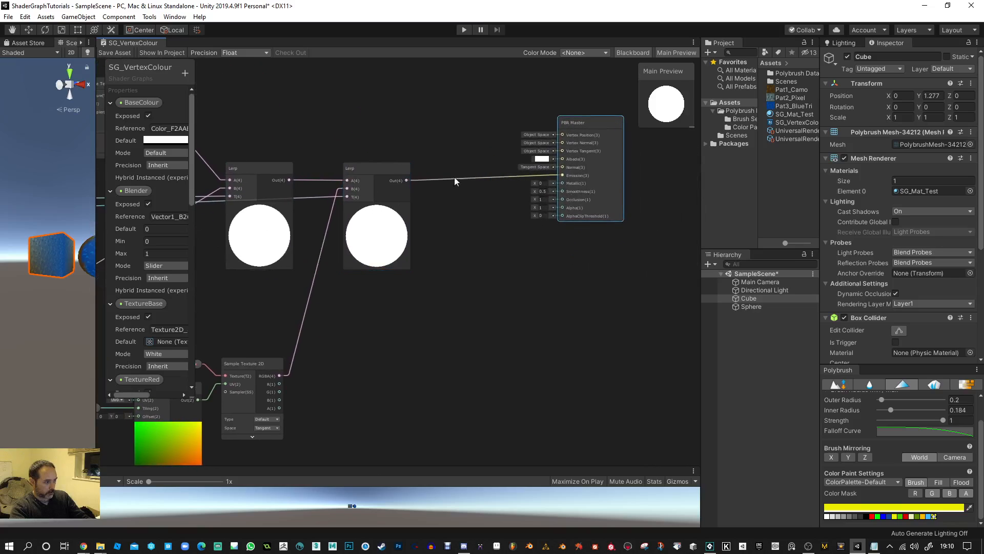
{"action": "scroll", "coordinate": [364, 246], "scroll_direction": "down", "scroll_amount": 3}
{"action": "middle_click_drag", "start_coordinate": [354, 293], "coordinate": [575, 312]}
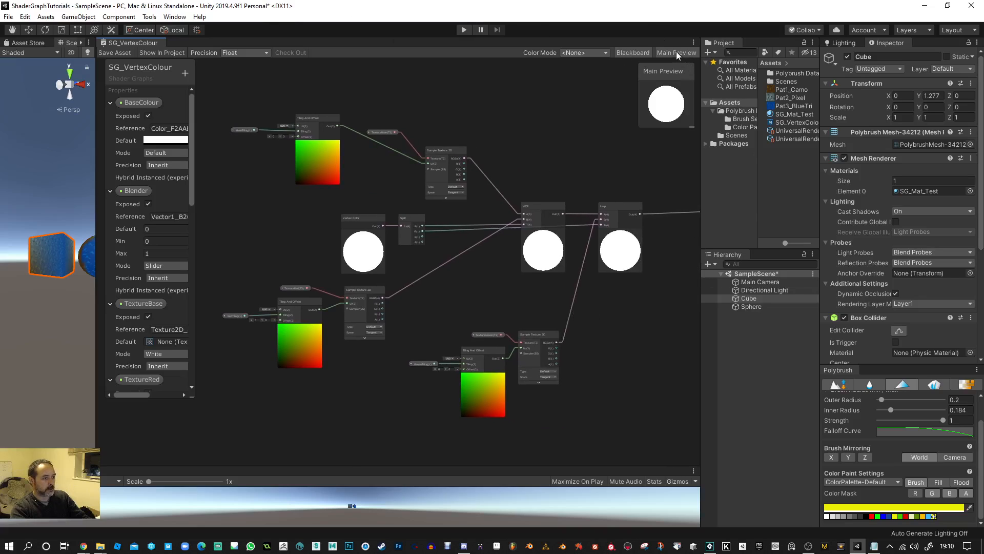
{"action": "right_click", "coordinate": [533, 92]}
{"action": "left_click", "coordinate": [501, 90]}
{"action": "right_click", "coordinate": [501, 89]}
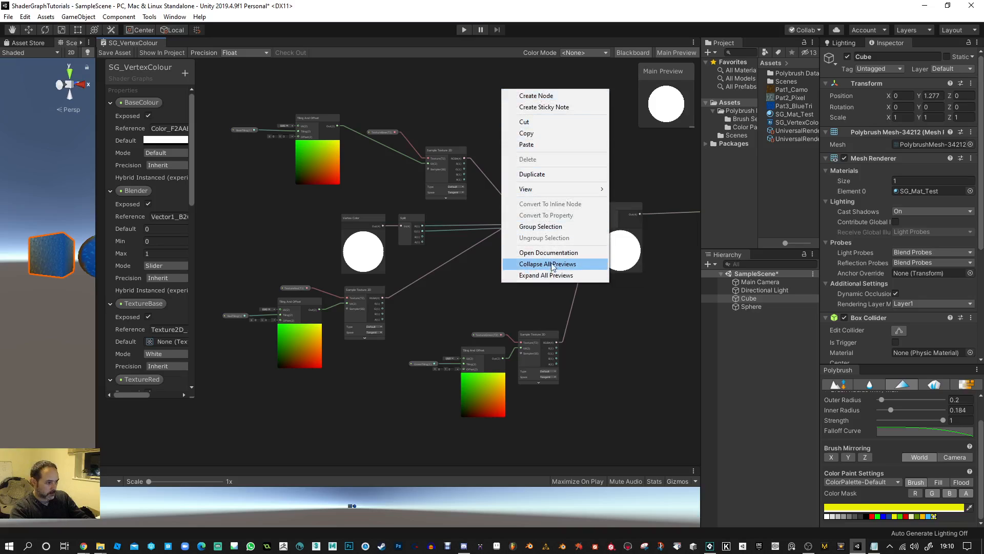
{"action": "mouse_move", "coordinate": [550, 191]}
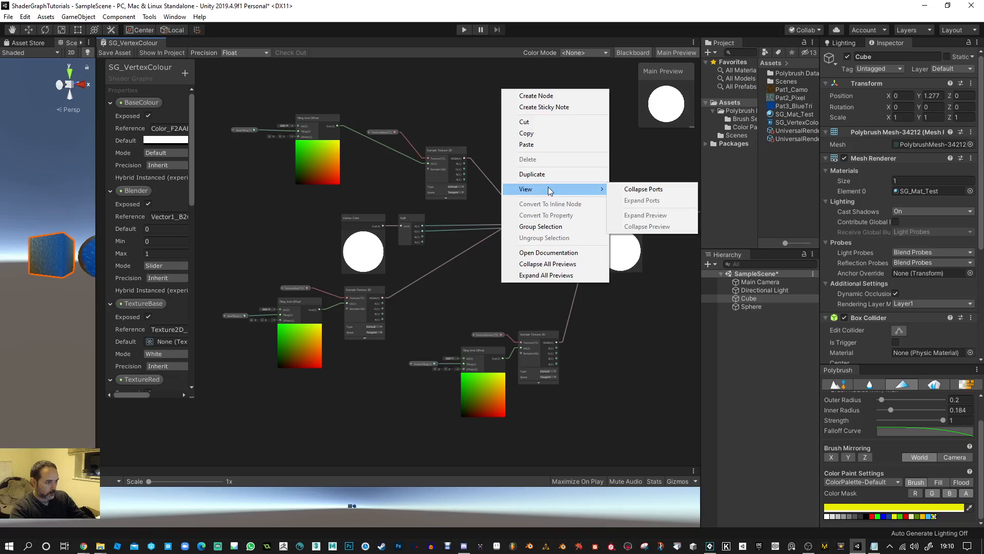
{"action": "left_click", "coordinate": [414, 87]}
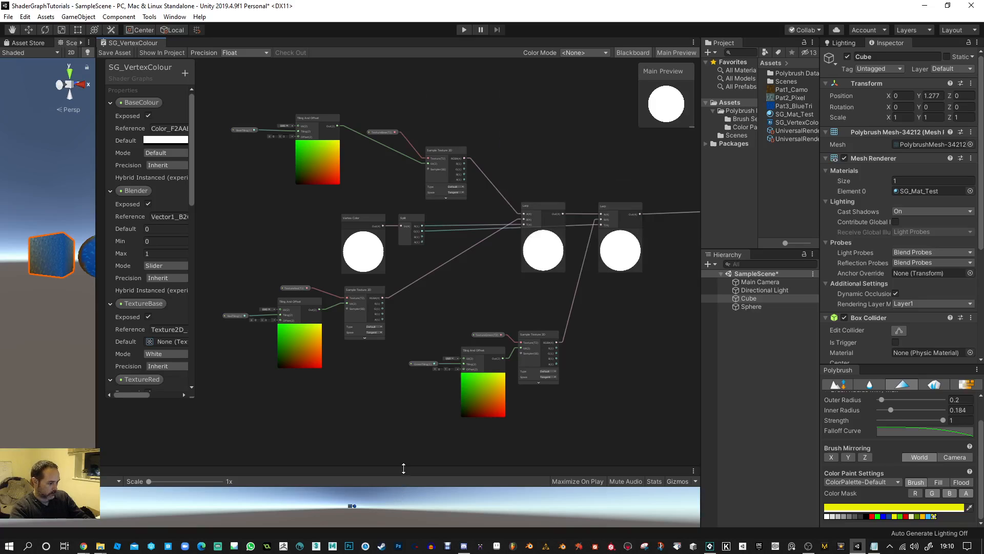
Undock the SG_VertexColour graph into its own maximized window and move the PBR Master node closer to the final Lerp
{"action": "left_click_drag", "start_coordinate": [137, 43], "coordinate": [983, 226]}
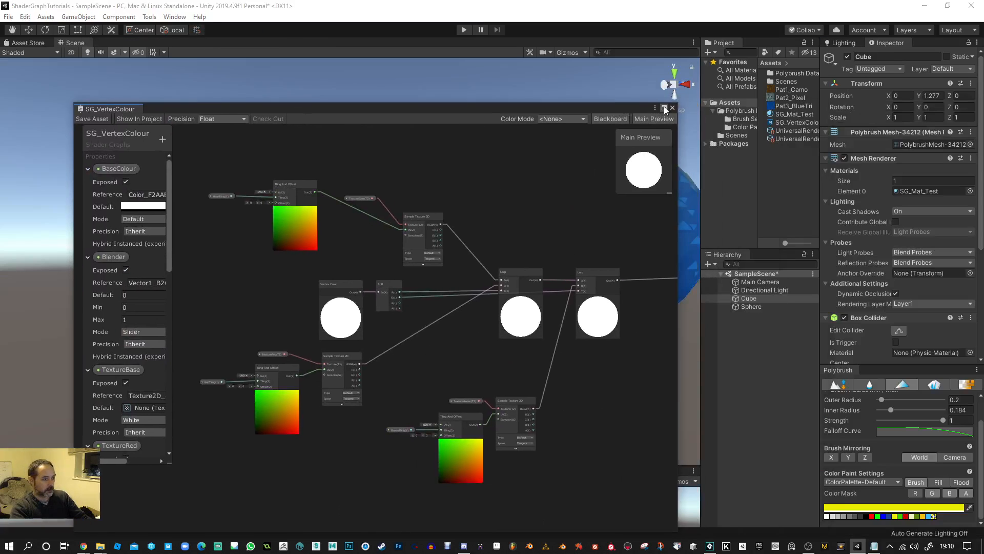
{"action": "left_click", "coordinate": [662, 105]}
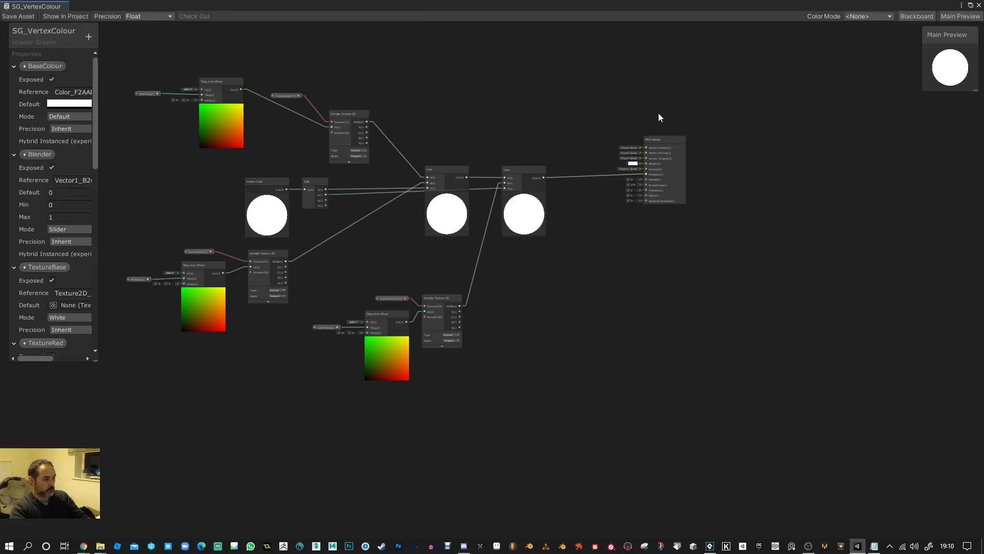
{"action": "middle_click_drag", "start_coordinate": [531, 377], "coordinate": [580, 368]}
{"action": "scroll", "coordinate": [380, 197], "scroll_direction": "up", "scroll_amount": 3}
{"action": "left_click_drag", "start_coordinate": [932, 152], "coordinate": [866, 153]}
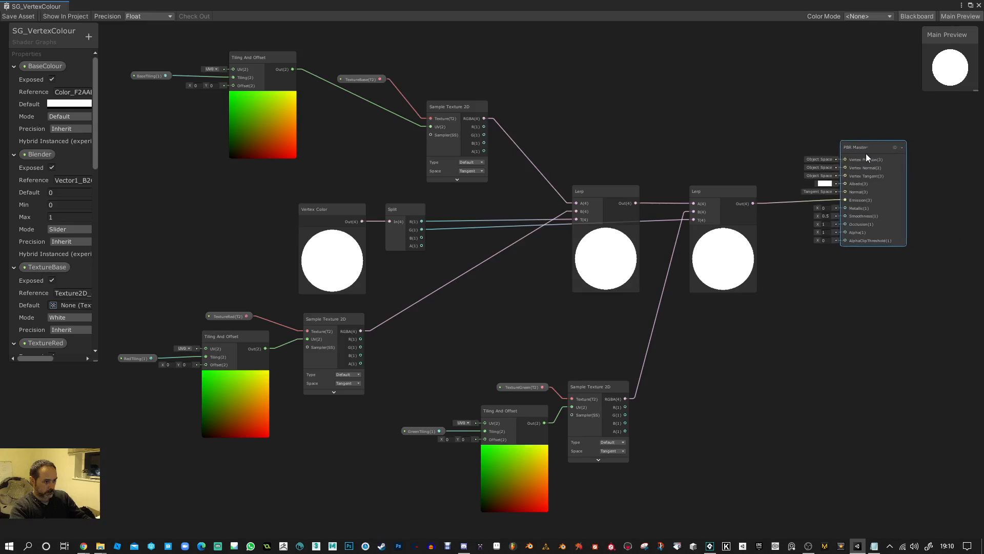
{"action": "left_click", "coordinate": [139, 74]}
{"action": "mouse_move", "coordinate": [97, 100]}
{"action": "left_mouse_down"}
{"action": "mouse_move", "coordinate": [88, 286]}
{"action": "mouse_move", "coordinate": [90, 85]}
{"action": "left_mouse_up"}
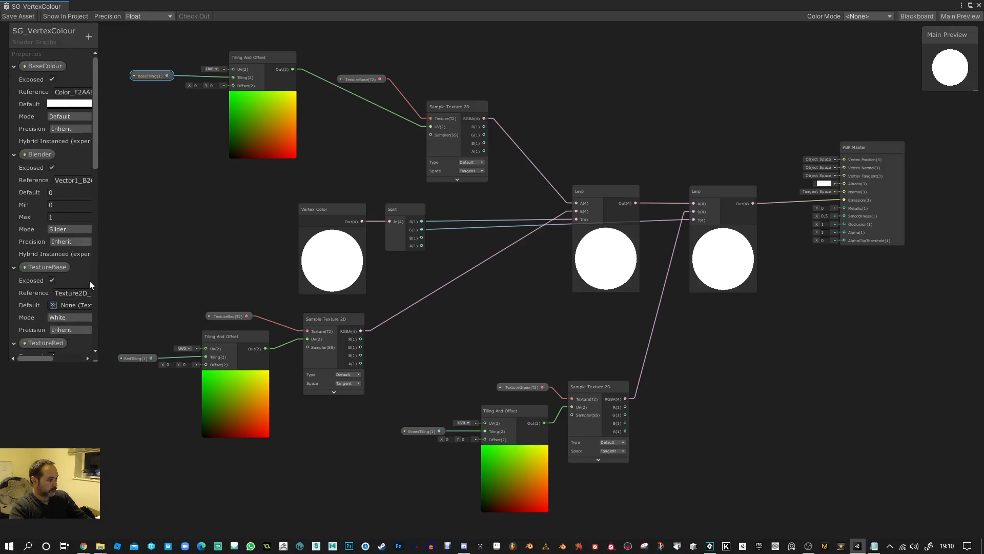
Review the RedTiling and GreenTiling property nodes and the list of property types that can be added
{"action": "left_click", "coordinate": [132, 360]}
{"action": "left_click", "coordinate": [425, 432]}
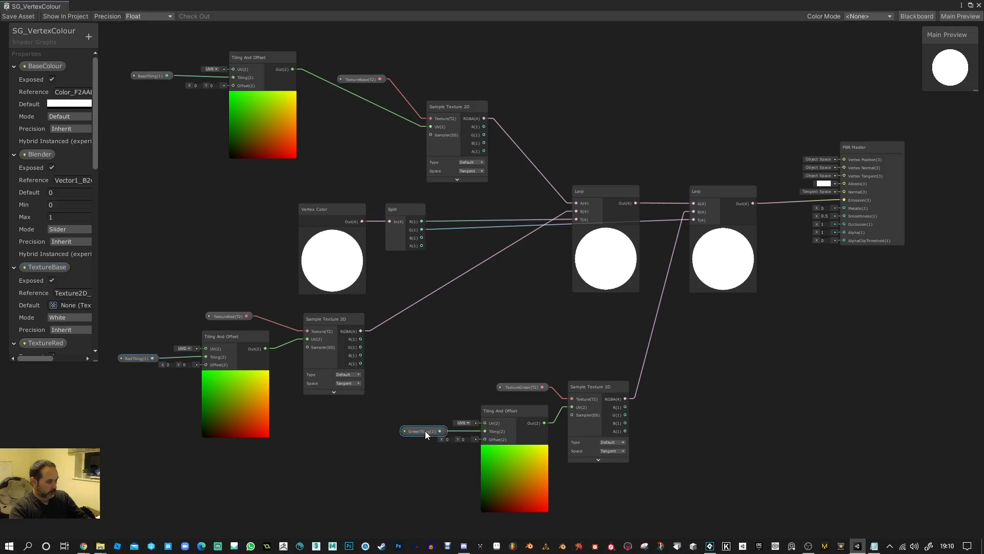
{"action": "left_click", "coordinate": [89, 37]}
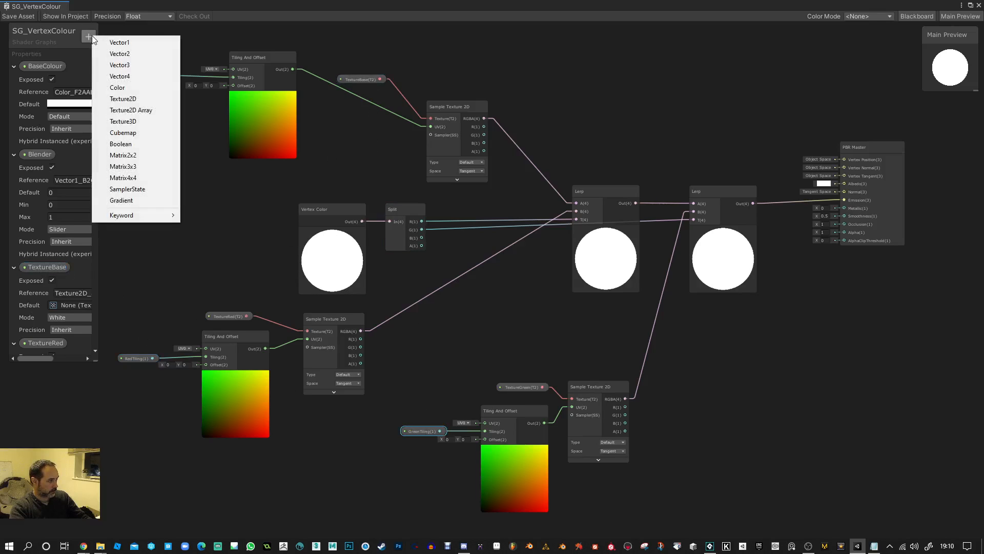
{"action": "left_click", "coordinate": [126, 32]}
Move the base Tiling And Offset node closer to BaseTiling and search the Create Node list for "til"
{"action": "left_click_drag", "start_coordinate": [257, 60], "coordinate": [240, 104]}
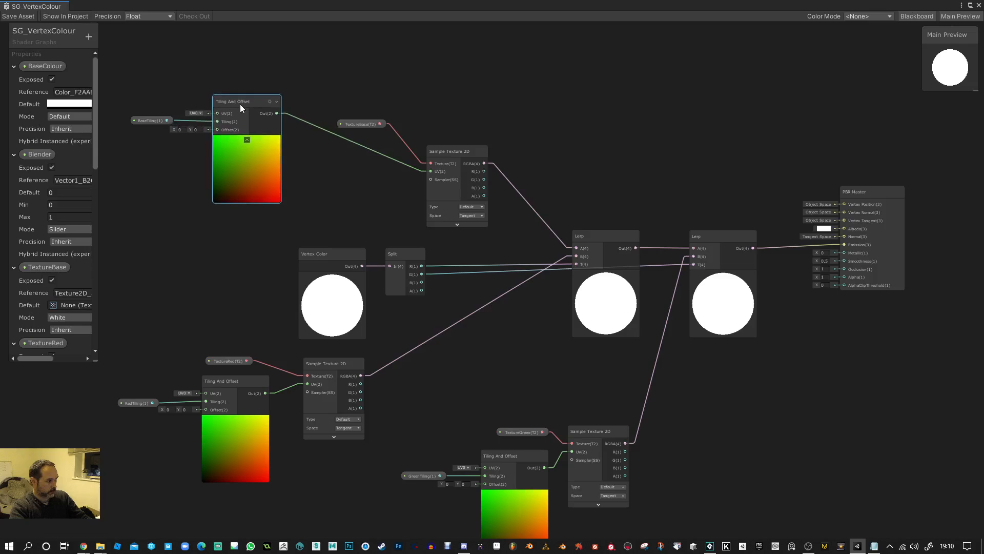
{"action": "right_click", "coordinate": [328, 78]}
{"action": "left_click", "coordinate": [355, 79]}
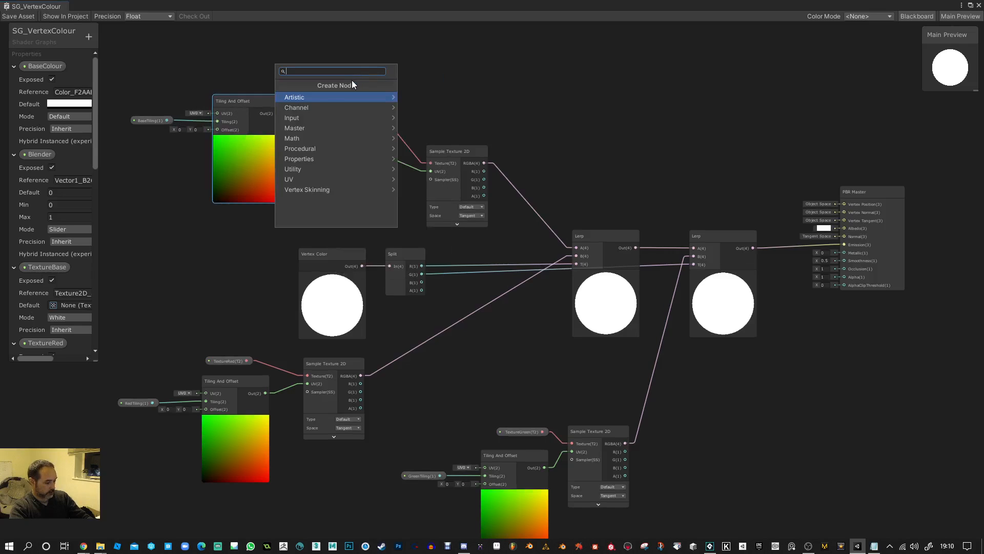
{"action": "type", "text": "til"}
{"action": "left_click", "coordinate": [476, 96]}
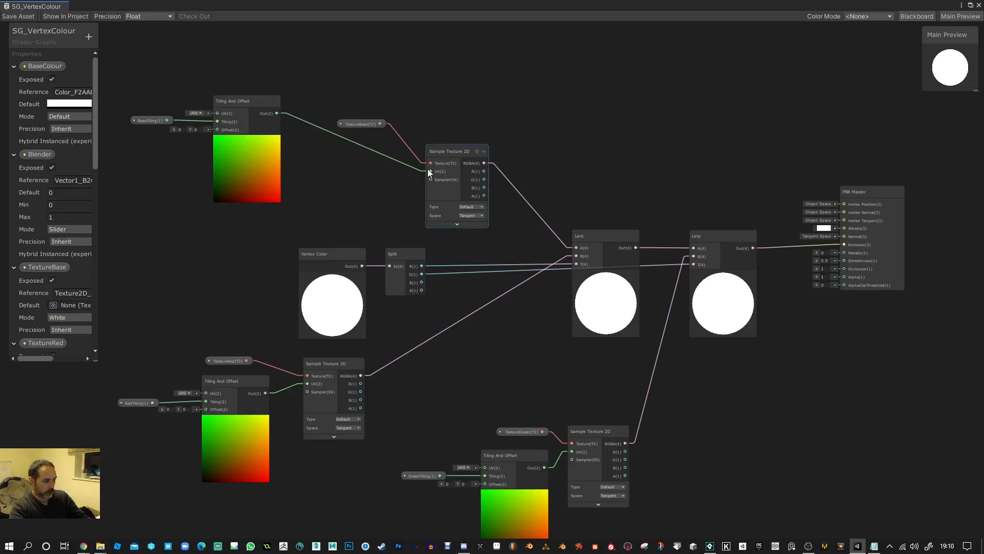
Move the whole TextureGreen node group, including its tiling and sampling nodes, directly underneath the TextureRed group
{"action": "left_click_drag", "start_coordinate": [444, 156], "coordinate": [444, 150]}
{"action": "middle_click_drag", "start_coordinate": [390, 188], "coordinate": [414, 130]}
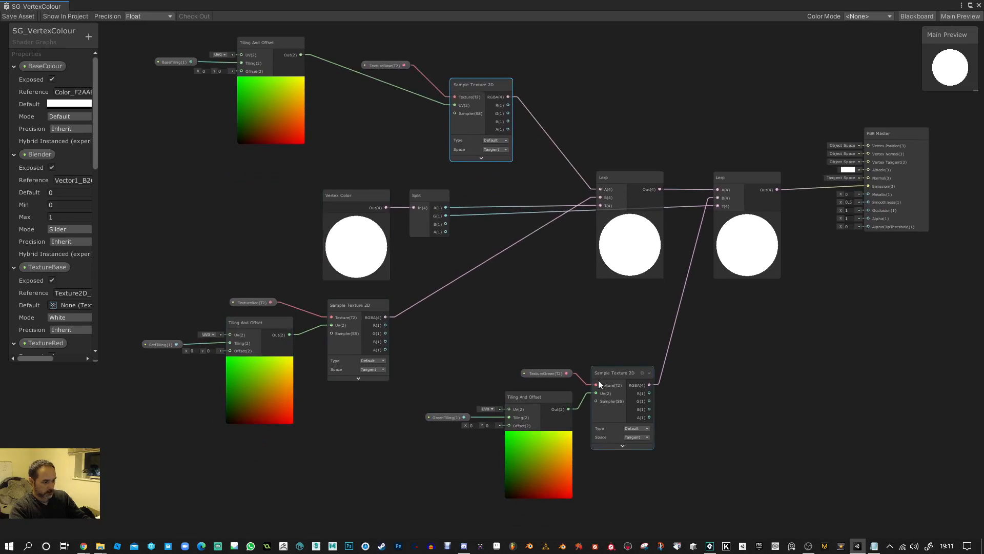
{"action": "scroll", "coordinate": [490, 373], "scroll_direction": "down", "scroll_amount": 2}
{"action": "left_click_drag", "start_coordinate": [449, 347], "coordinate": [598, 472]}
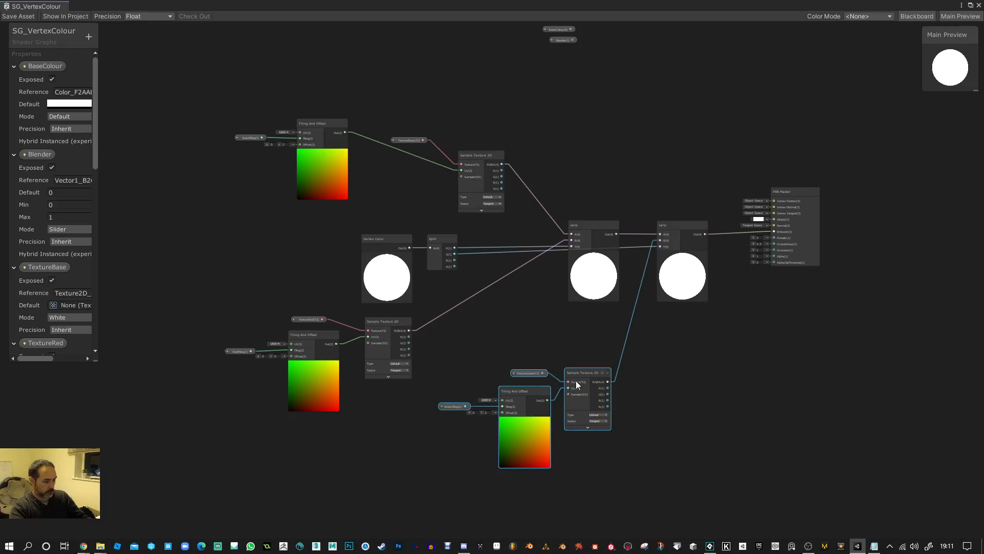
{"action": "left_click_drag", "start_coordinate": [576, 380], "coordinate": [376, 448]}
Move Vertex Color and Split towards the first Lerp, and gather TextureBase and its Sample Texture 2D beside the base Tiling And Offset node
{"action": "left_click_drag", "start_coordinate": [352, 217], "coordinate": [517, 245]}
{"action": "left_click_drag", "start_coordinate": [386, 115], "coordinate": [489, 175]}
{"action": "left_click_drag", "start_coordinate": [473, 156], "coordinate": [435, 143]}
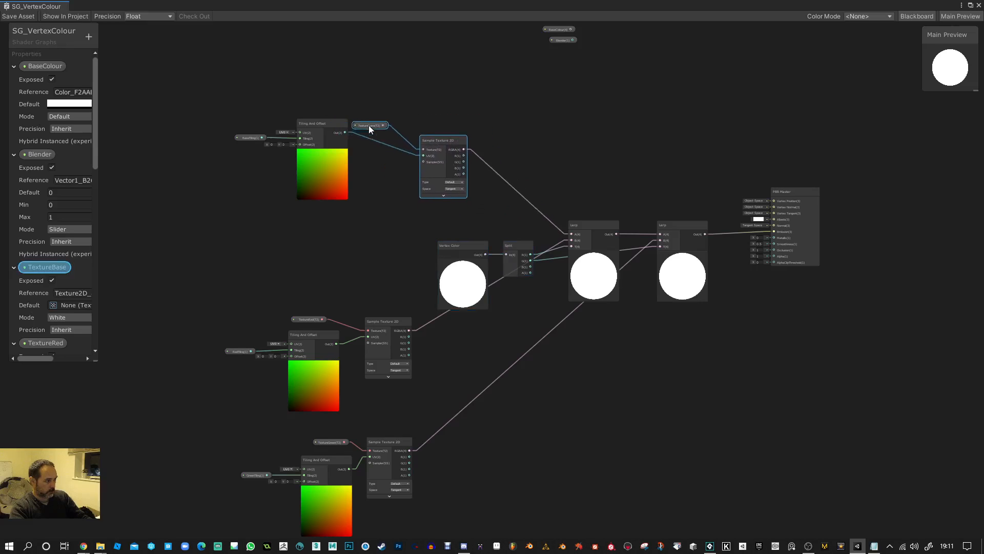
{"action": "left_click_drag", "start_coordinate": [368, 126], "coordinate": [319, 102]}
{"action": "left_click", "coordinate": [328, 257]}
Shift the TextureRed and TextureGreen node groups further left so their Sample Texture 2D nodes line up vertically
{"action": "middle_click_drag", "start_coordinate": [316, 291], "coordinate": [318, 202]}
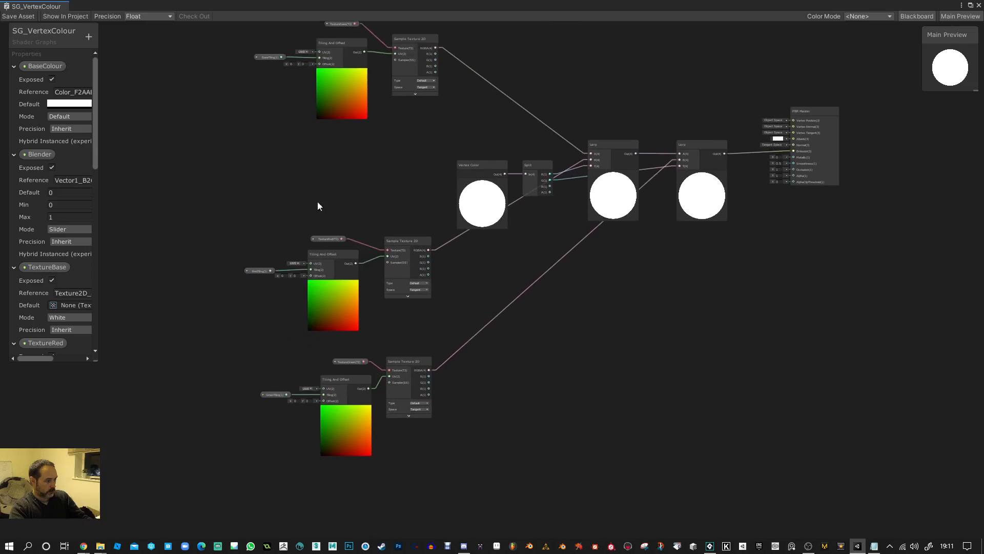
{"action": "left_click_drag", "start_coordinate": [438, 362], "coordinate": [423, 339]}
{"action": "left_click_drag", "start_coordinate": [404, 243], "coordinate": [379, 233]}
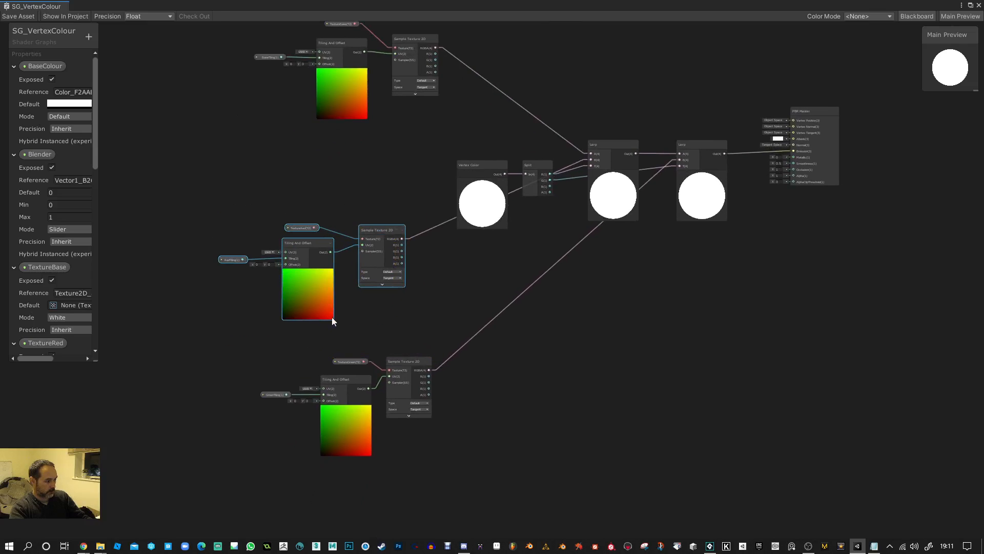
{"action": "left_click_drag", "start_coordinate": [248, 342], "coordinate": [396, 482]}
{"action": "left_click_drag", "start_coordinate": [404, 365], "coordinate": [376, 360]}
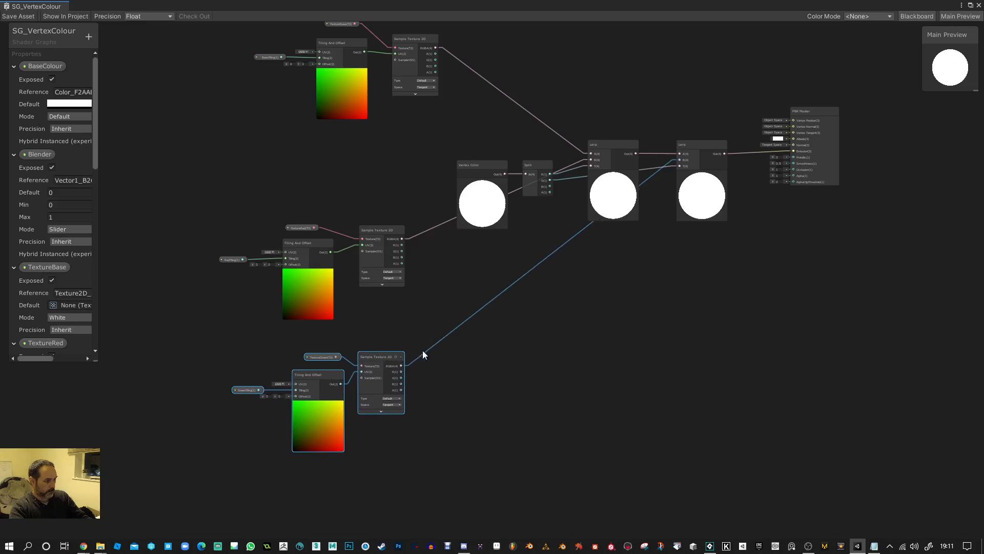
{"action": "left_click", "coordinate": [427, 346]}
Move the Vertex Color and Split nodes back from the Lerps into the gap between the base and red texture groups
{"action": "middle_click_drag", "start_coordinate": [535, 200], "coordinate": [494, 268]}
{"action": "scroll", "coordinate": [467, 226], "scroll_direction": "up", "scroll_amount": 3}
{"action": "left_click_drag", "start_coordinate": [432, 237], "coordinate": [375, 188]}
{"action": "left_click_drag", "start_coordinate": [504, 240], "coordinate": [454, 202]}
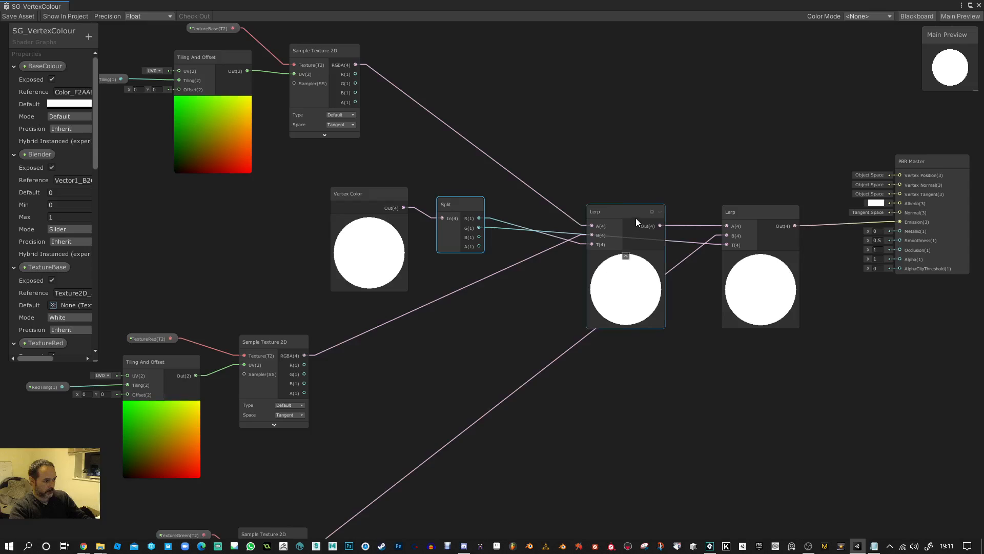
Raise the first Lerp towards the level of the base texture group and shift the second Lerp slightly up and left
{"action": "left_click_drag", "start_coordinate": [635, 217], "coordinate": [576, 85]}
{"action": "left_click_drag", "start_coordinate": [767, 219], "coordinate": [740, 209]}
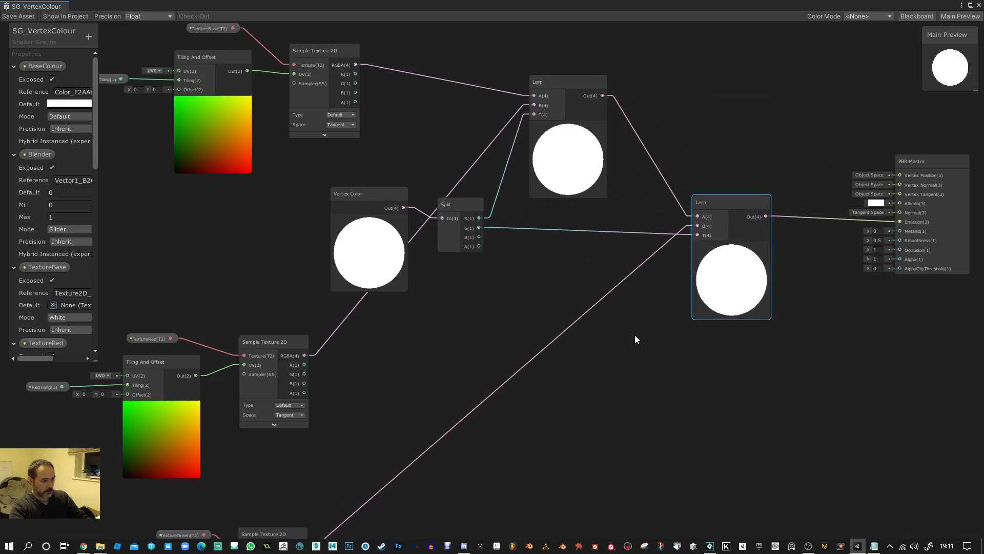
{"action": "left_click", "coordinate": [581, 318]}
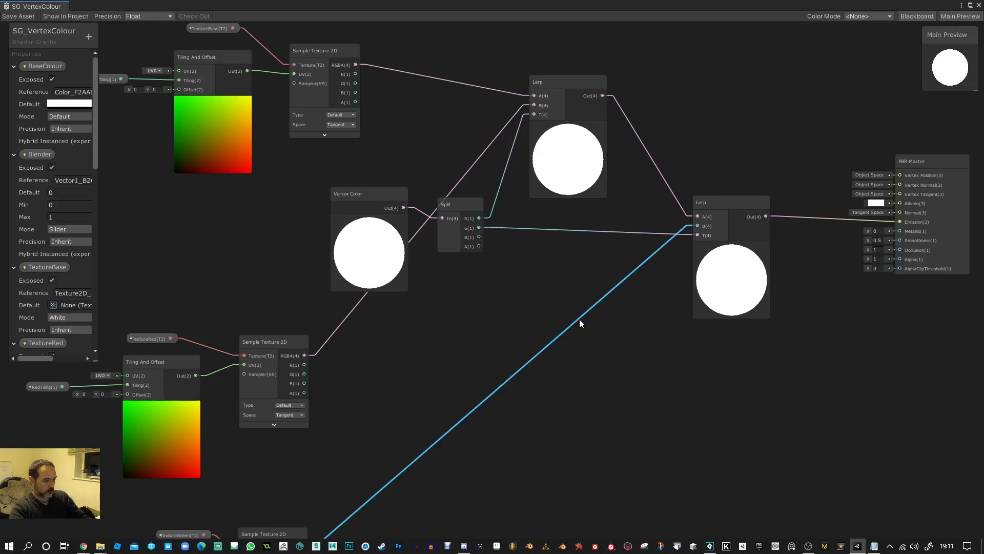
{"action": "left_click_drag", "start_coordinate": [580, 321], "coordinate": [578, 322]}
{"action": "left_click", "coordinate": [697, 368]}
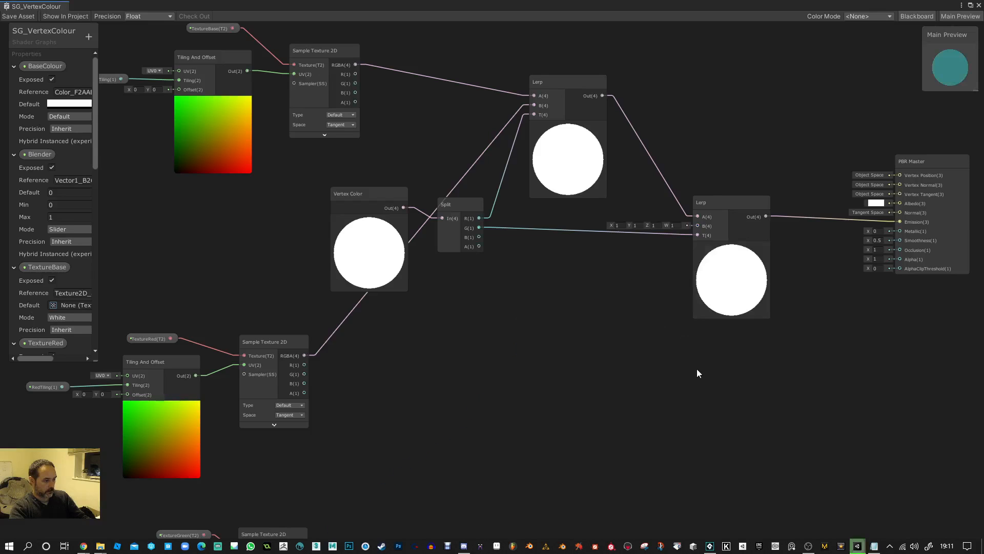
{"action": "key", "text": "ctrl+z"}
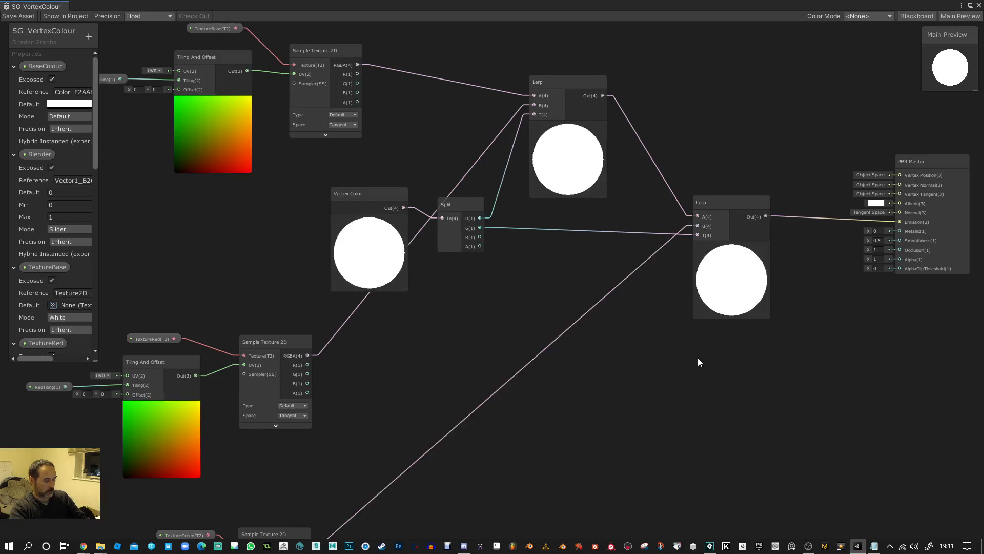
Save the shader graph asset and enlarge the Blackboard so the property settings can be read in full
{"action": "left_click", "coordinate": [15, 17]}
{"action": "scroll", "coordinate": [557, 495], "scroll_direction": "down", "scroll_amount": 3}
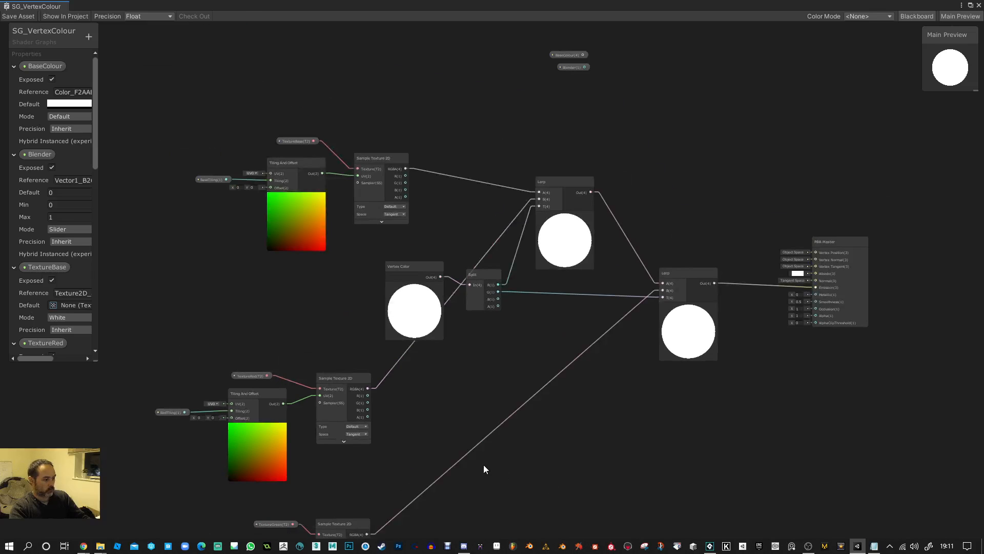
{"action": "middle_click_drag", "start_coordinate": [484, 464], "coordinate": [542, 368]}
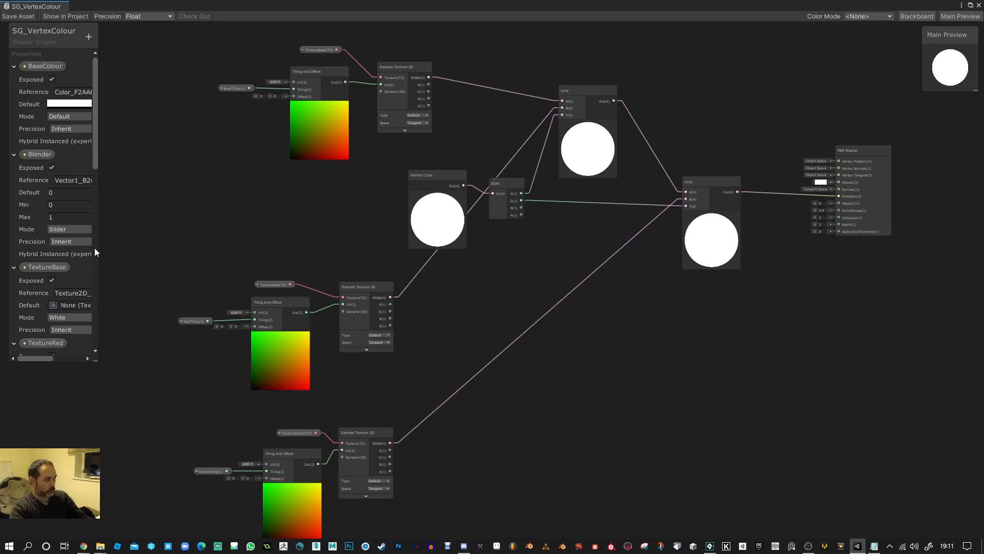
{"action": "left_click_drag", "start_coordinate": [95, 364], "coordinate": [170, 497]}
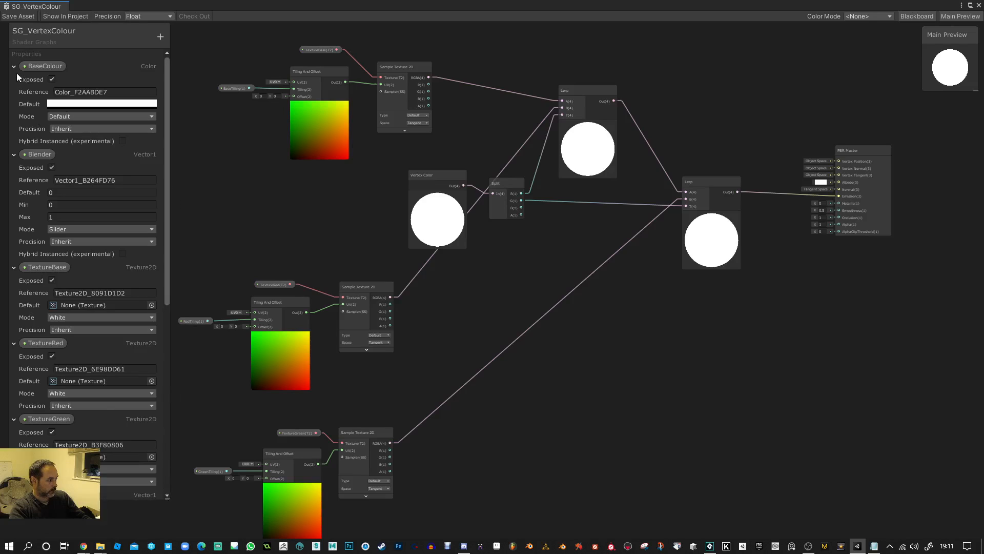
Delete the Blender property from the Blackboard and look through the remaining properties
{"action": "right_click", "coordinate": [39, 154]}
{"action": "left_click", "coordinate": [78, 173]}
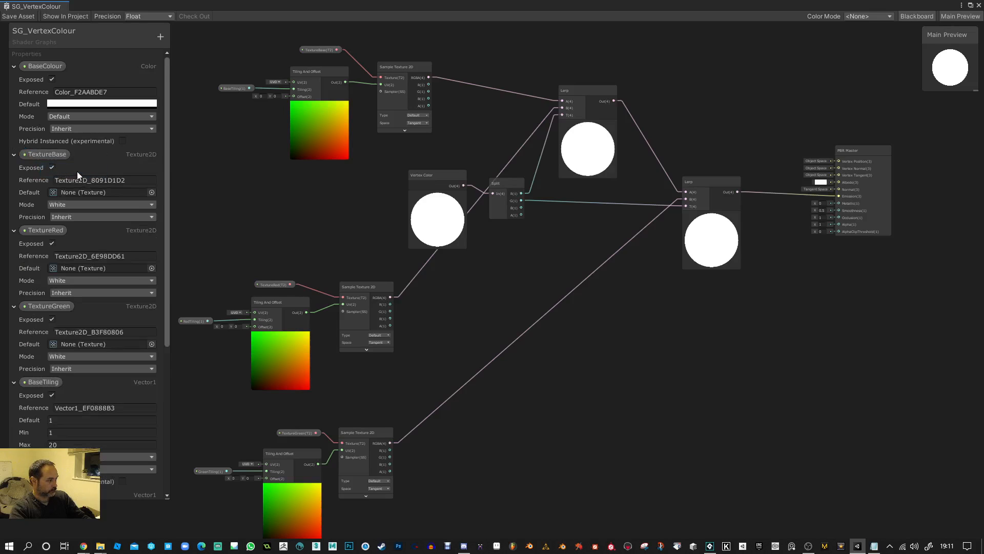
{"action": "scroll", "coordinate": [97, 278], "scroll_direction": "down", "scroll_amount": 8}
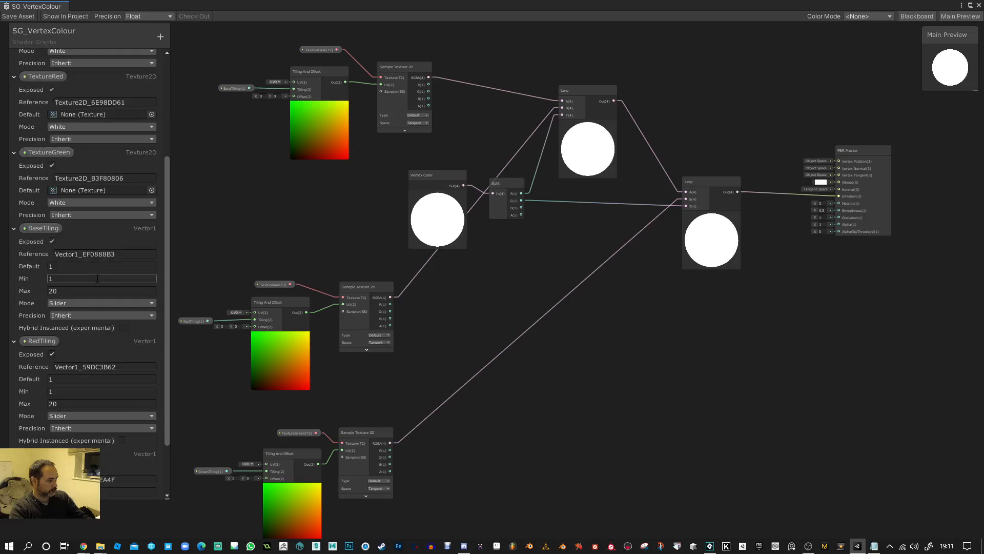
{"action": "scroll", "coordinate": [97, 276], "scroll_direction": "up", "scroll_amount": 8}
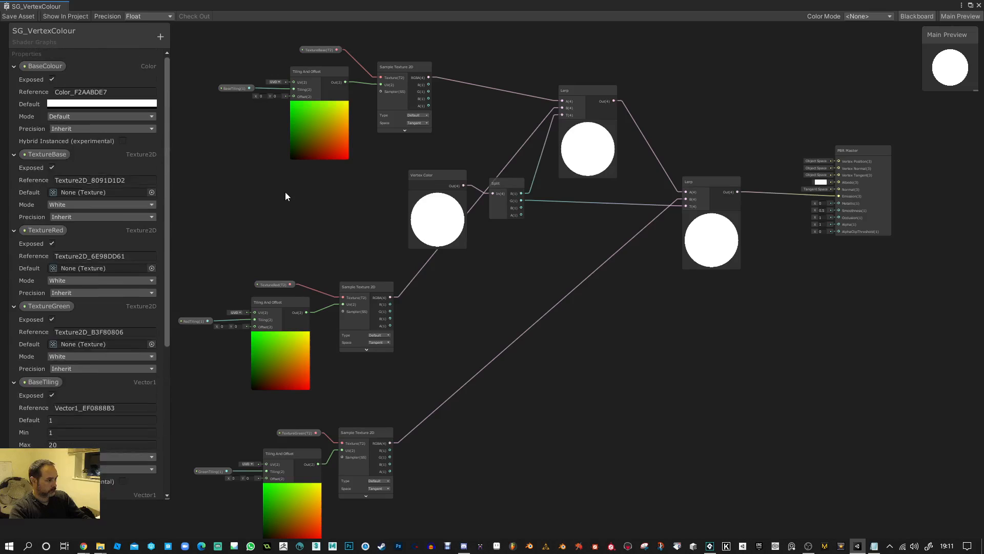
Delete the unconnected BaseColour and Slider nodes above the base texture group
{"action": "middle_click_drag", "start_coordinate": [286, 191], "coordinate": [344, 436]}
{"action": "scroll", "coordinate": [638, 246], "scroll_direction": "up", "scroll_amount": 1}
{"action": "scroll", "coordinate": [638, 246], "scroll_direction": "up", "scroll_amount": 3}
{"action": "left_click_drag", "start_coordinate": [663, 183], "coordinate": [551, 173]}
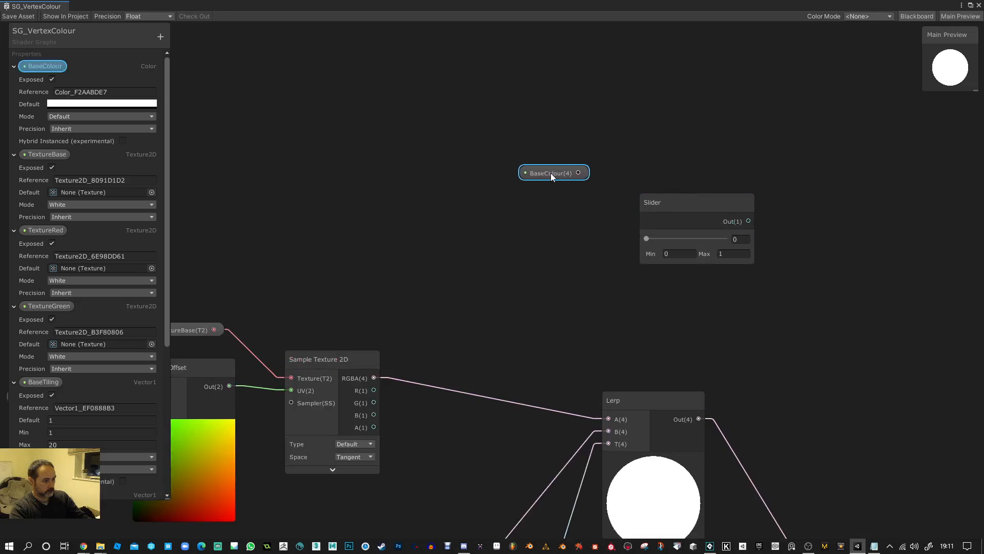
{"action": "left_click_drag", "start_coordinate": [457, 138], "coordinate": [617, 206]}
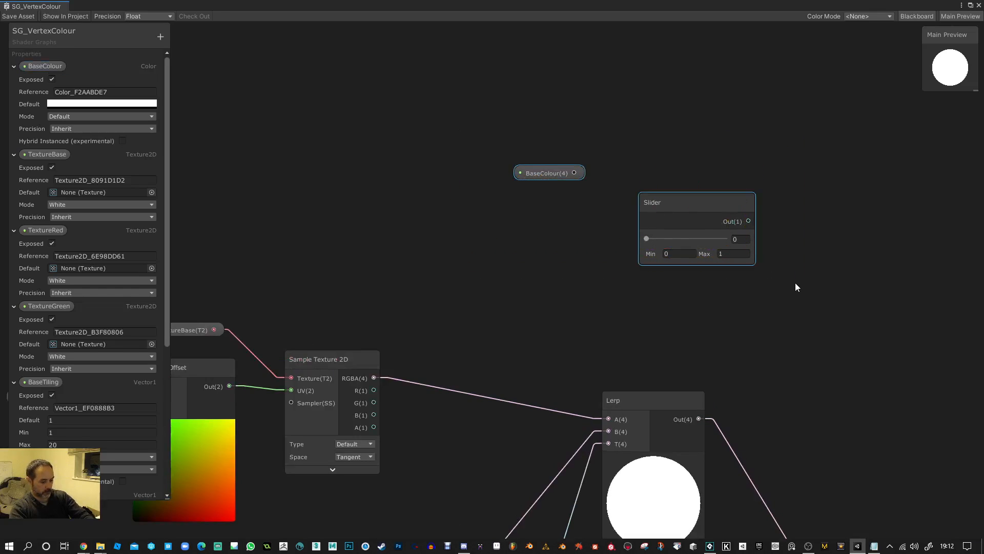
{"action": "key", "text": "Delete"}
Delete the unused BaseColour property from the Blackboard
{"action": "scroll", "coordinate": [584, 264], "scroll_direction": "down", "scroll_amount": 5}
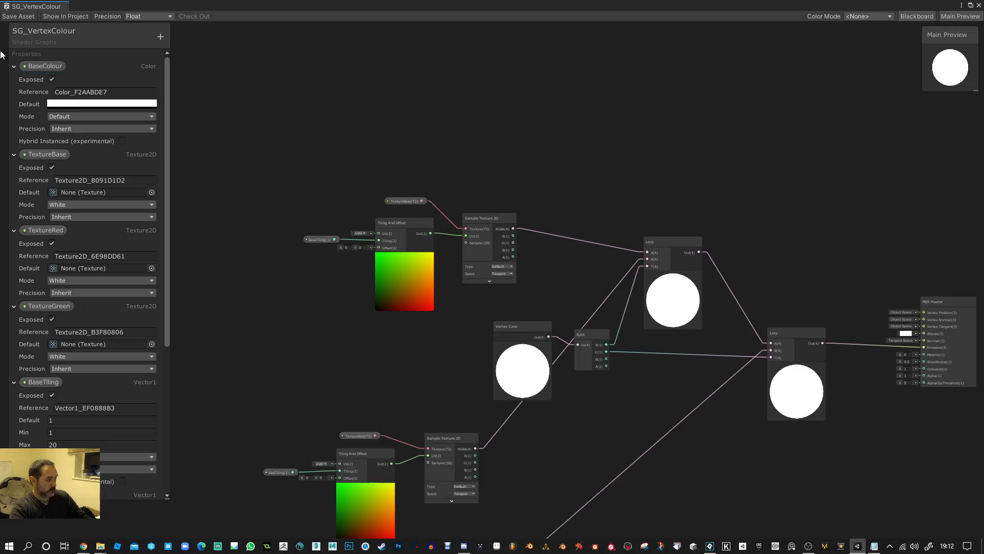
{"action": "right_click", "coordinate": [56, 71]}
{"action": "left_click", "coordinate": [85, 90]}
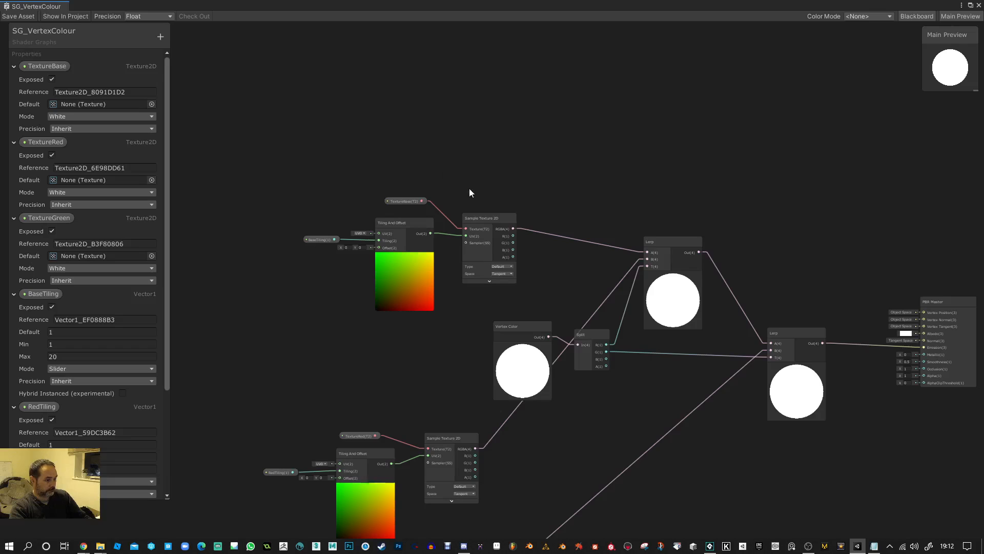
Nudge the first Lerp and move the Vertex Color and Split nodes to the left, clear of the red texture's connection
{"action": "scroll", "coordinate": [580, 294], "scroll_direction": "down", "scroll_amount": 3}
{"action": "left_click_drag", "start_coordinate": [622, 184], "coordinate": [638, 179]}
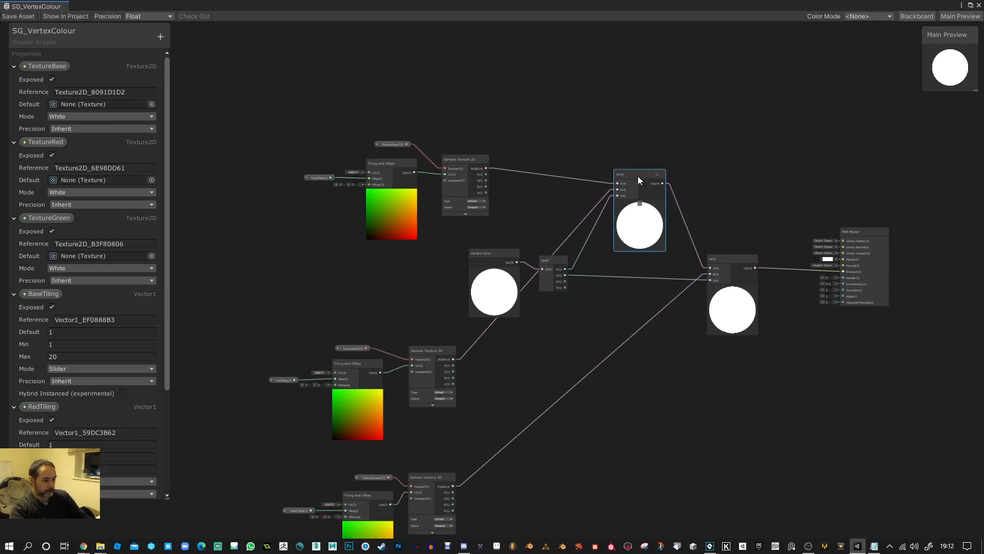
{"action": "scroll", "coordinate": [567, 224], "scroll_direction": "up", "scroll_amount": 3}
{"action": "left_click_drag", "start_coordinate": [453, 226], "coordinate": [564, 257]}
{"action": "left_click_drag", "start_coordinate": [564, 257], "coordinate": [323, 263]}
{"action": "middle_click_drag", "start_coordinate": [375, 300], "coordinate": [521, 264]}
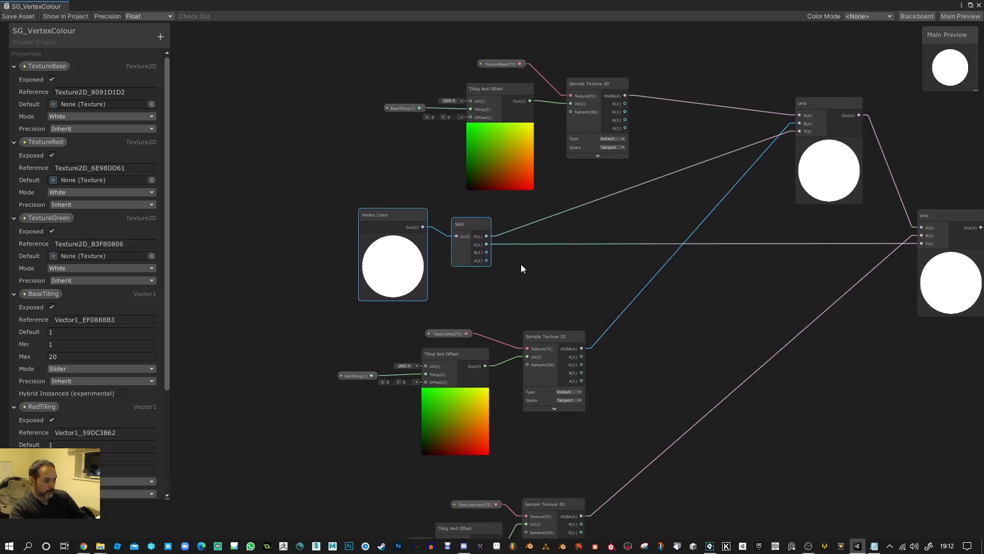
{"action": "left_click_drag", "start_coordinate": [316, 216], "coordinate": [470, 250]}
{"action": "left_click_drag", "start_coordinate": [480, 240], "coordinate": [410, 246]}
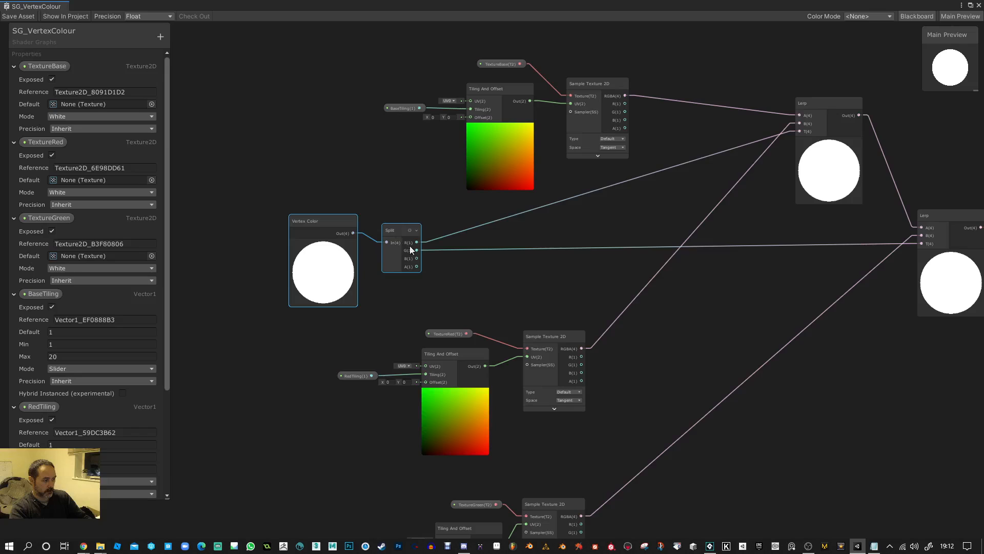
Shift the complete TextureBase node group to the left, above the Vertex Color and Split nodes
{"action": "middle_click_drag", "start_coordinate": [622, 234], "coordinate": [546, 212]}
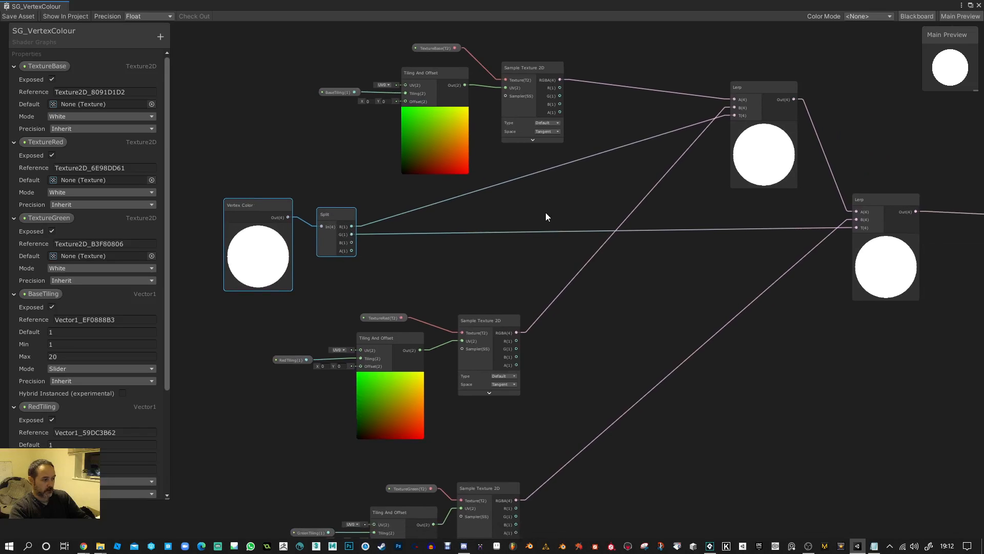
{"action": "scroll", "coordinate": [545, 213], "scroll_direction": "down", "scroll_amount": 1}
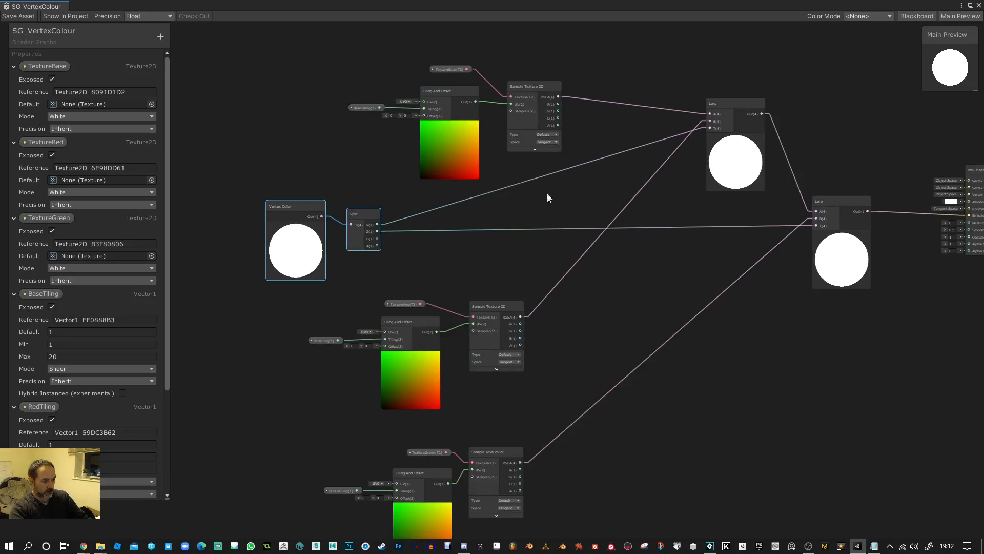
{"action": "left_click_drag", "start_coordinate": [324, 41], "coordinate": [590, 193]}
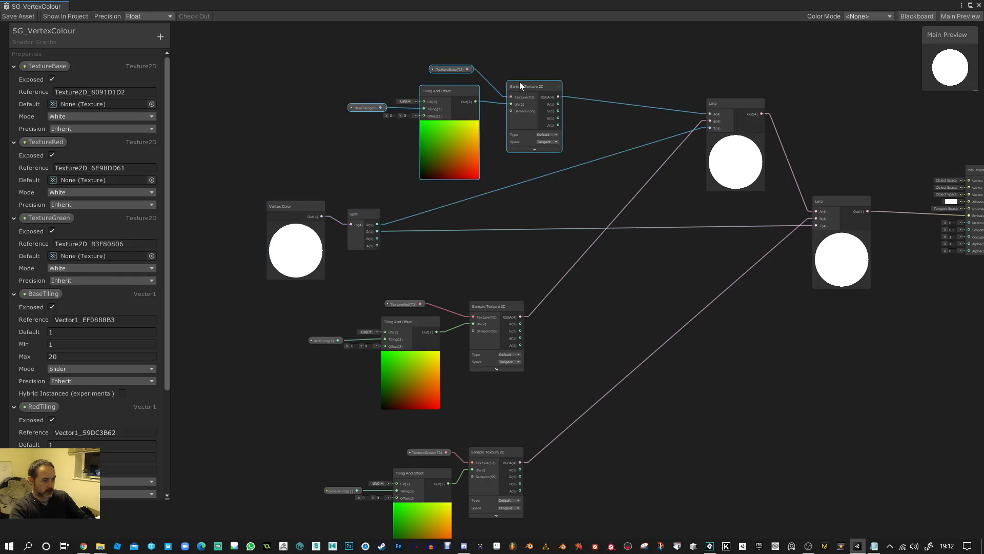
{"action": "left_click_drag", "start_coordinate": [520, 84], "coordinate": [467, 80]}
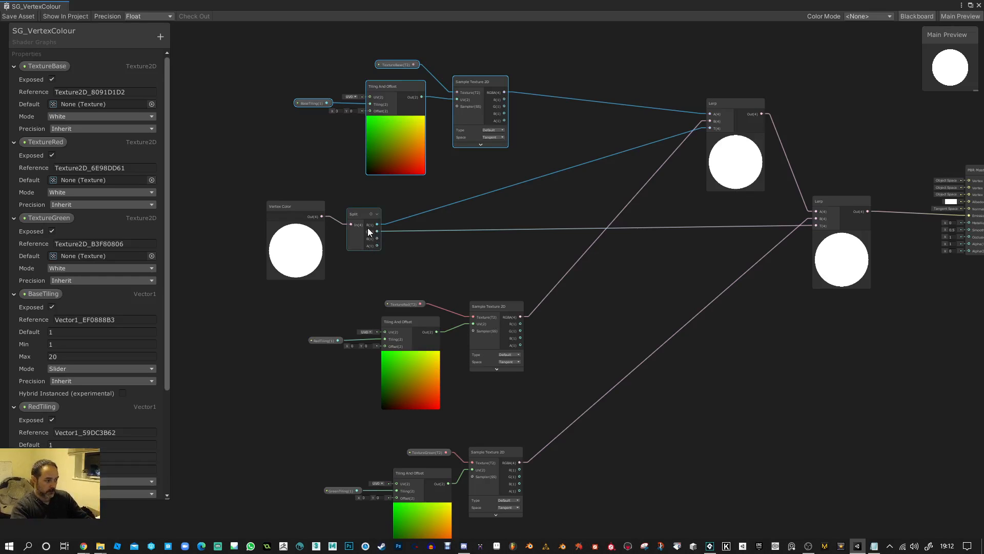
Fine-tune the Split node's height beside Vertex Color and move the first Lerp slightly down and left
{"action": "left_click_drag", "start_coordinate": [360, 217], "coordinate": [359, 215]}
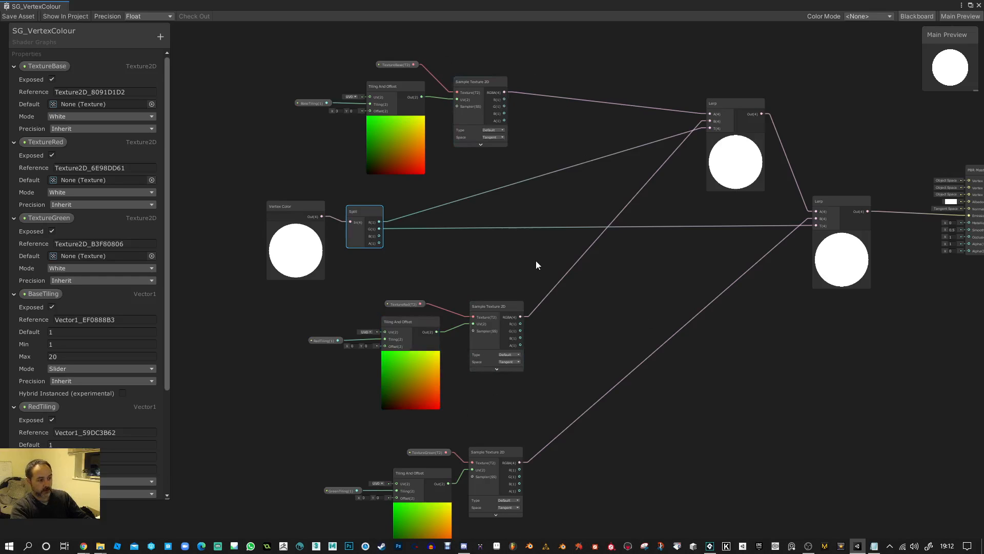
{"action": "left_click_drag", "start_coordinate": [728, 109], "coordinate": [696, 119]}
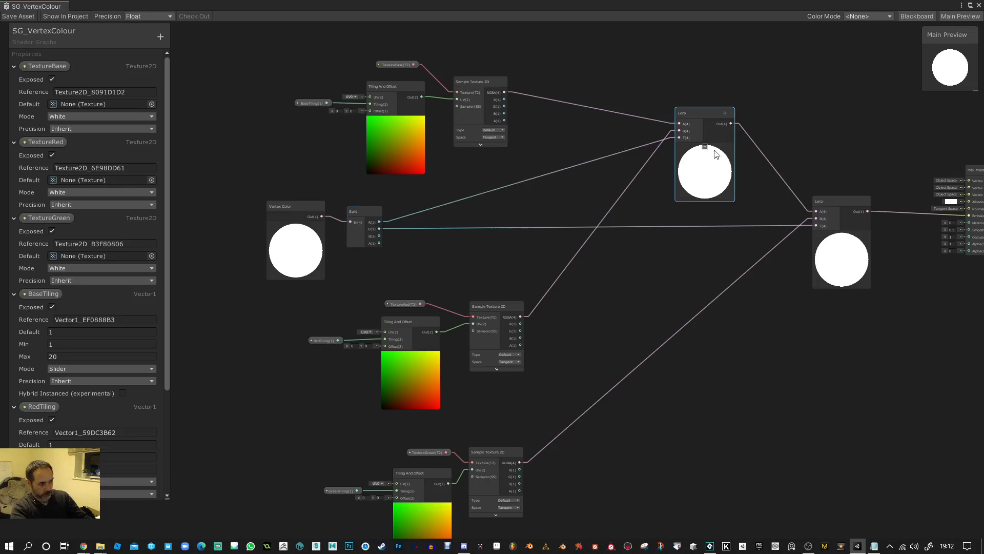
Move the first Lerp left, closer to the texture nodes, and shift the second Lerp slightly up and left
{"action": "scroll", "coordinate": [679, 138], "scroll_direction": "up", "scroll_amount": 5}
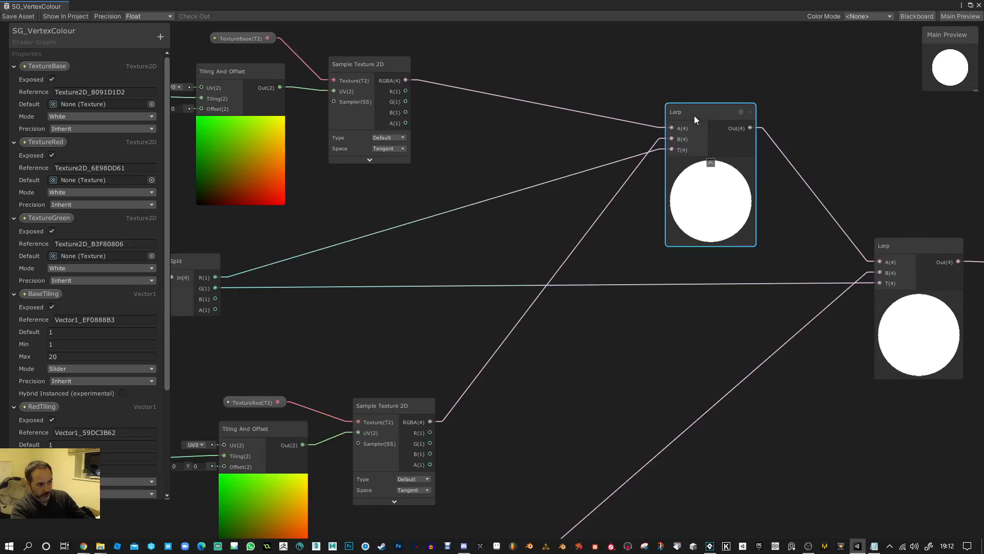
{"action": "scroll", "coordinate": [671, 150], "scroll_direction": "down", "scroll_amount": 3}
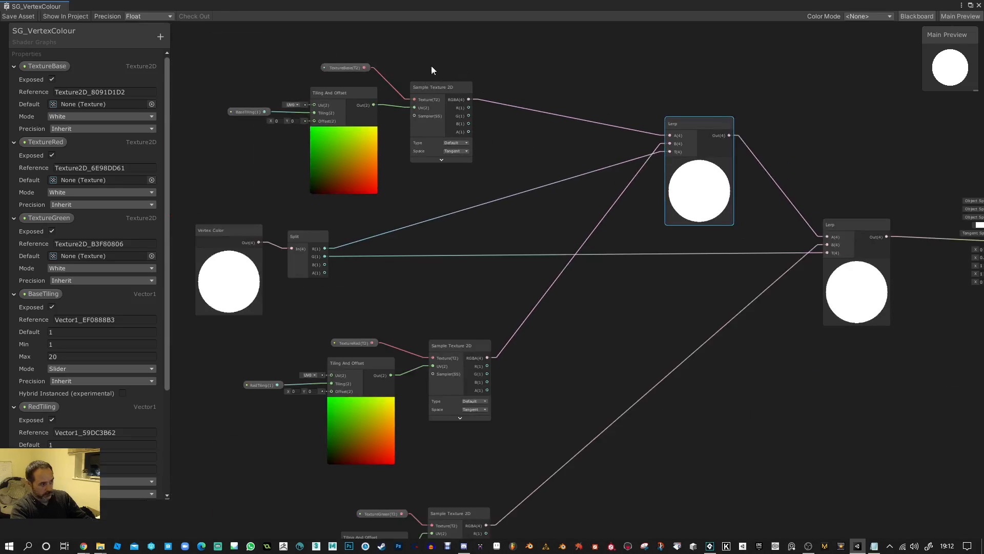
{"action": "scroll", "coordinate": [687, 137], "scroll_direction": "up", "scroll_amount": 2}
{"action": "scroll", "coordinate": [663, 132], "scroll_direction": "down", "scroll_amount": 2}
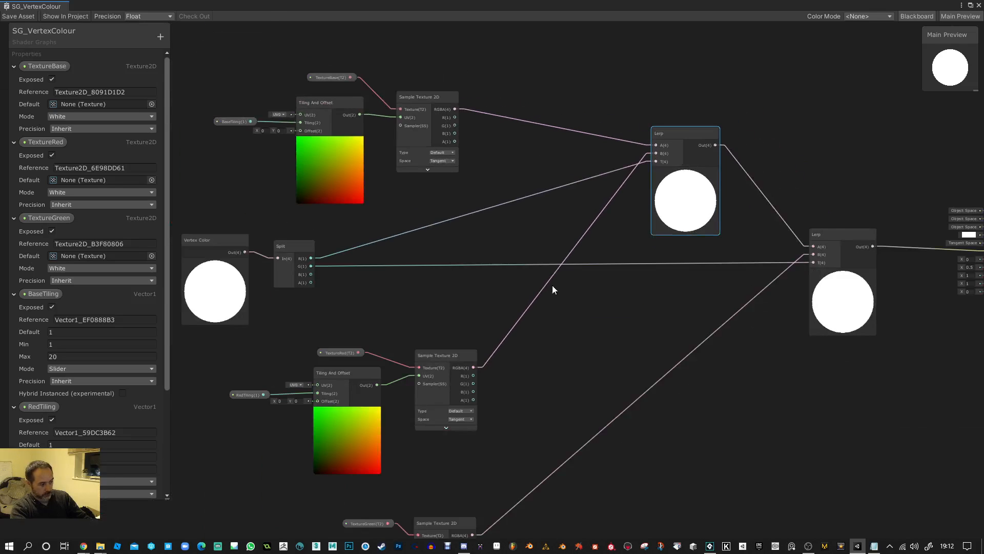
{"action": "scroll", "coordinate": [769, 127], "scroll_direction": "up", "scroll_amount": 2}
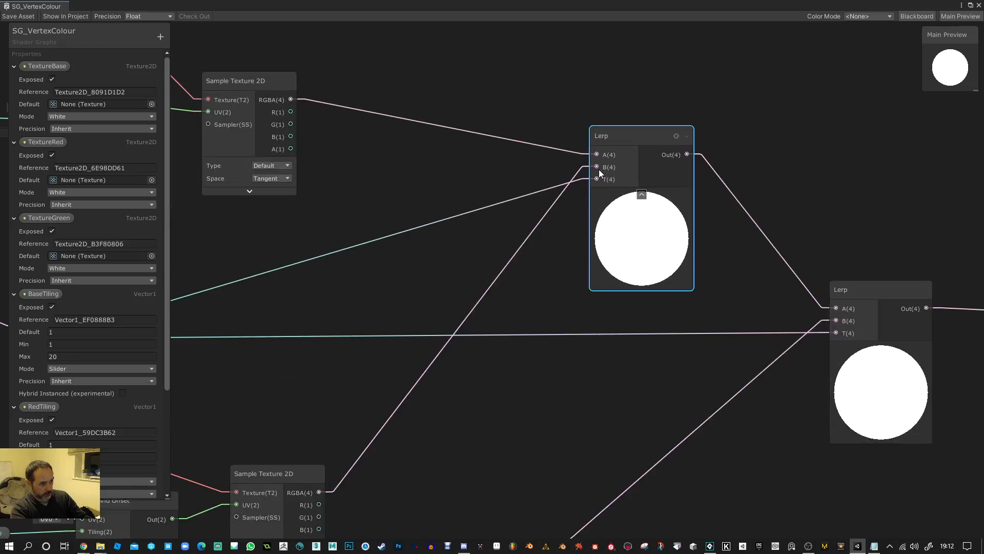
{"action": "scroll", "coordinate": [598, 169], "scroll_direction": "down", "scroll_amount": 2}
{"action": "scroll", "coordinate": [716, 330], "scroll_direction": "down", "scroll_amount": 2}
{"action": "left_click_drag", "start_coordinate": [658, 186], "coordinate": [569, 182]}
{"action": "left_click_drag", "start_coordinate": [755, 260], "coordinate": [721, 250]}
Shift the complete TextureGreen node group up and to the right, closer to the second Lerp
{"action": "scroll", "coordinate": [743, 260], "scroll_direction": "up", "scroll_amount": 1}
{"action": "middle_click_drag", "start_coordinate": [632, 337], "coordinate": [773, 213]}
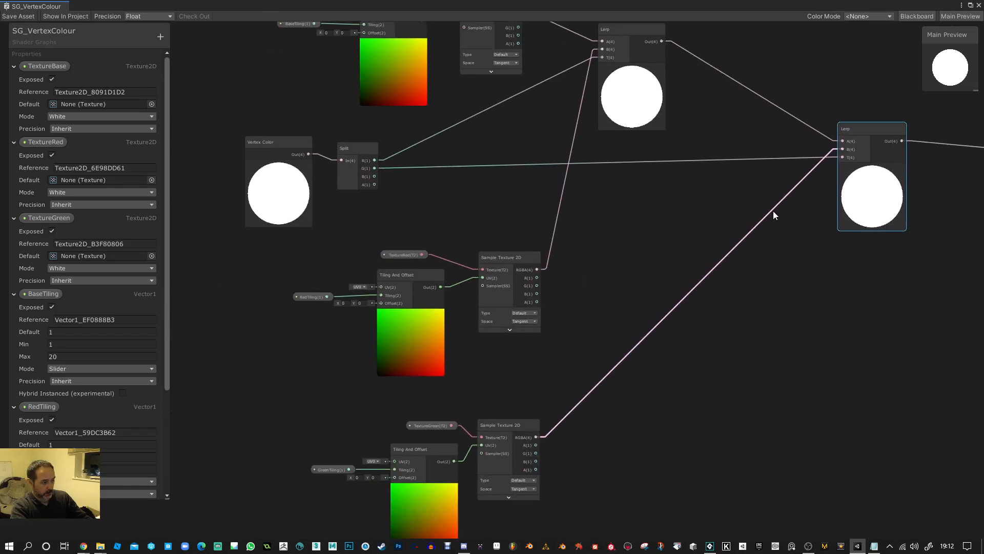
{"action": "scroll", "coordinate": [750, 247], "scroll_direction": "down", "scroll_amount": 1}
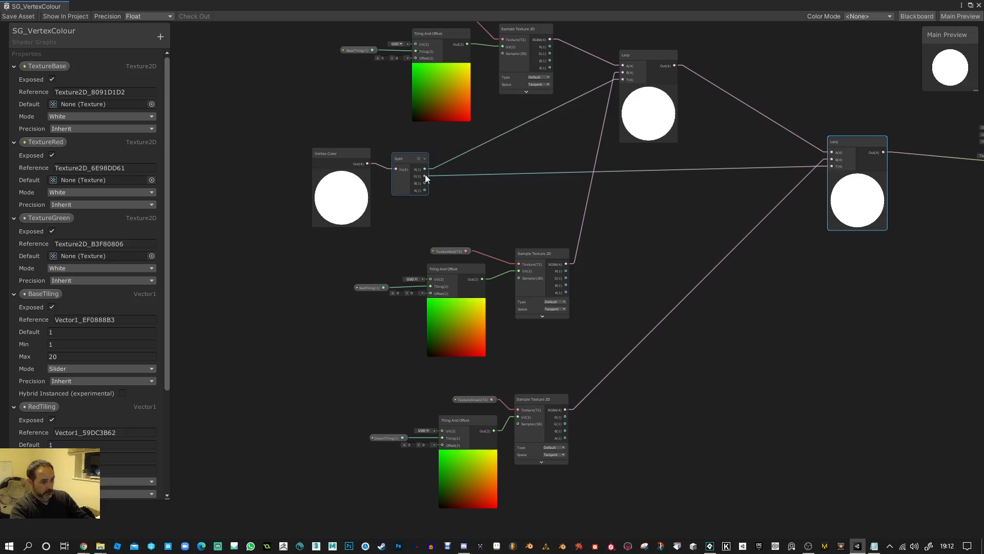
{"action": "left_click_drag", "start_coordinate": [373, 386], "coordinate": [605, 532]}
{"action": "left_click_drag", "start_coordinate": [543, 420], "coordinate": [580, 380]}
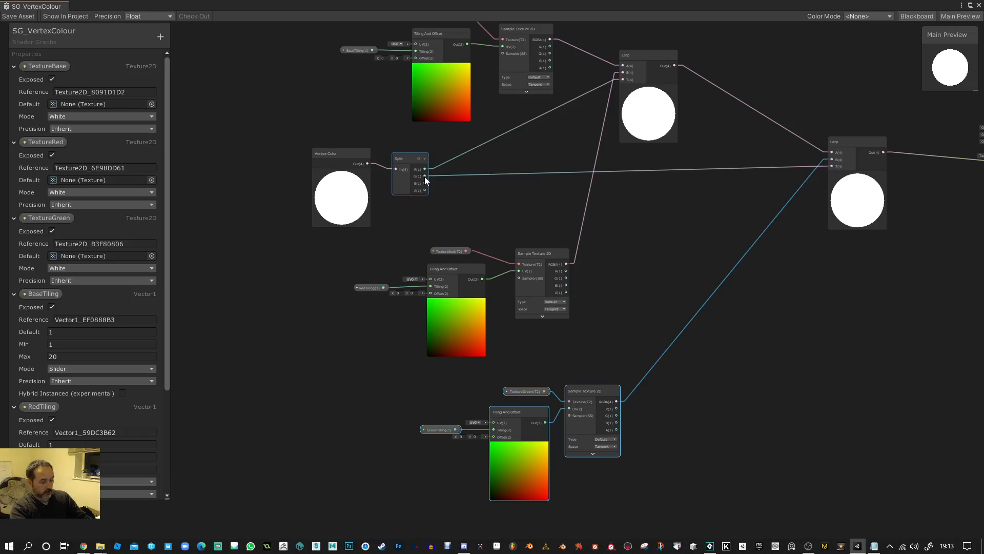
Move the second Lerp left and slightly down, and bring the PBR Master node closer to it
{"action": "middle_click_drag", "start_coordinate": [815, 284], "coordinate": [661, 332]}
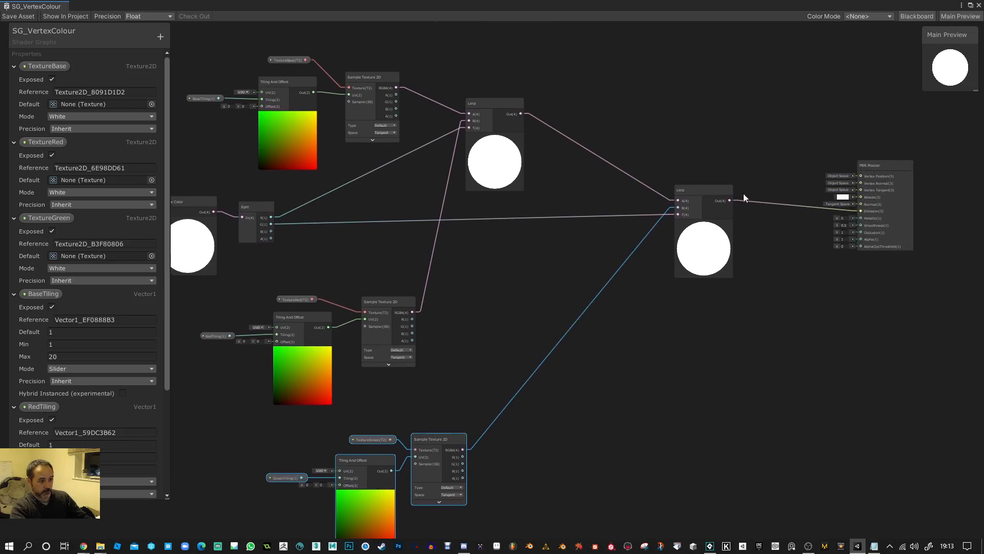
{"action": "left_click_drag", "start_coordinate": [706, 191], "coordinate": [652, 202]}
{"action": "left_click_drag", "start_coordinate": [863, 163], "coordinate": [799, 164]}
{"action": "middle_click_drag", "start_coordinate": [753, 336], "coordinate": [853, 327]}
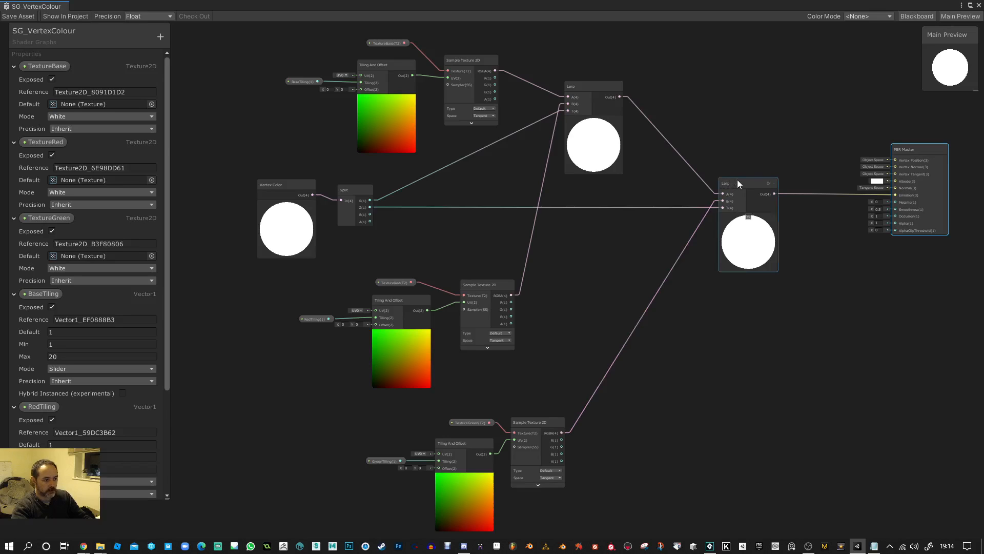
{"action": "left_click_drag", "start_coordinate": [737, 180], "coordinate": [732, 180]}
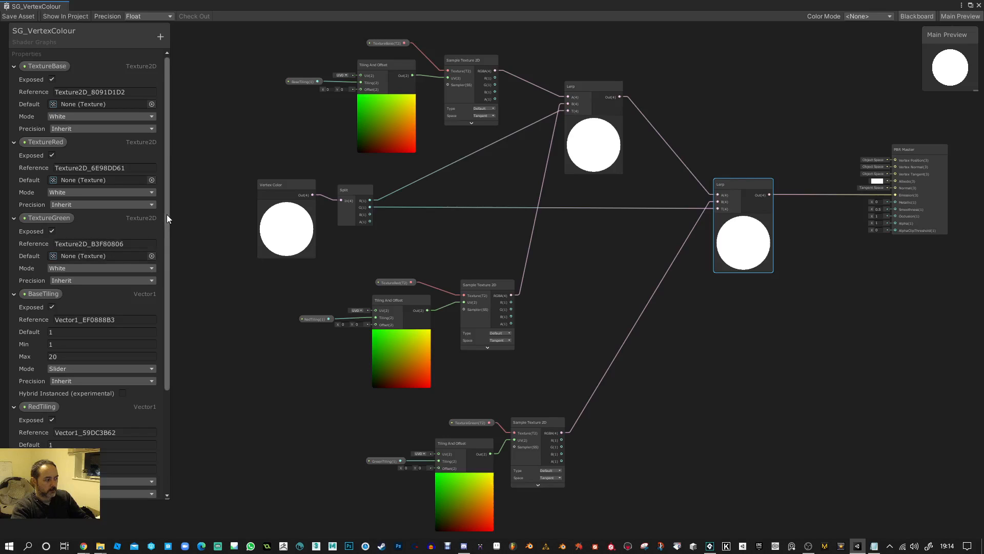
Save the SG_VertexColour shader graph asset and close its window
{"action": "left_click_drag", "start_coordinate": [167, 214], "coordinate": [180, 147]}
{"action": "left_click", "coordinate": [18, 16]}
{"action": "left_click", "coordinate": [980, 6]}
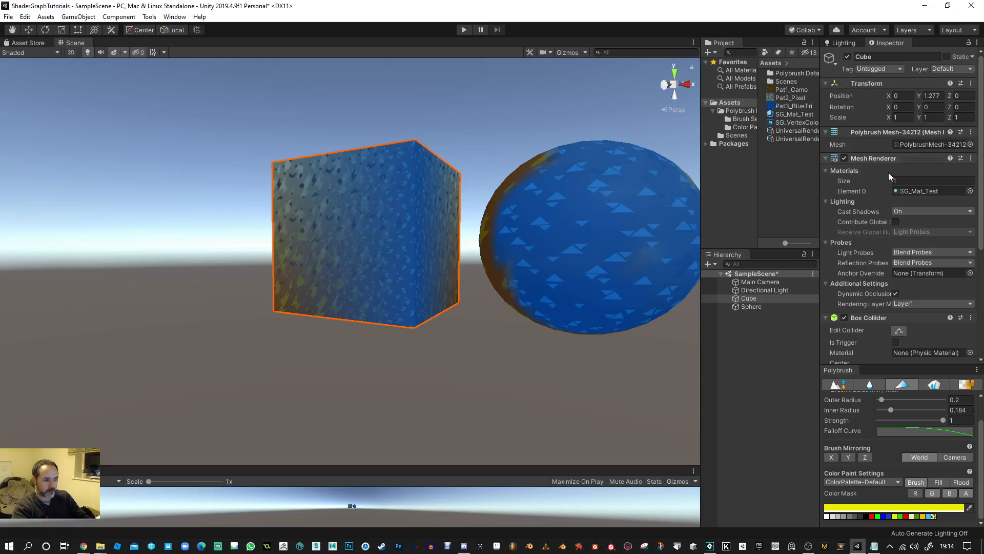
Inspect the SG_Mat_Test material and SG_VertexColour shader, and view the painted sphere from another angle
{"action": "left_click", "coordinate": [793, 114]}
{"action": "left_click", "coordinate": [795, 123]}
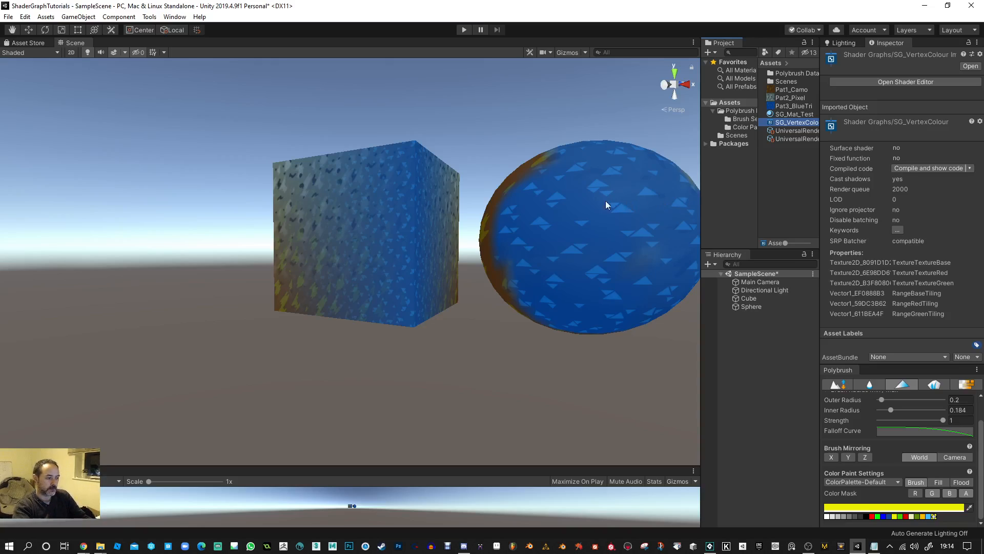
{"action": "left_click_drag", "start_coordinate": [606, 204], "coordinate": [447, 213], "text": "alt"}
{"action": "left_click", "coordinate": [447, 214]}
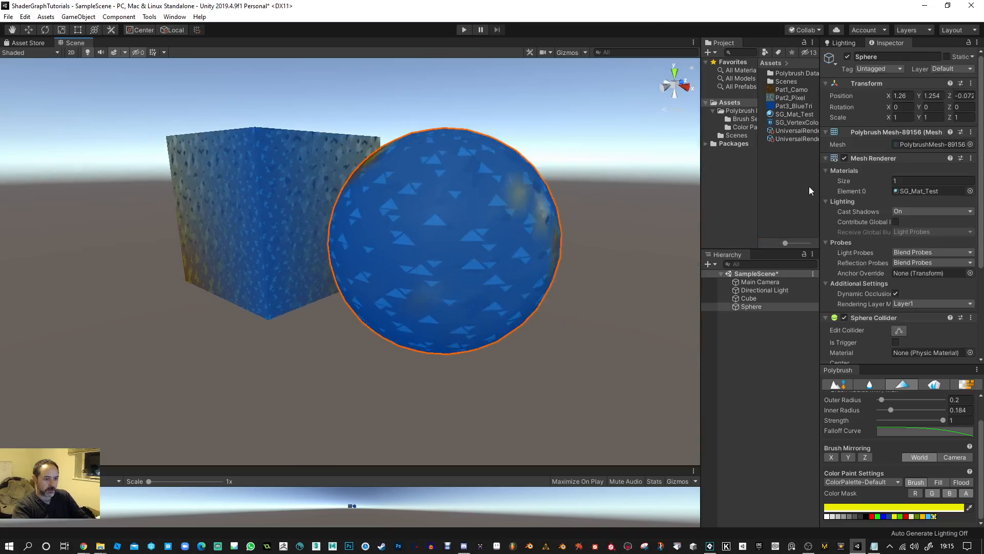
Set the SG_Mat_Test material's GreenTiling to 11.4, RedTiling to 4.9 and BaseTiling to 6
{"action": "left_click", "coordinate": [792, 114]}
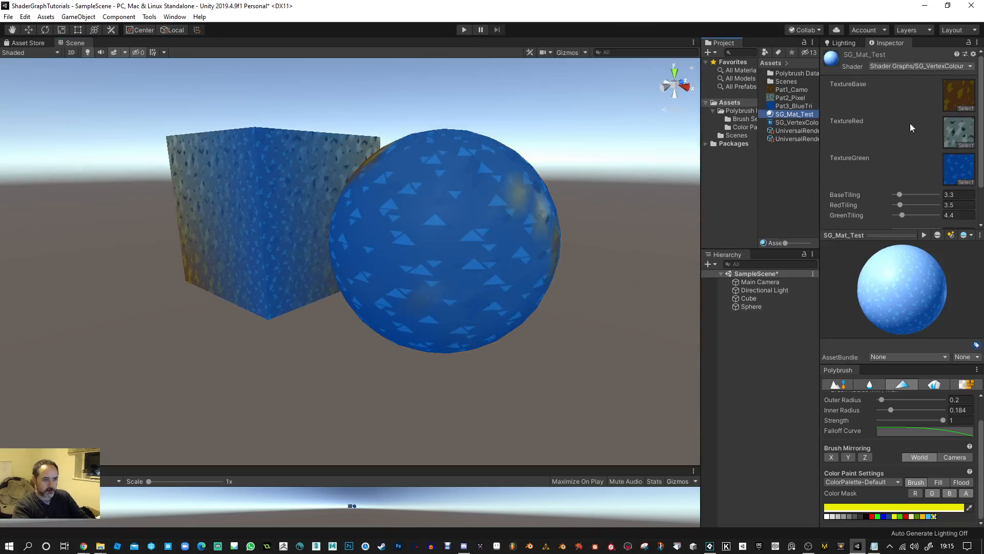
{"action": "left_click_drag", "start_coordinate": [897, 198], "coordinate": [921, 218]}
{"action": "left_click", "coordinate": [903, 205]}
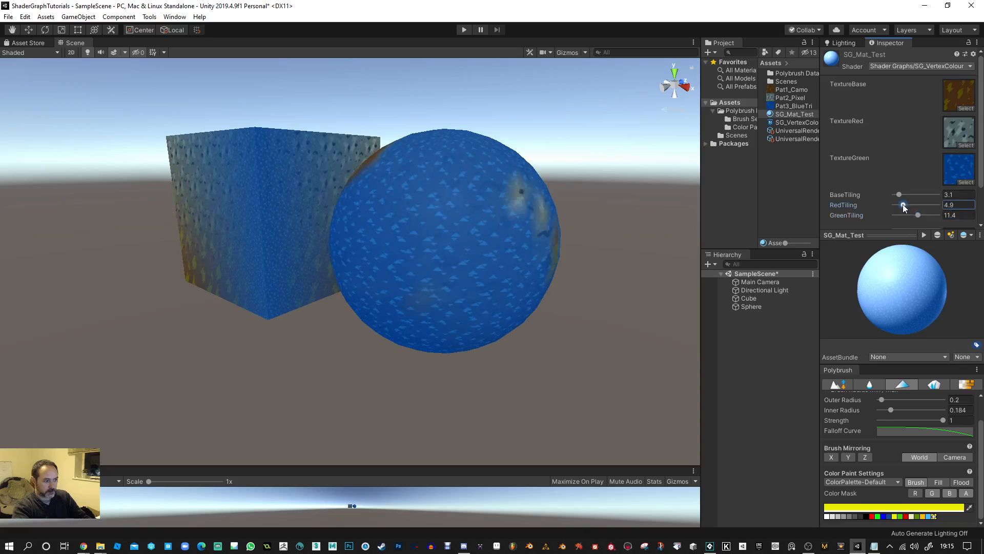
{"action": "left_click_drag", "start_coordinate": [462, 241], "coordinate": [365, 228], "text": "alt"}
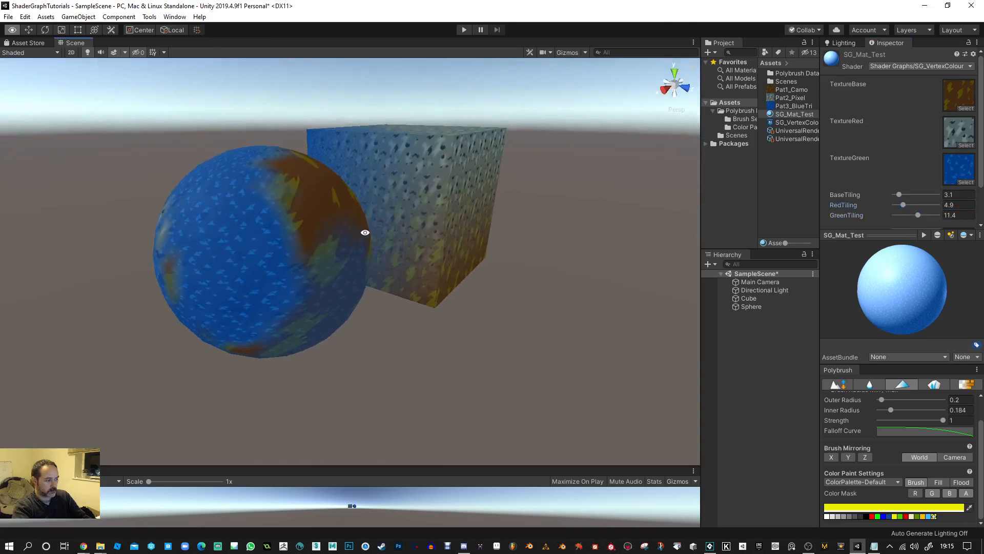
{"action": "left_click_drag", "start_coordinate": [899, 195], "coordinate": [906, 196]}
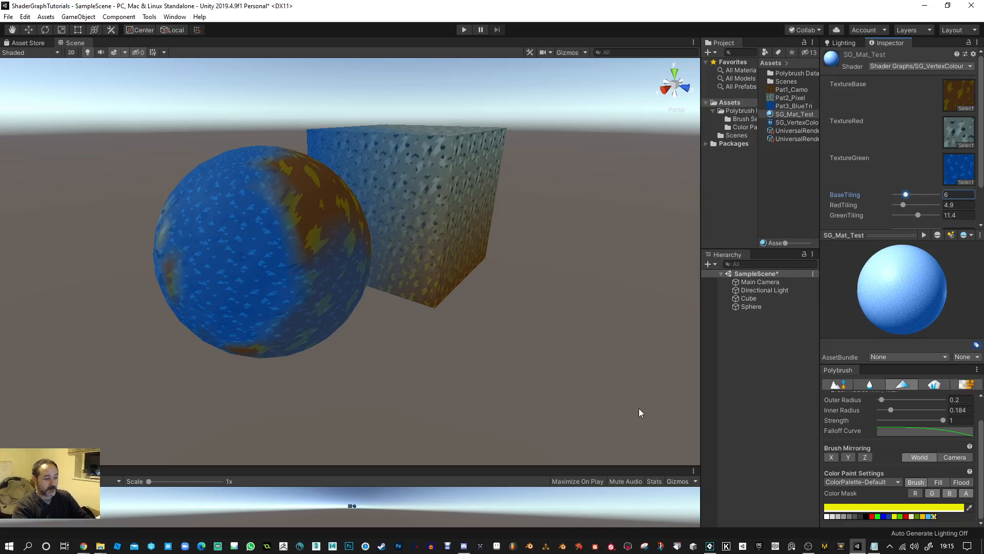
Enlarge the Game view so it takes up more of the space beneath the Scene view
{"action": "left_click_drag", "start_coordinate": [568, 468], "coordinate": [619, 328]}
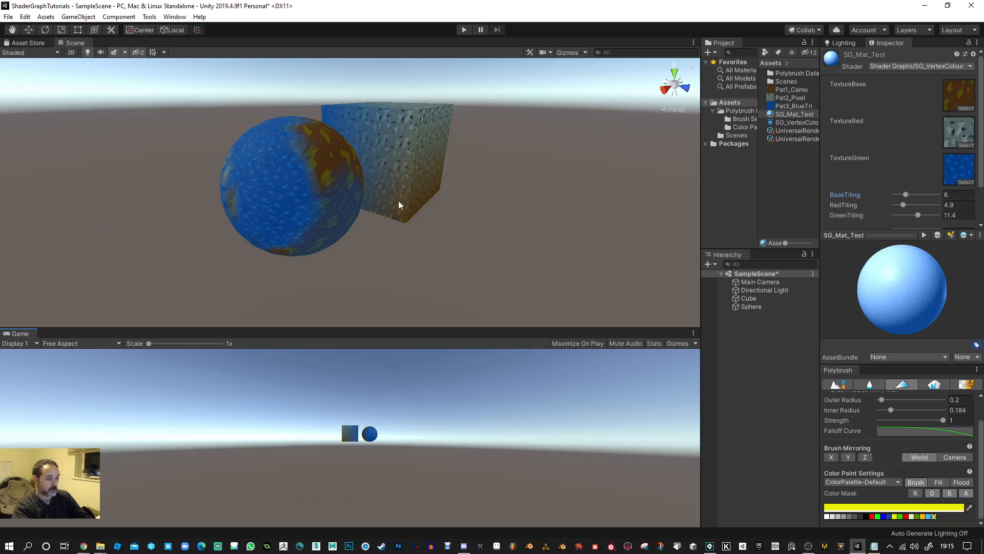